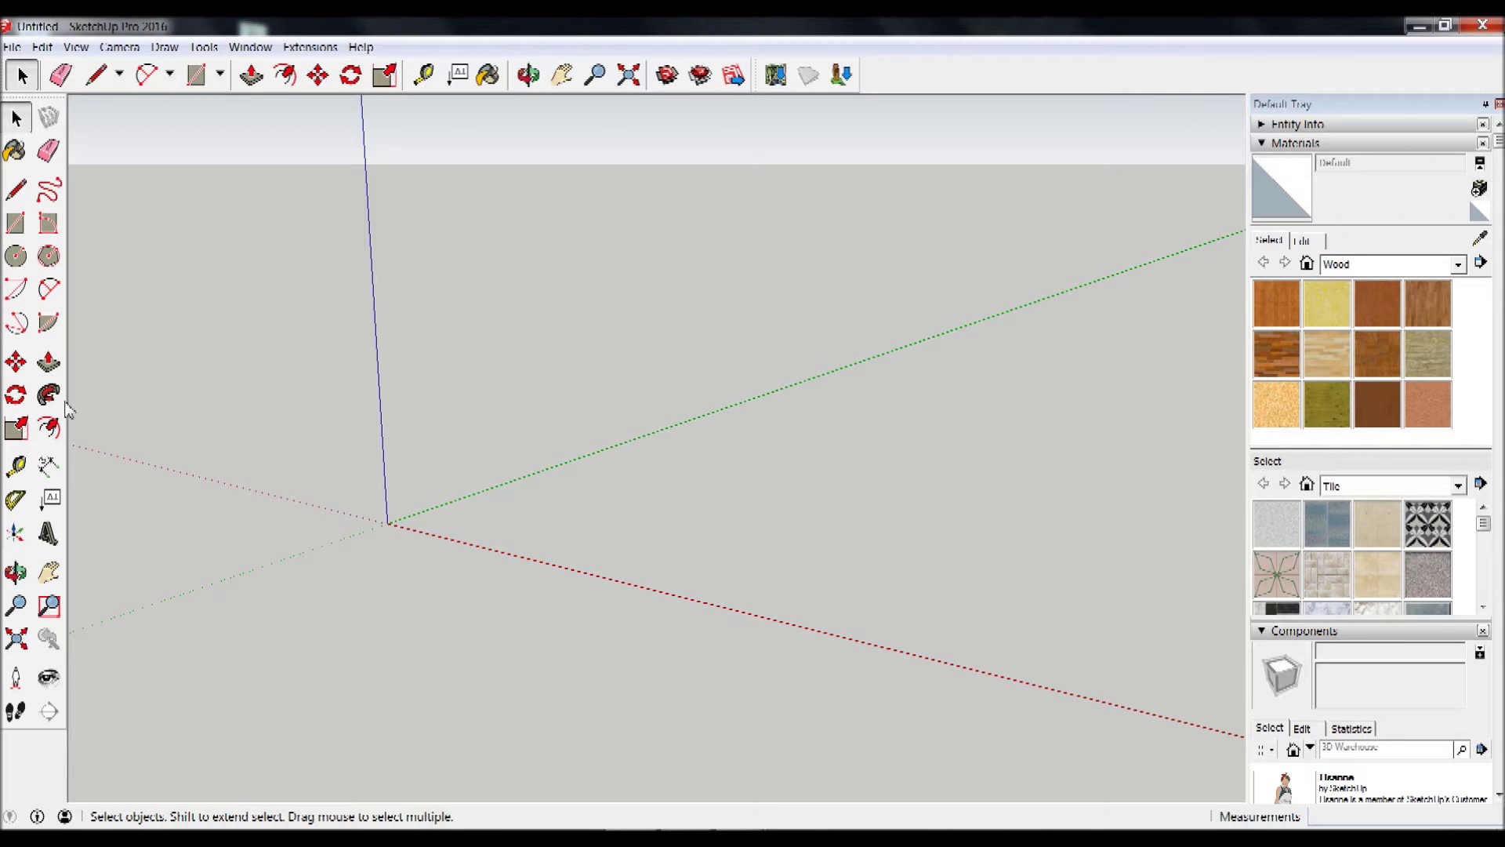
Step: Draw a 100 by 1300 mm rectangle starting at the origin
middle_drag(514, 504, 578, 571)
click(16, 224)
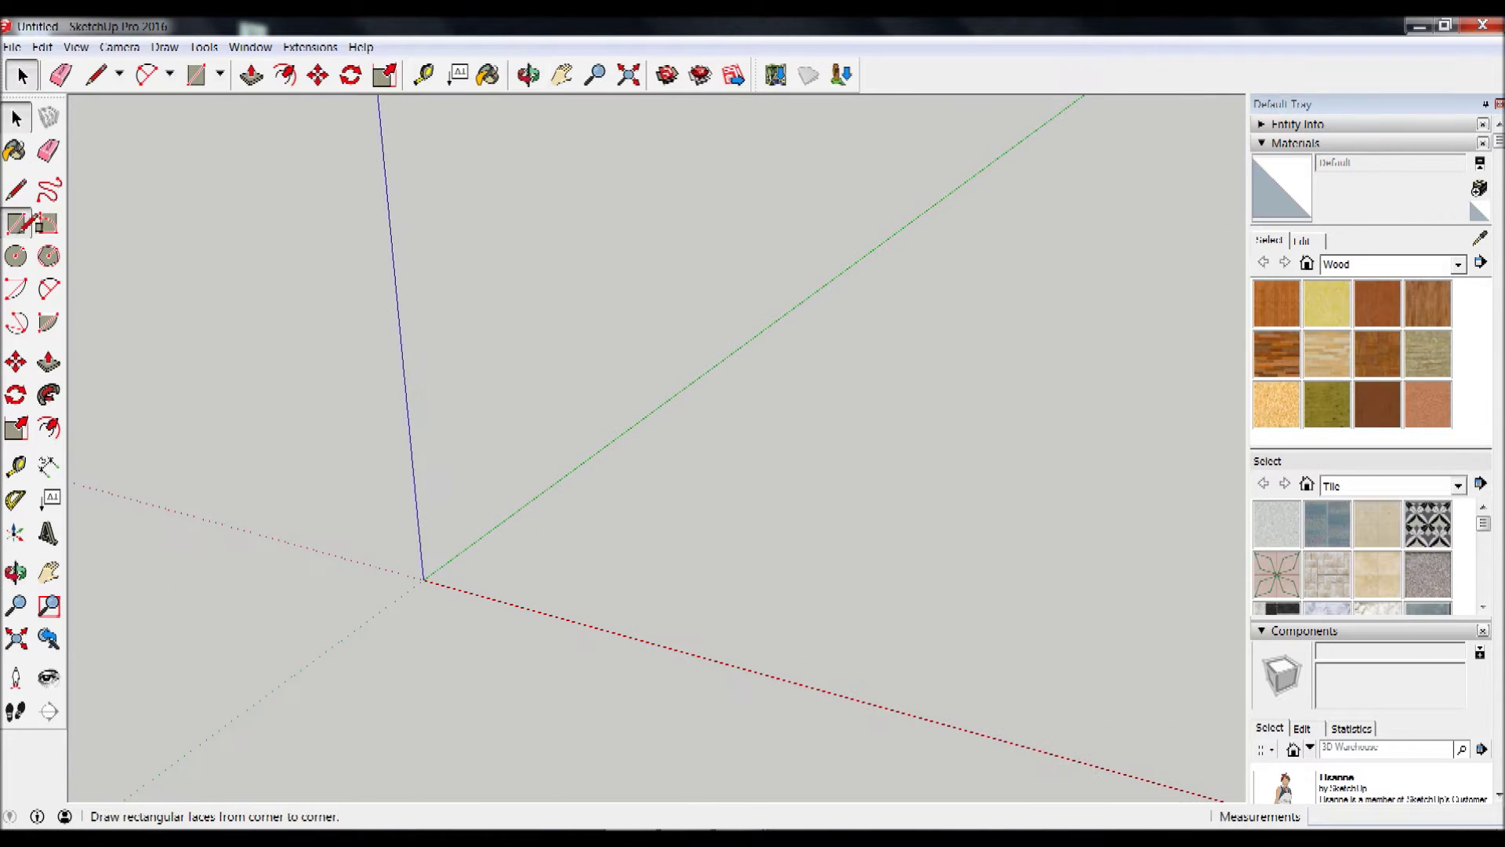
click(423, 580)
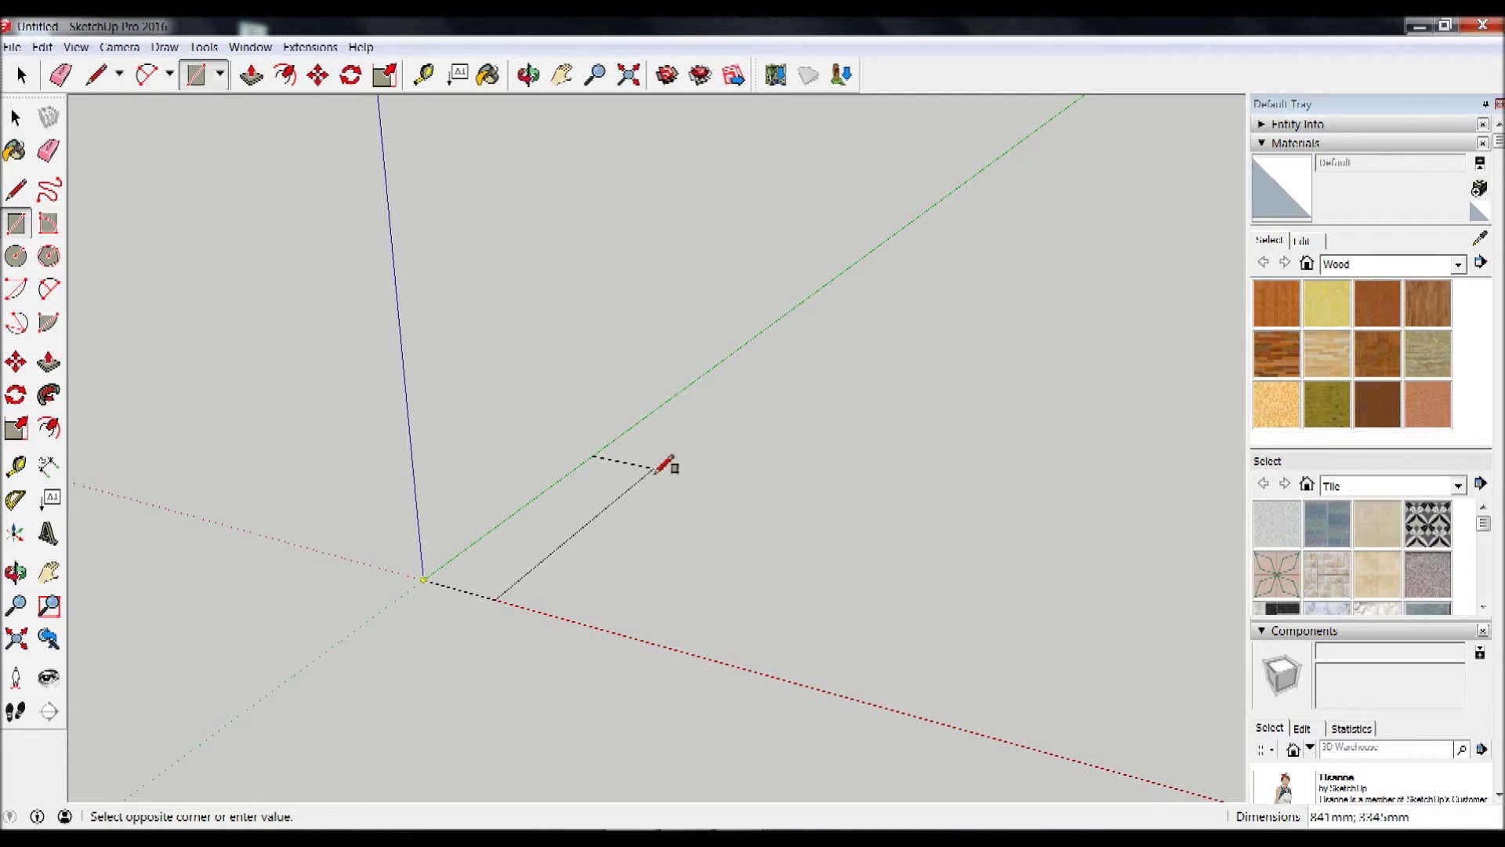
text(1)
key(Return)
scroll(415, 590, up, 3)
scroll(480, 588, up, 2)
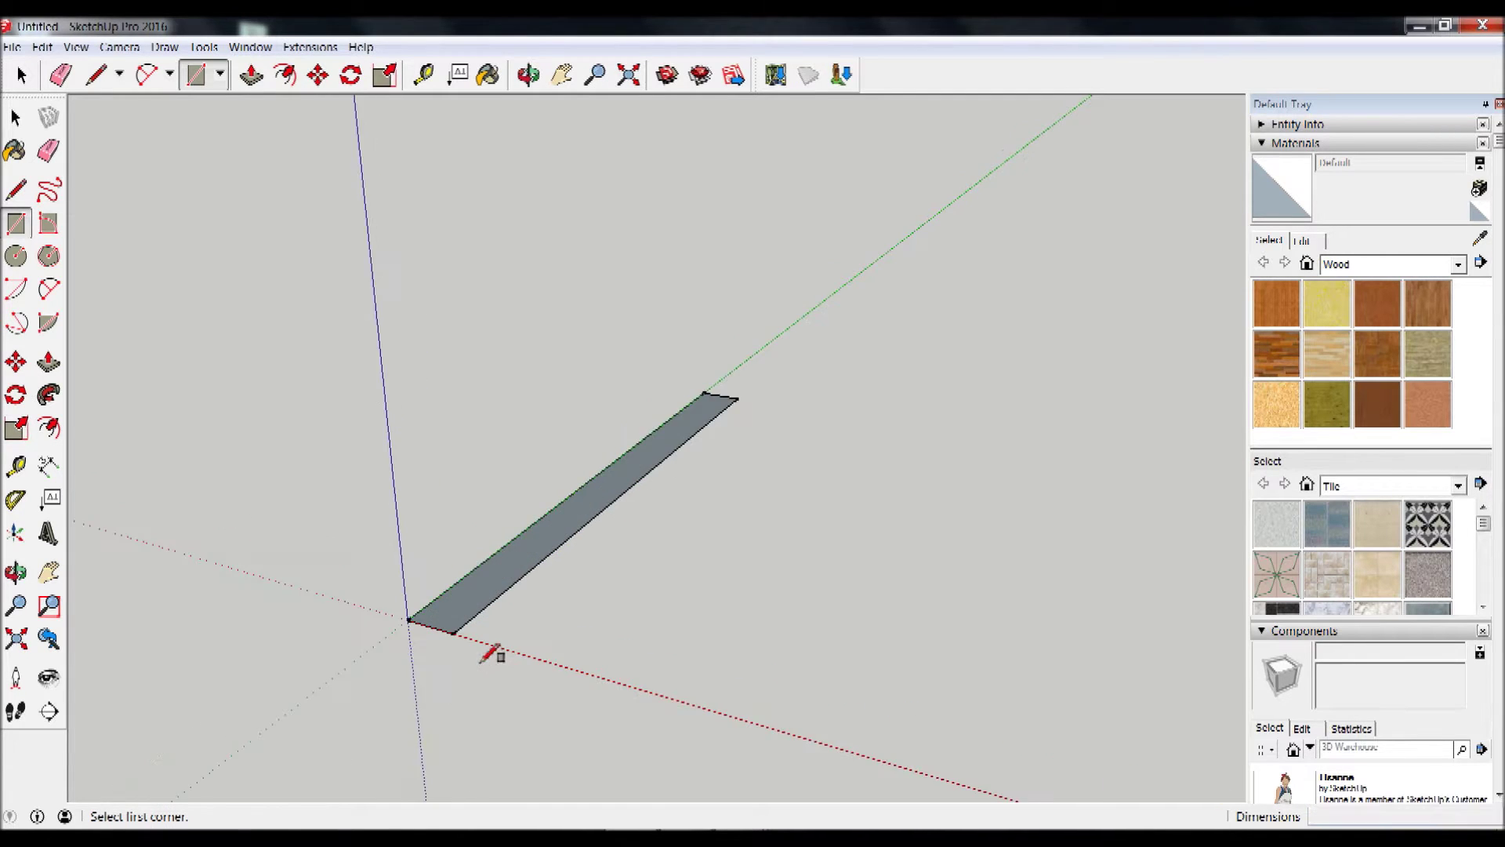
scroll(492, 654, up, 2)
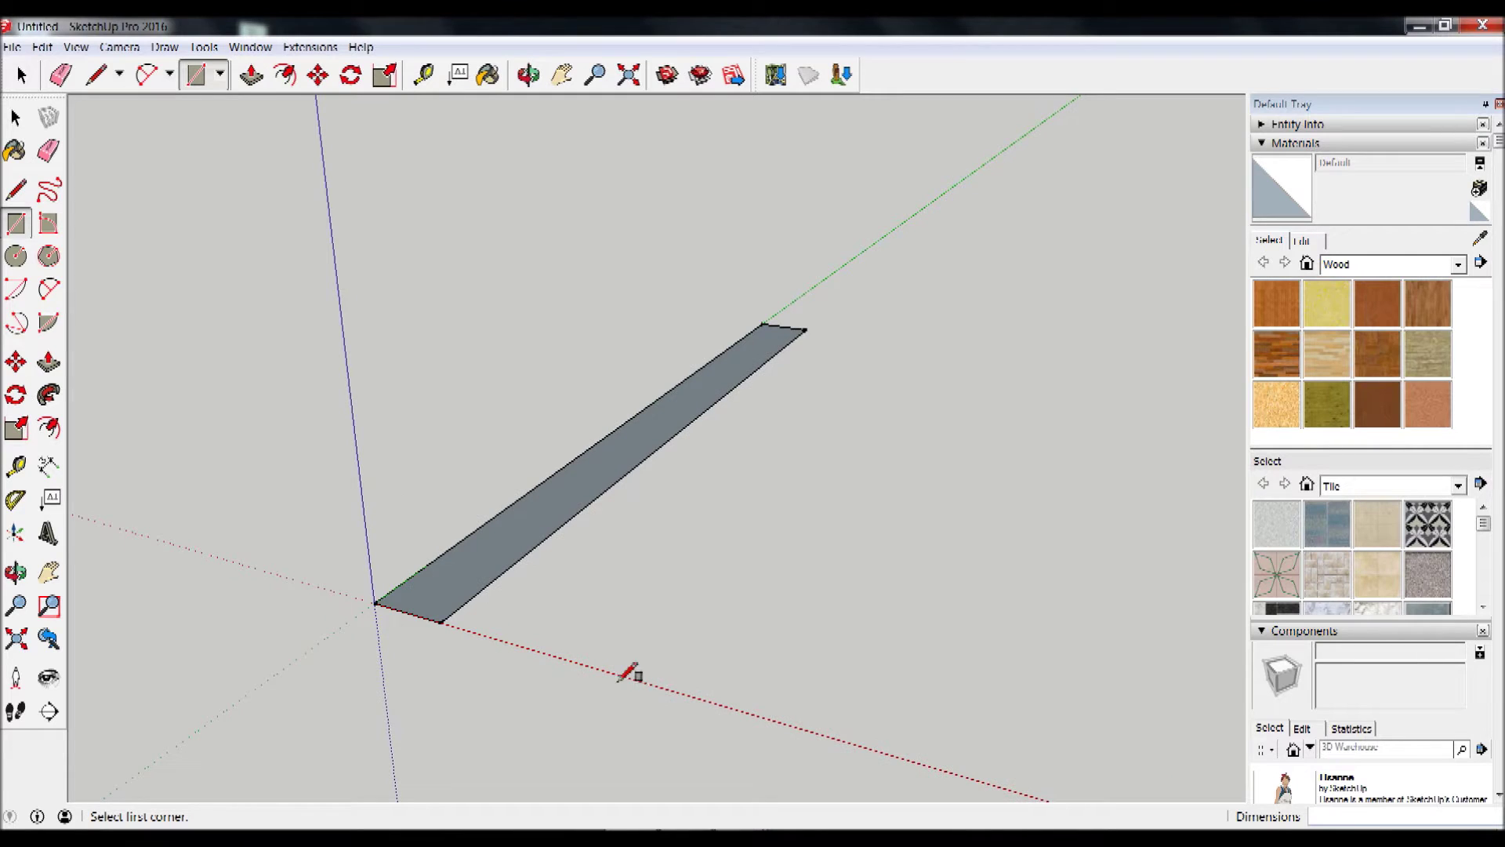
Step: Push/Pull the rectangle up into a thin board
click(48, 362)
click(454, 605)
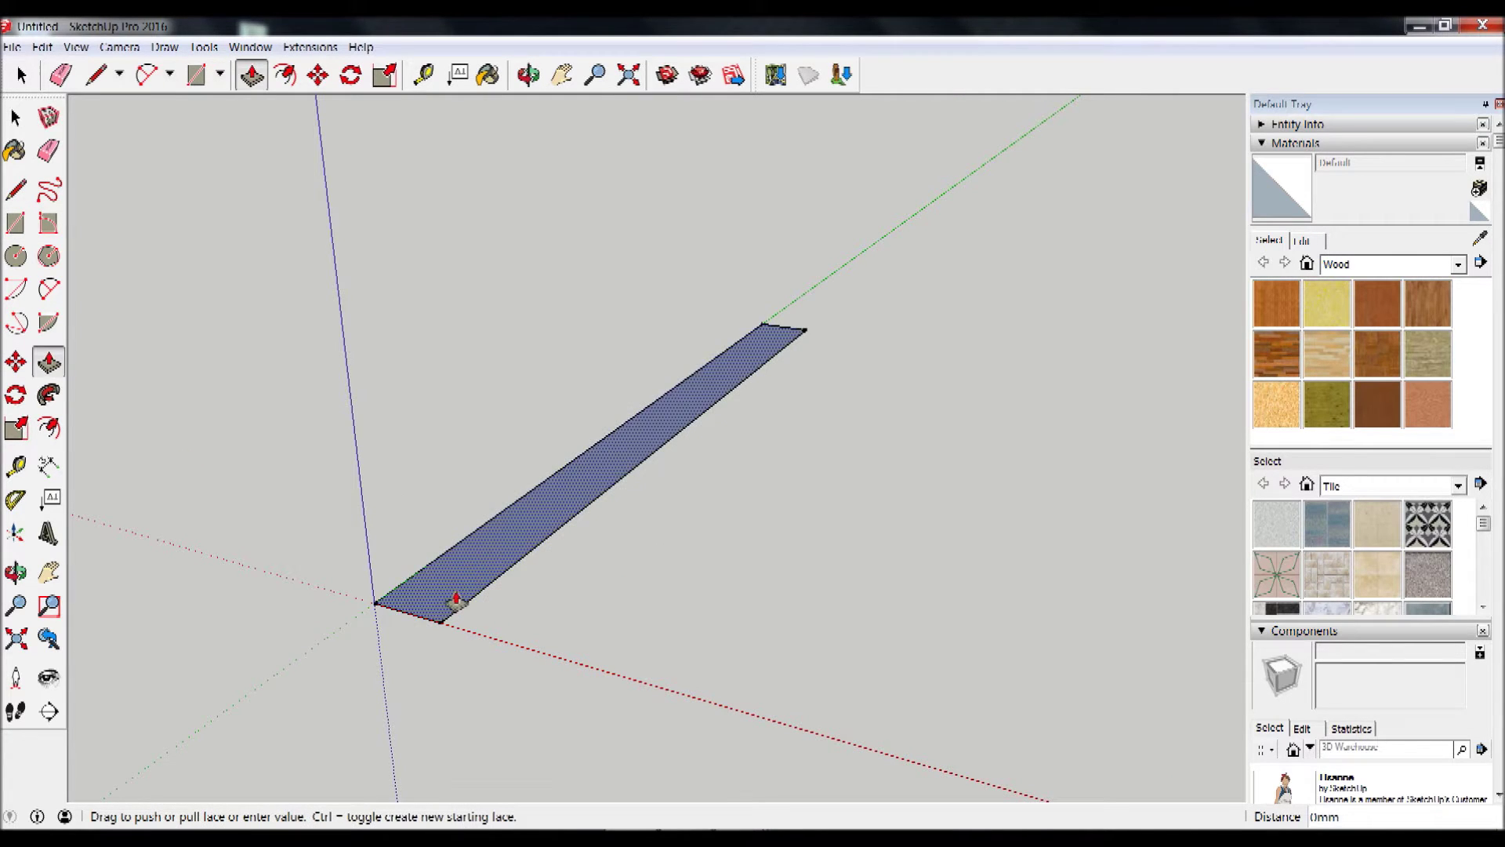
click(444, 566)
key(o)
mouse_move(505, 639)
mouse_down()
mouse_move(497, 564)
mouse_move(531, 628)
mouse_move(575, 635)
mouse_move(565, 628)
mouse_up()
key(p)
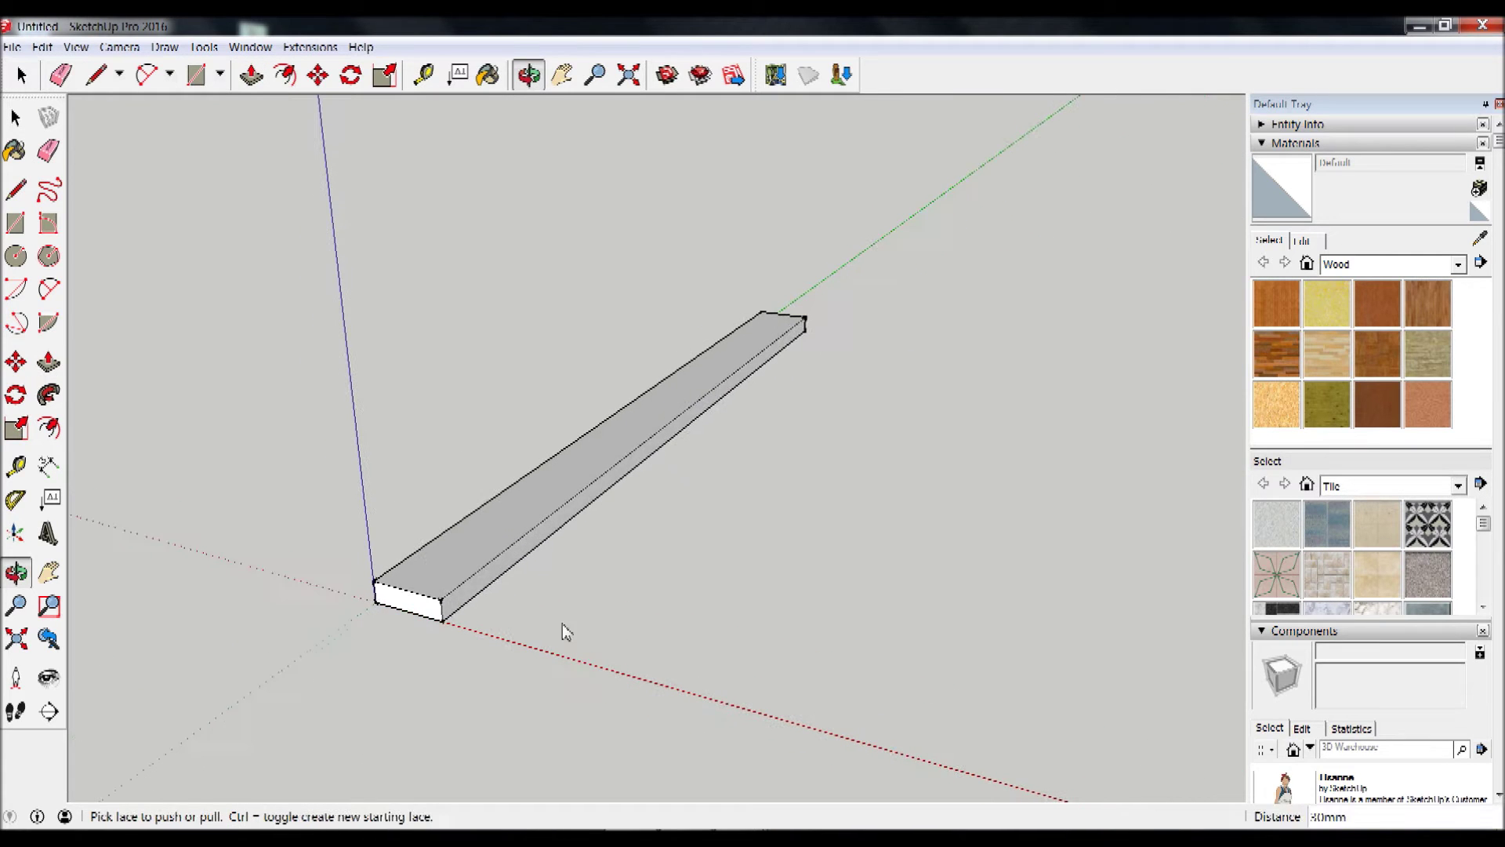
Step: Check the board's faces and edges, then adjust its thickness with Push/Pull
click(16, 117)
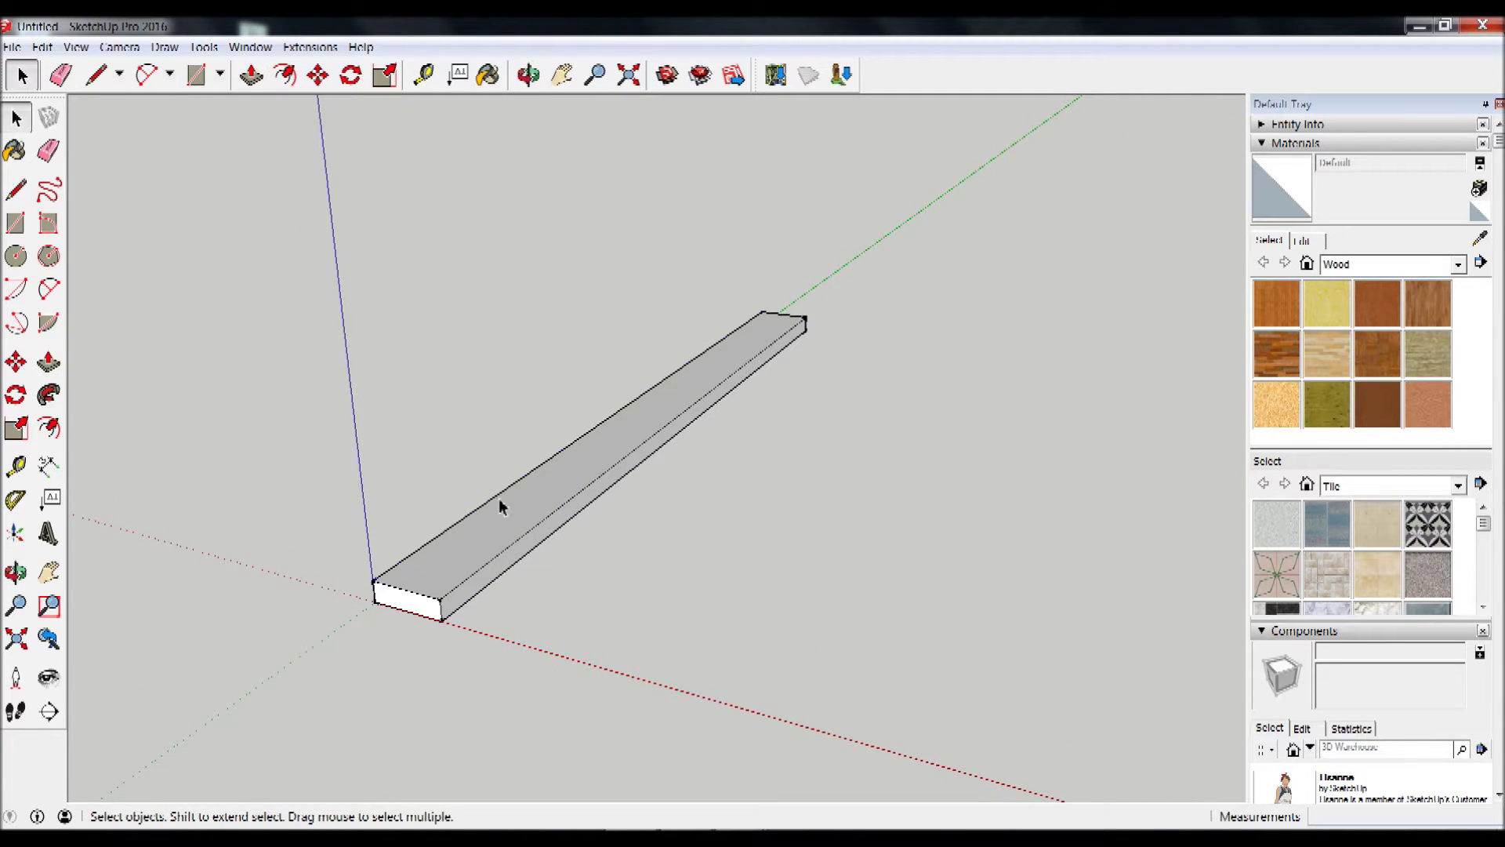
click(511, 545)
click(411, 608)
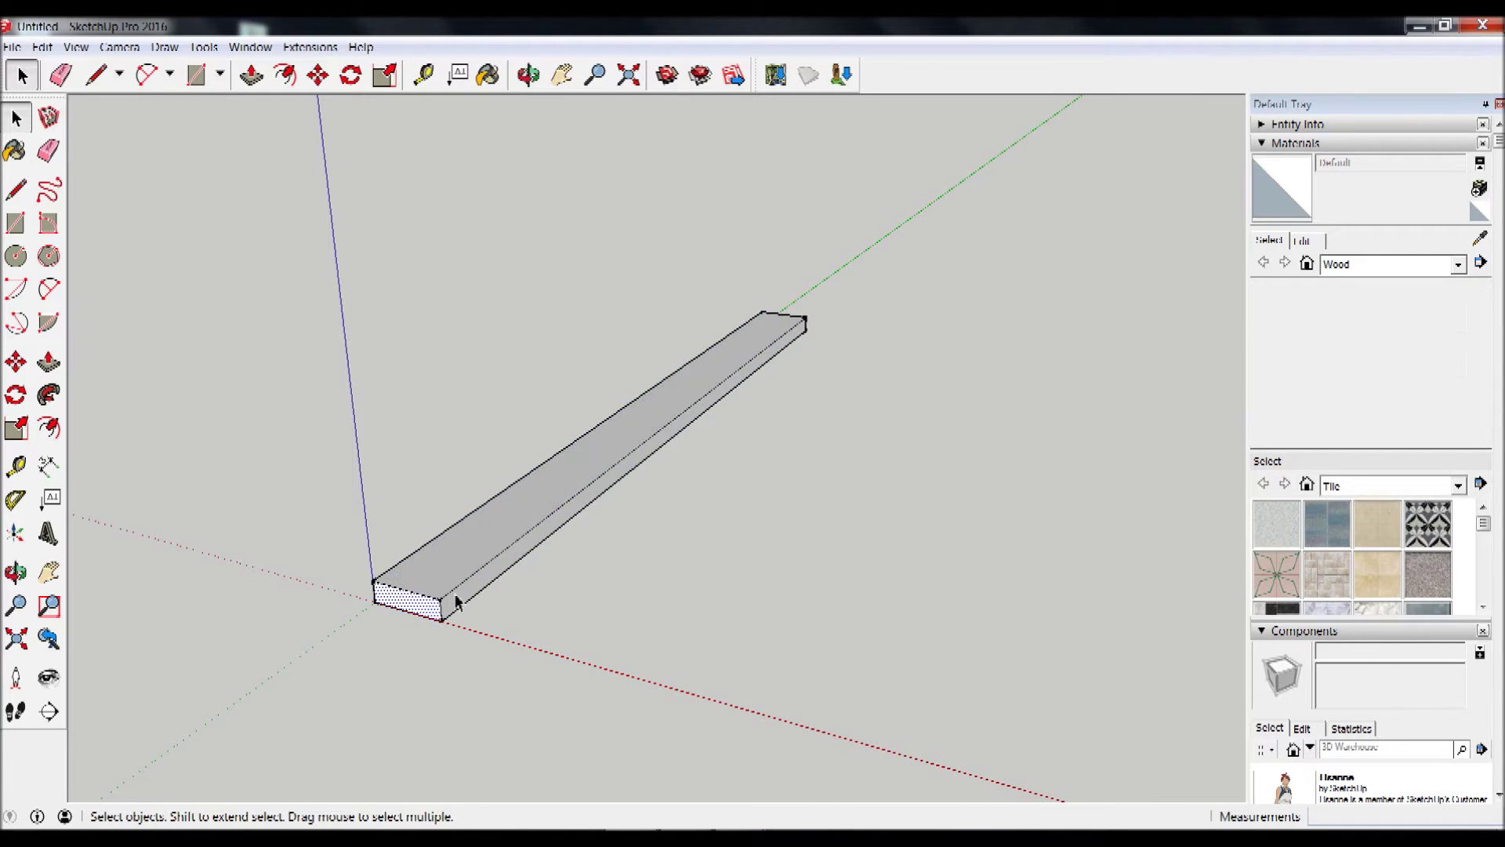
click(461, 591)
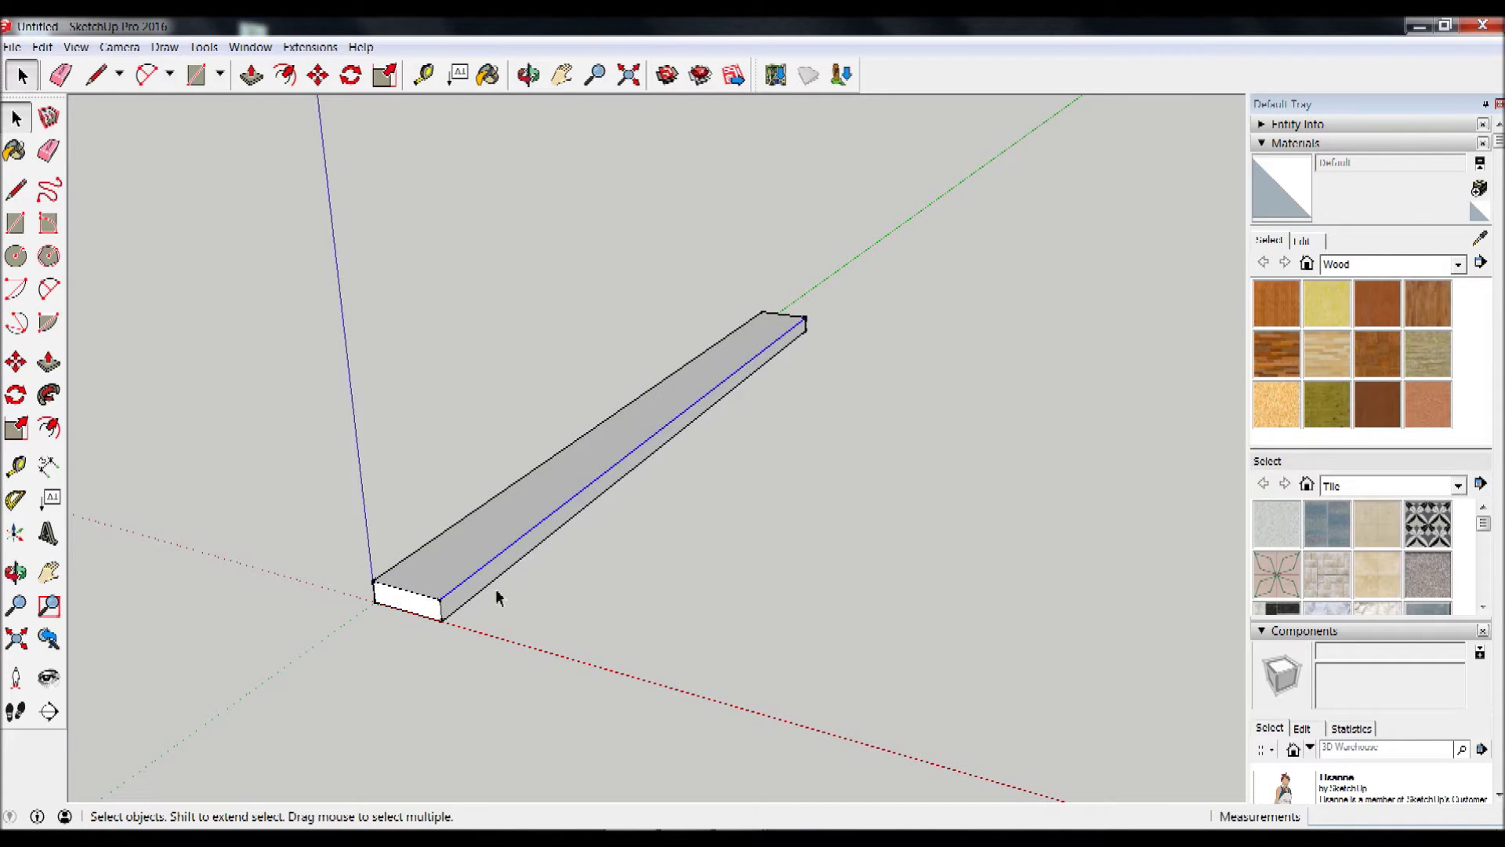
click(48, 362)
mouse_move(502, 553)
mouse_down()
mouse_move(508, 417)
mouse_move(494, 472)
mouse_up()
scroll(559, 487, down, 2)
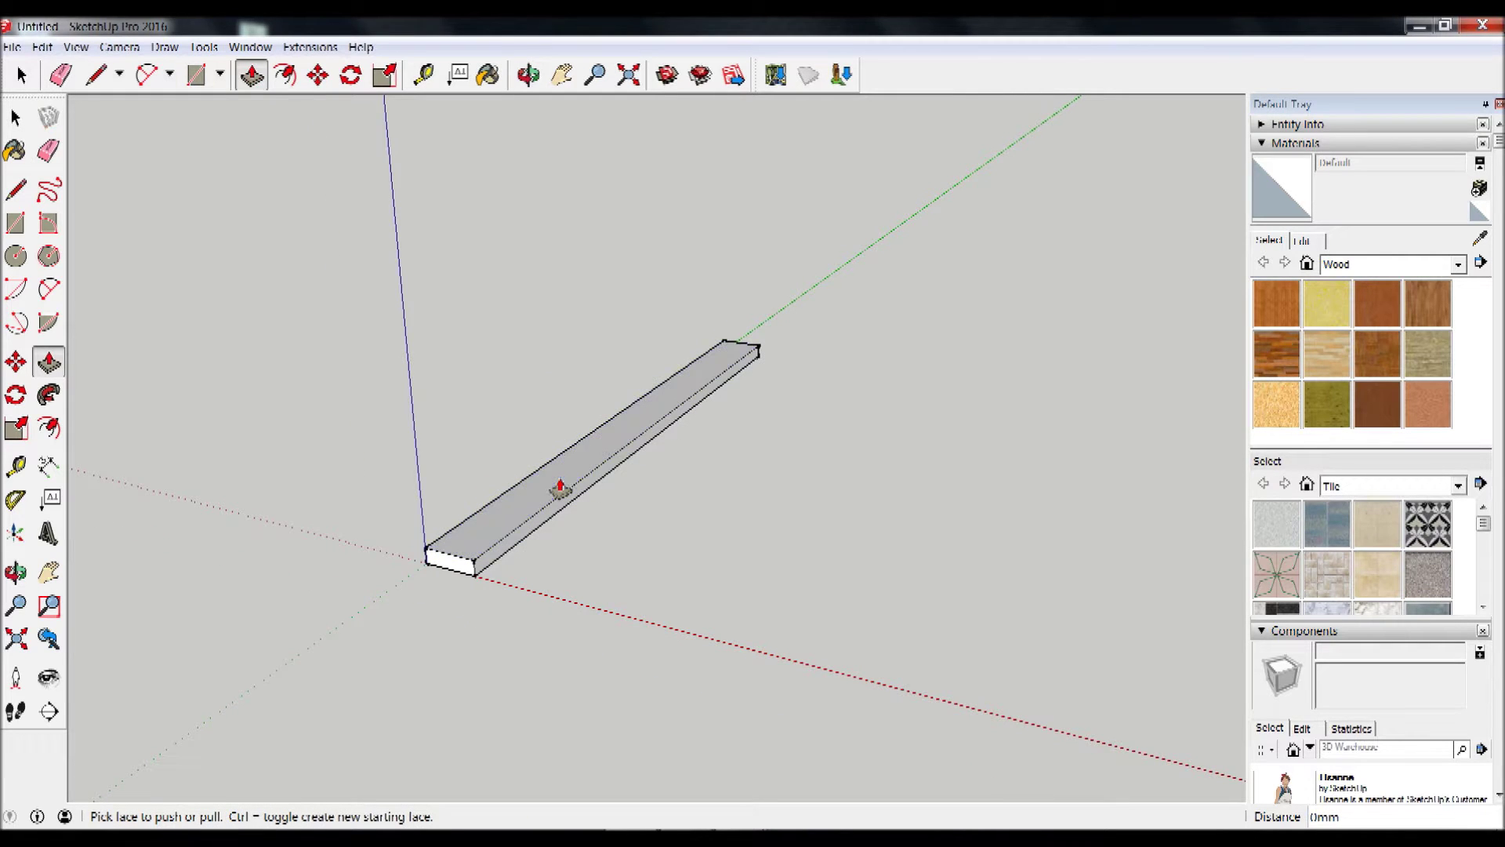
mouse_move(768, 594)
middle_down()
mouse_move(760, 662)
mouse_move(754, 651)
middle_up()
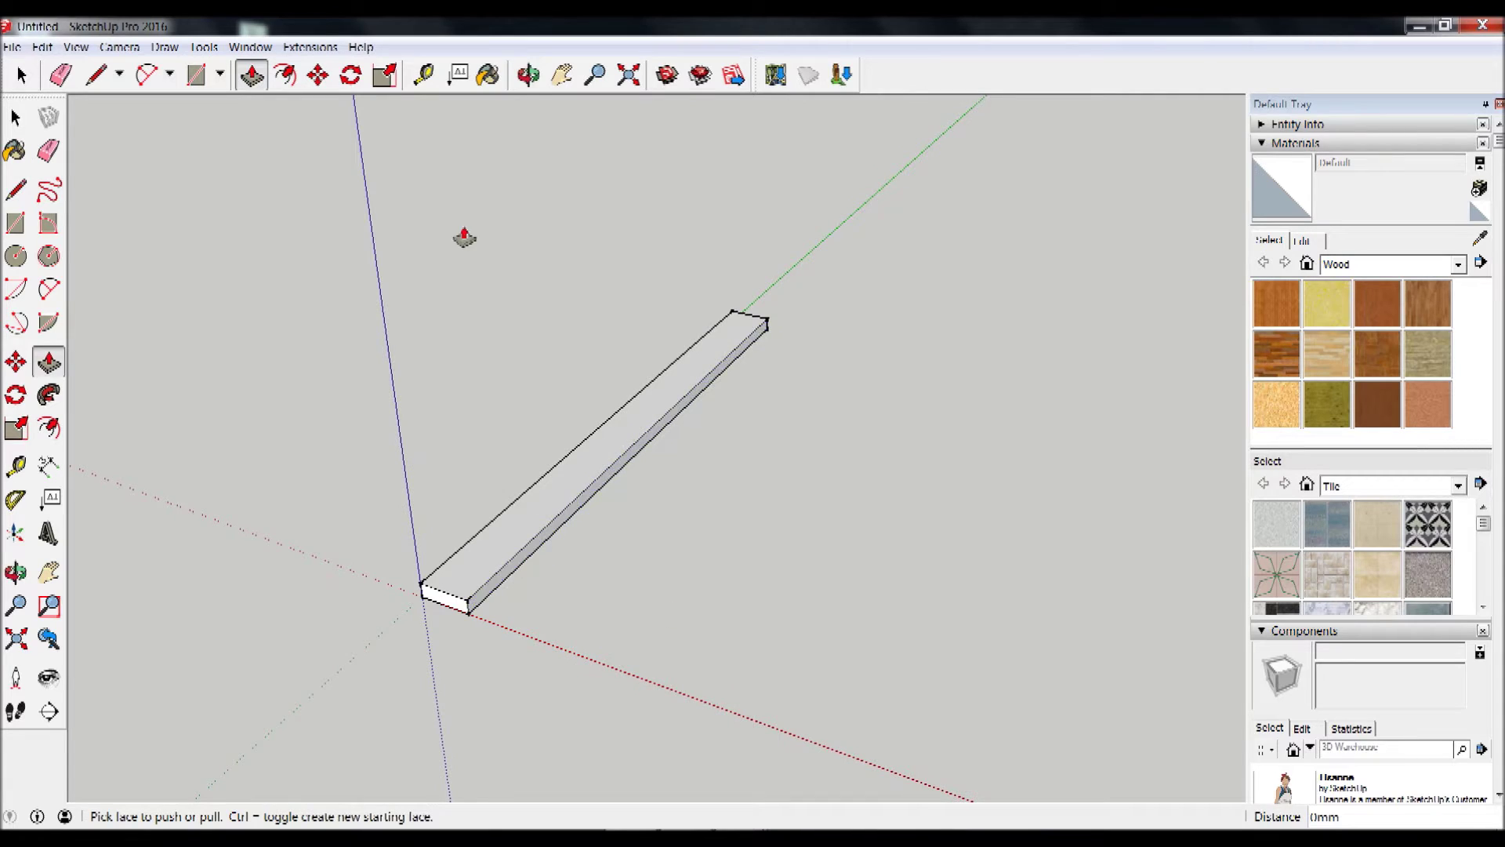
click(31, 128)
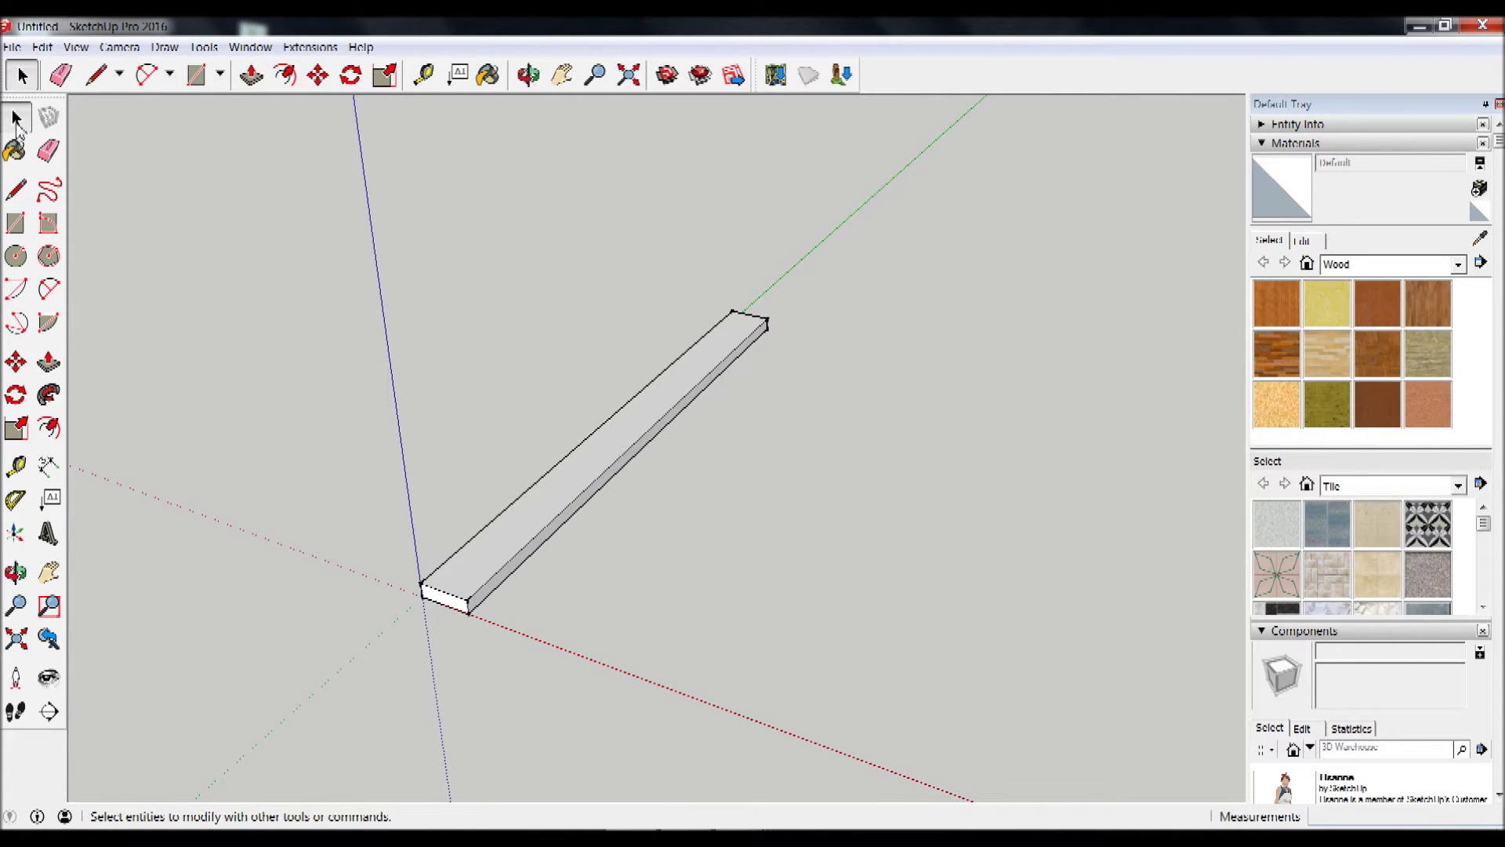
Step: Make the whole board a component named Item 01
triple_click(492, 542)
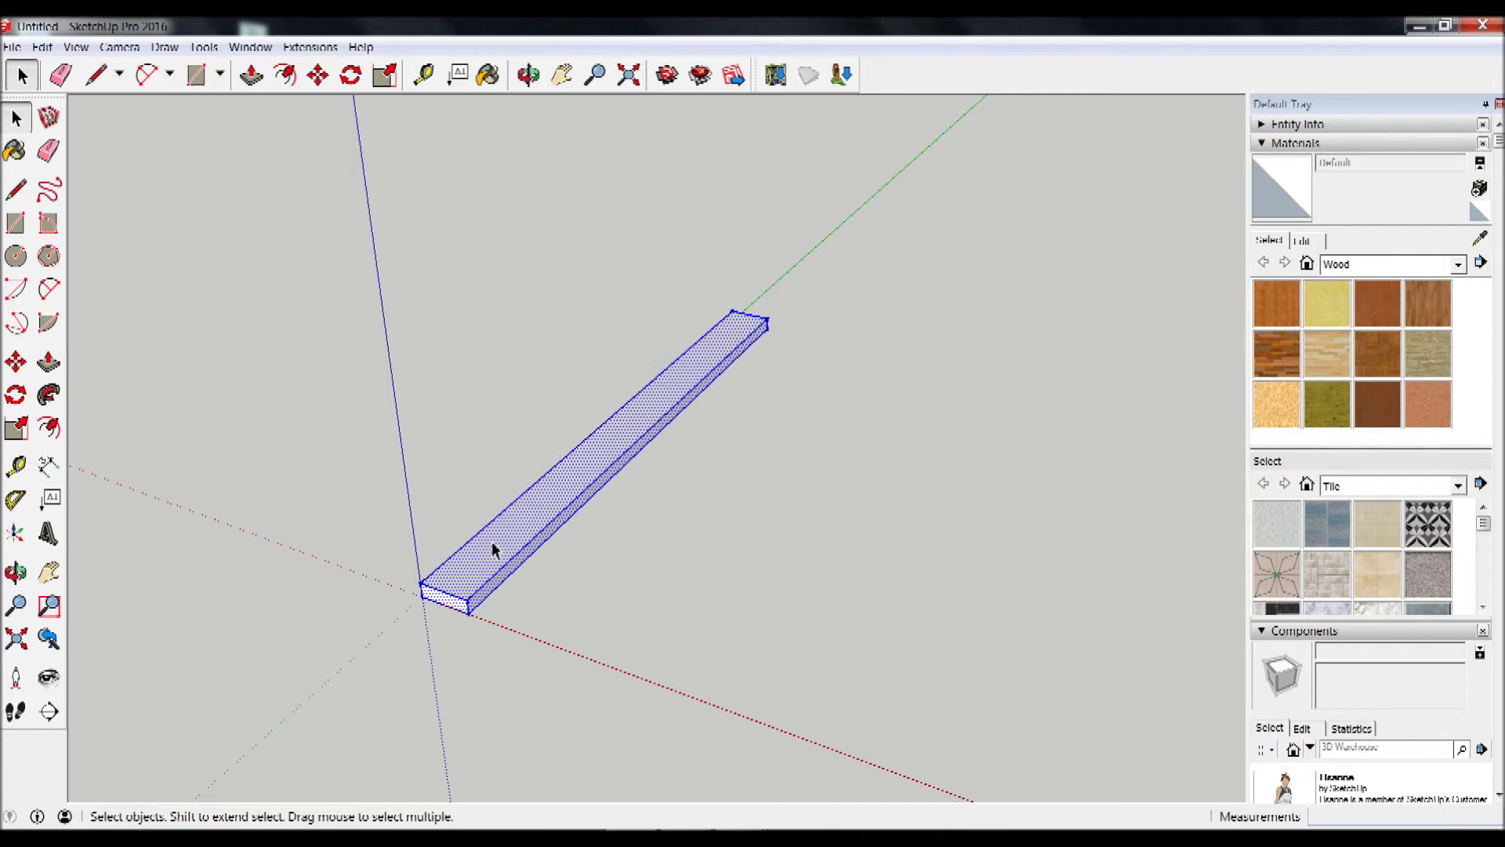
right_click(492, 543)
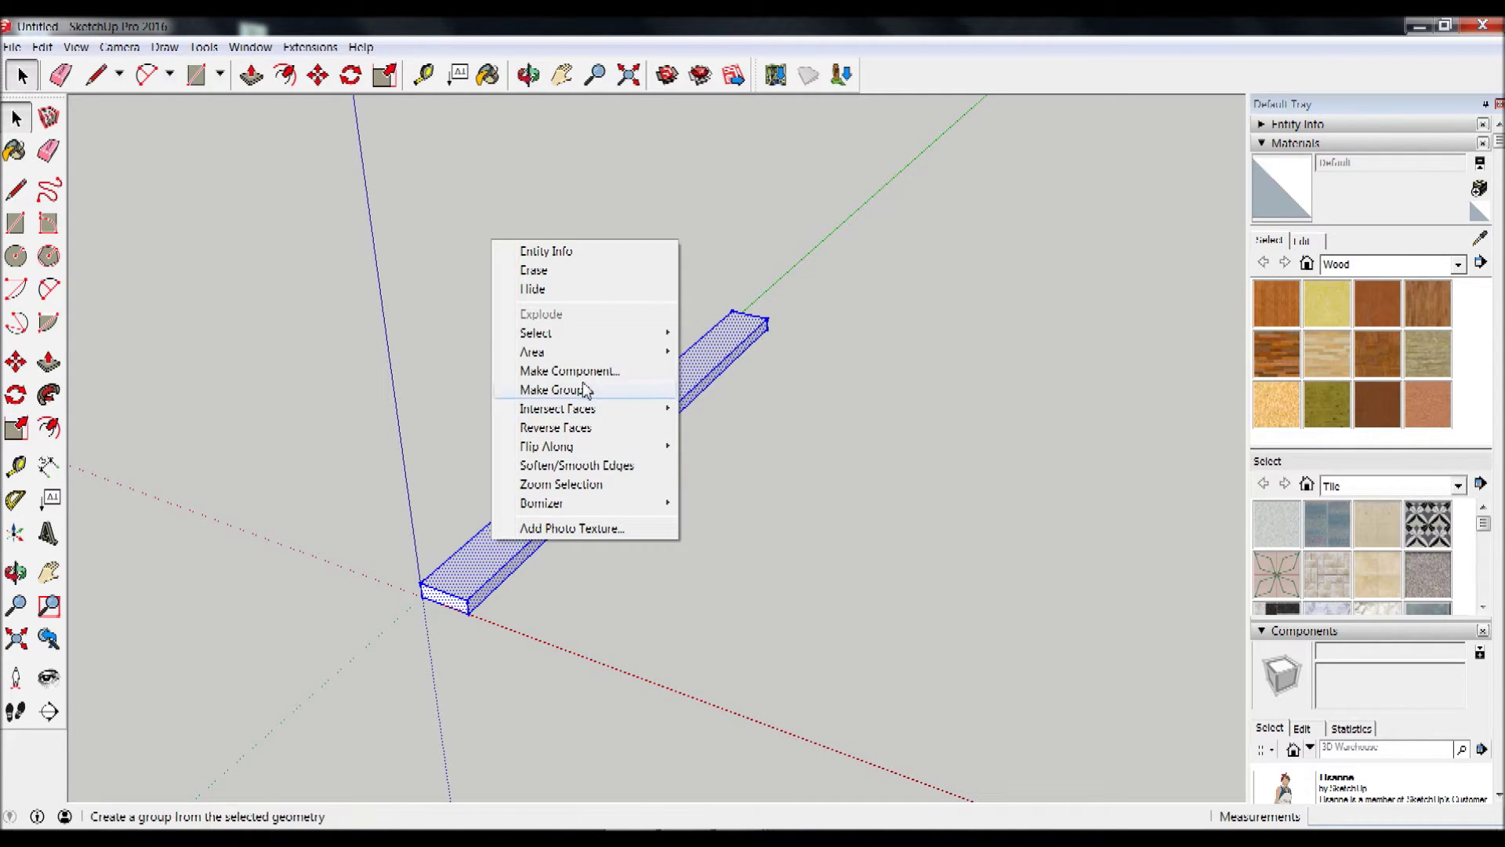
click(584, 371)
text(l)
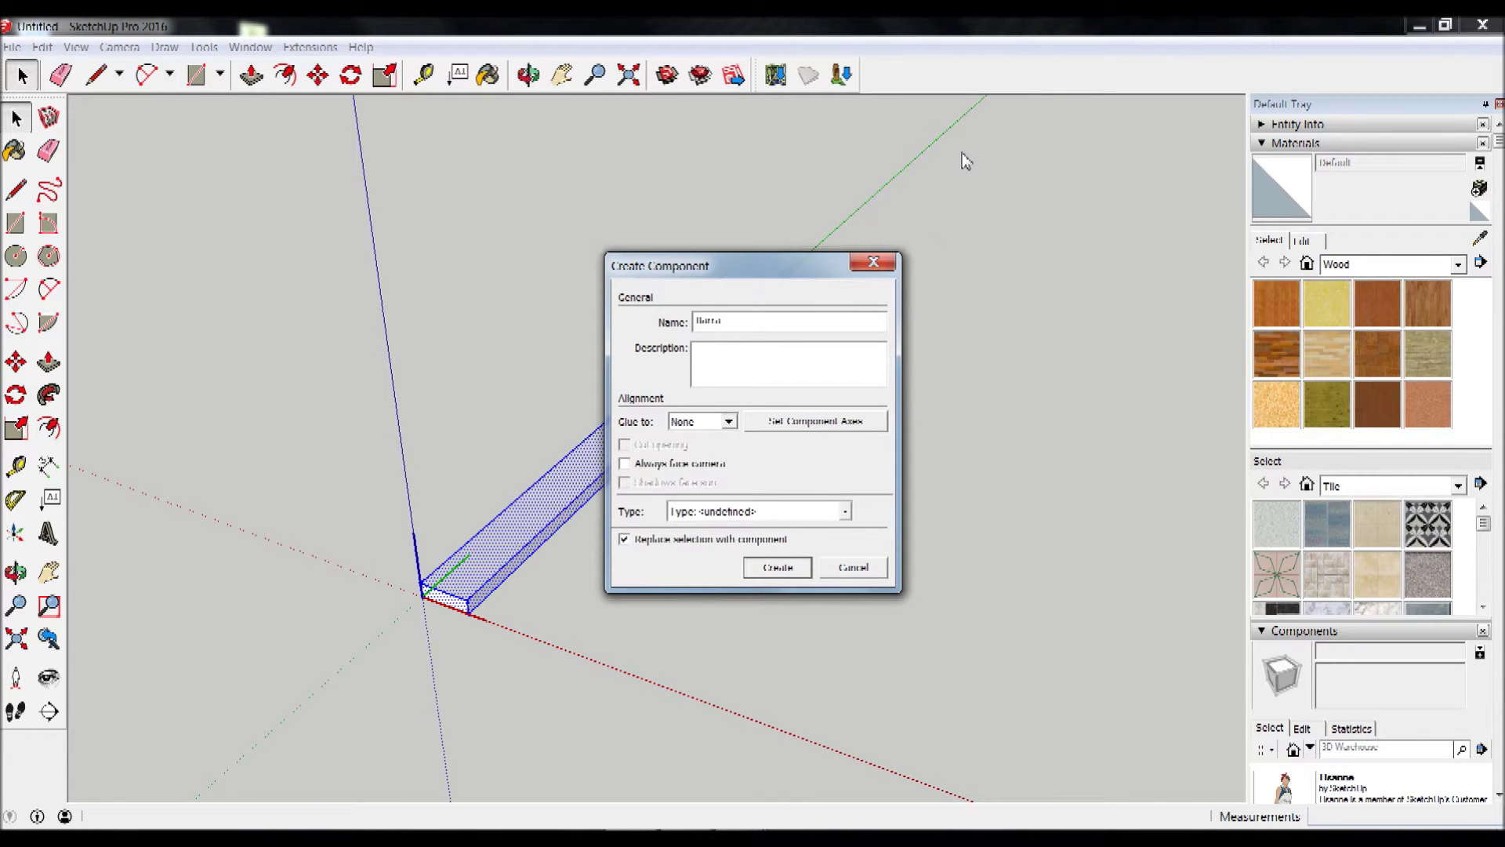
click(758, 570)
click(467, 440)
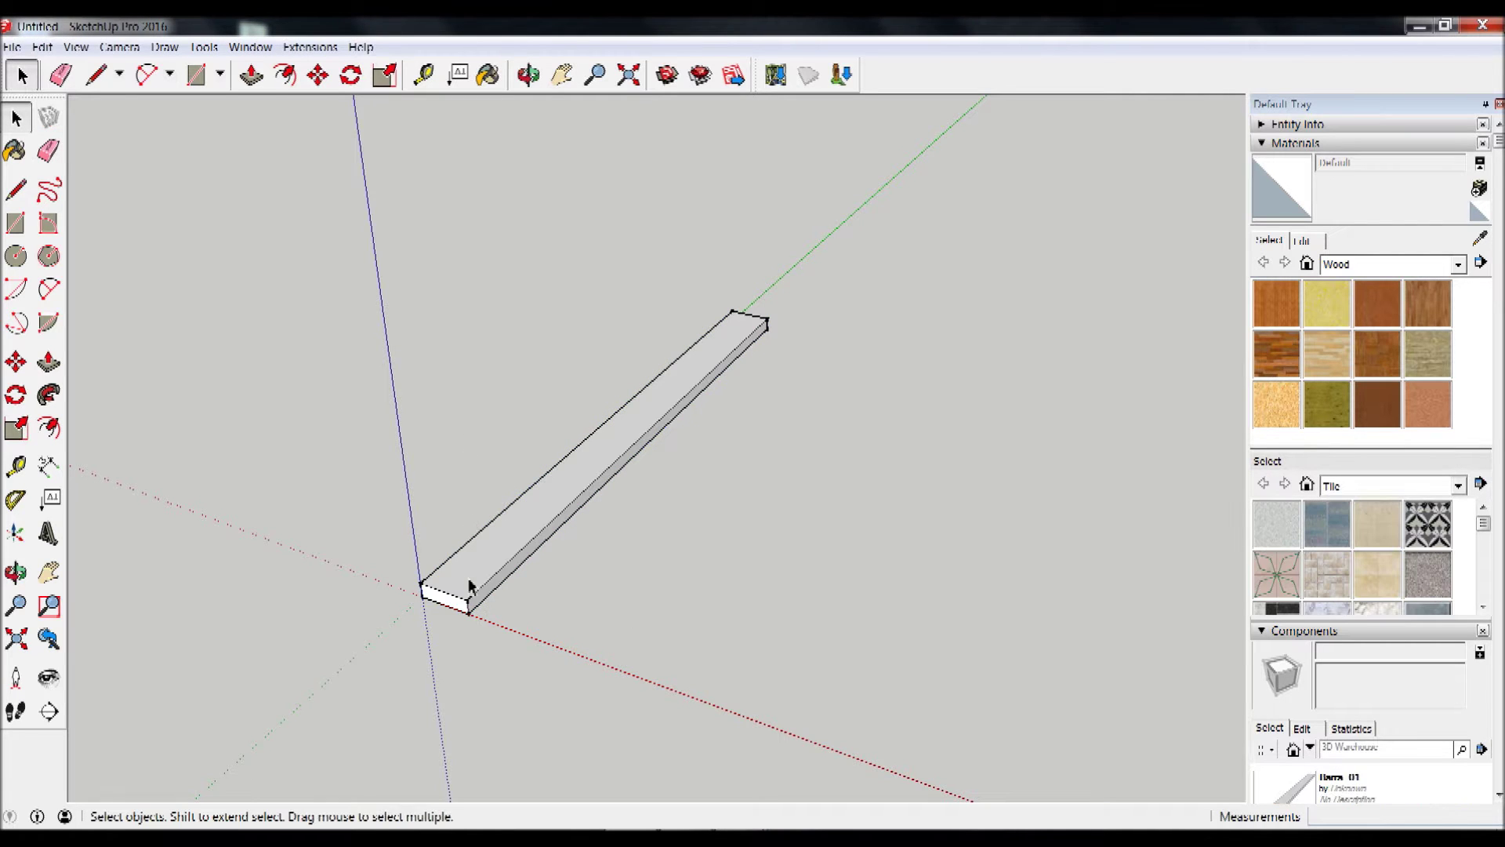
Step: Try stretching the component's end face, cancel, and recentre the view on the board
click(497, 544)
click(48, 362)
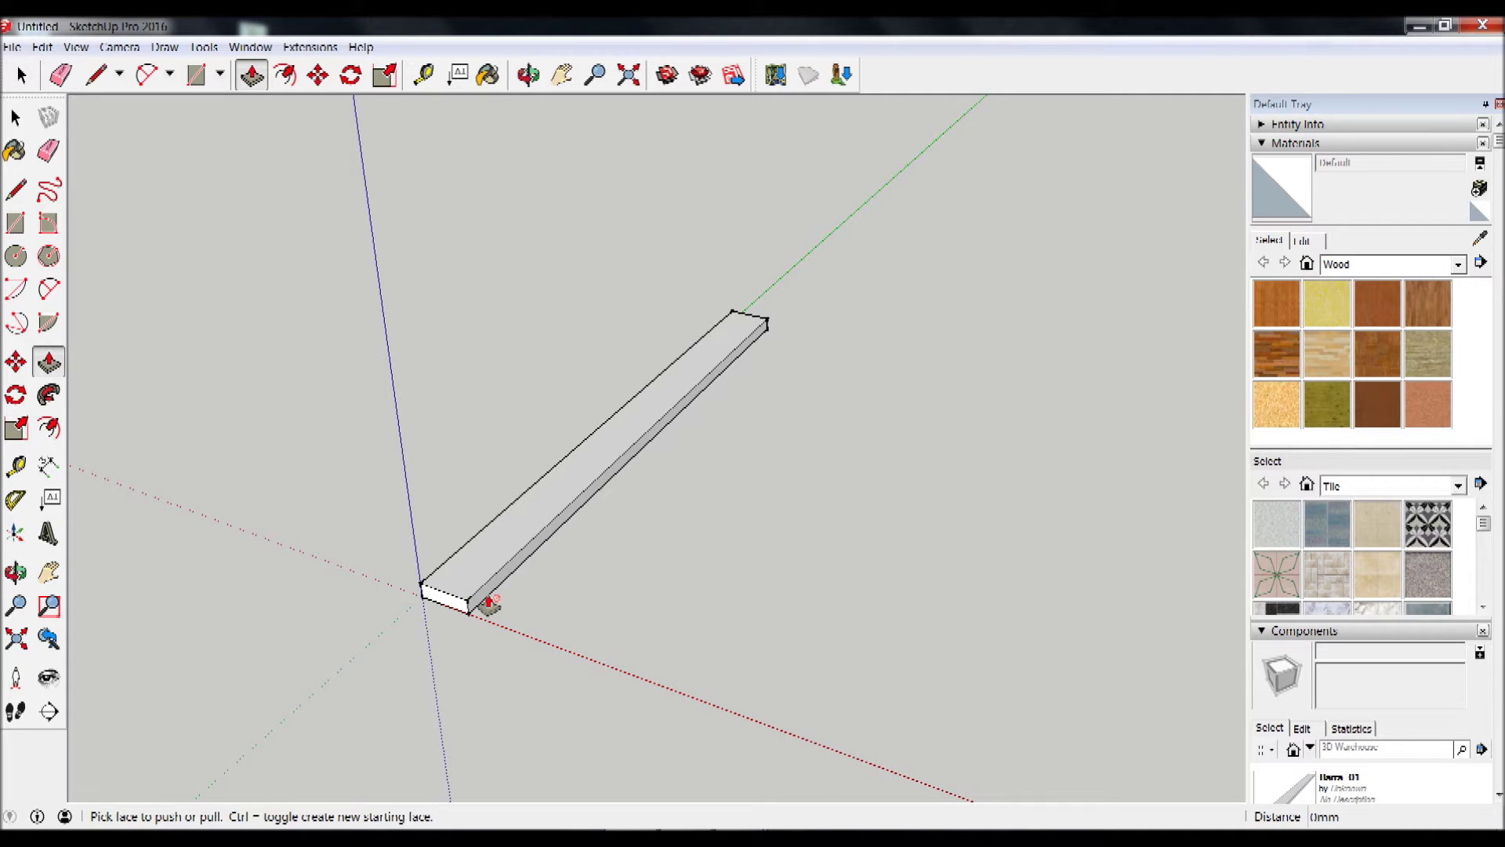
key(space)
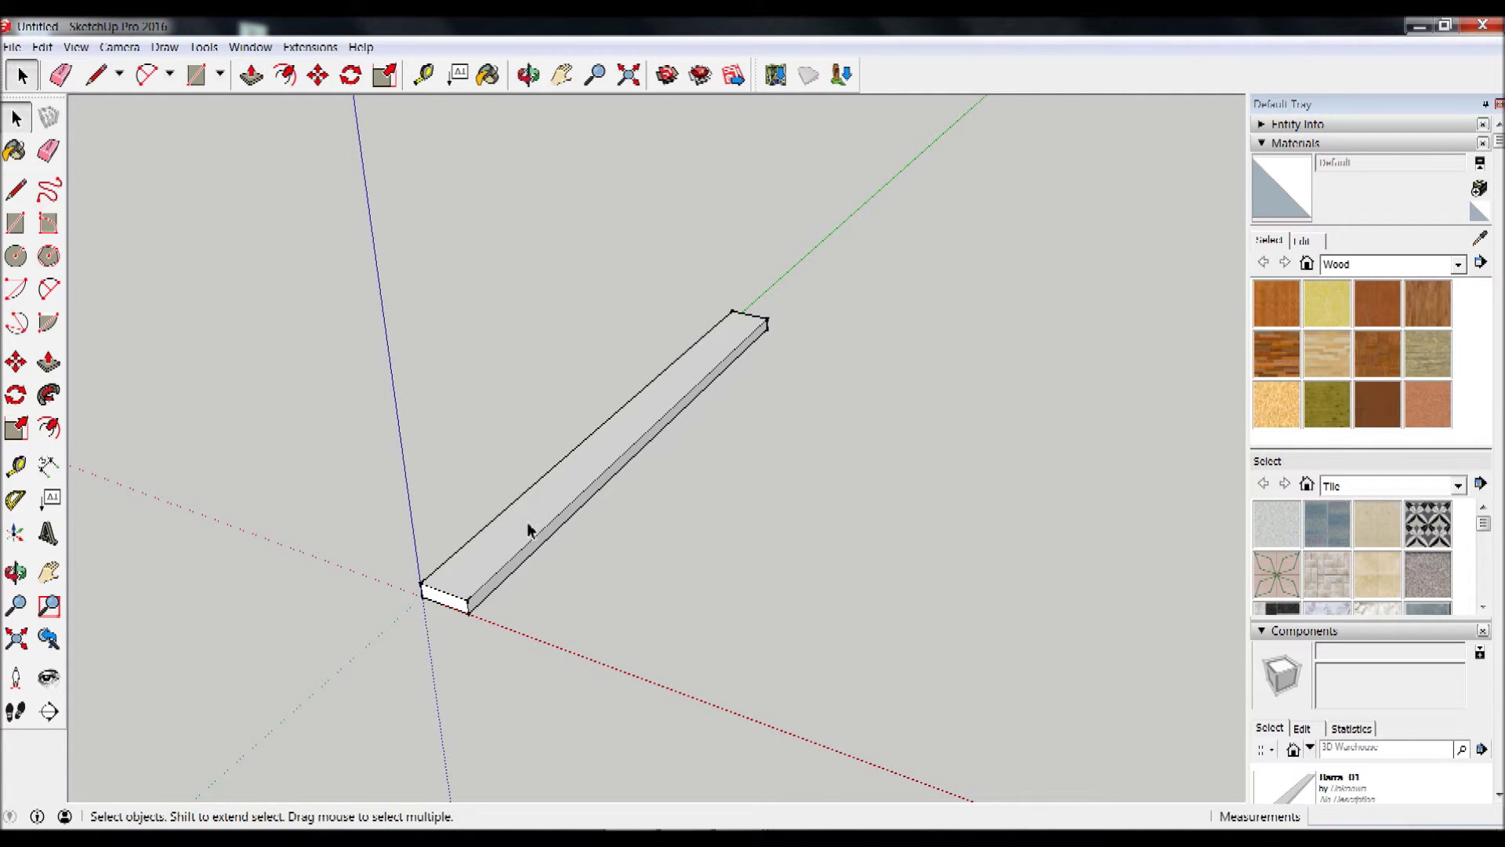
triple_click(523, 530)
click(48, 361)
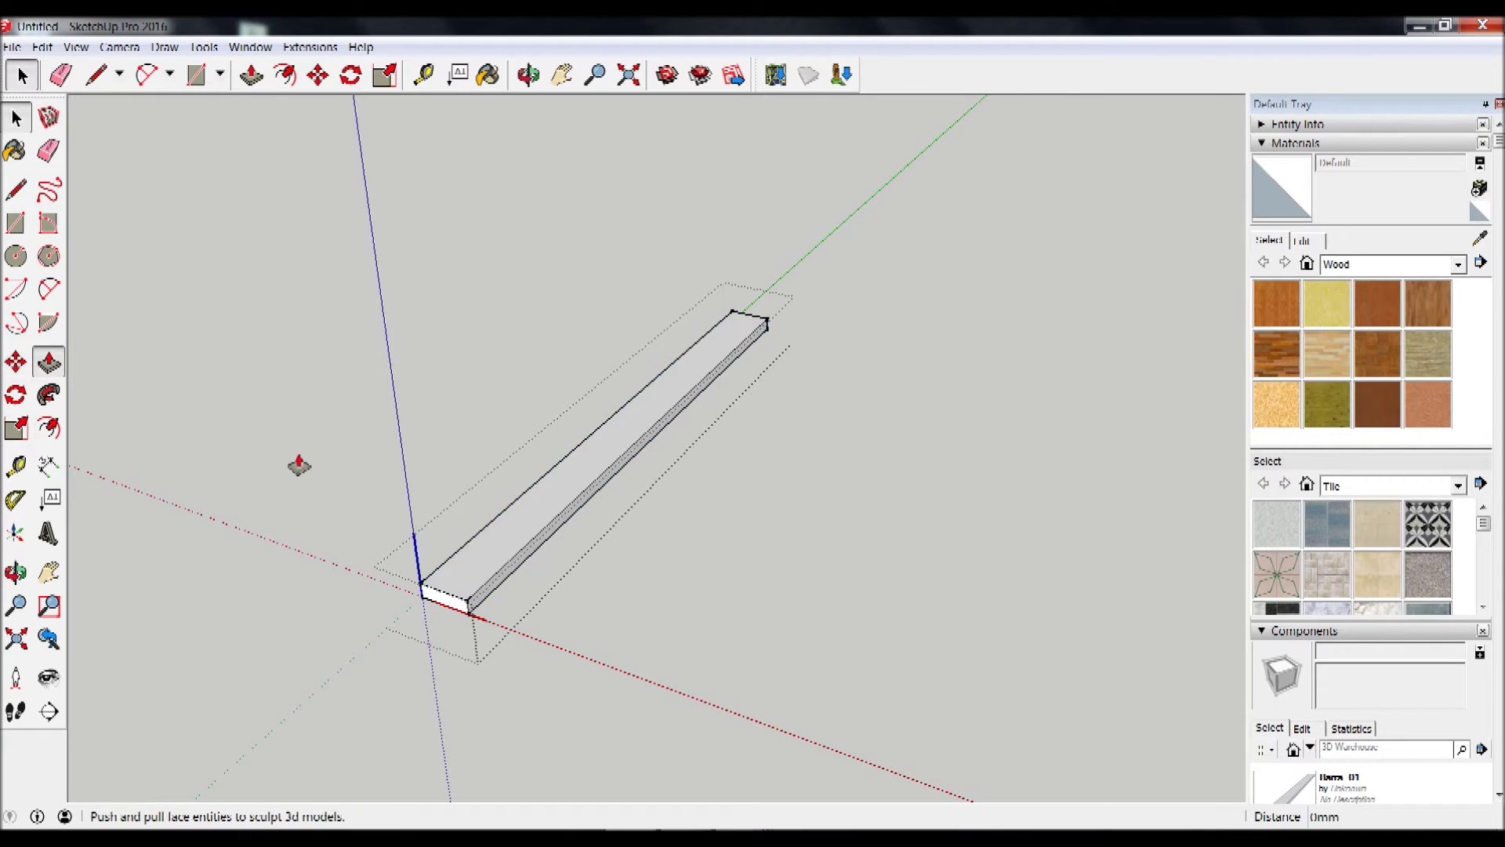
drag(459, 606, 446, 625)
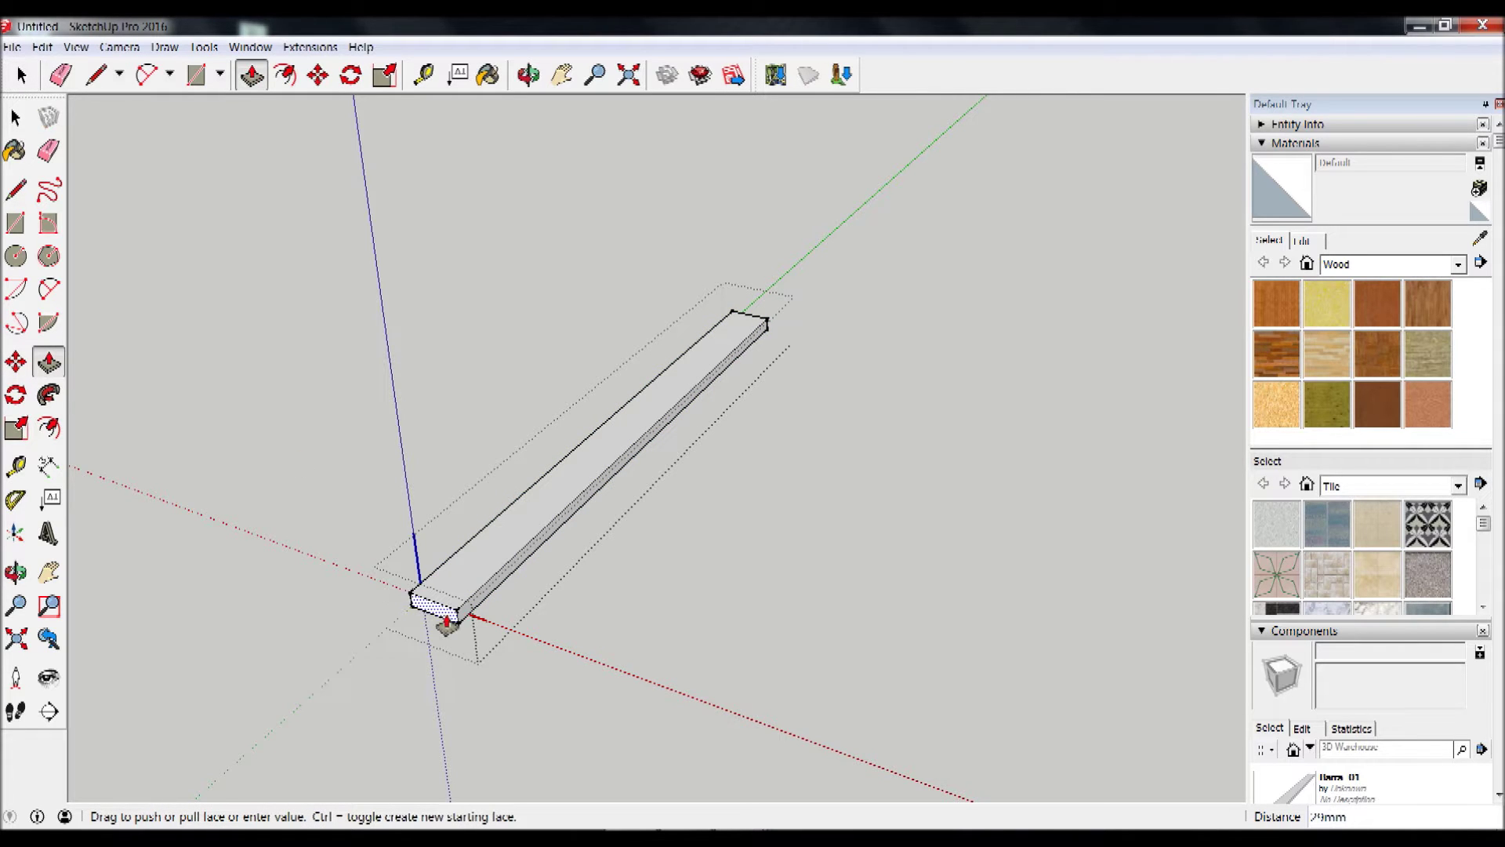
key(space)
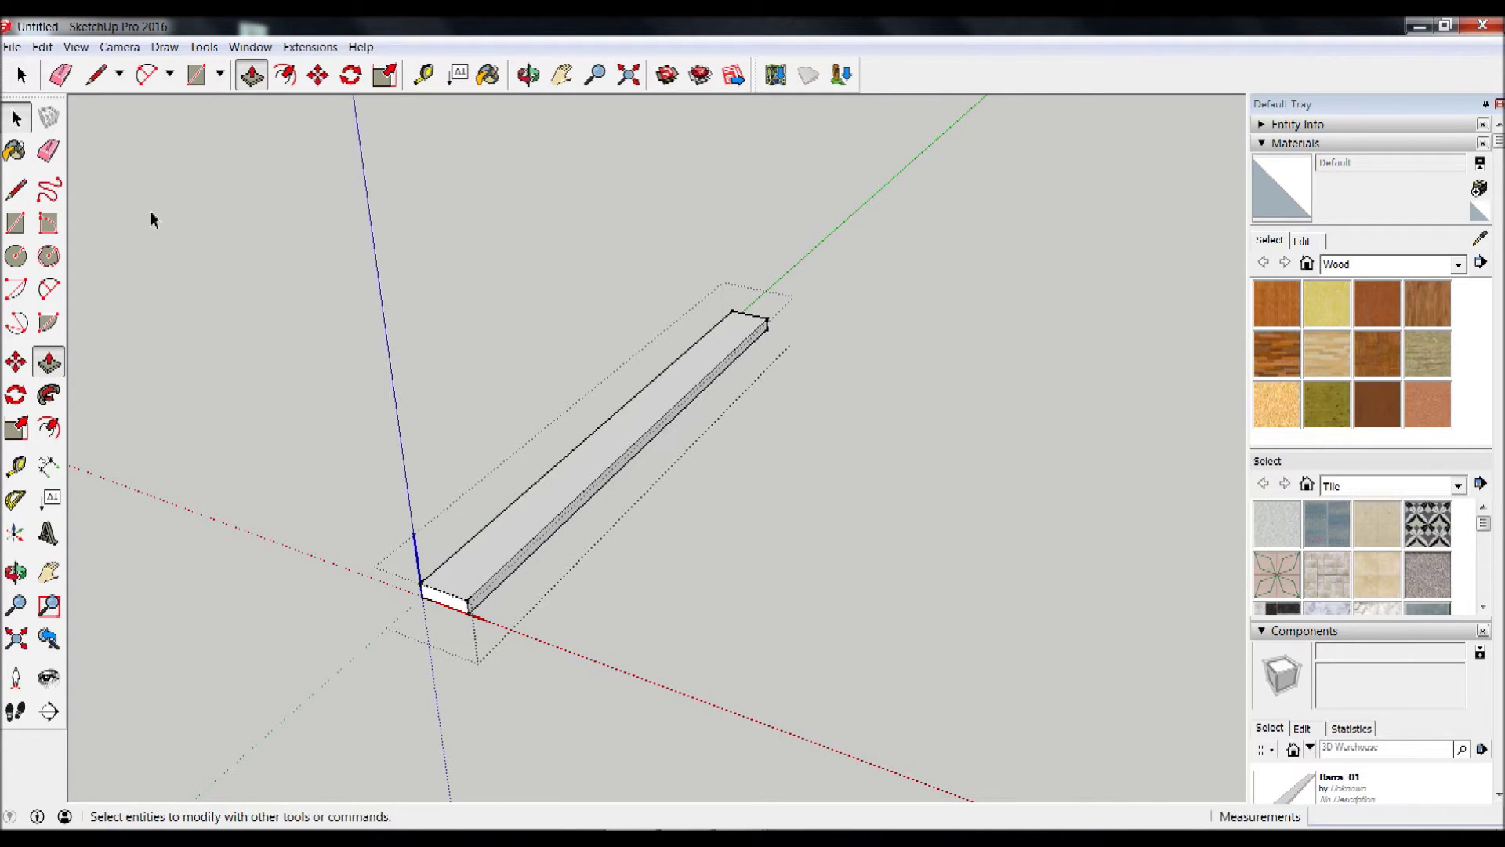
click(657, 587)
middle_drag(493, 404, 807, 564)
middle_drag(1001, 659, 585, 514)
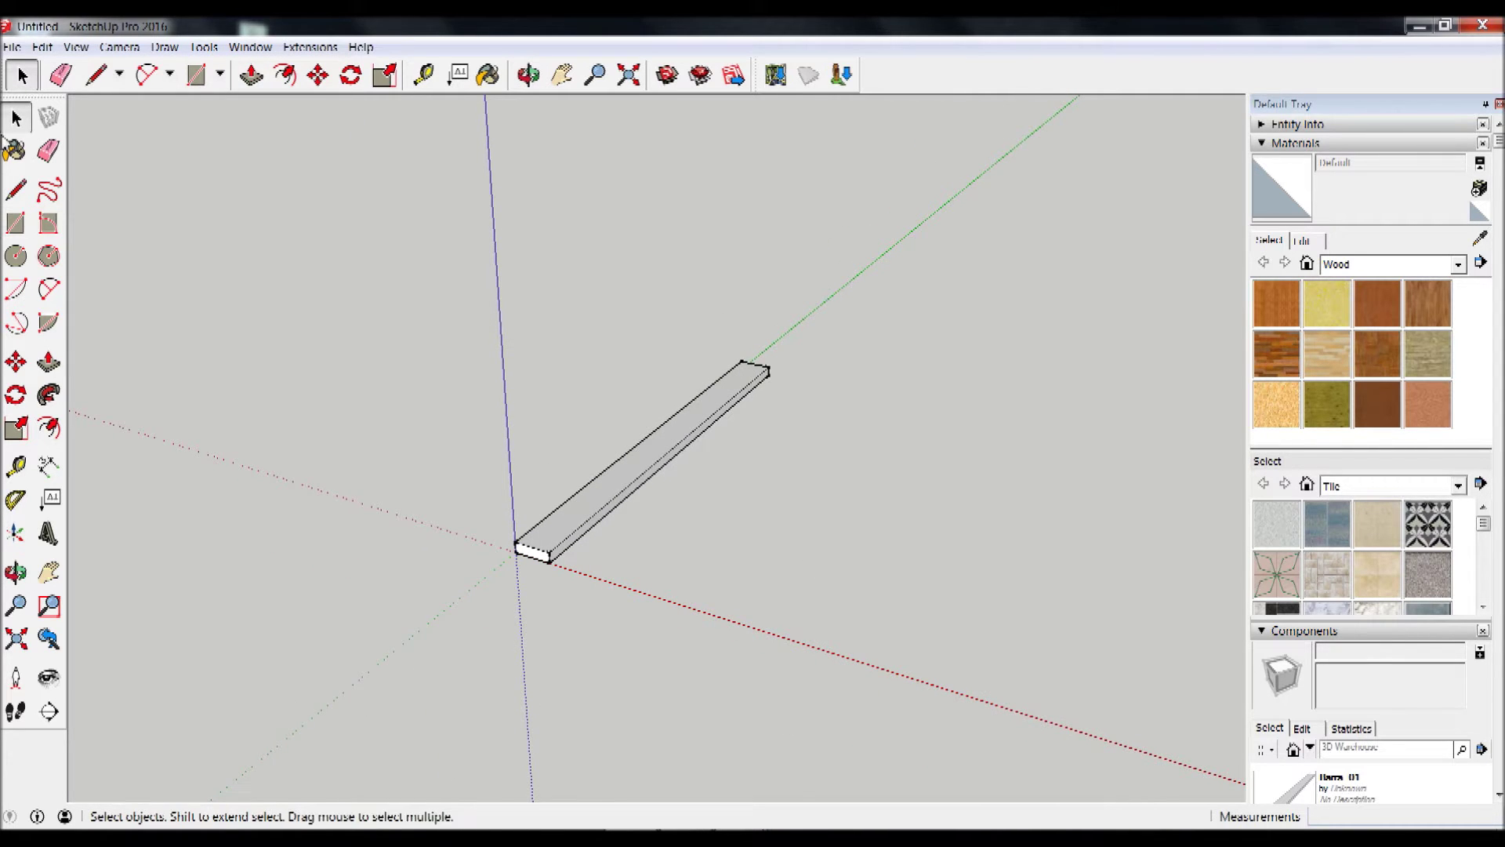
Step: Copy the board 400 mm along the red axis
triple_click(591, 505)
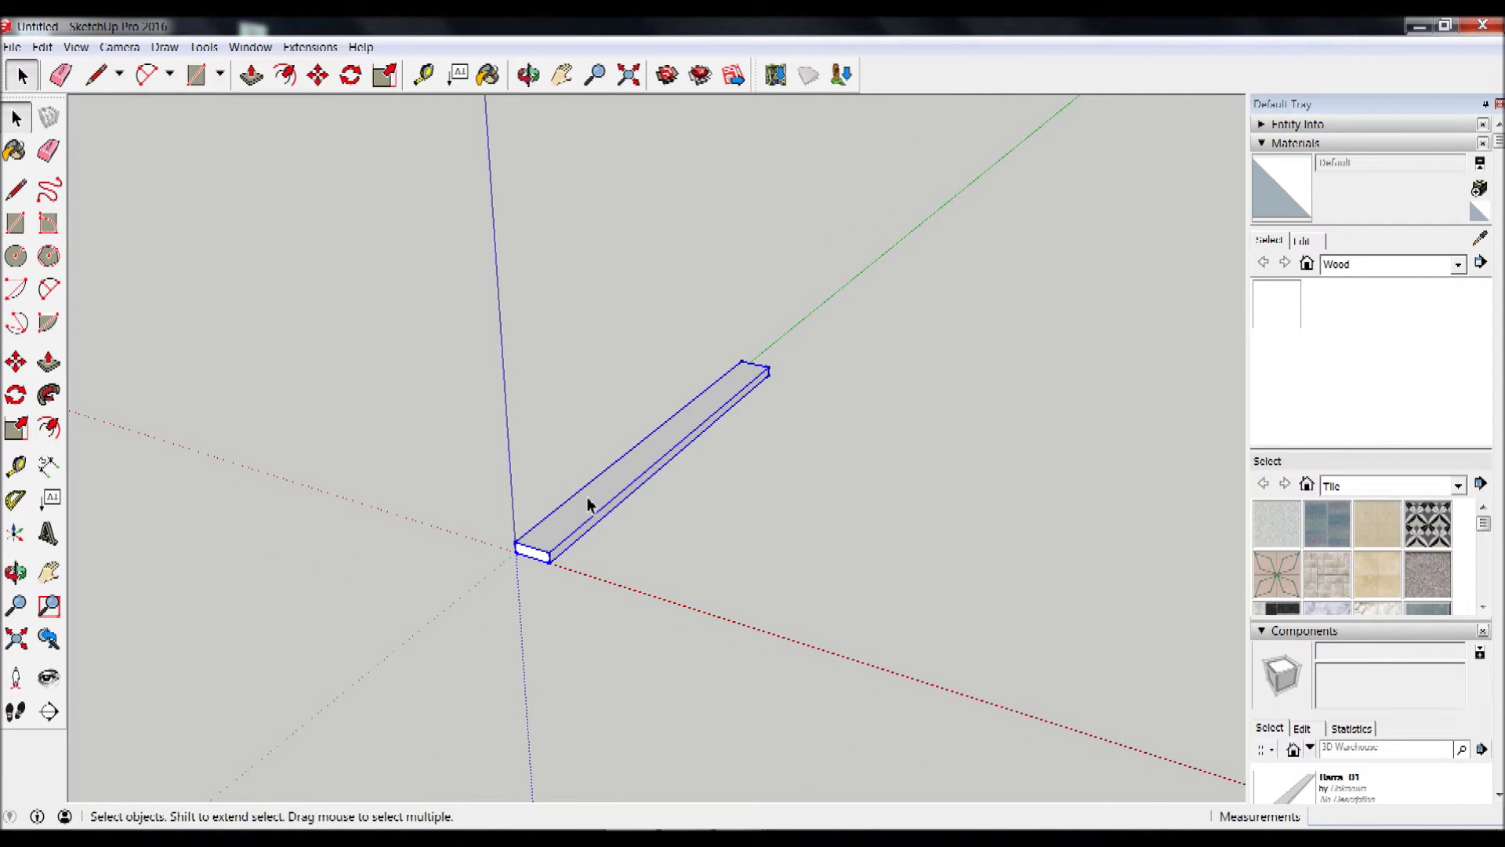
click(17, 363)
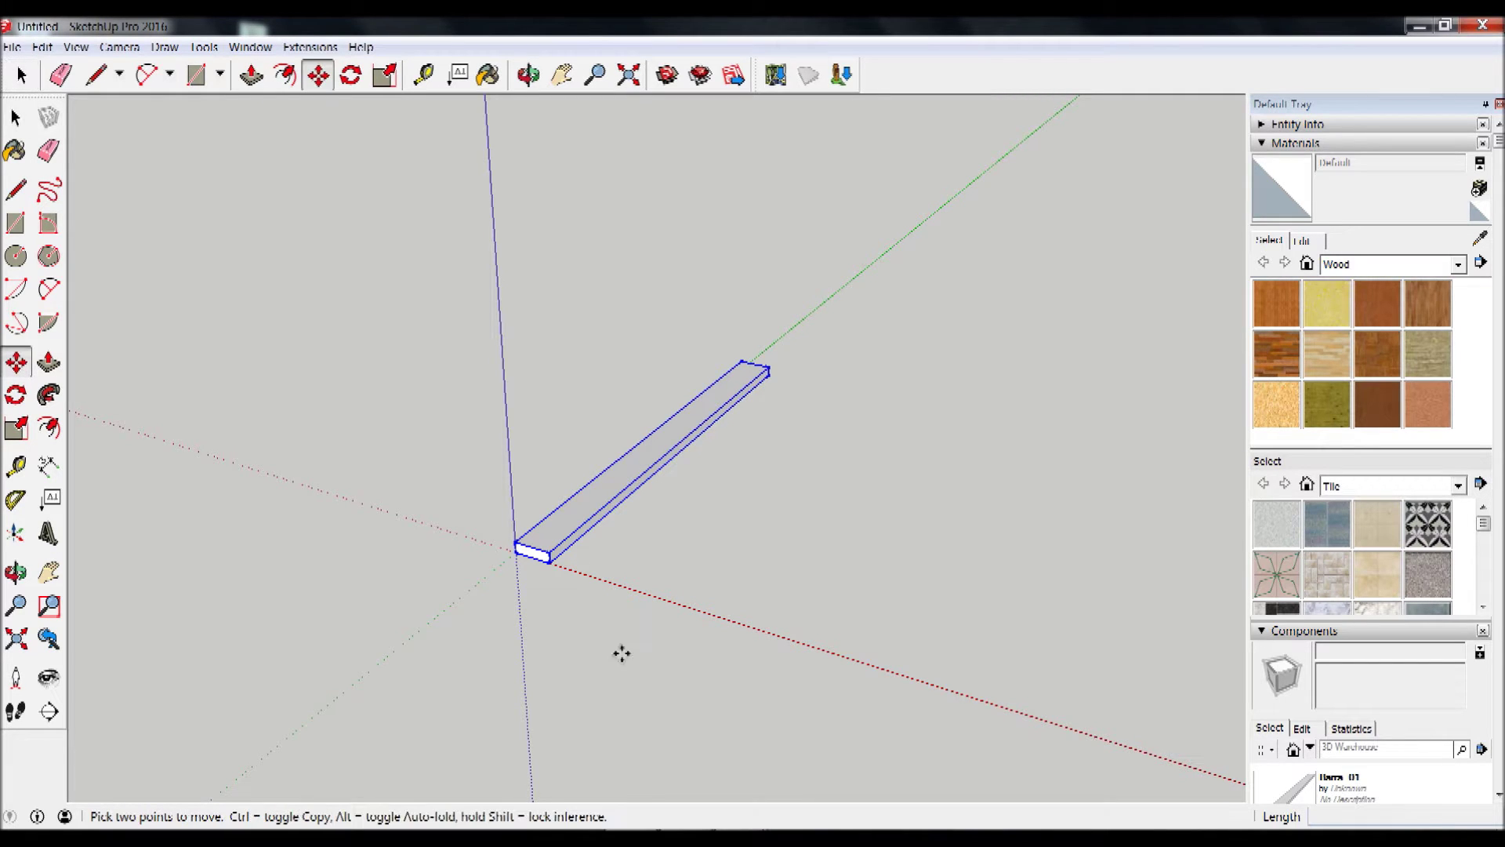
click(554, 560)
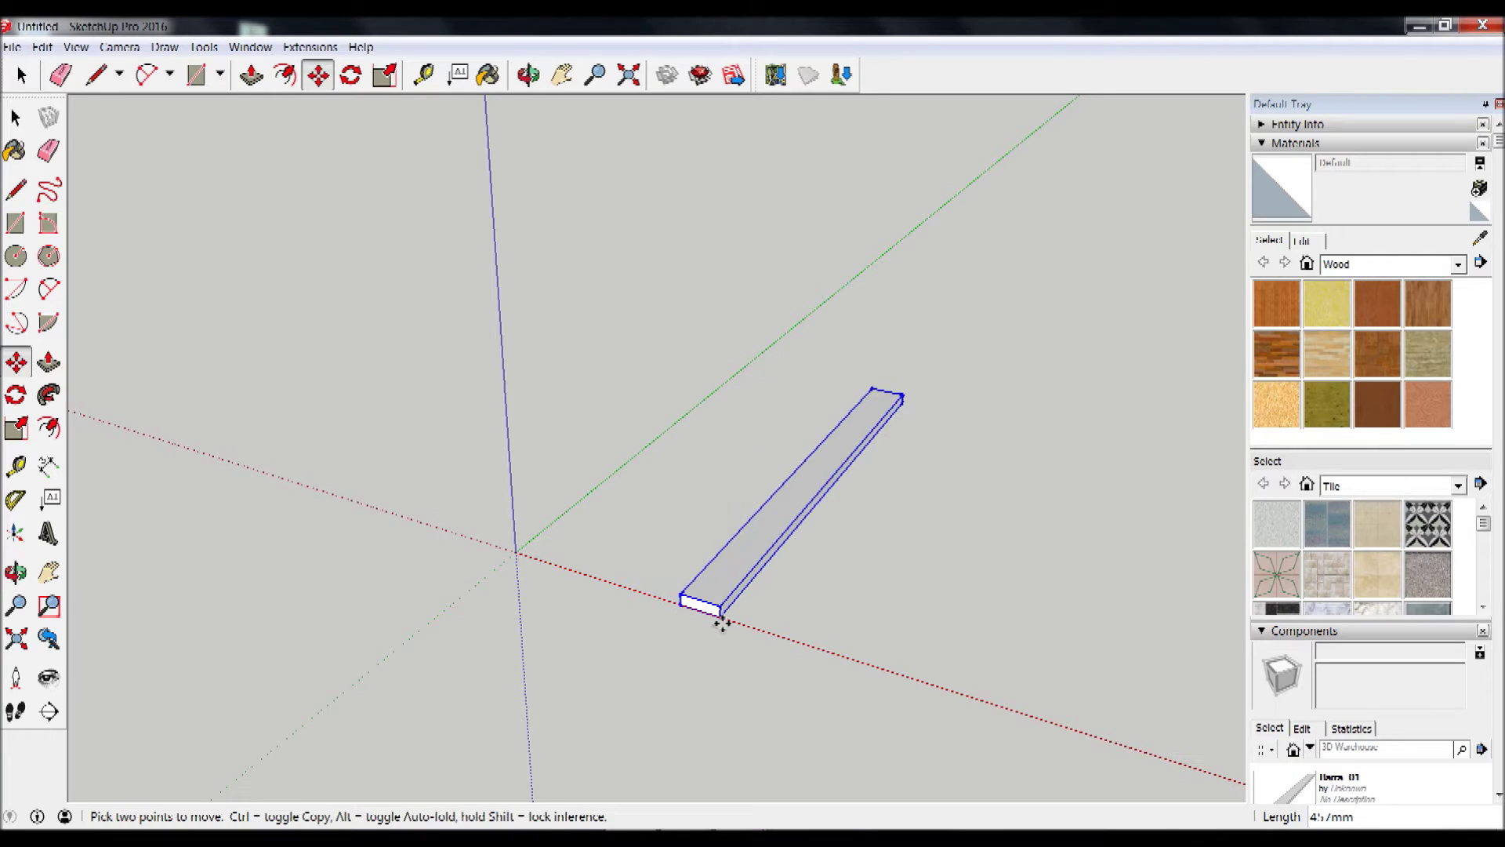
key(ctrl)
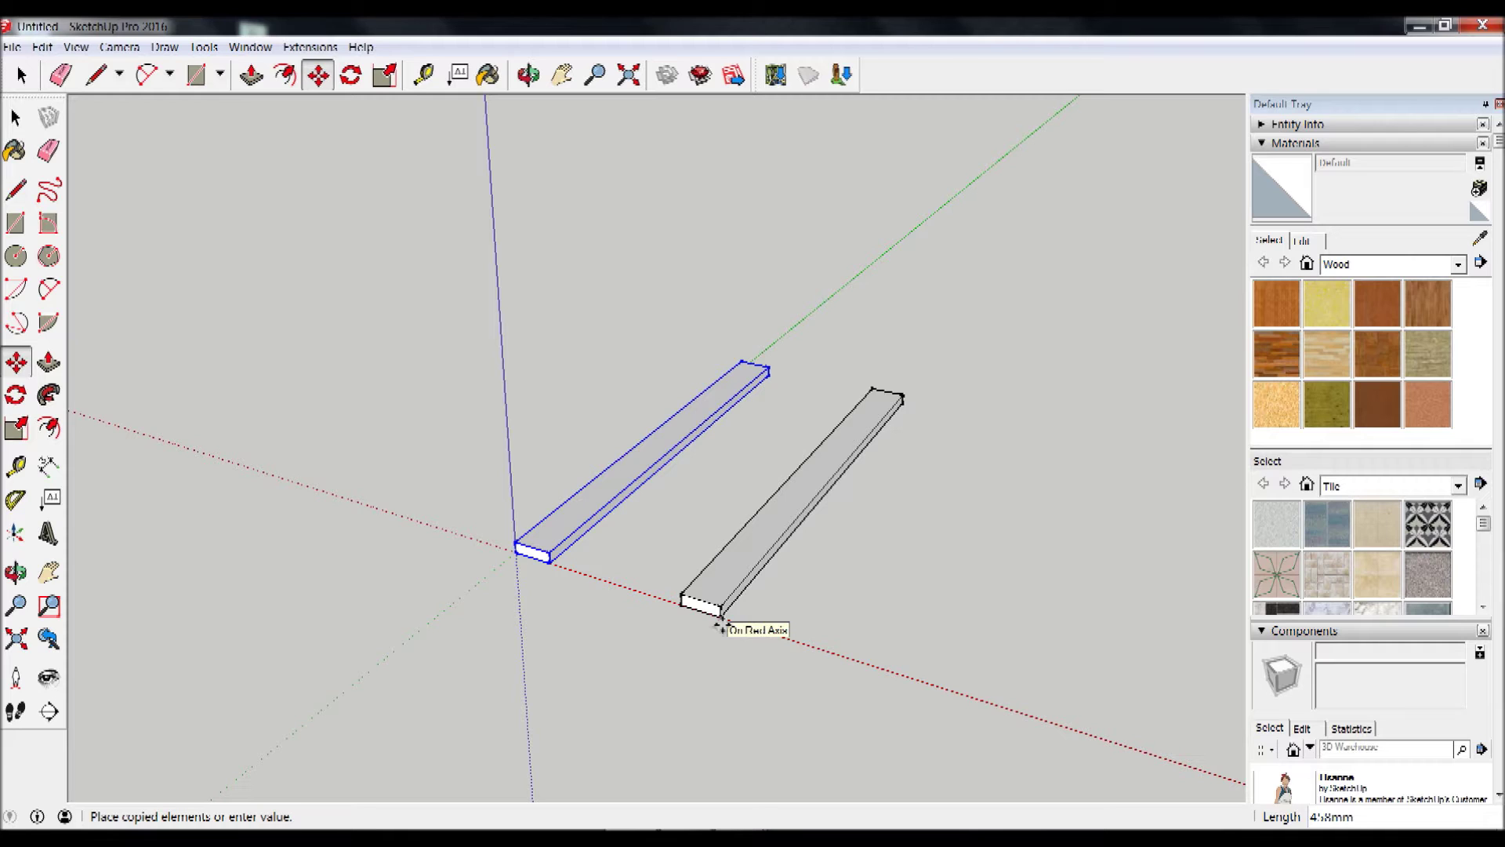
text(4)
key(Return)
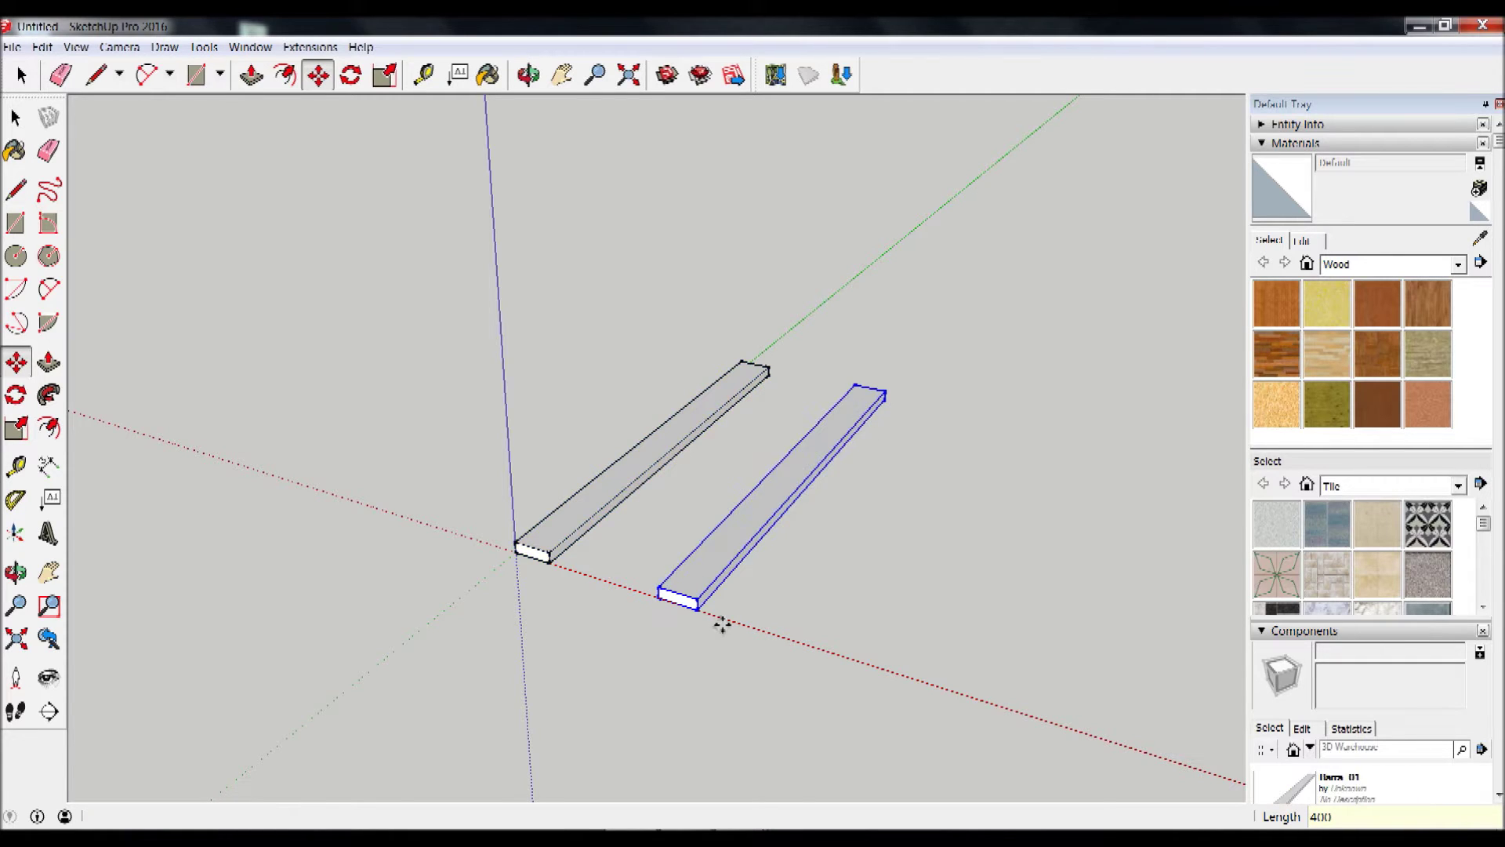
Step: Place a third board copy and orbit to view all three boards
click(661, 600)
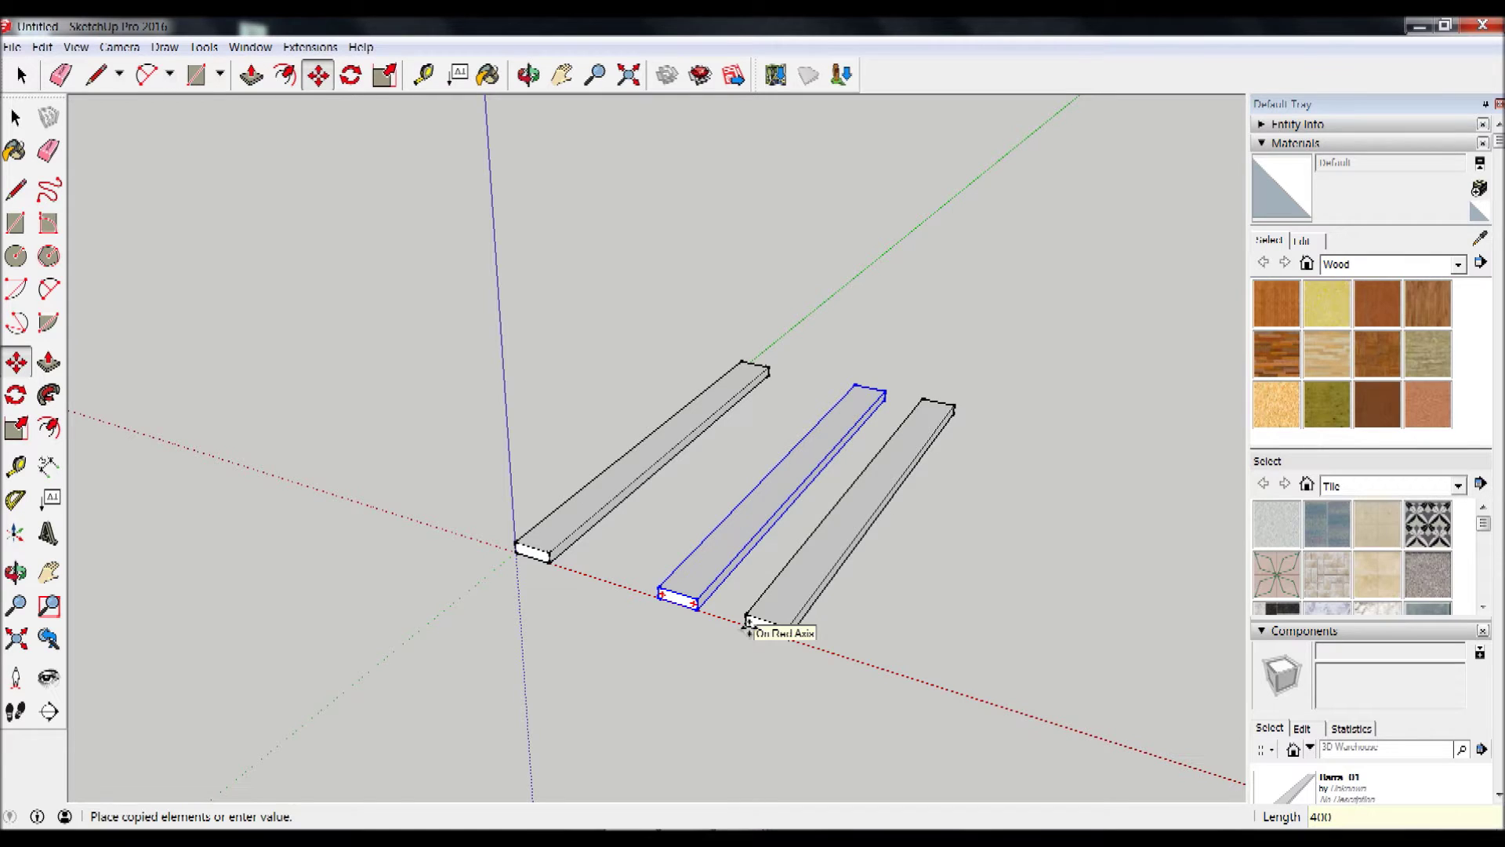
click(749, 623)
mouse_move(783, 622)
middle_down()
mouse_move(685, 628)
mouse_move(614, 674)
mouse_move(689, 806)
mouse_move(716, 628)
mouse_move(641, 613)
middle_up()
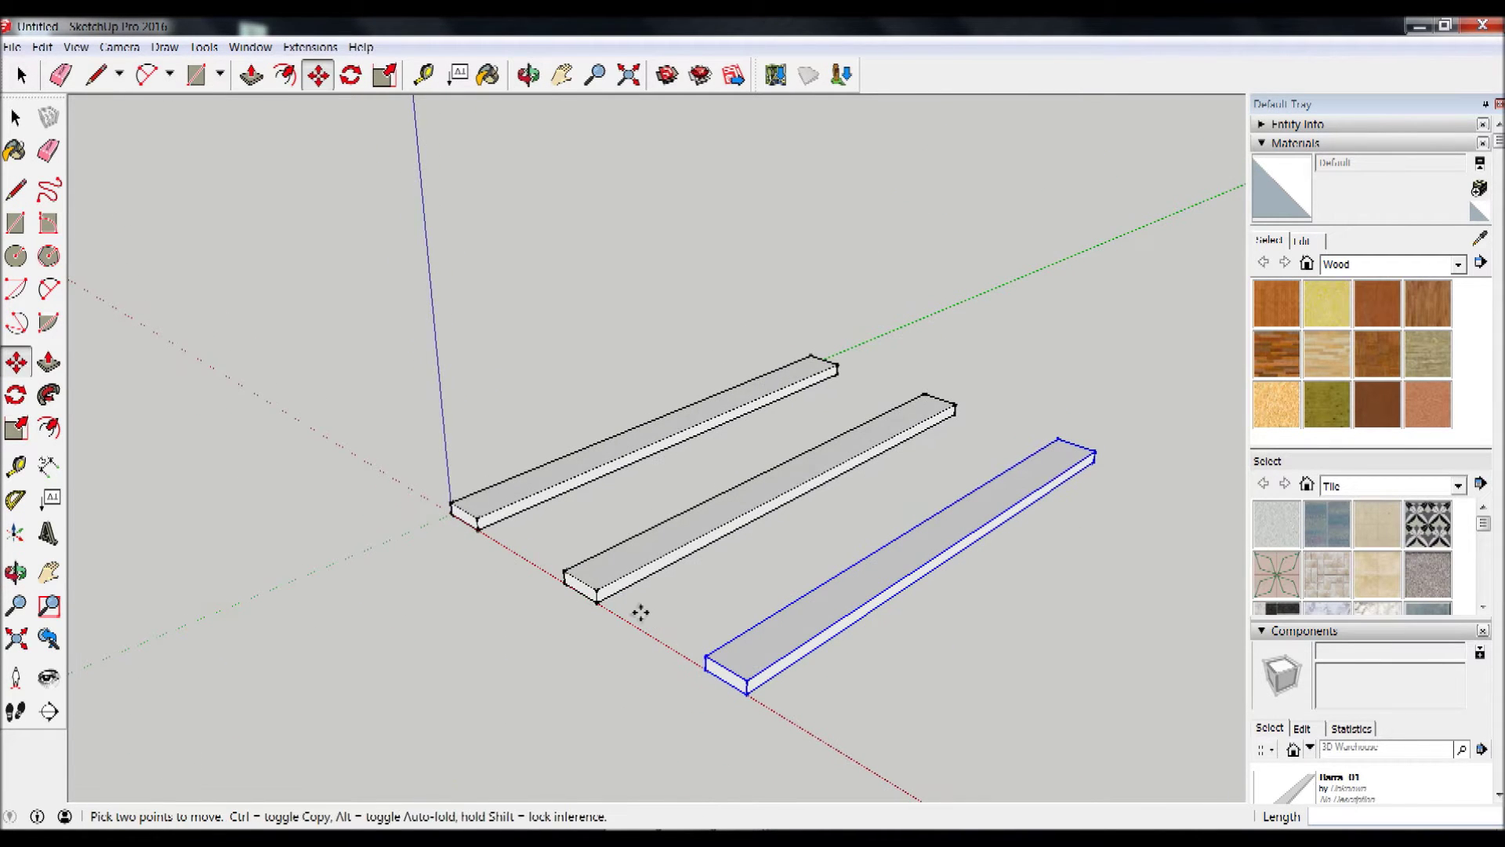
mouse_move(282, 305)
middle_down()
mouse_move(622, 423)
mouse_move(813, 453)
mouse_move(668, 295)
middle_up()
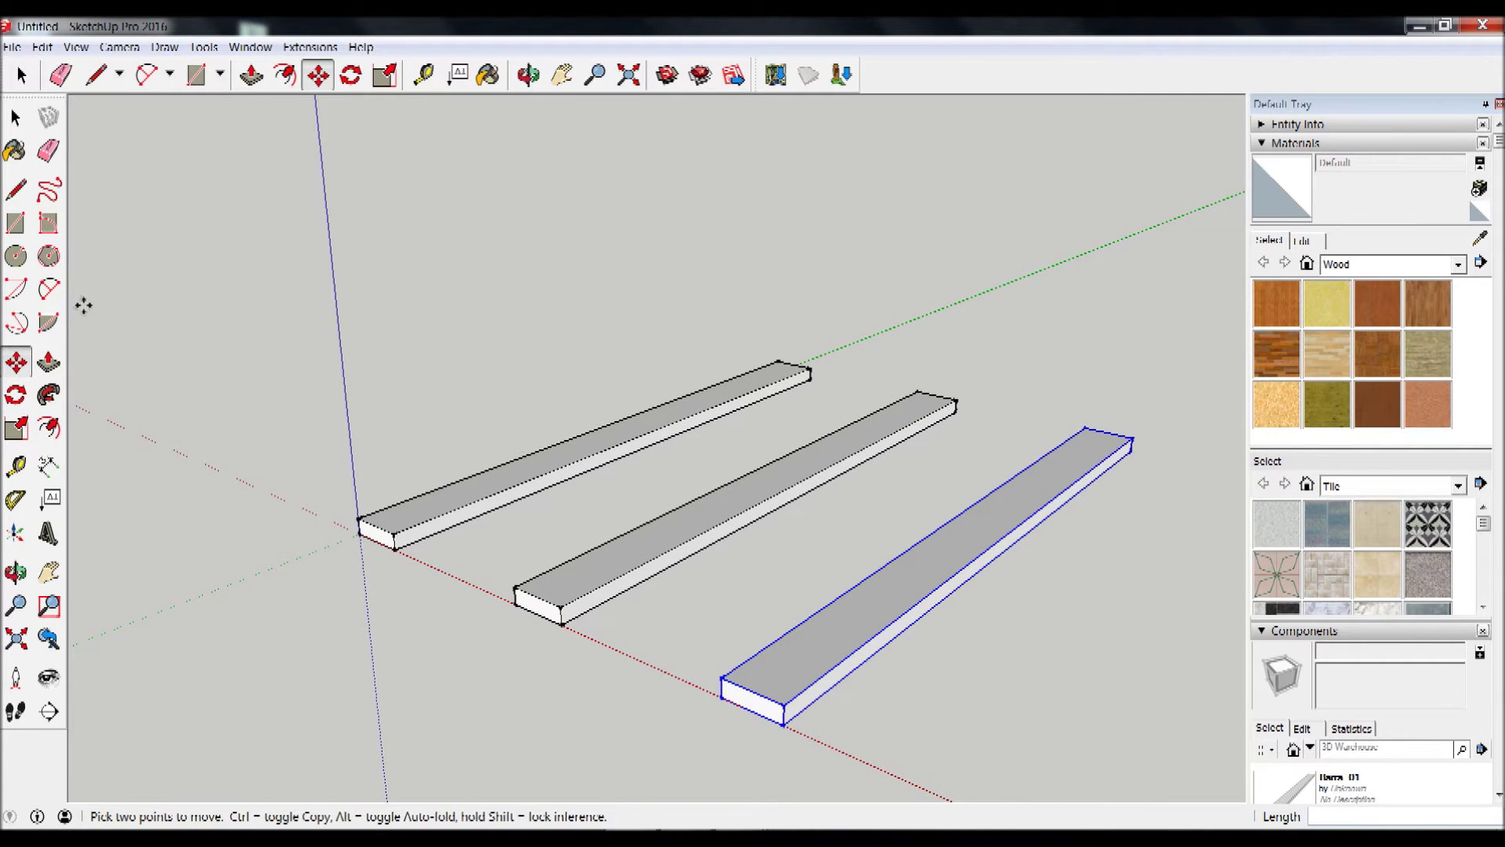
click(15, 223)
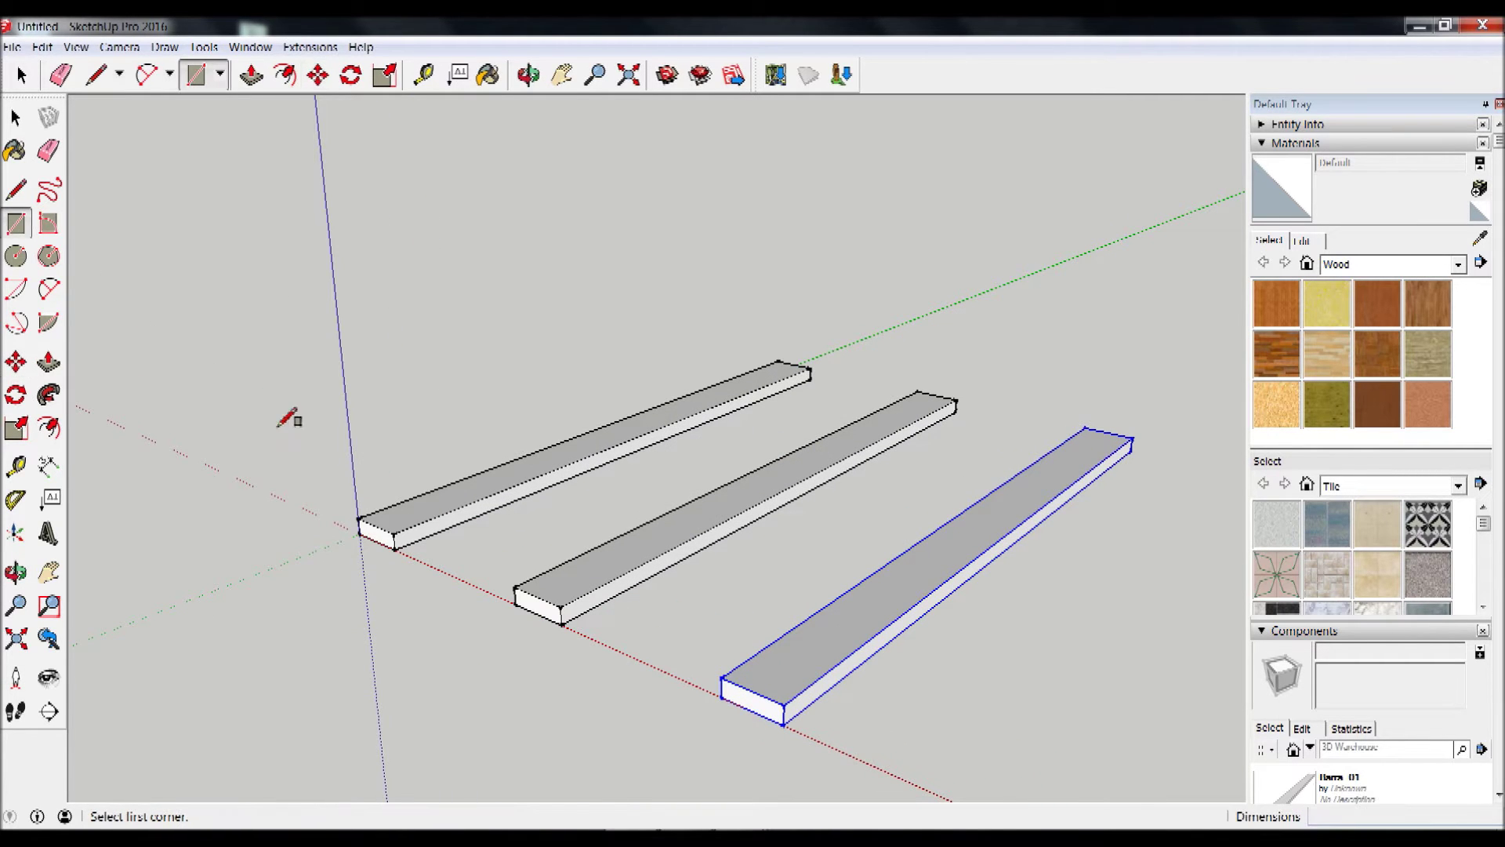
Step: Draw a 120 by 100 mm rectangle on the first board's near end
click(360, 517)
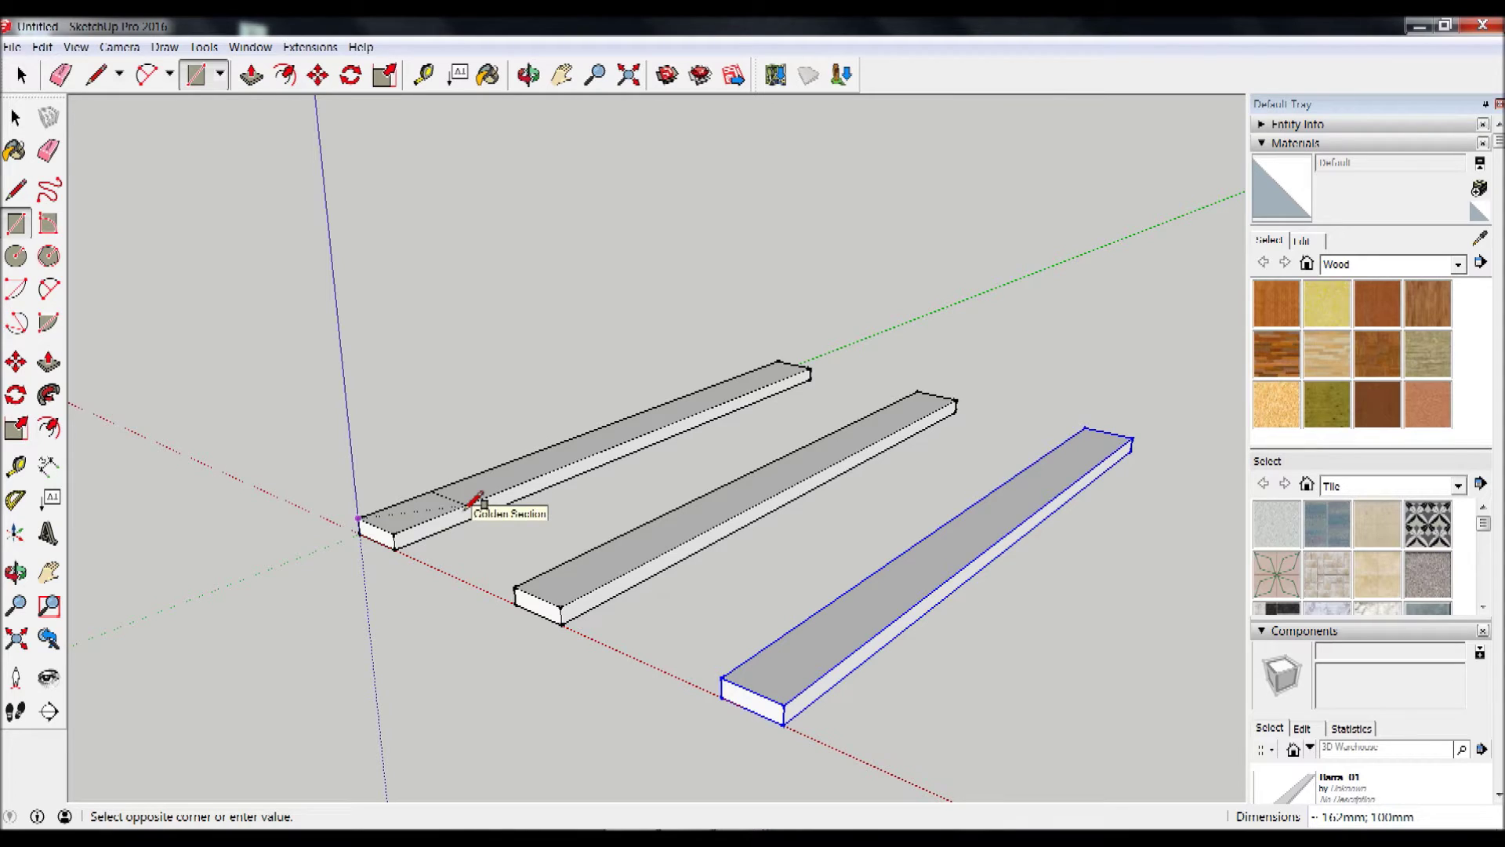
text(120;100)
key(Return)
scroll(674, 529, up, 2)
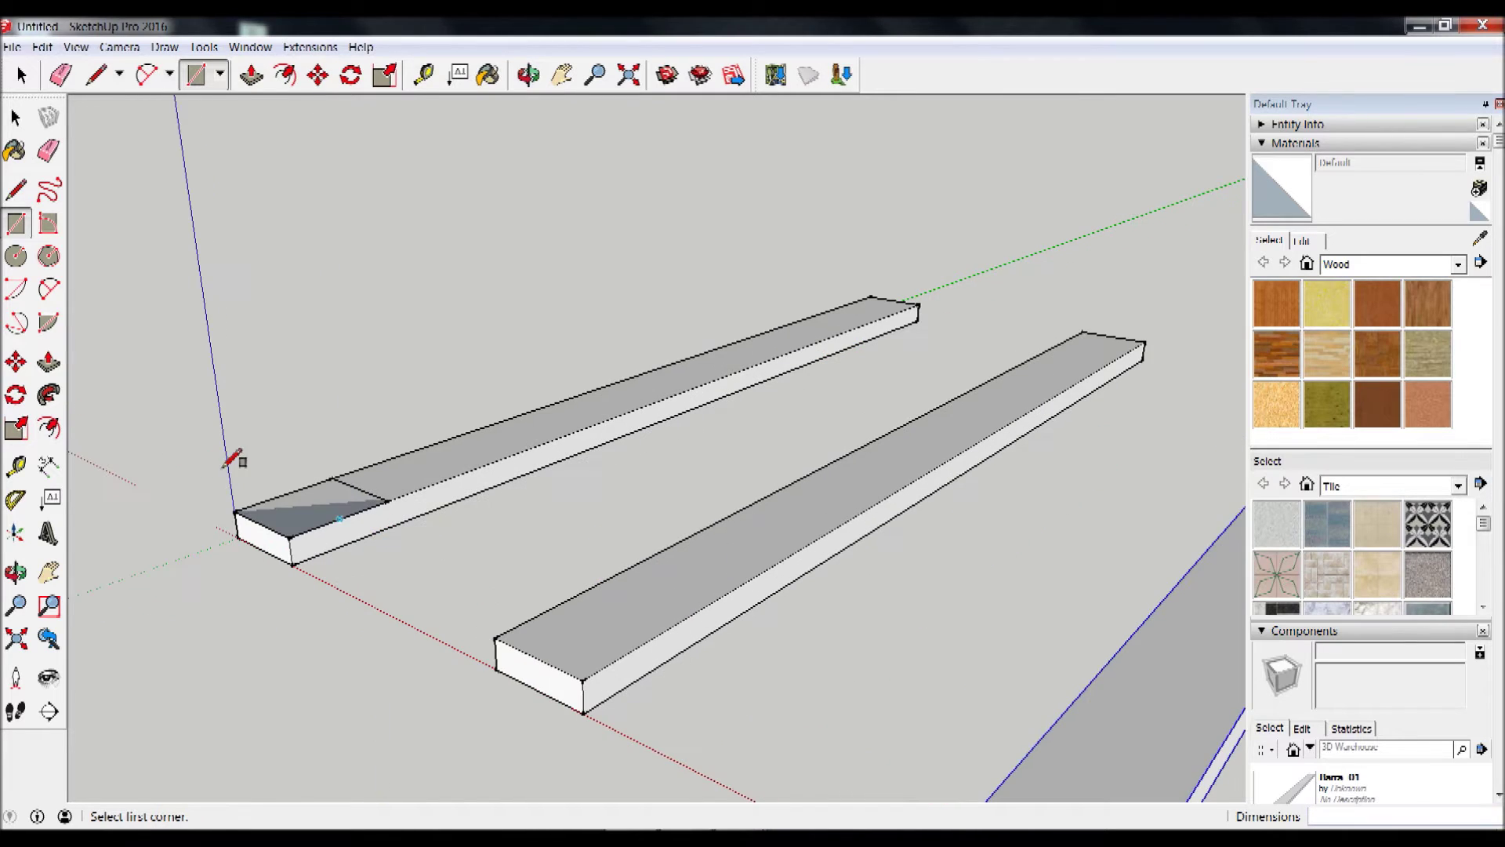
Step: Push/Pull the rectangle up into a block, then lower its top face
click(48, 361)
click(290, 527)
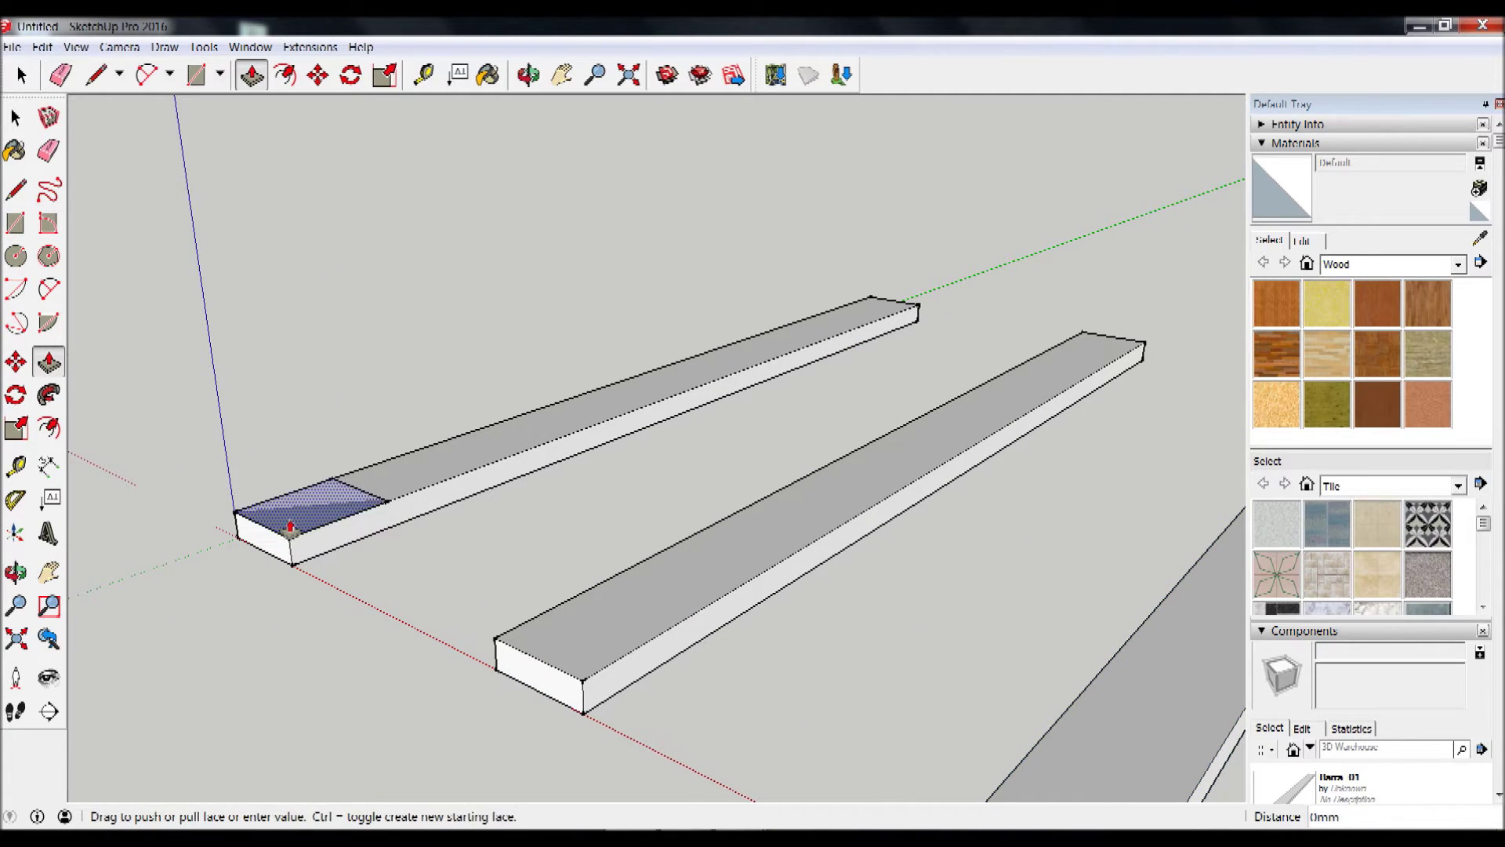
drag(290, 527, 280, 421)
text(0)
key(Return)
scroll(353, 521, down, 2)
scroll(352, 521, down, 2)
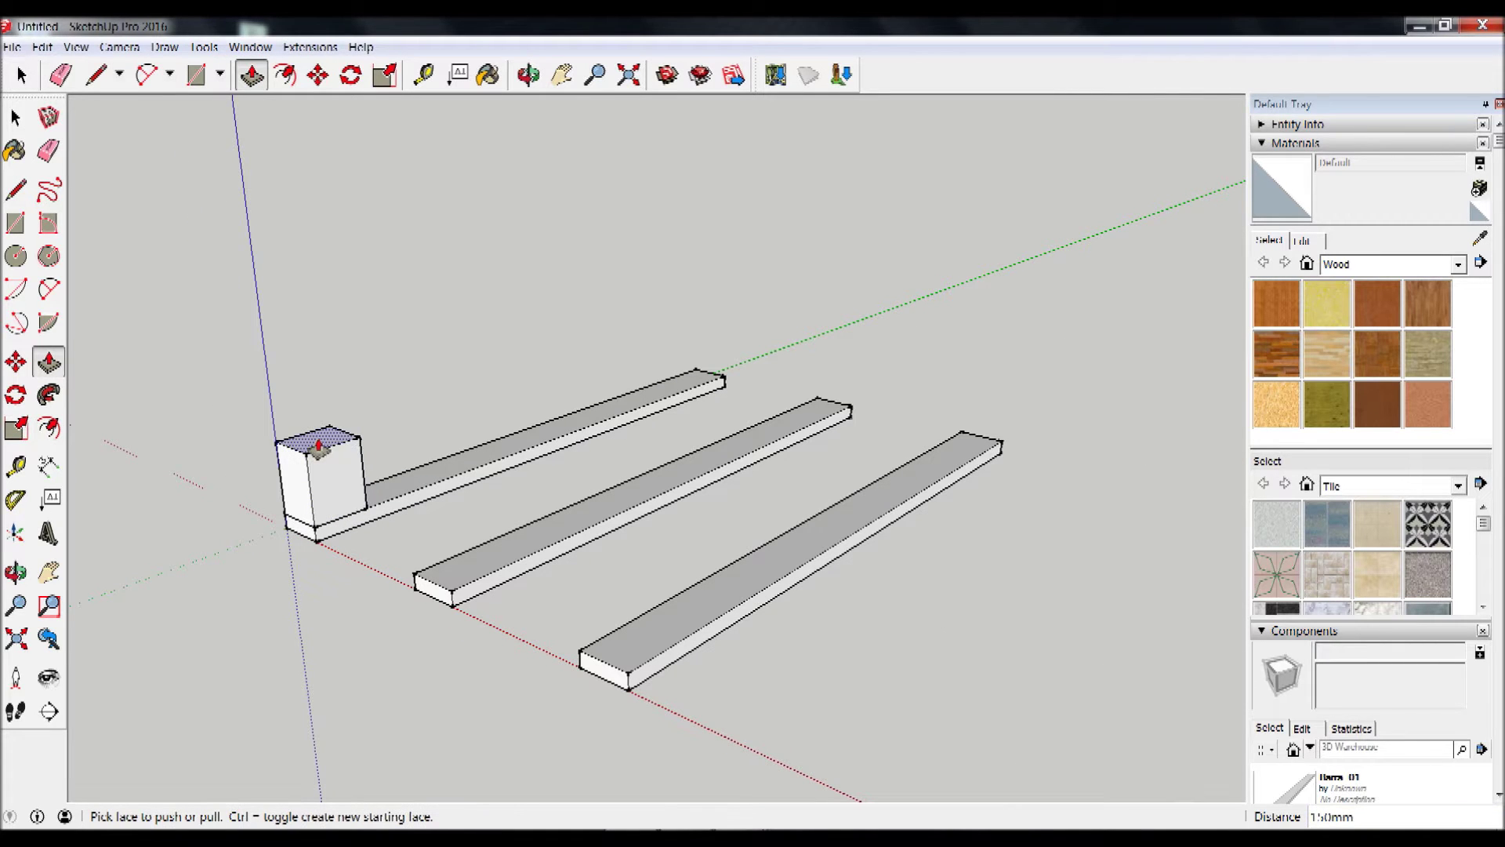
drag(319, 448, 321, 476)
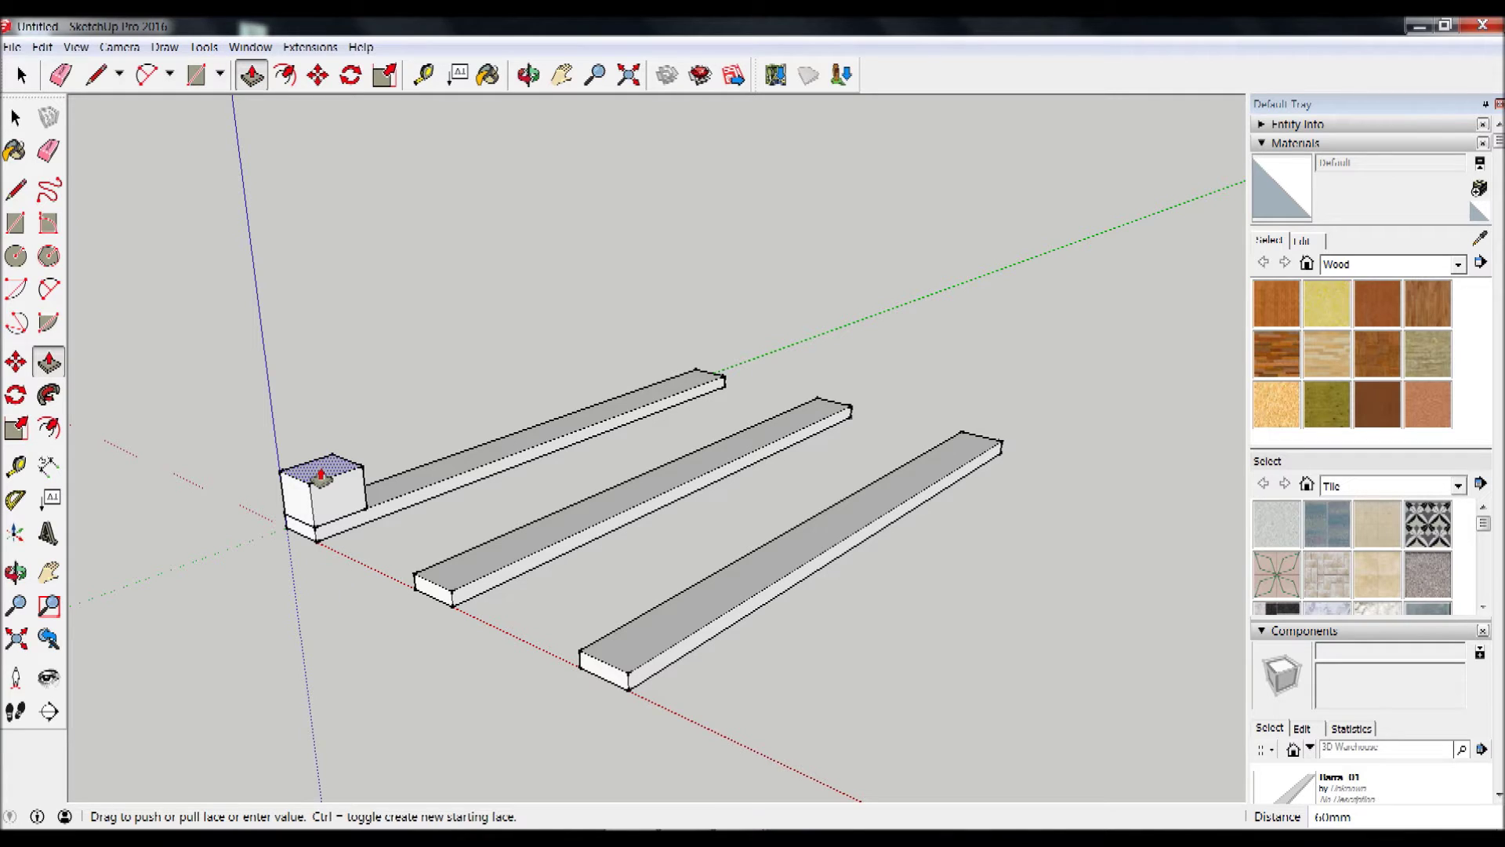
key(Return)
middle_drag(396, 530, 396, 536)
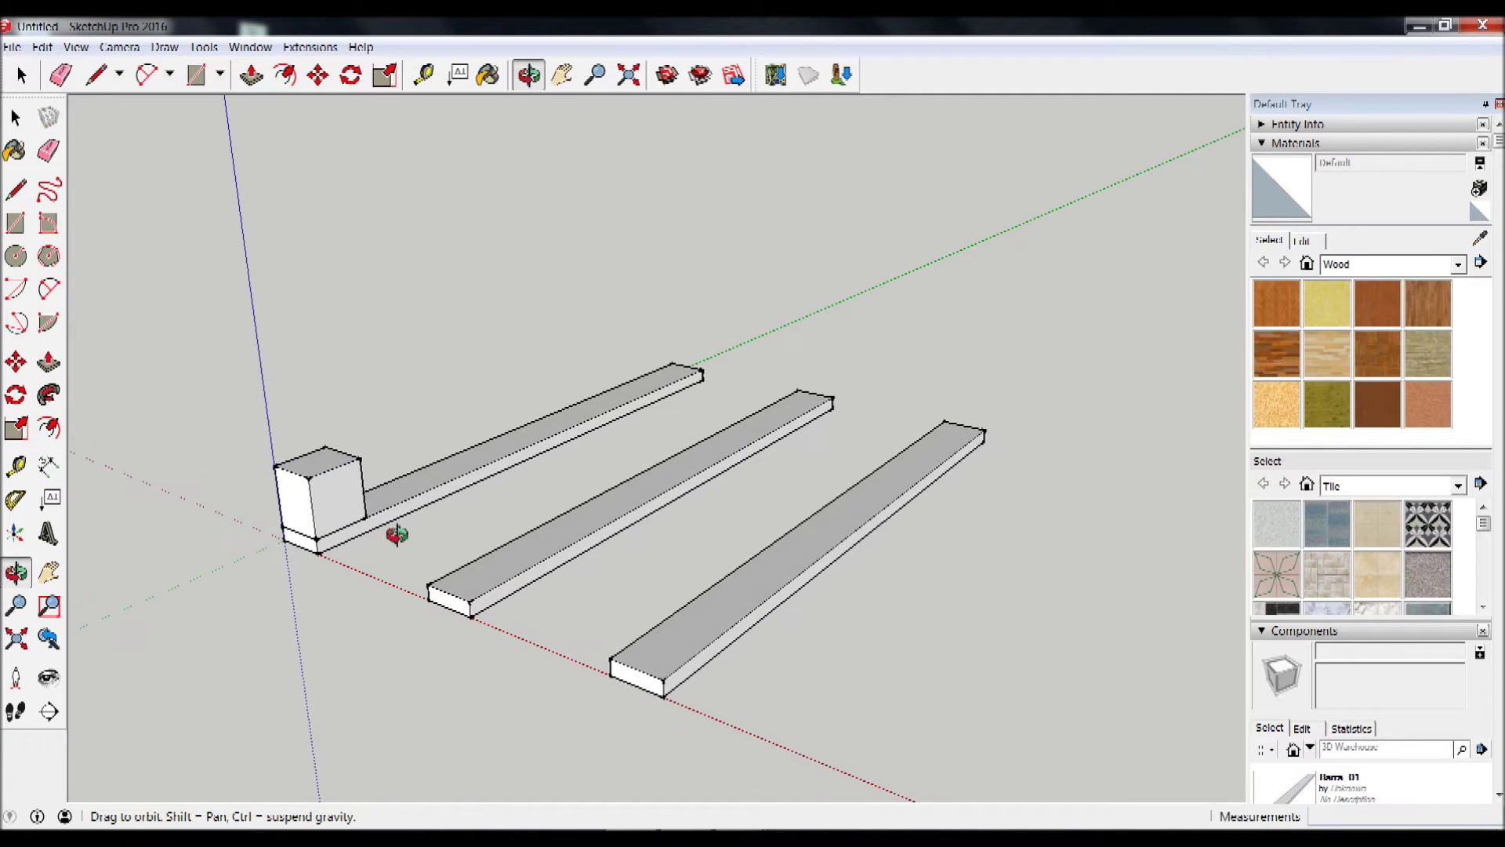
middle_drag(296, 370, 175, 386)
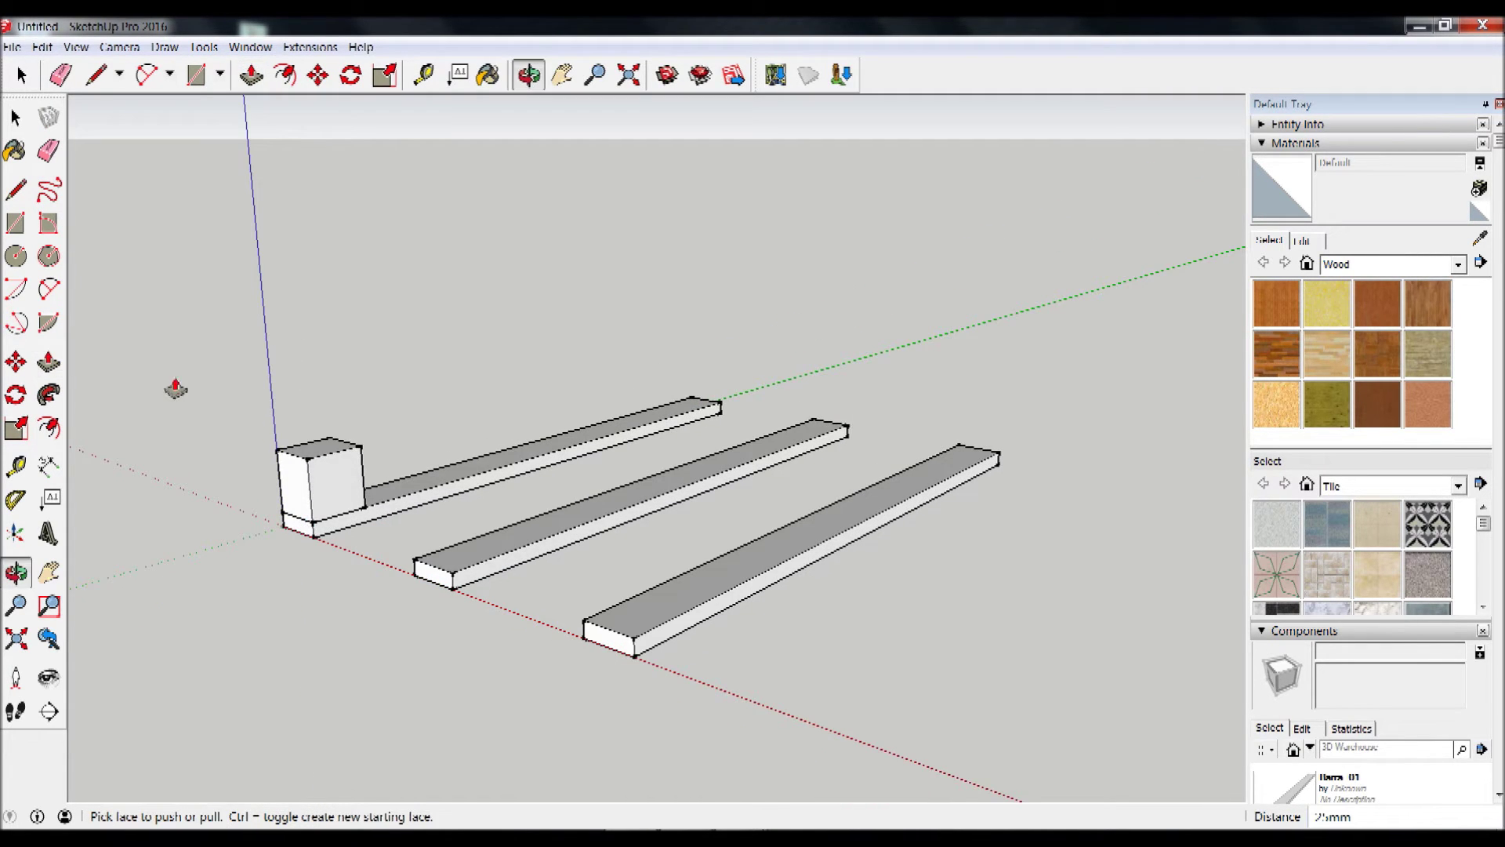
Step: Select the whole block and choose Make Component
click(16, 118)
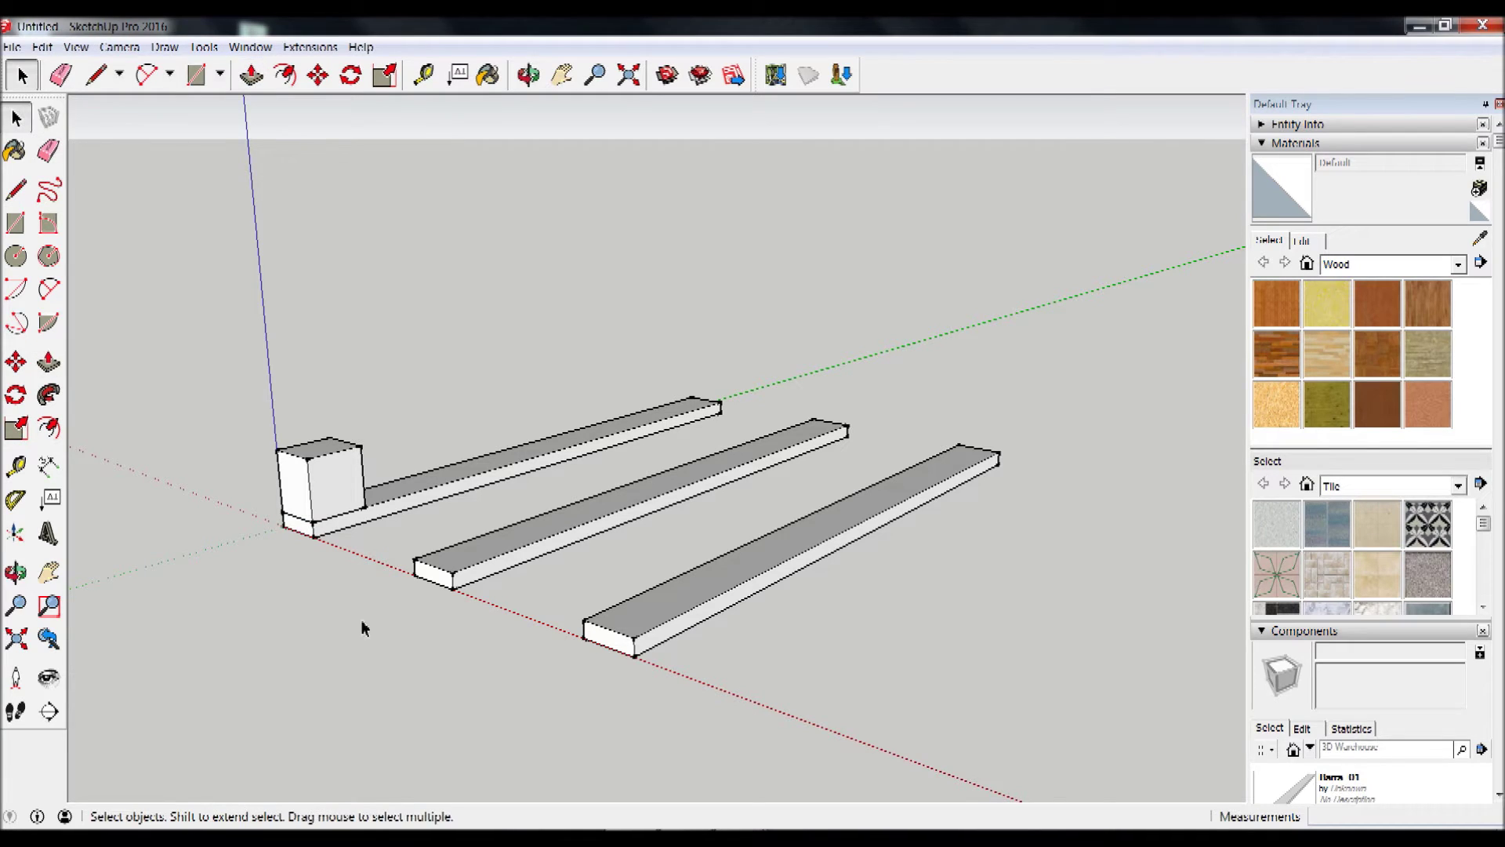
click(300, 484)
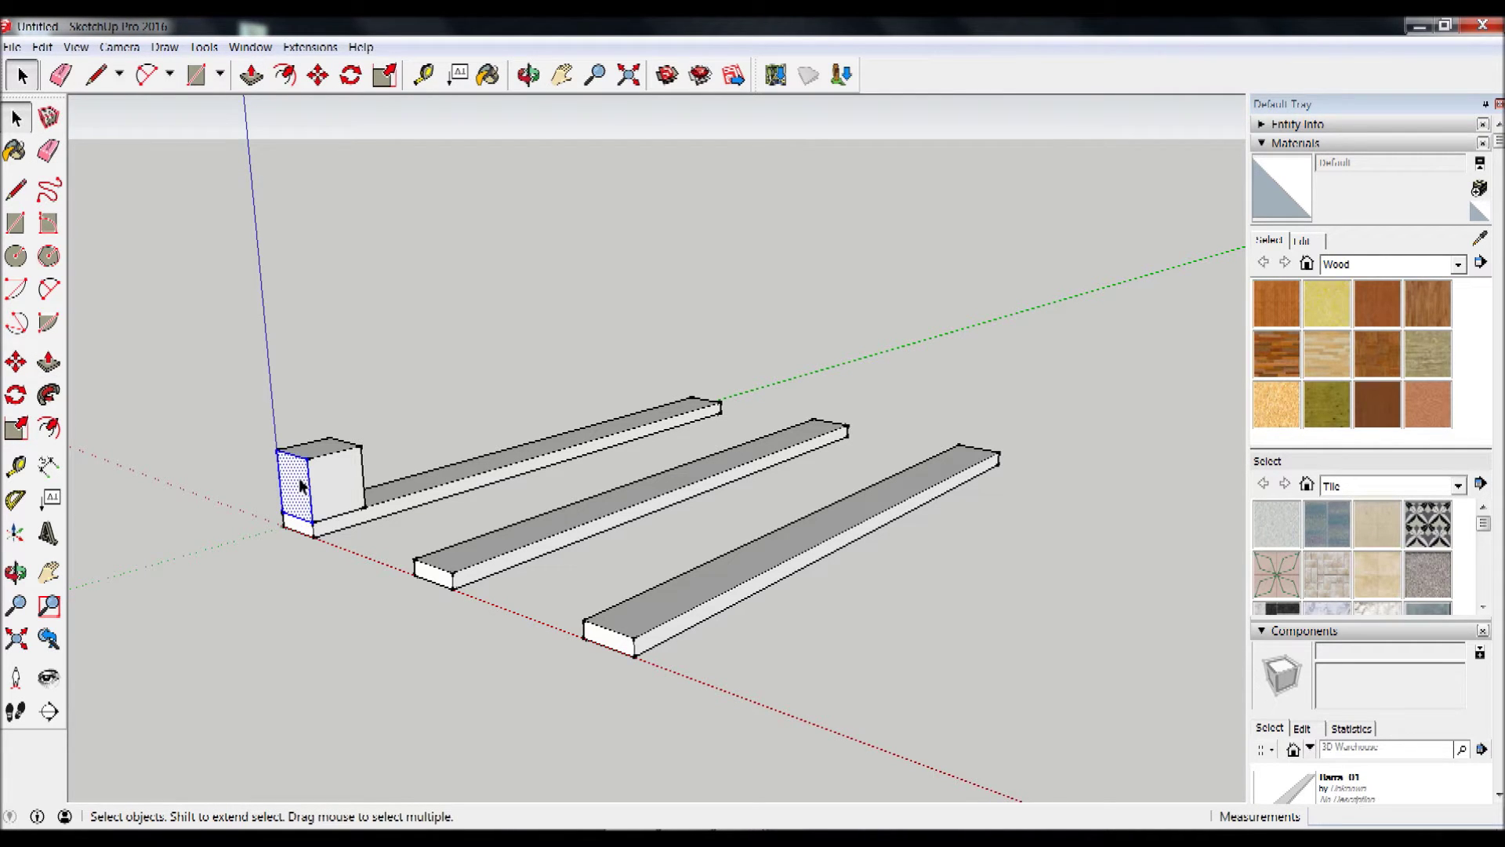
triple_click(300, 484)
right_click(301, 483)
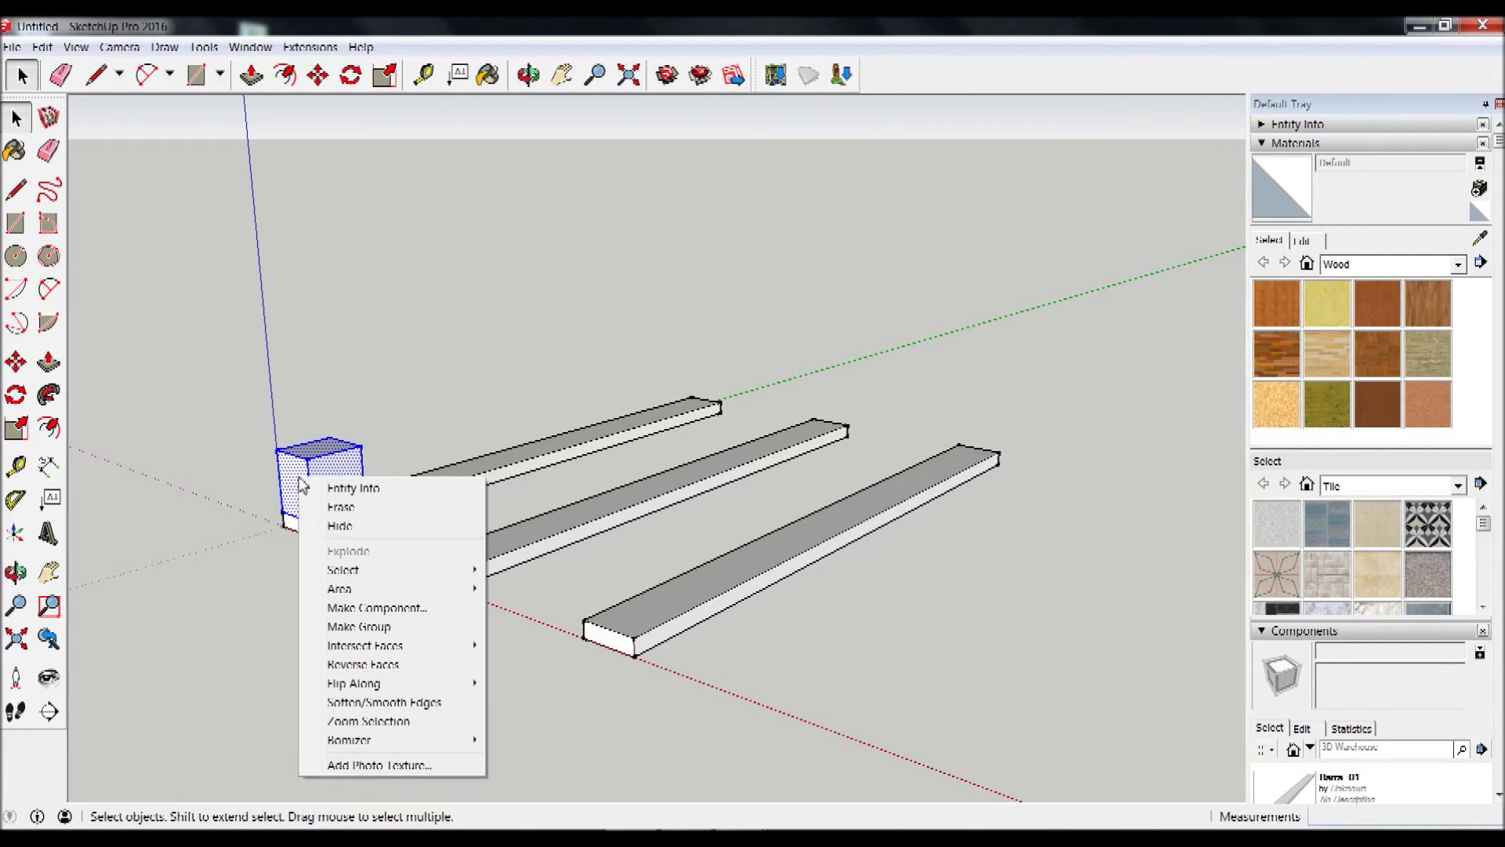
click(352, 610)
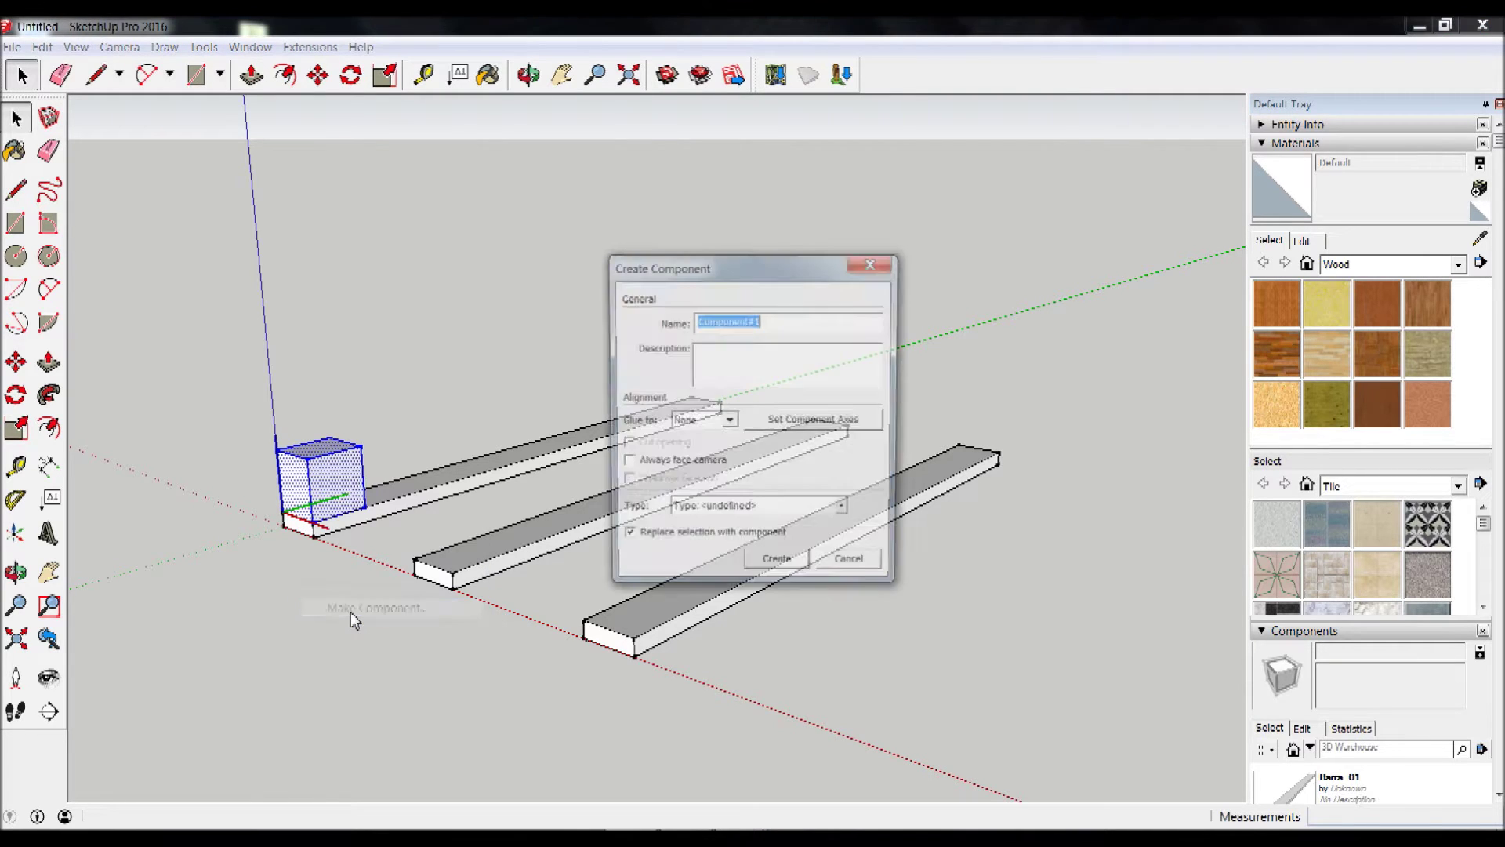
Step: Create the named block component and copy it to the board's far end
text(Le)
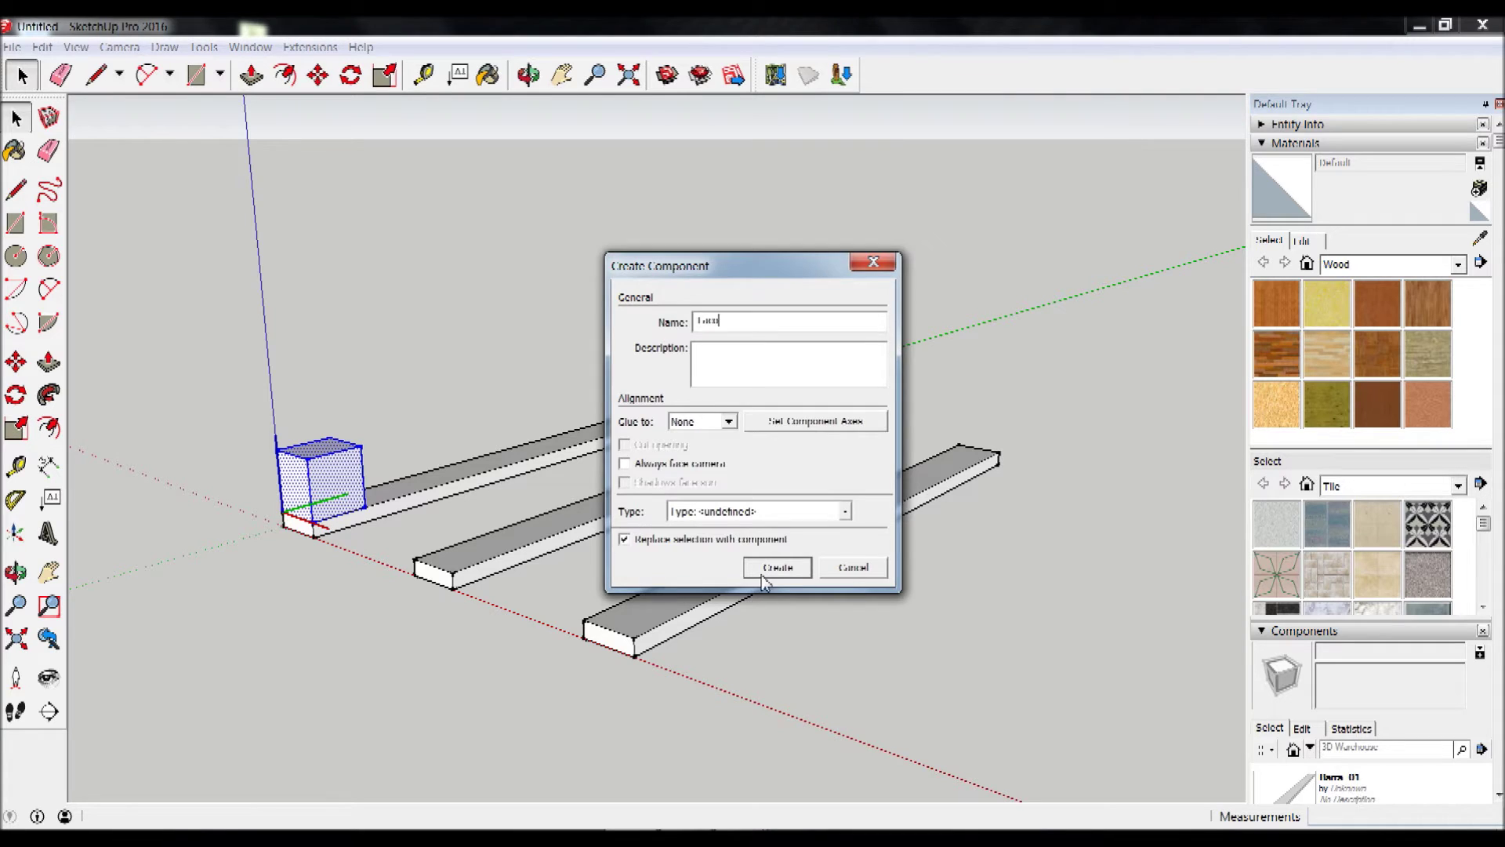
click(776, 567)
scroll(396, 476, up, 3)
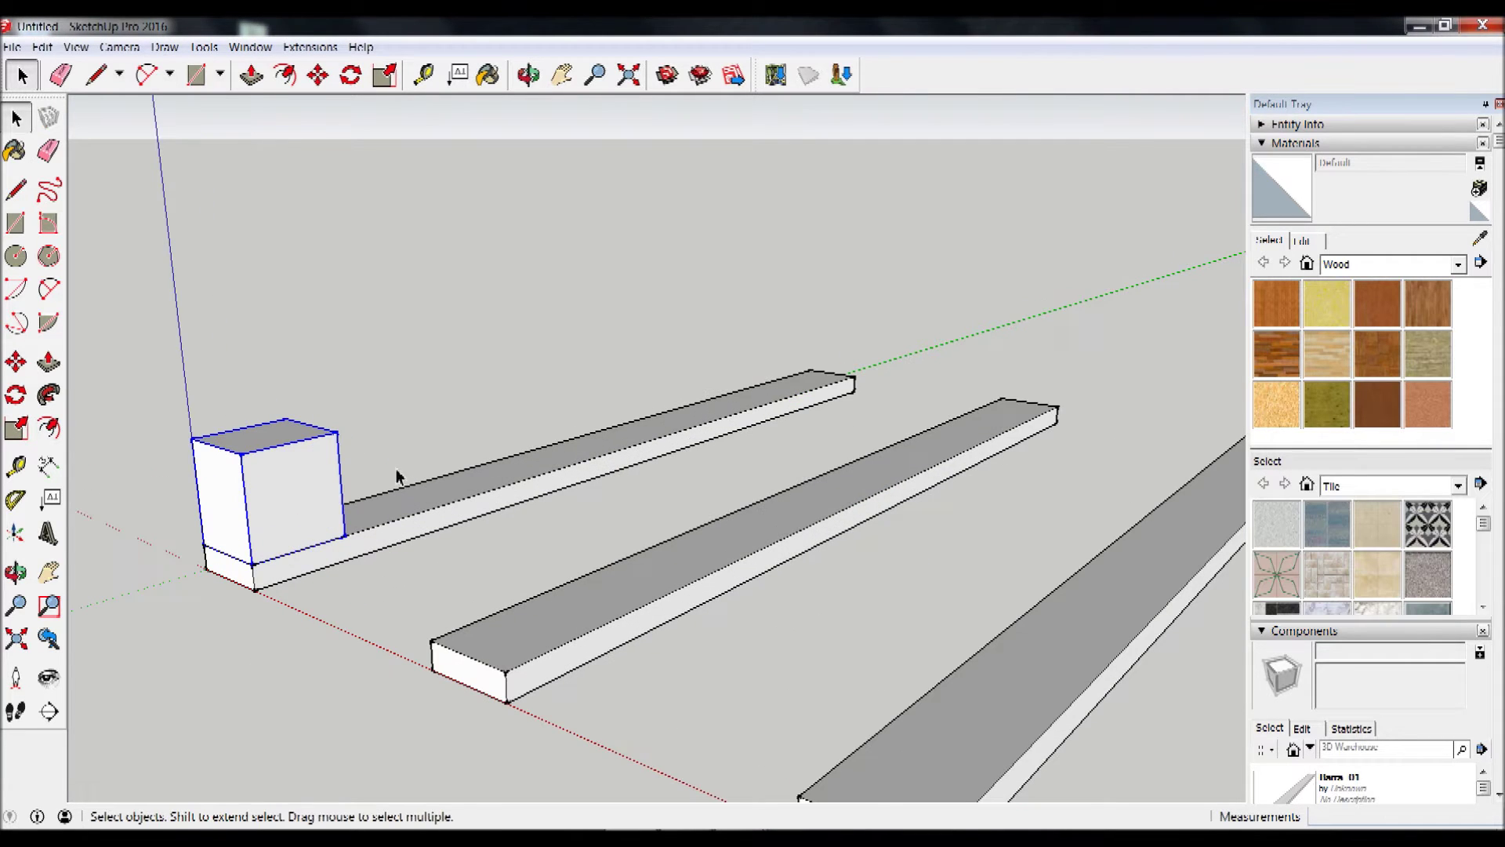
click(16, 361)
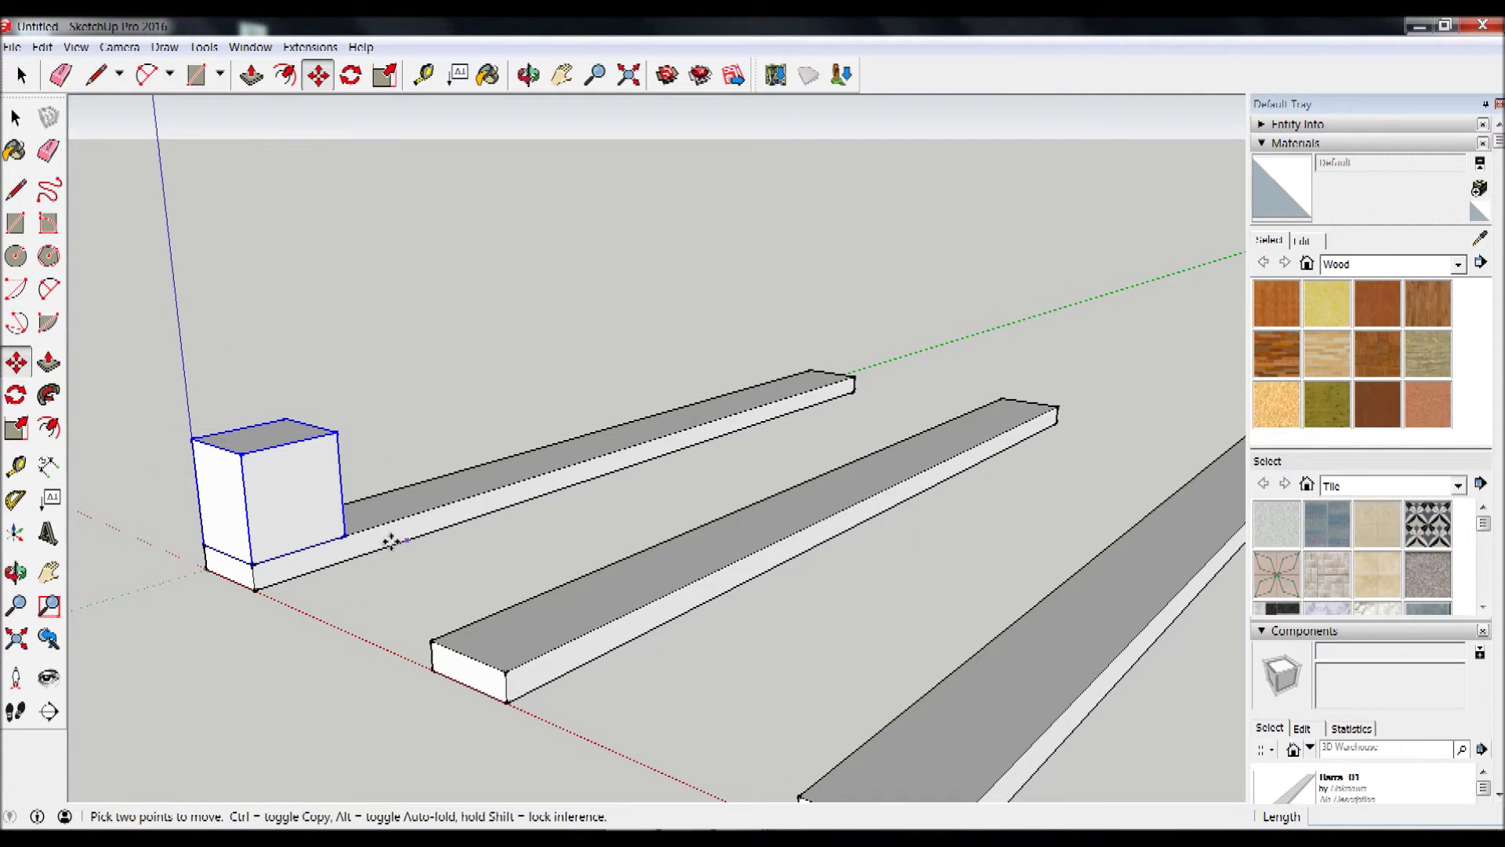
click(346, 537)
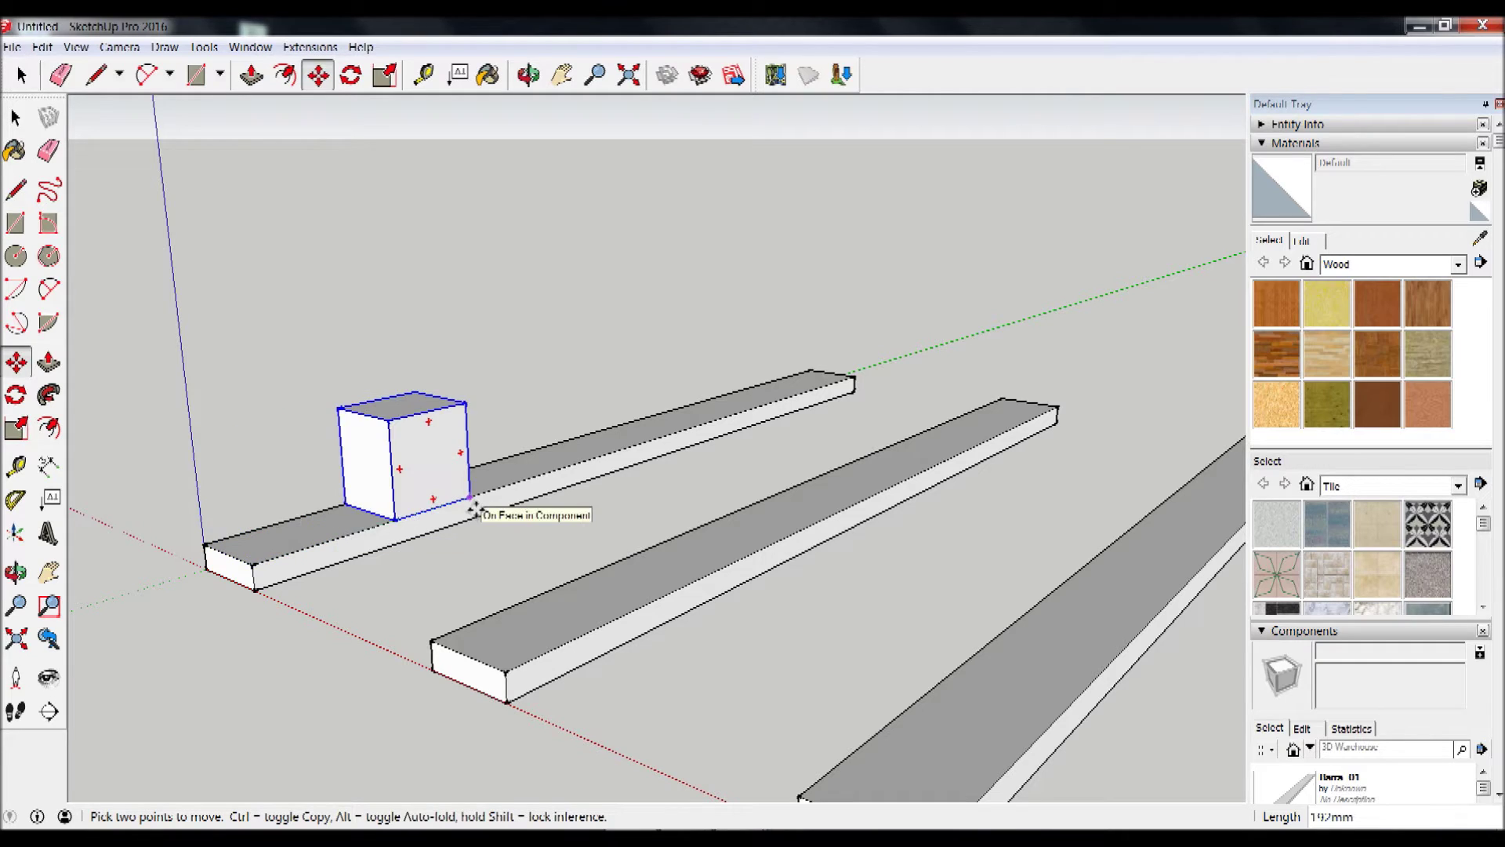
key(ctrl)
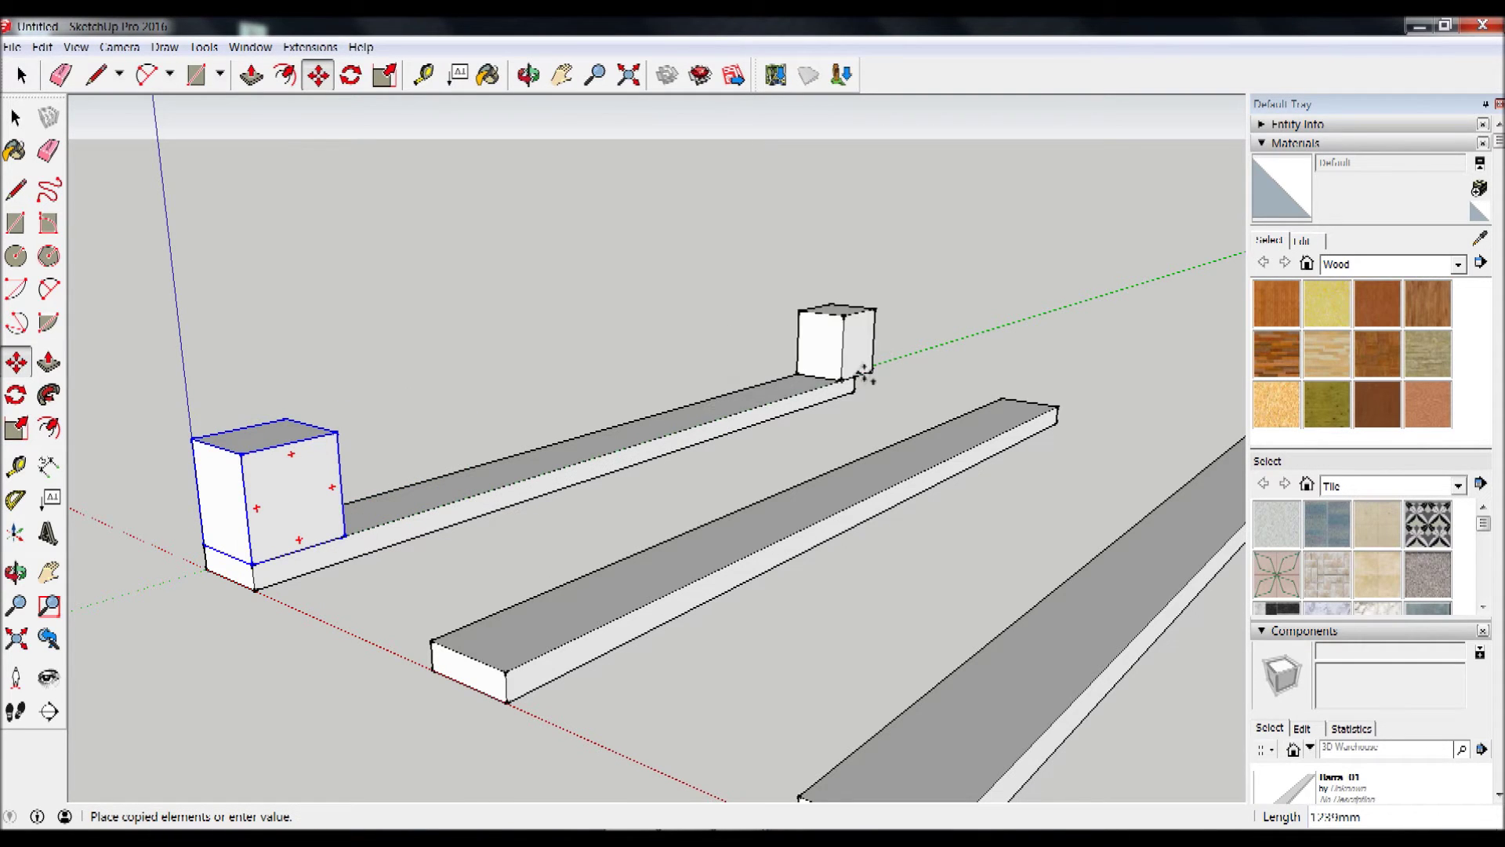
click(853, 381)
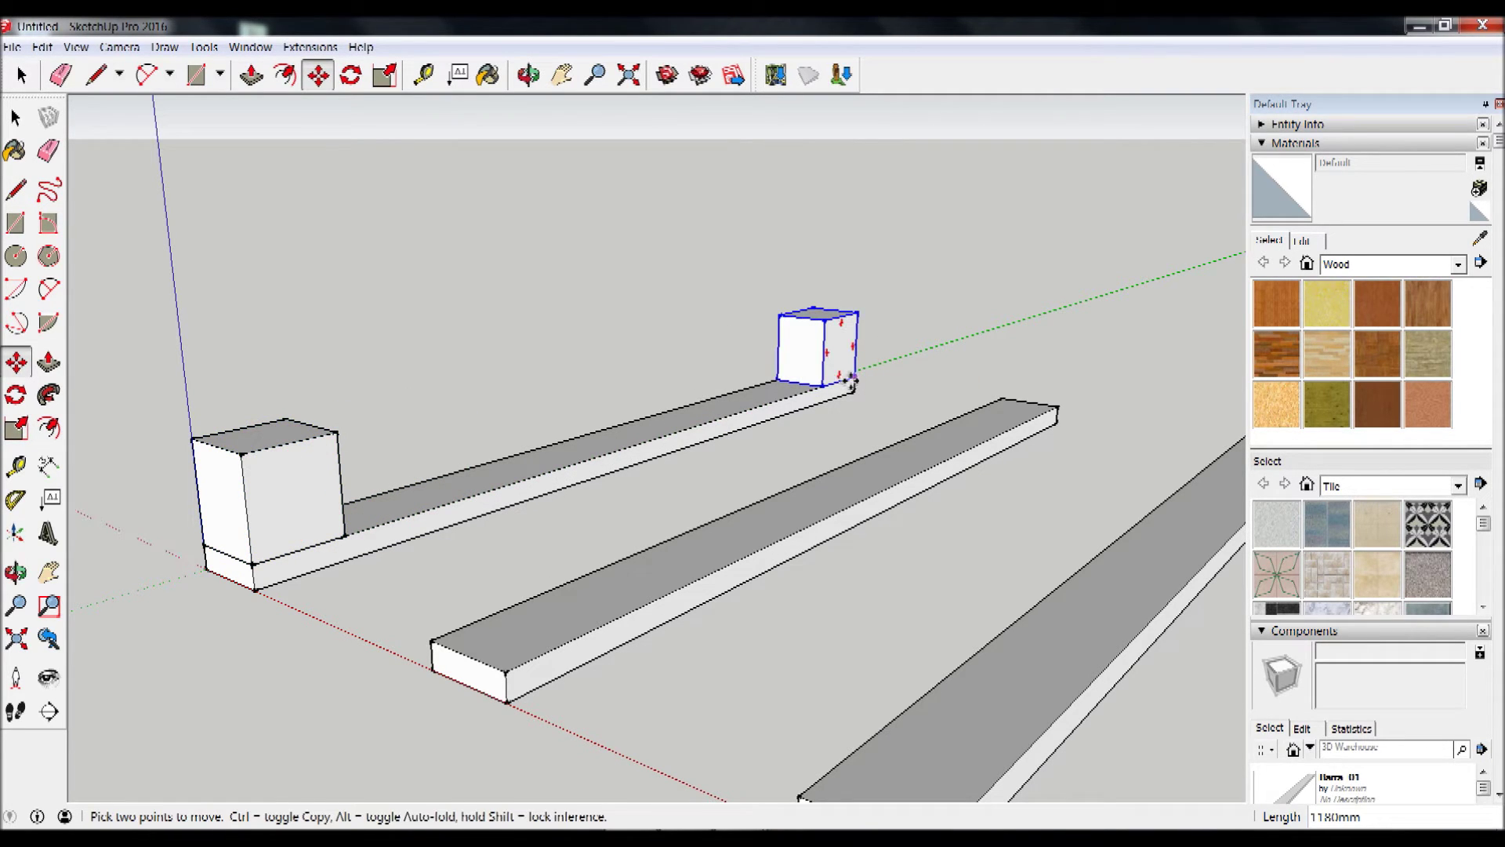
key(q)
Step: Copy a block to the board's middle and select all three blocks
key(m)
click(823, 382)
key(ctrl)
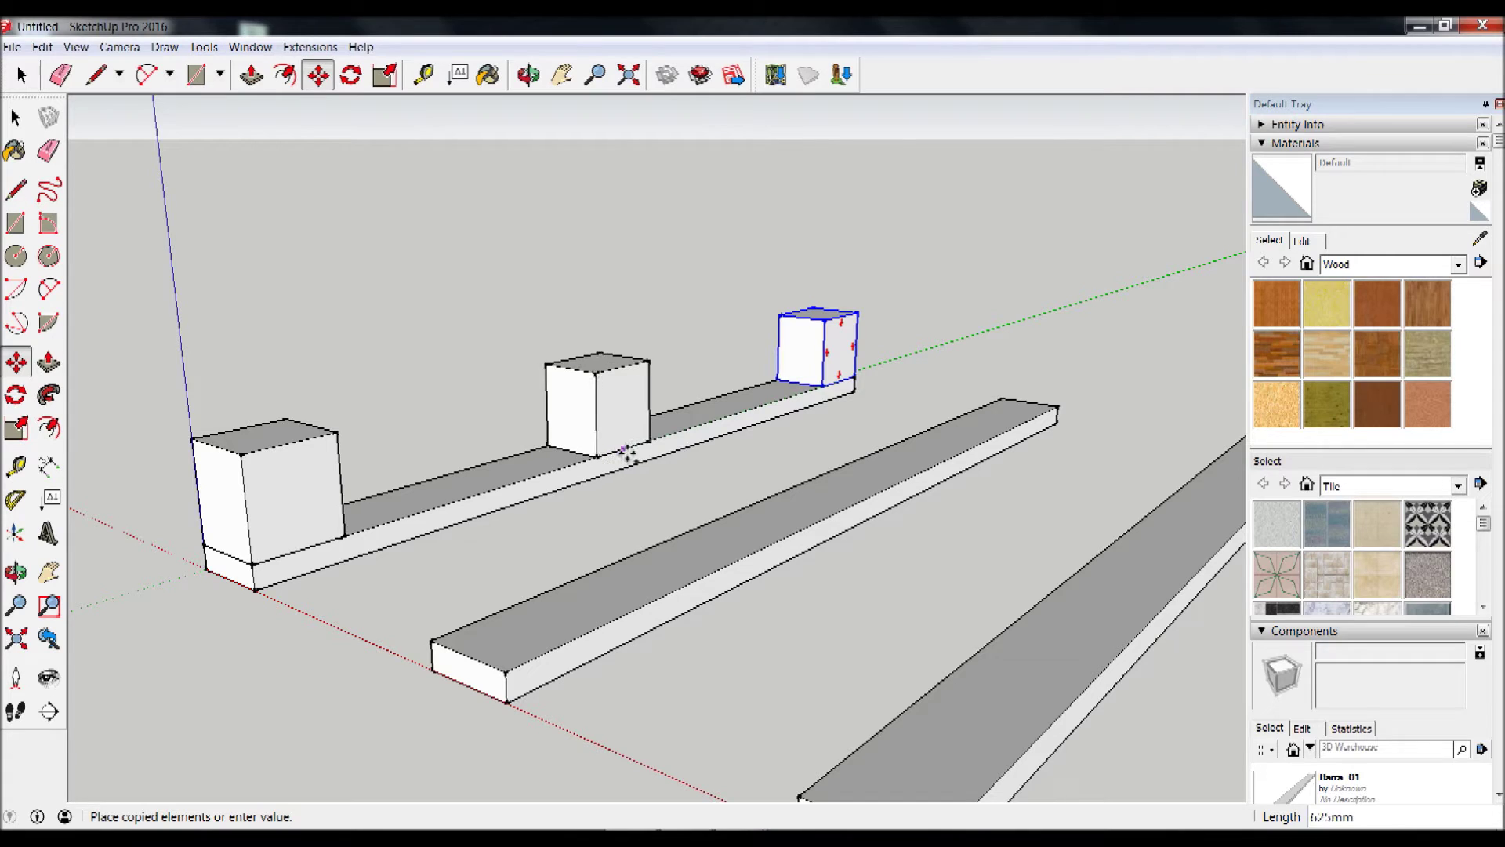
click(649, 444)
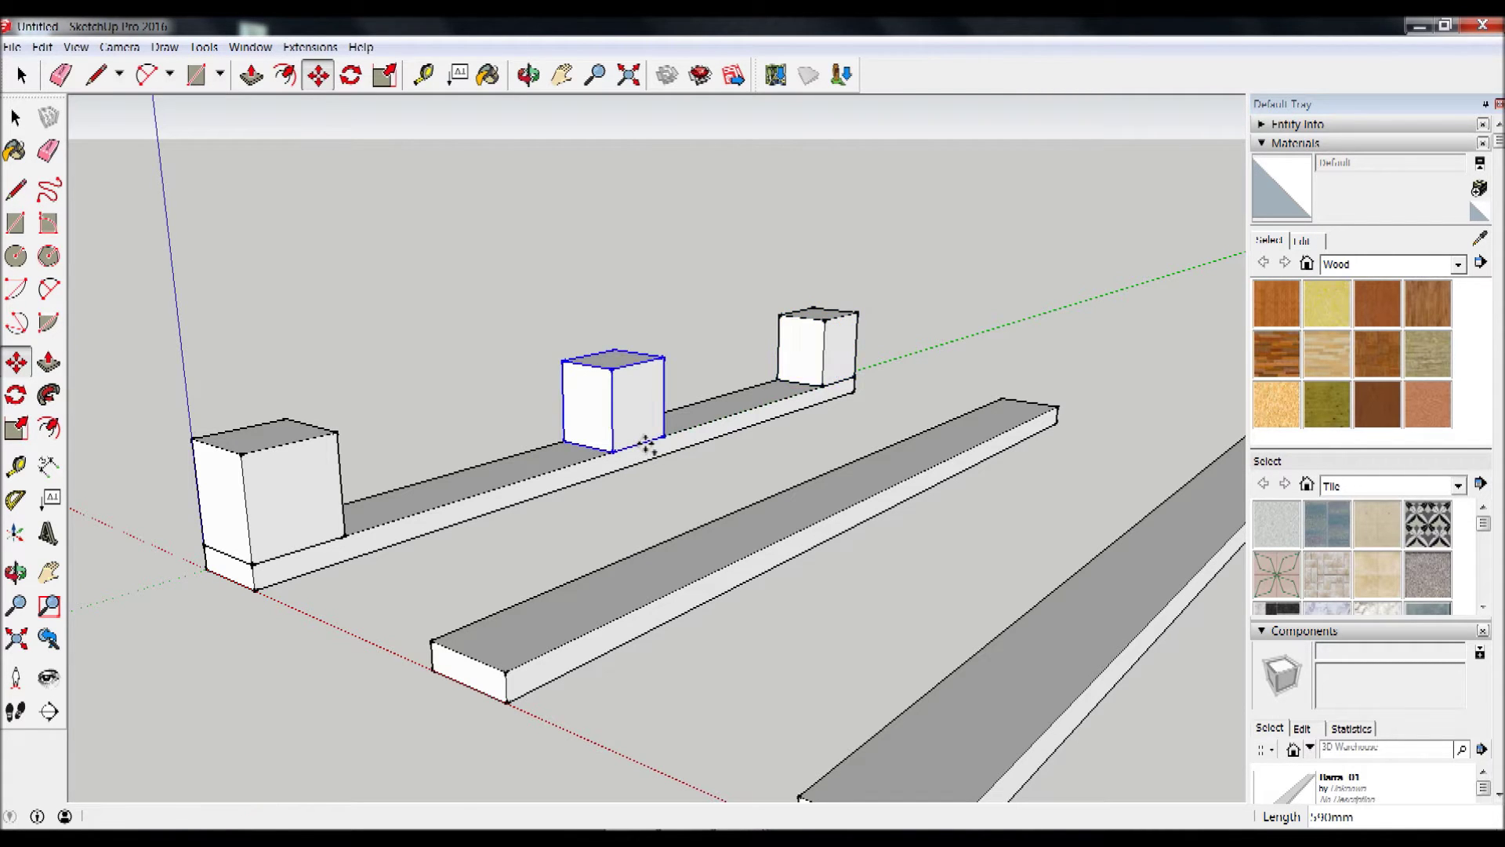
scroll(777, 495, down, 4)
mouse_move(776, 495)
middle_down()
mouse_move(782, 528)
mouse_move(399, 374)
middle_up()
key(space)
click(14, 119)
click(522, 508)
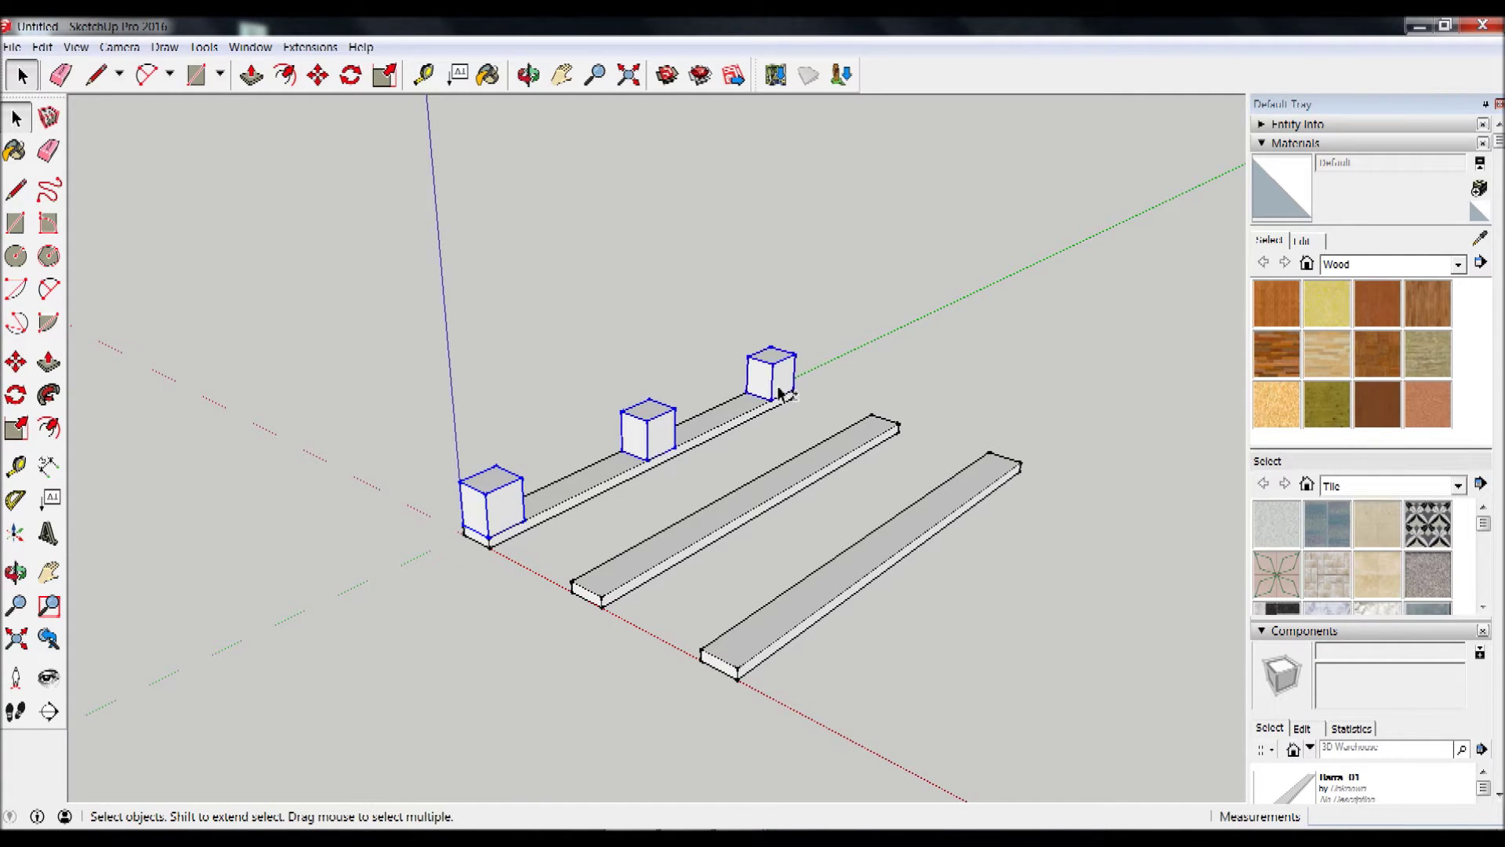
Step: Copy the three blocks onto the second board, then onto the third beam
scroll(645, 563, up, 2)
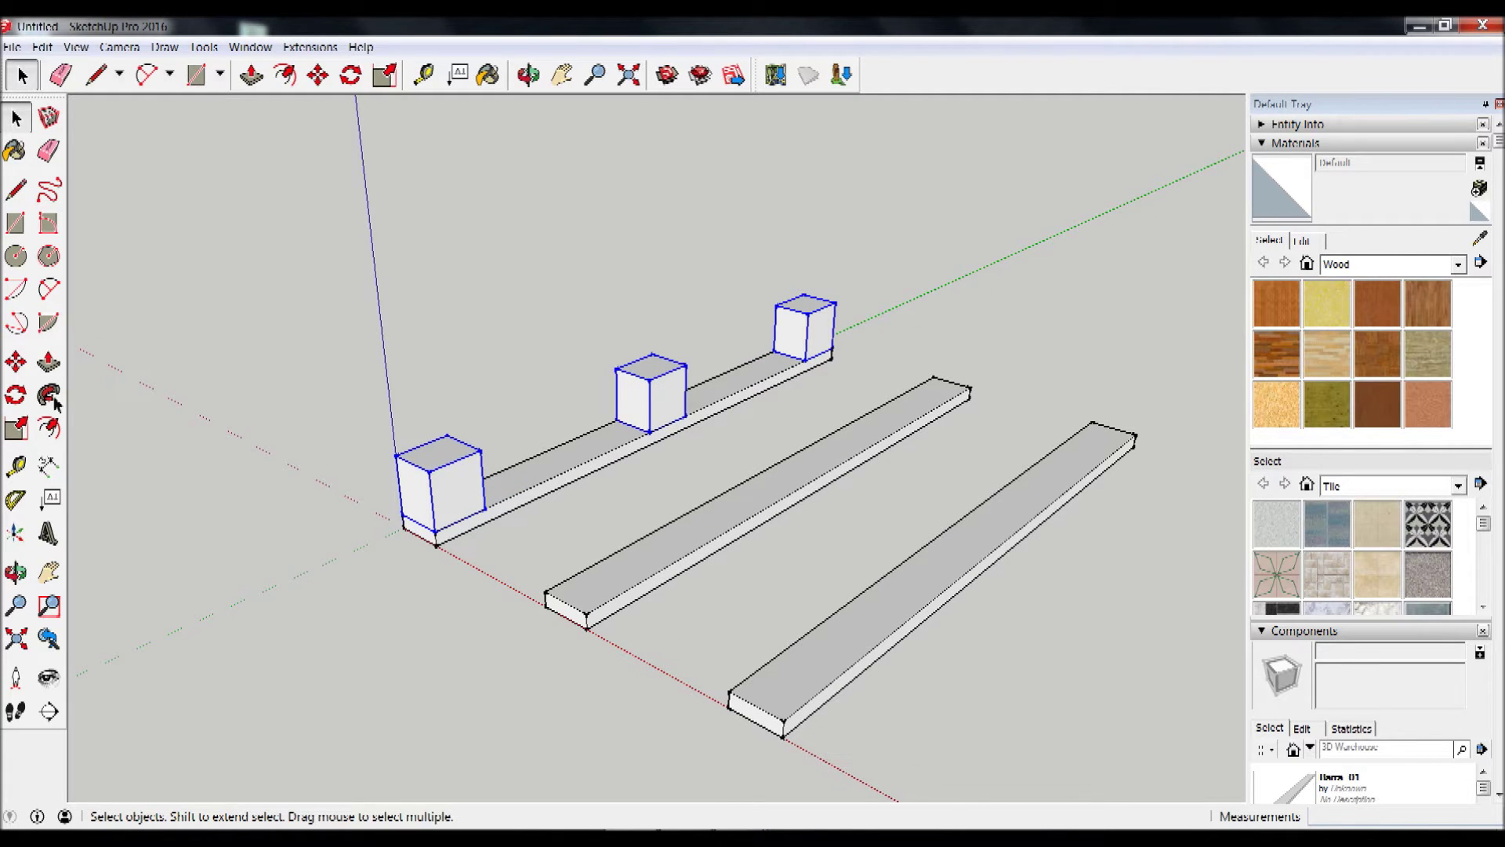
click(16, 361)
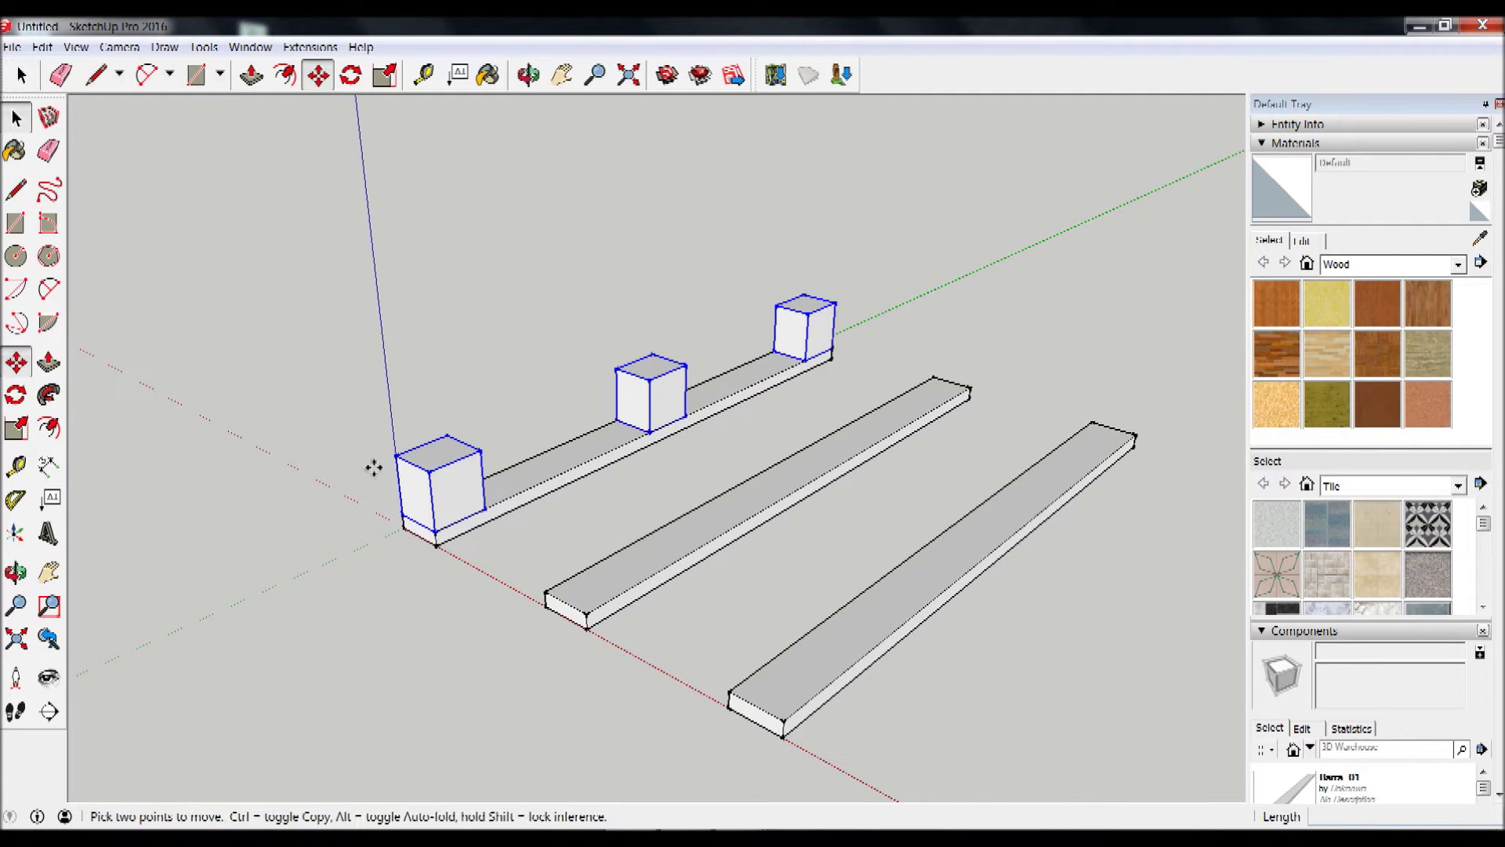
click(437, 531)
key(ctrl)
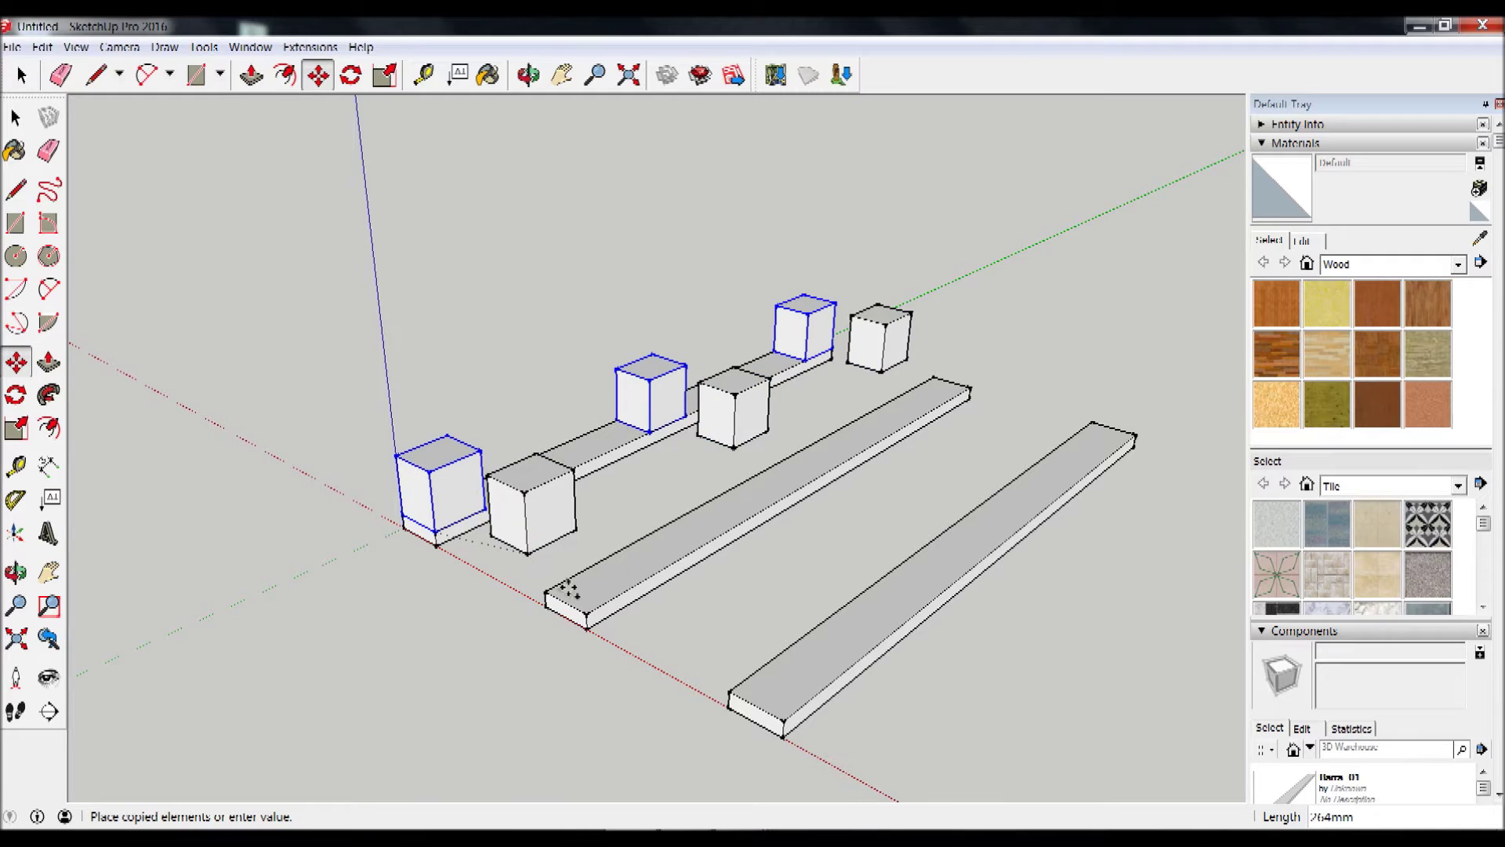
click(586, 621)
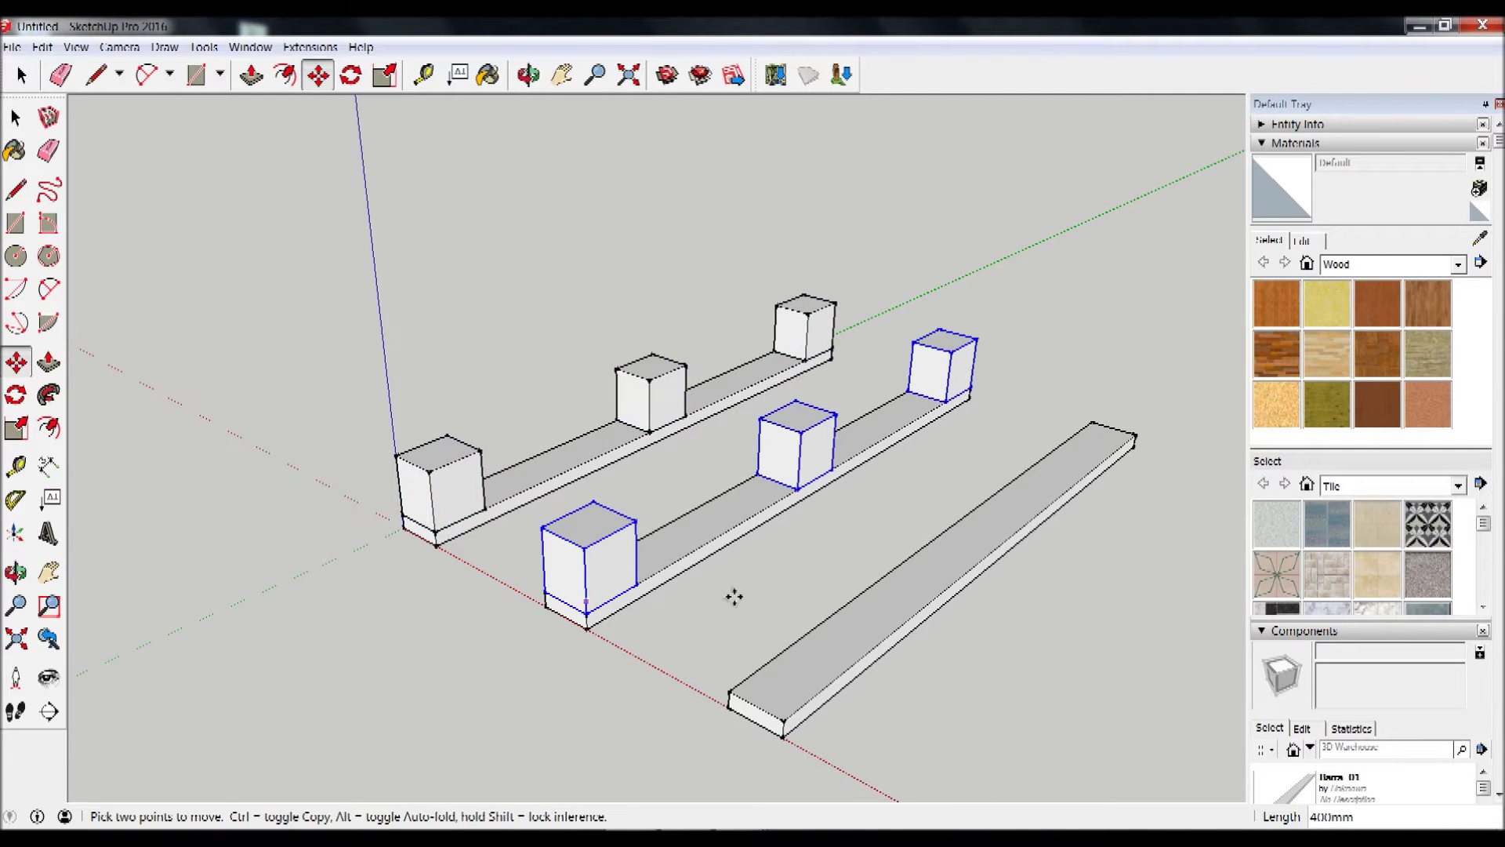
click(587, 623)
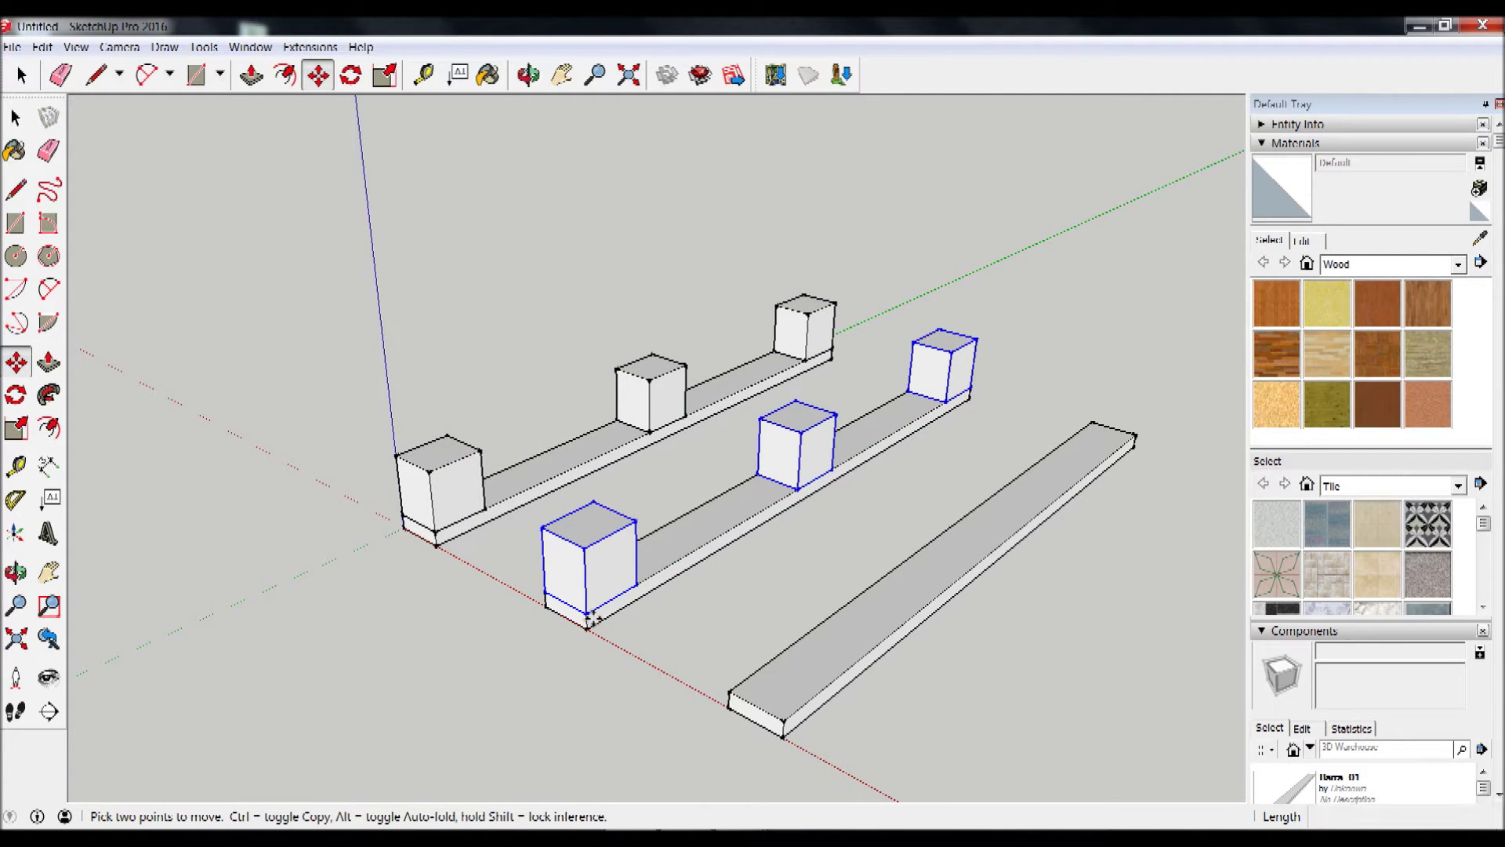
key(ctrl)
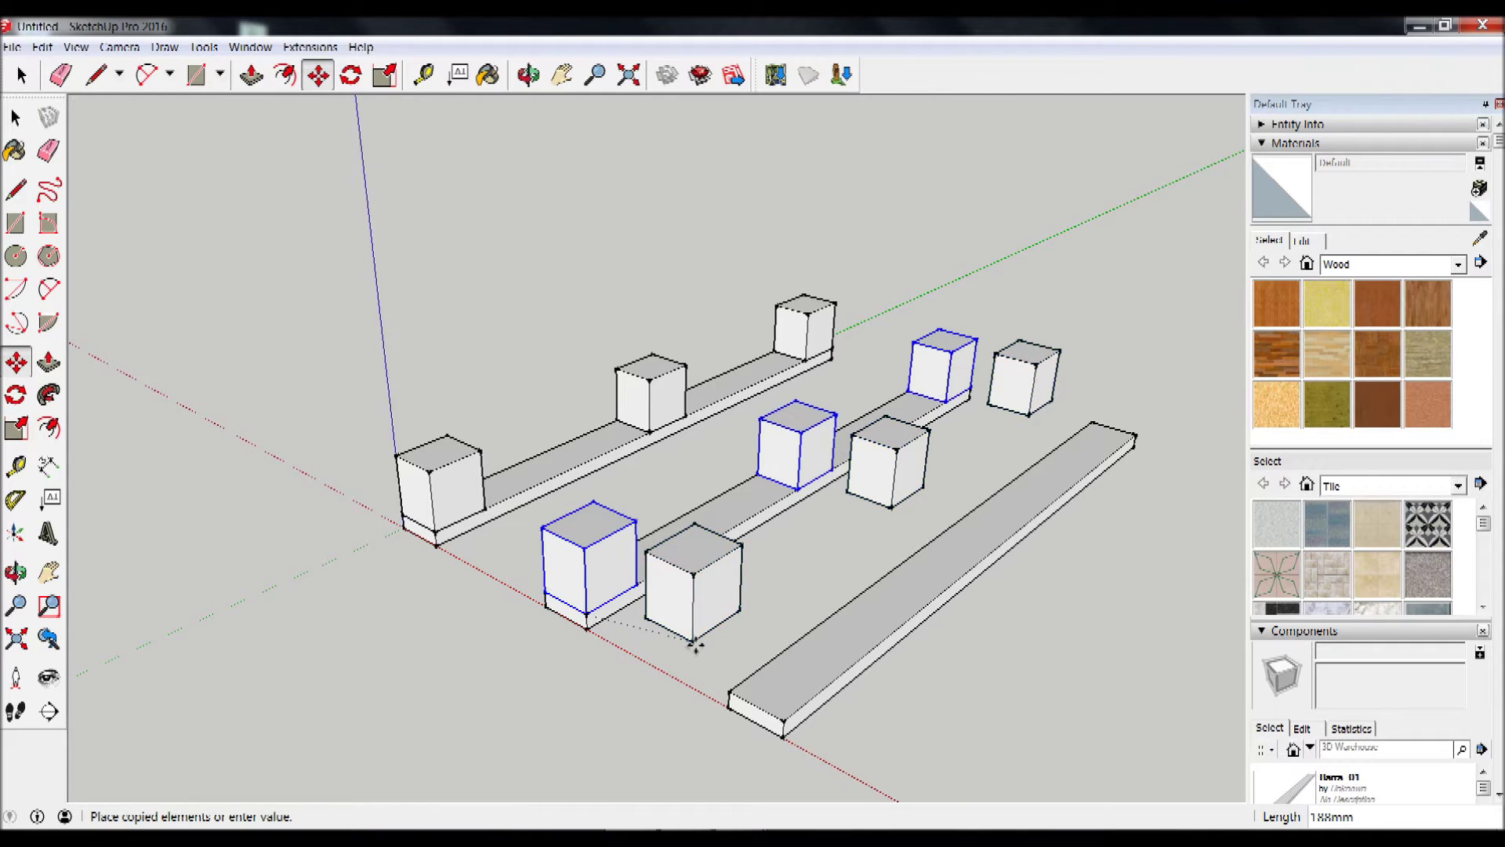
click(786, 727)
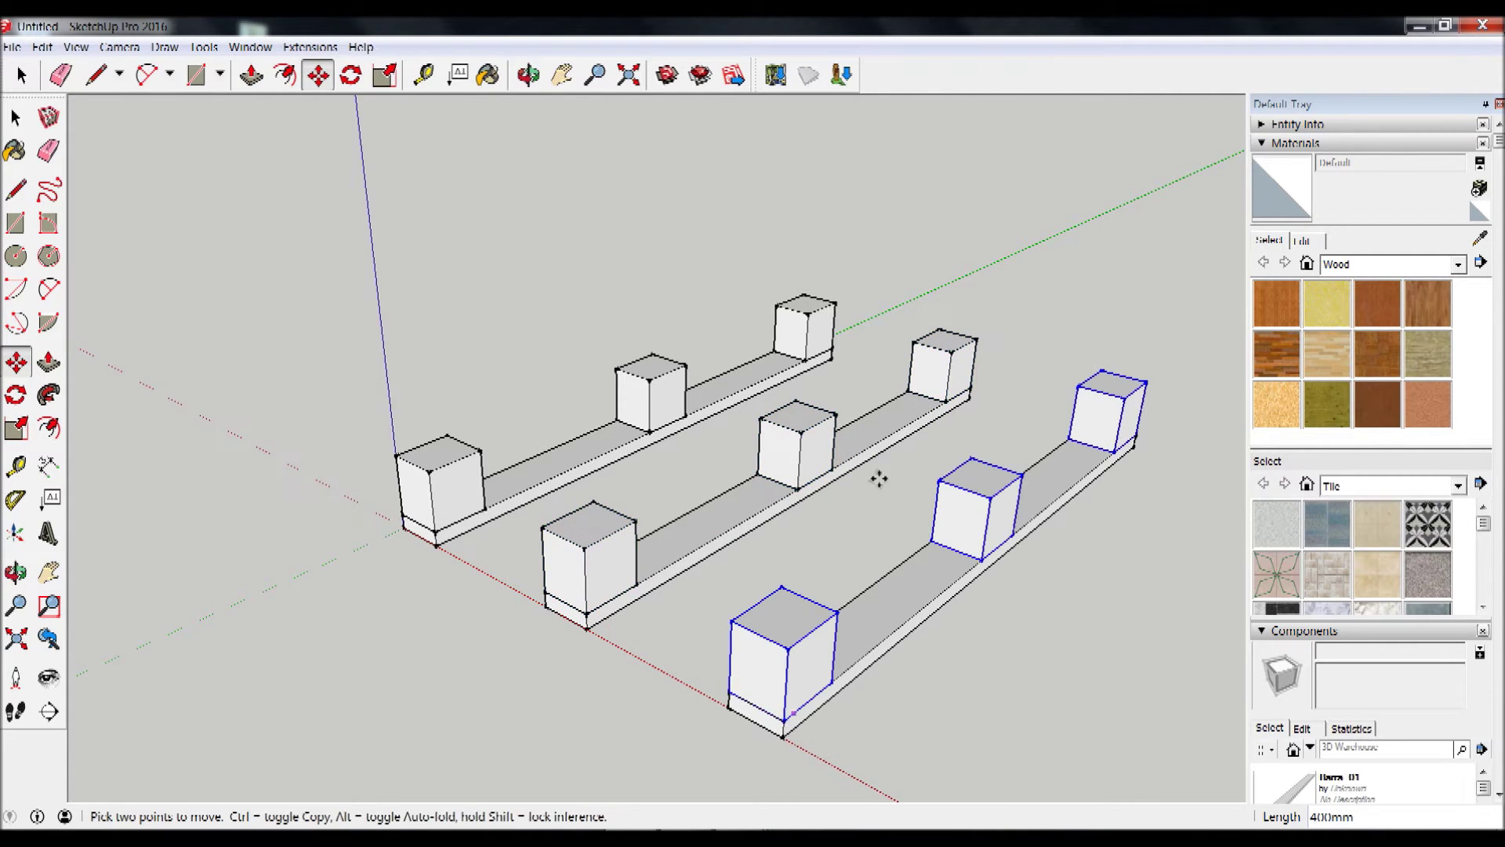
mouse_move(924, 481)
middle_down()
mouse_move(810, 493)
mouse_move(866, 505)
middle_up()
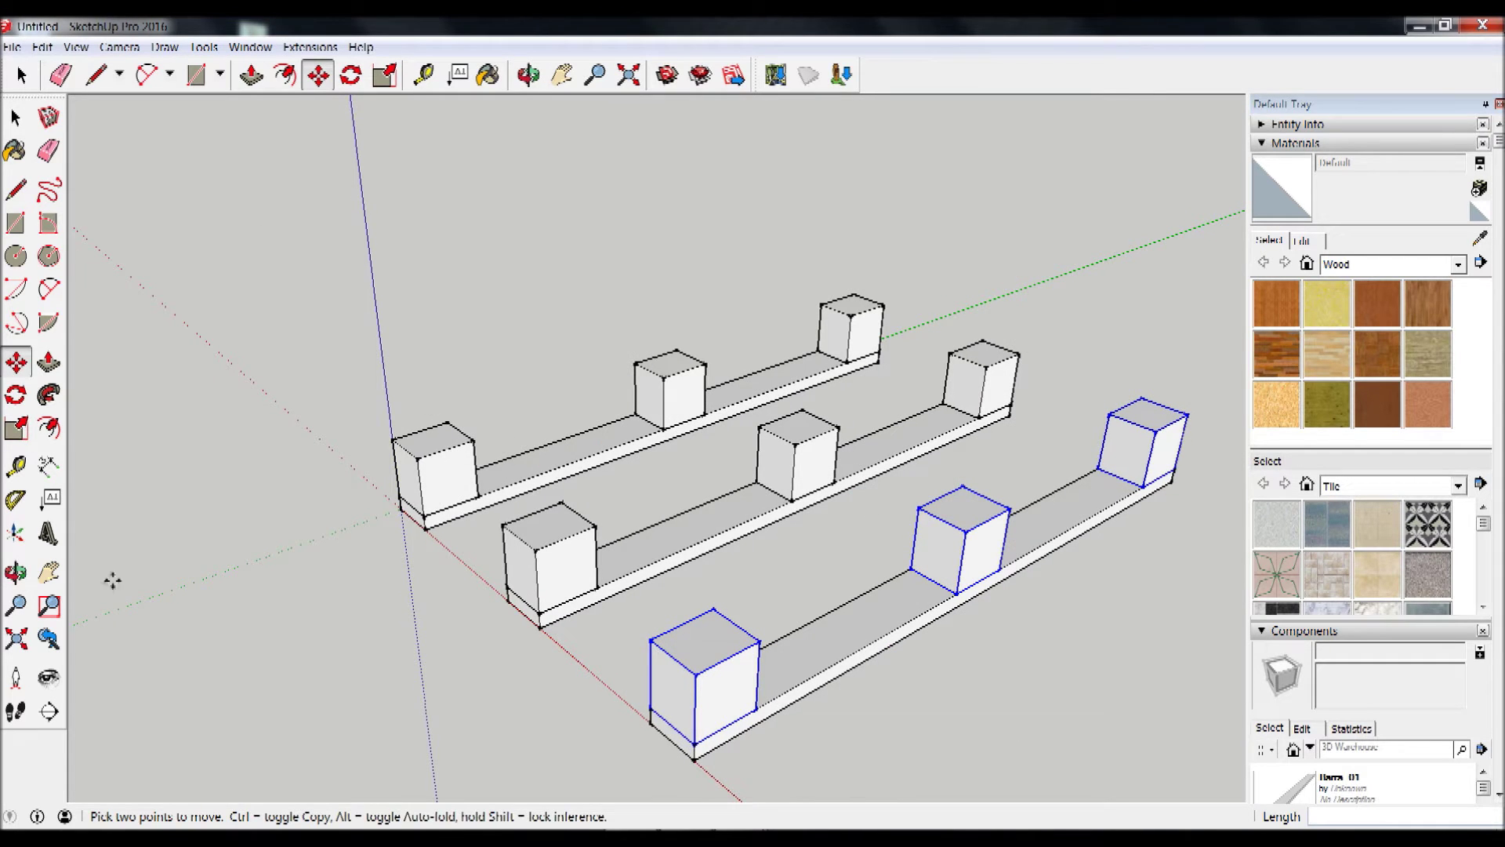
Step: Draw a 900 by 120 mm rectangle across the front block tops and raise it 45 mm
click(15, 224)
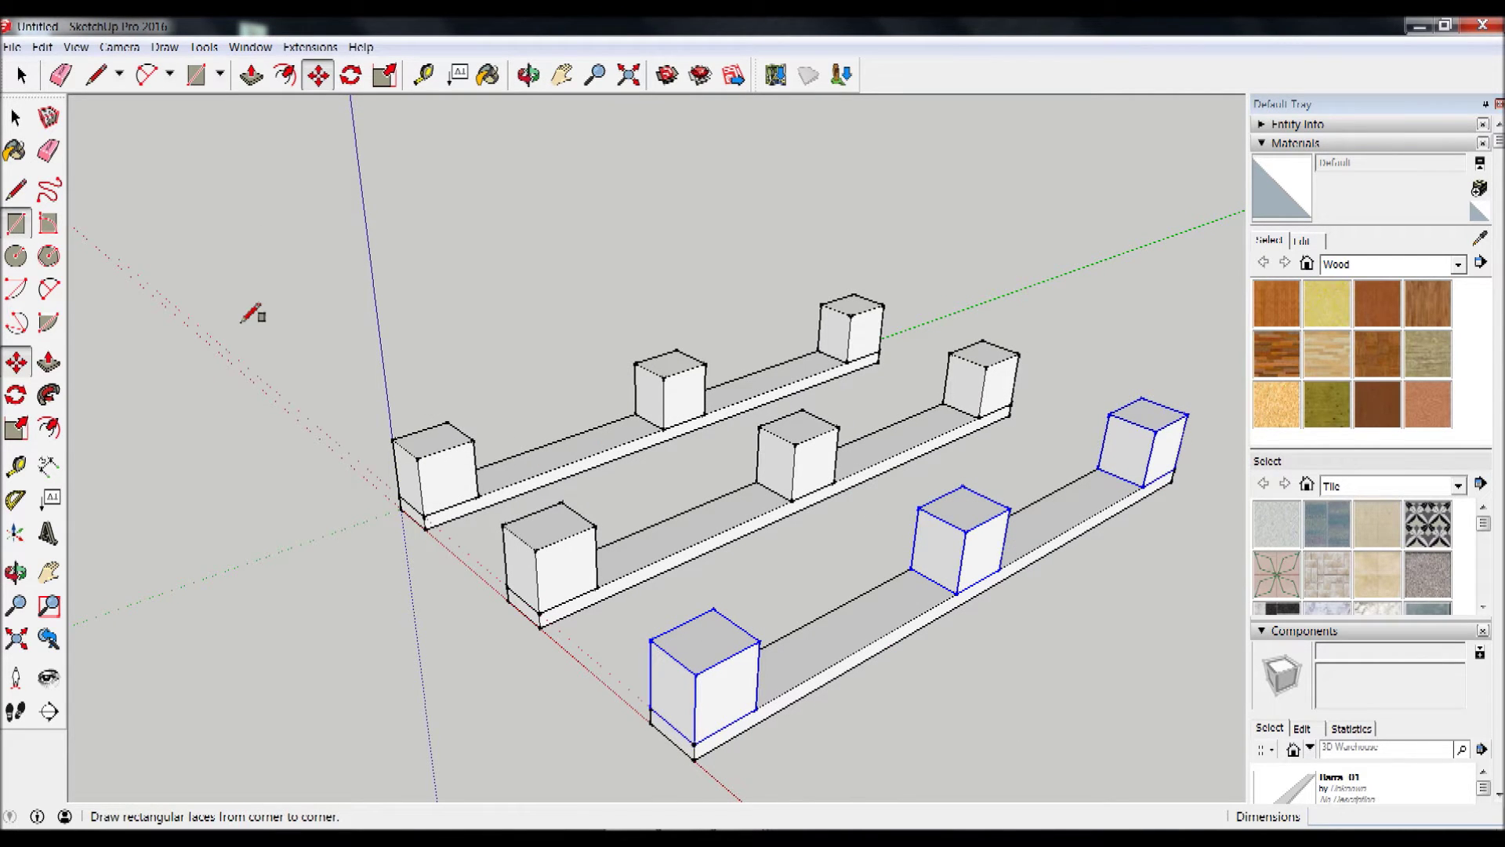
click(394, 437)
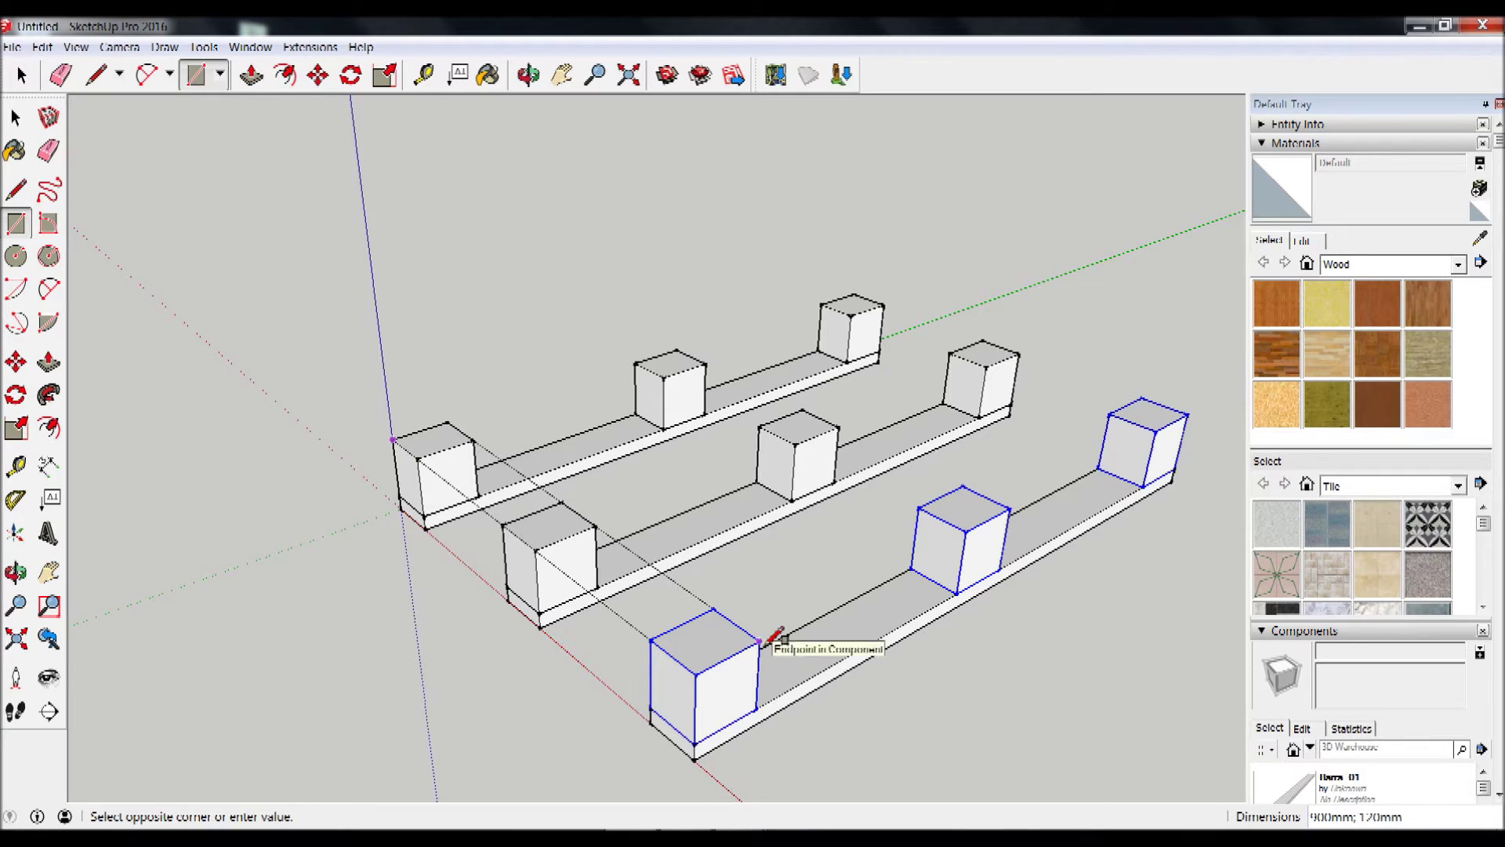
click(716, 610)
scroll(510, 526, up, 1)
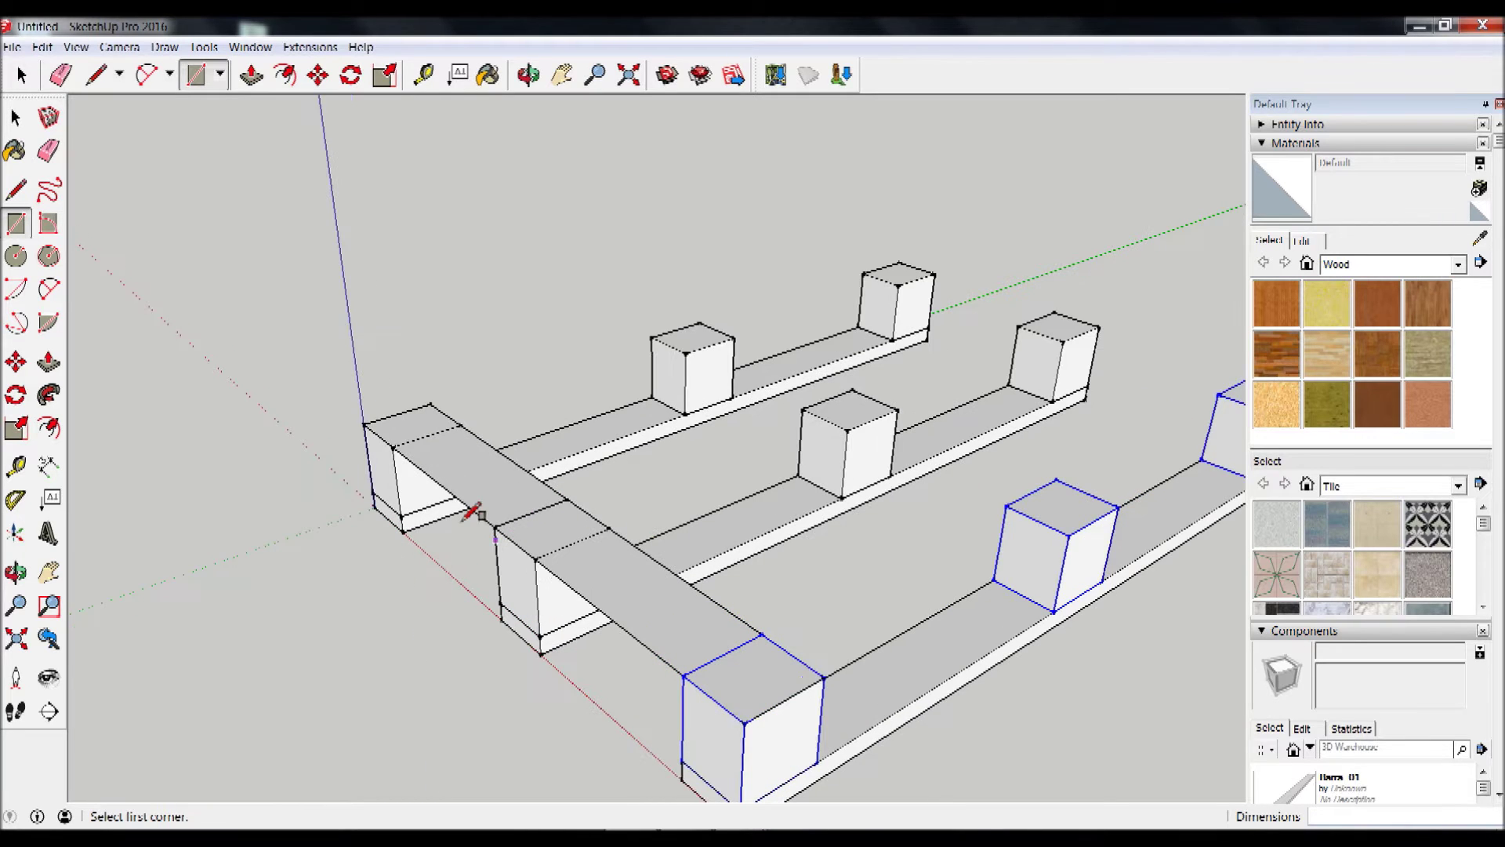
click(49, 361)
click(424, 453)
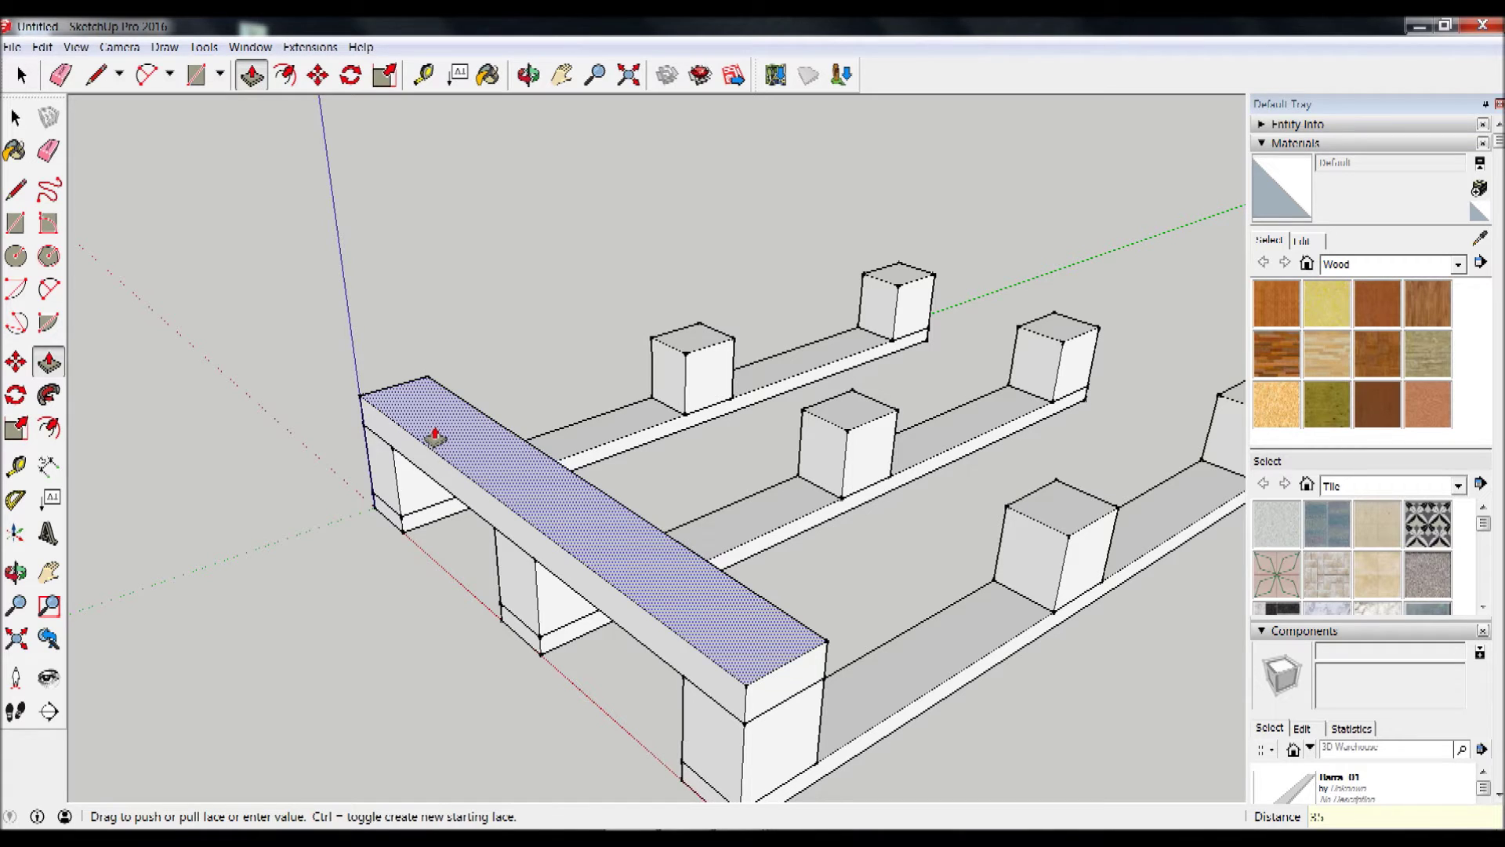
key(Return)
mouse_move(709, 421)
middle_down()
mouse_move(716, 580)
mouse_move(746, 625)
middle_up()
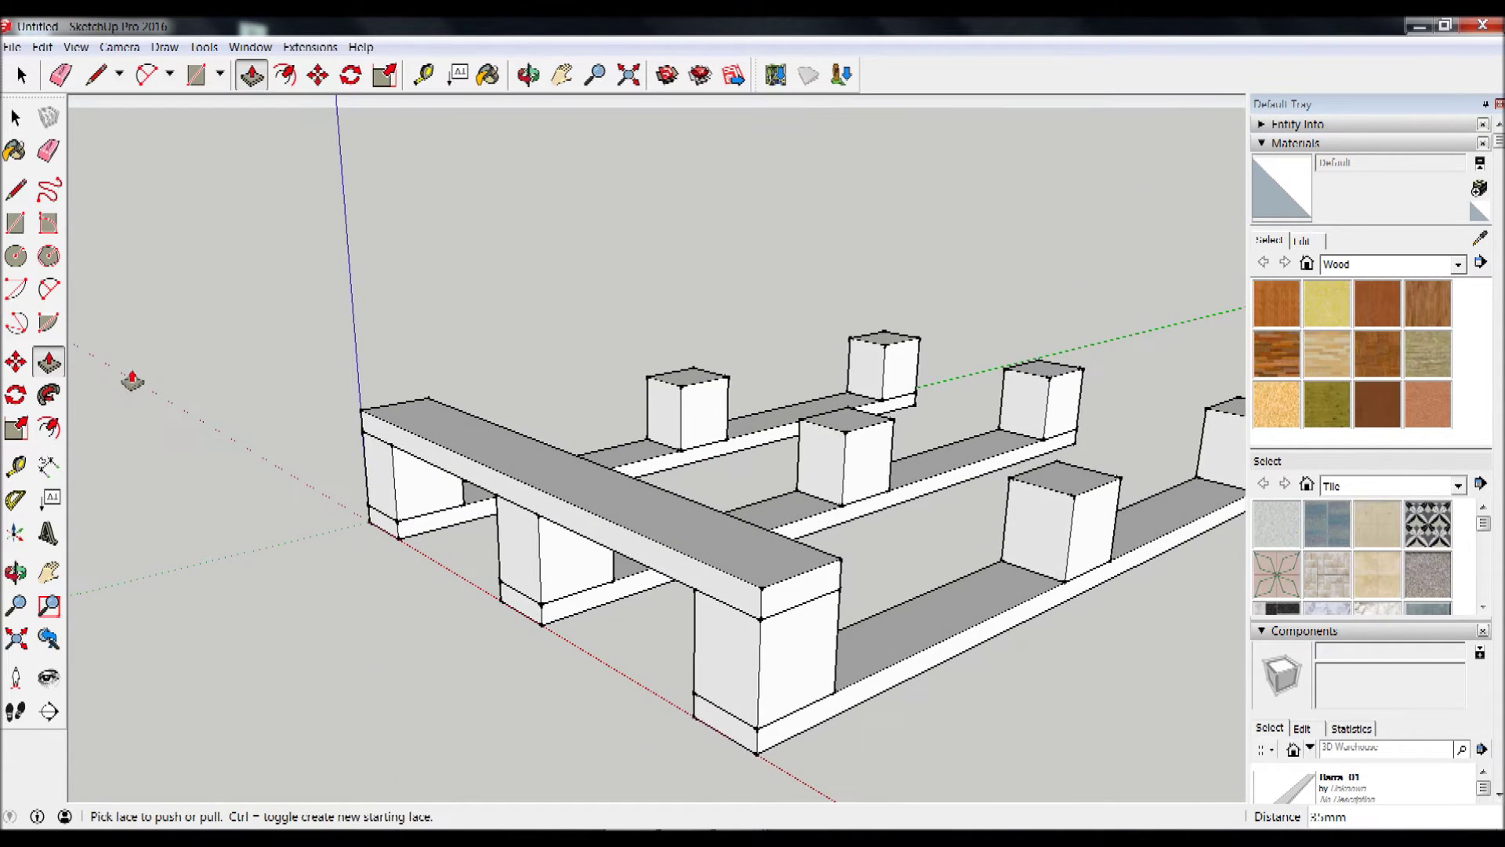
key(space)
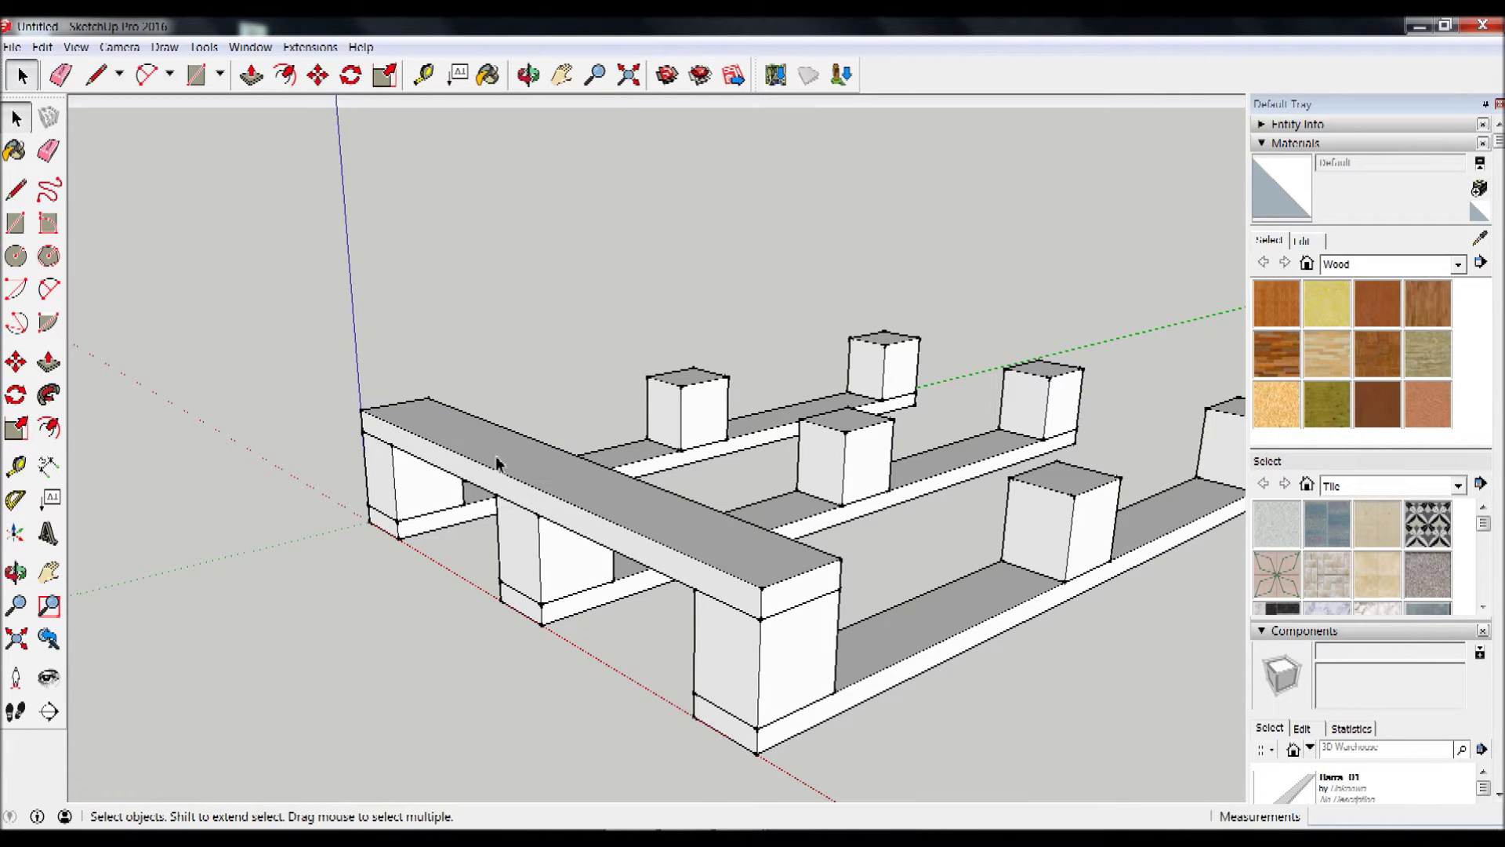
Step: Select the whole top board and make it a component named Item 02
click(497, 463)
triple_click(497, 464)
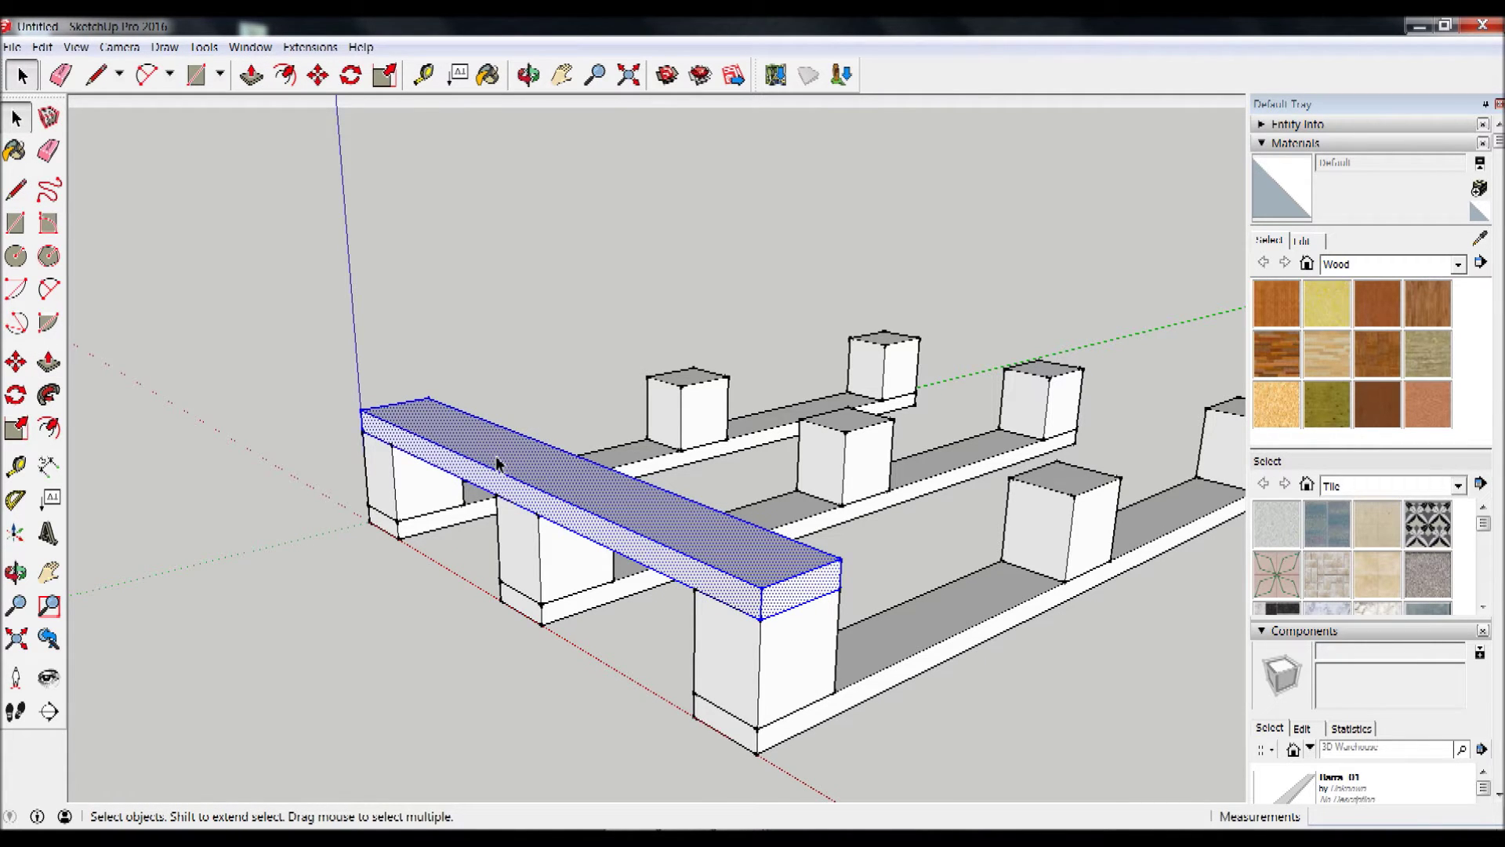
right_click(509, 453)
click(583, 585)
text(Barra 02)
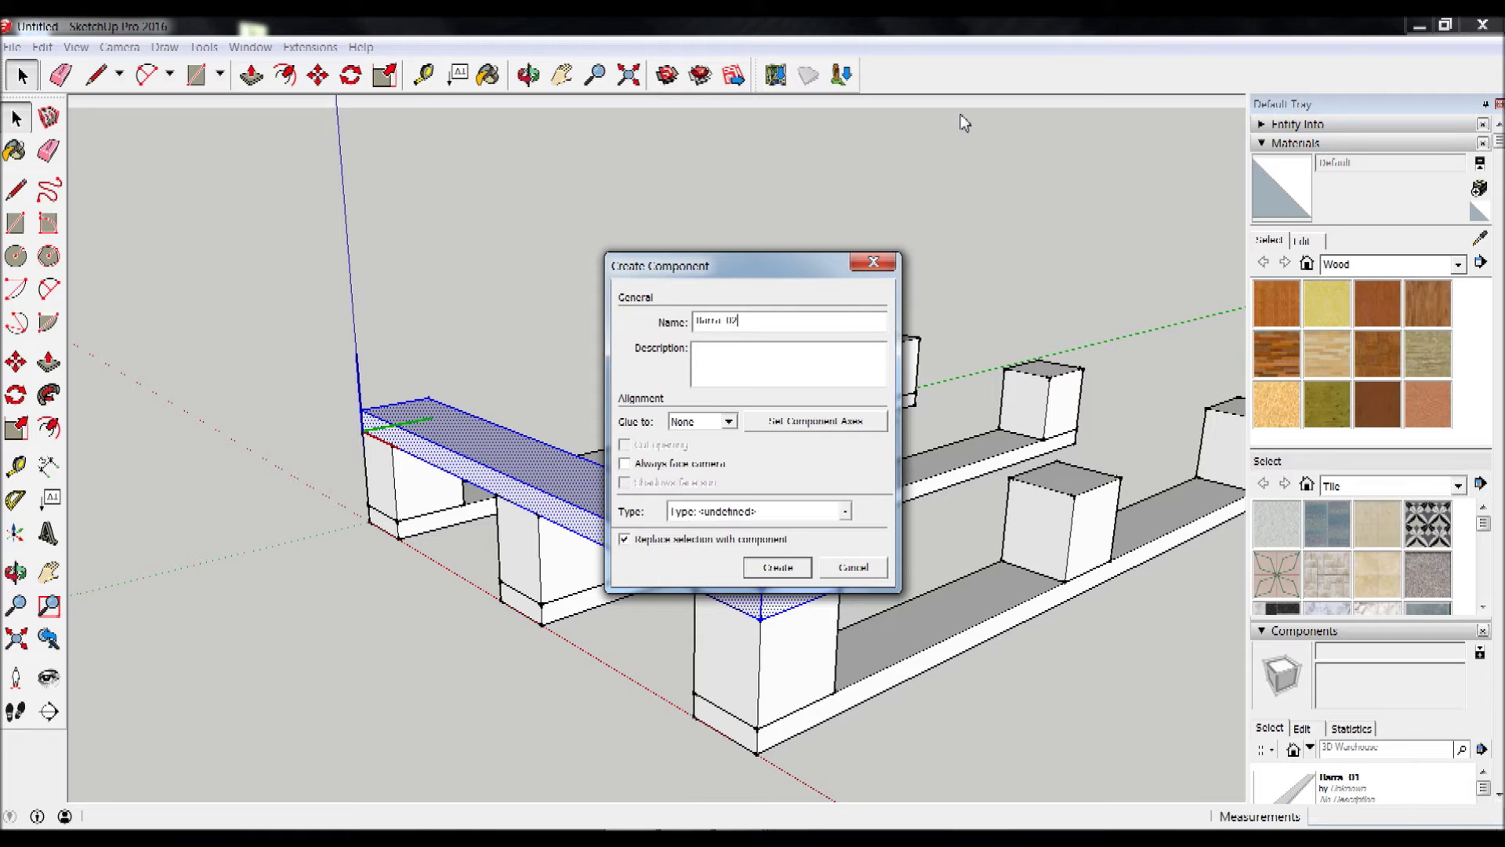
click(804, 572)
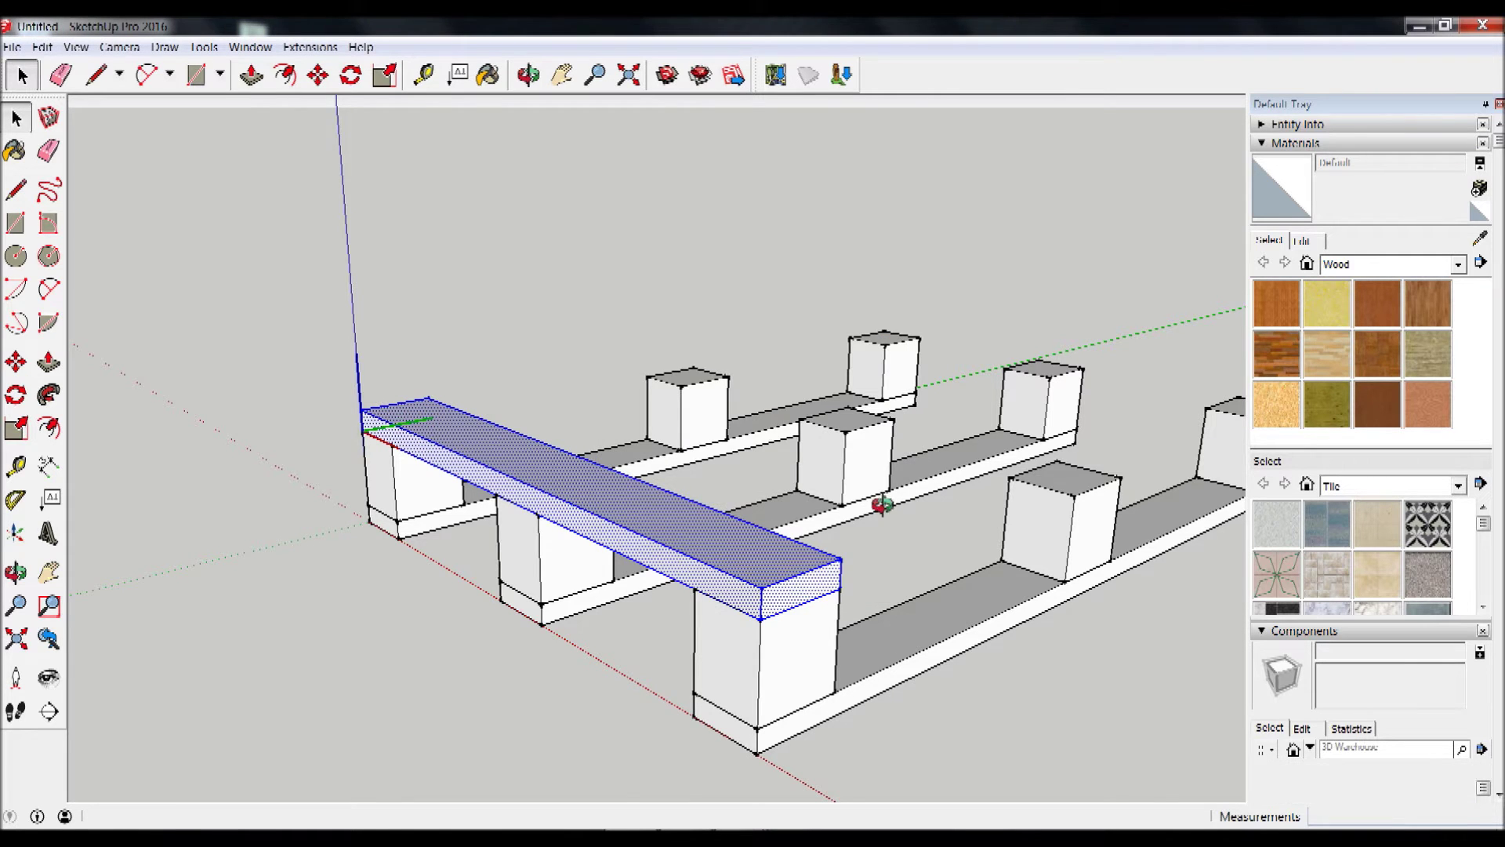
middle_drag(964, 511, 884, 514)
scroll(886, 517, down, 2)
scroll(890, 521, down, 2)
scroll(1163, 463, up, 4)
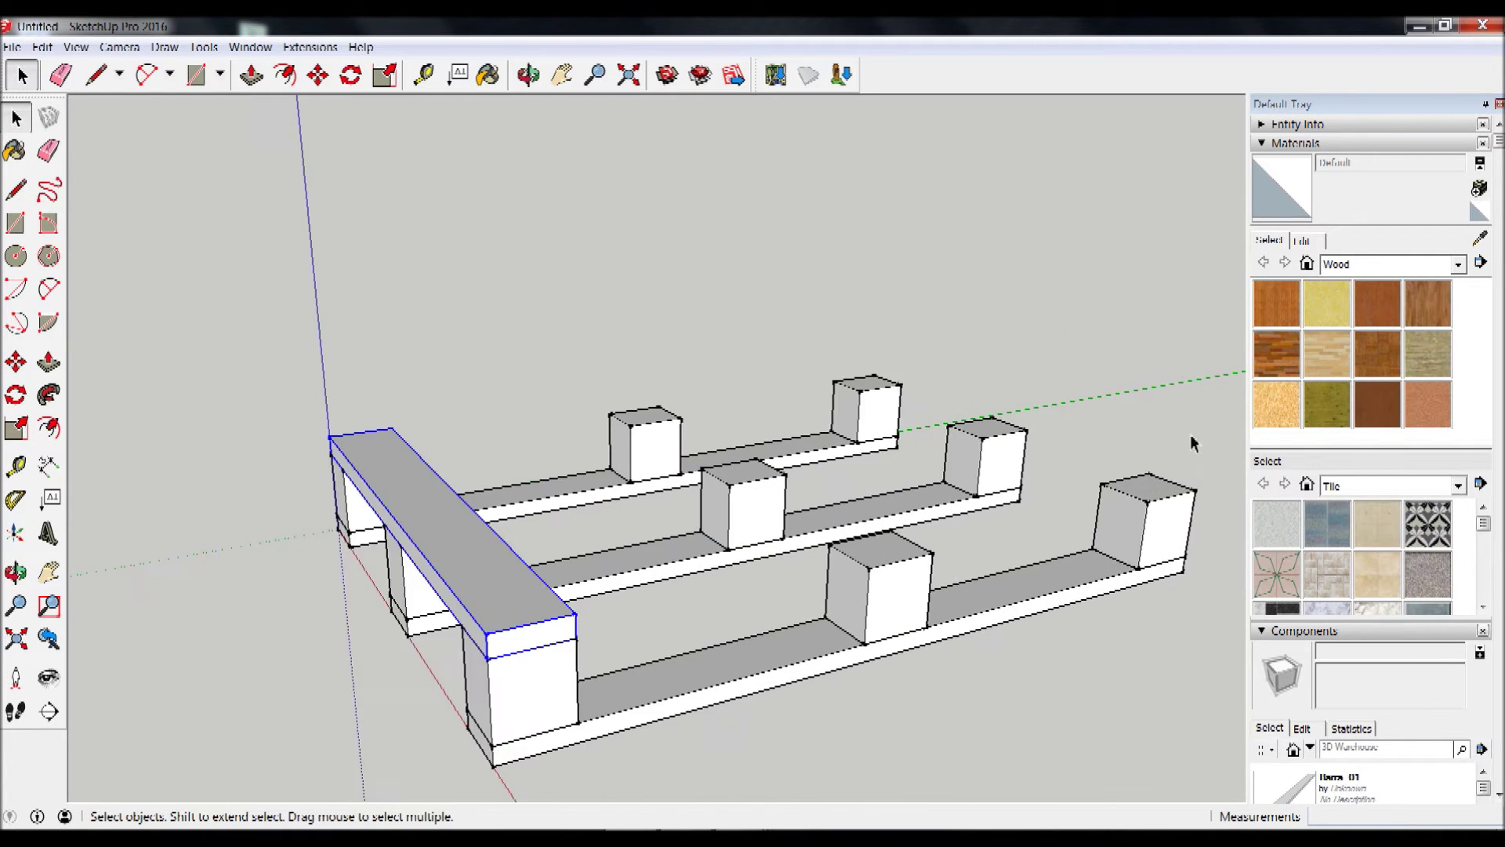
Step: Copy the Item 02 board onto the middle blocks and the back blocks
scroll(1191, 444, up, 1)
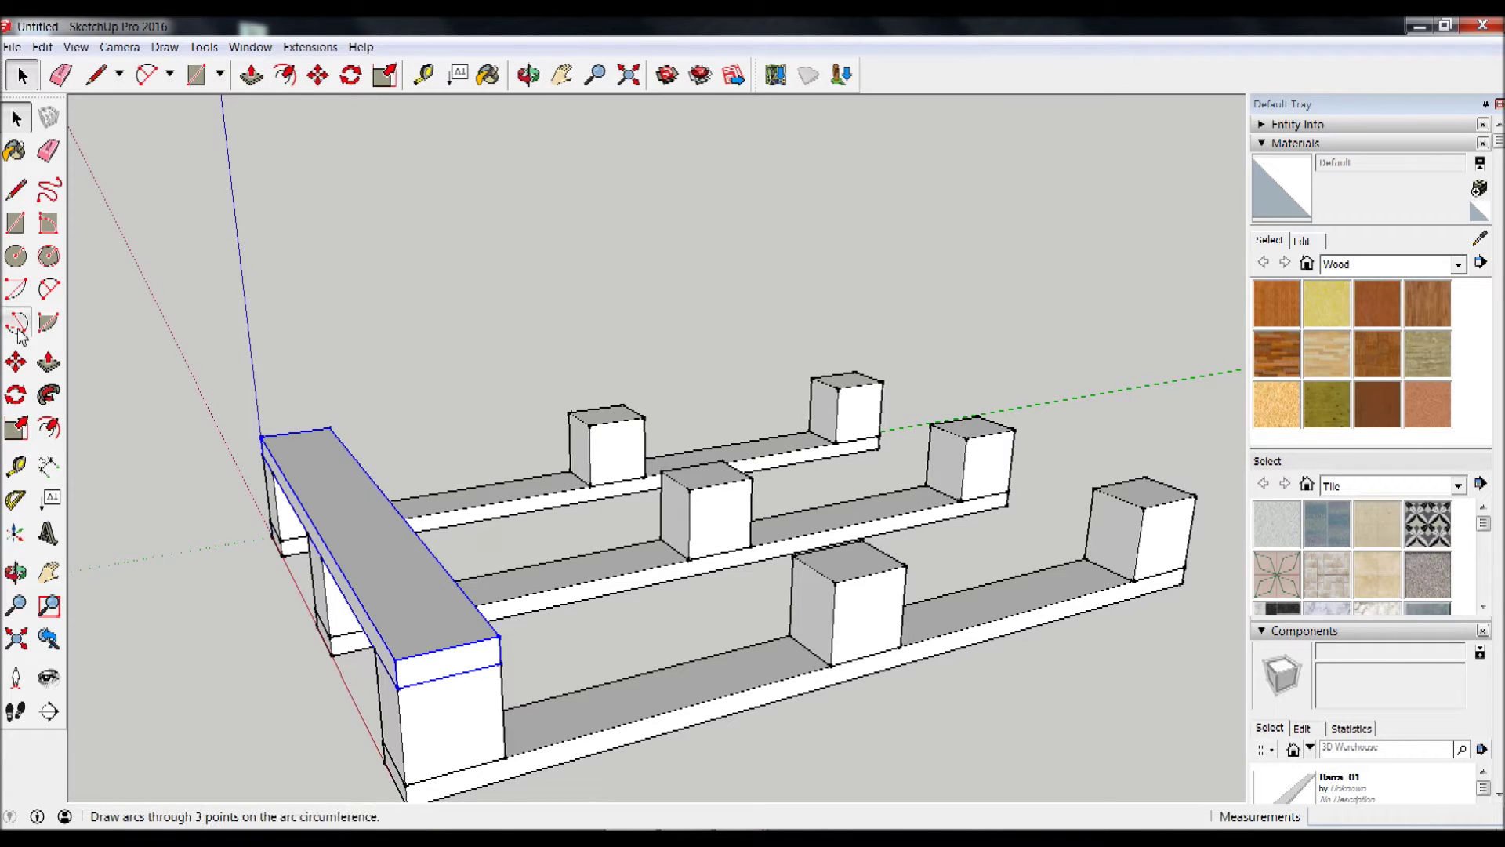
click(15, 361)
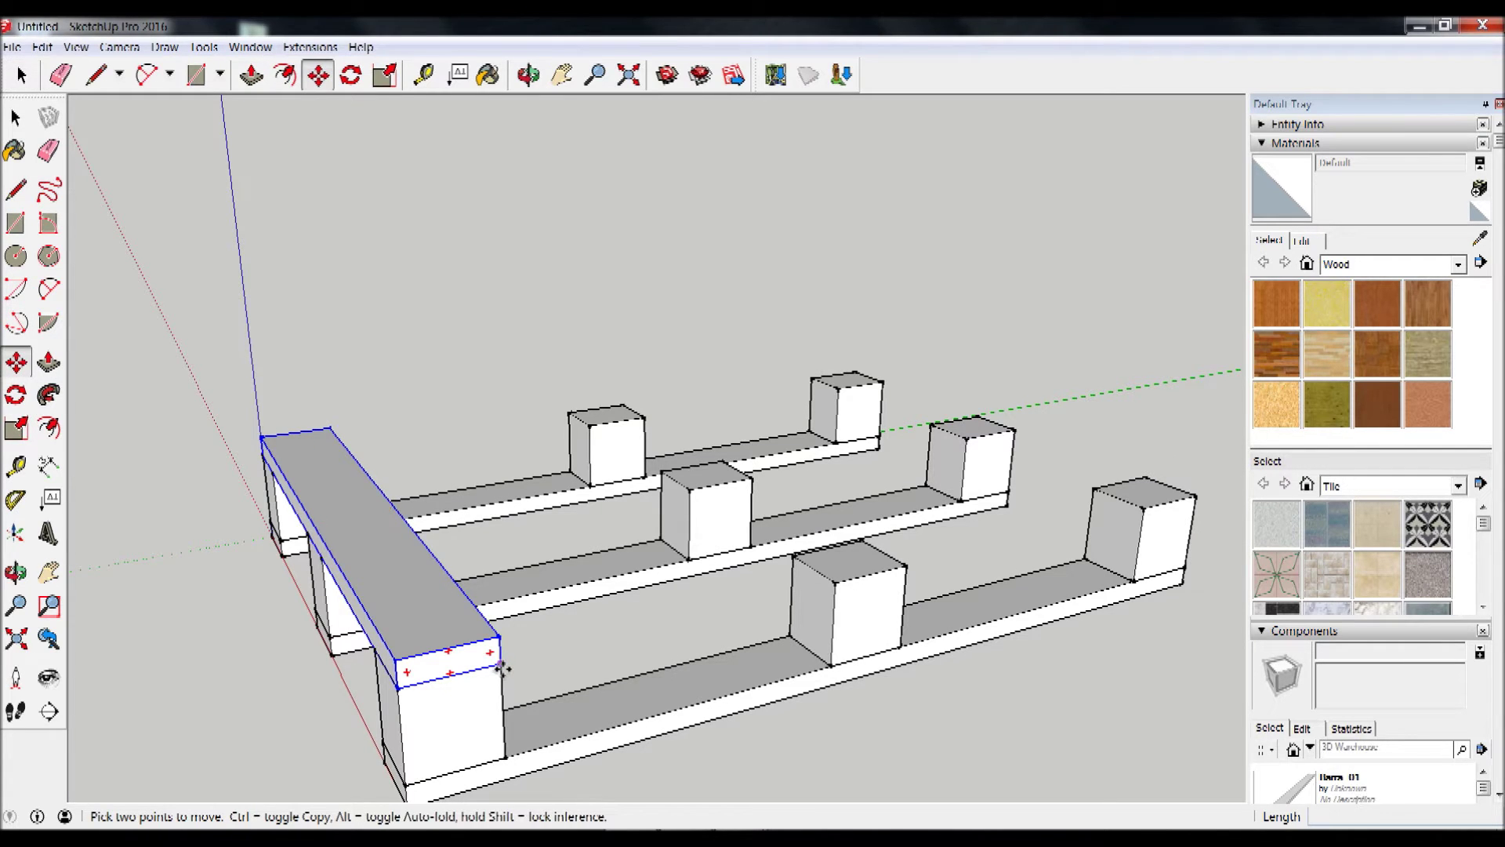
click(502, 666)
key(ctrl)
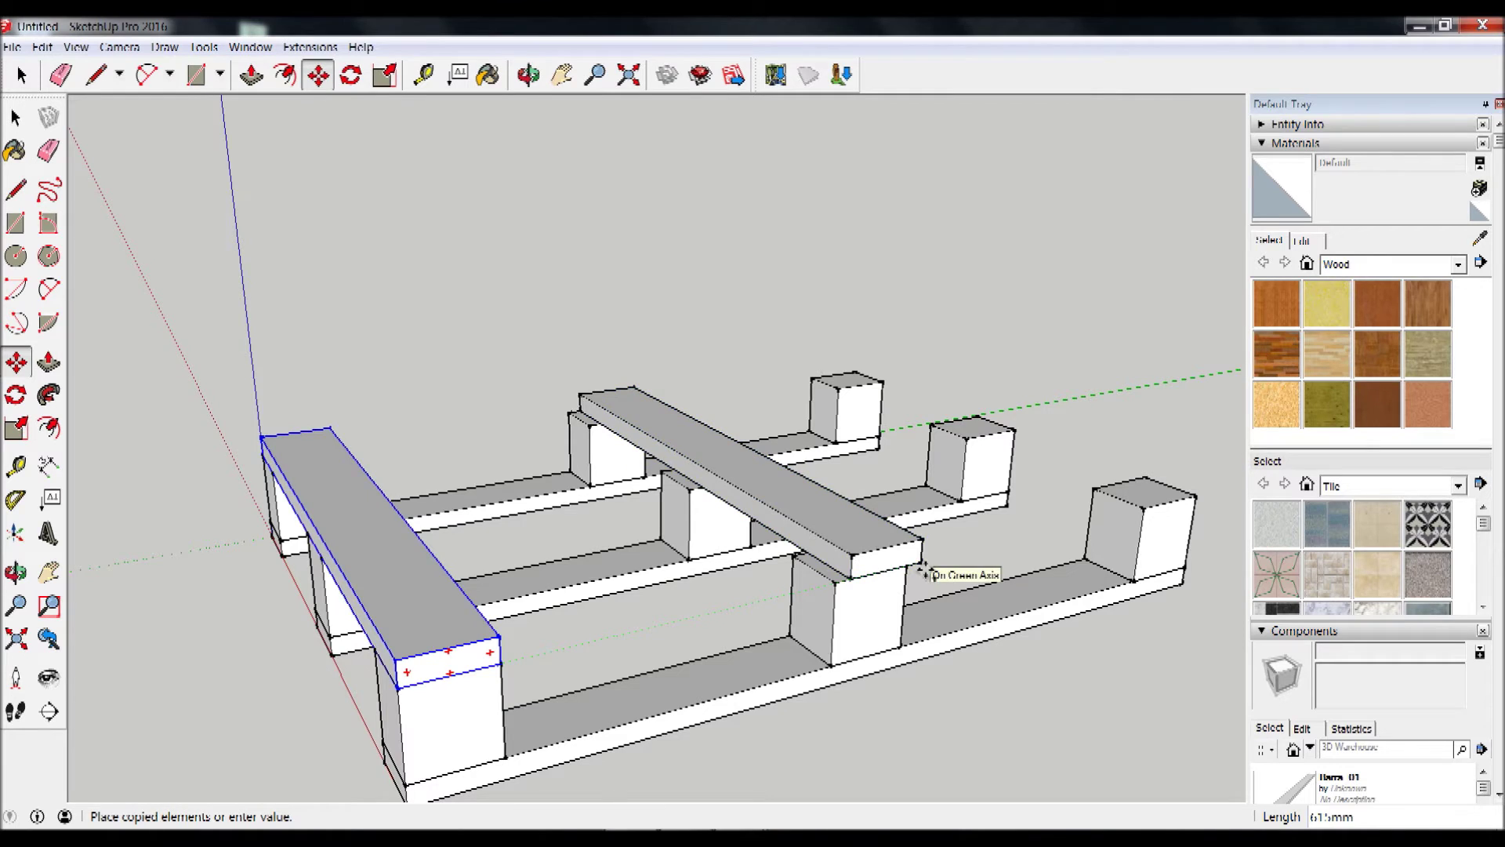
click(907, 569)
click(907, 569)
key(ctrl)
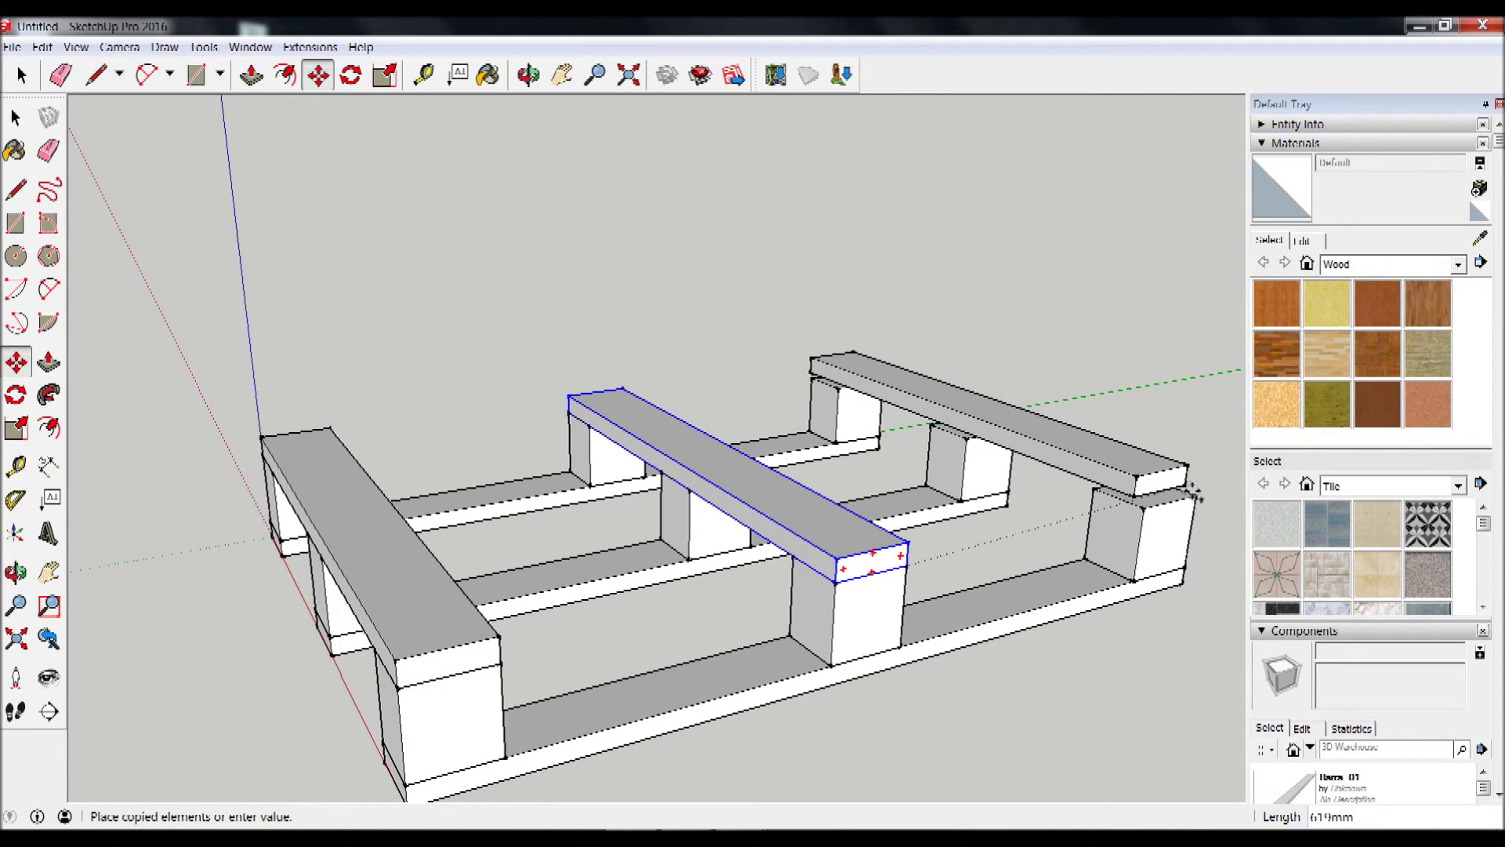
click(1190, 490)
Step: Orbit to view the whole pallet and clear the selection
mouse_move(1191, 490)
middle_down()
mouse_move(890, 470)
mouse_move(914, 461)
mouse_move(901, 431)
mouse_move(965, 351)
mouse_move(907, 511)
mouse_move(807, 501)
mouse_move(879, 454)
middle_up()
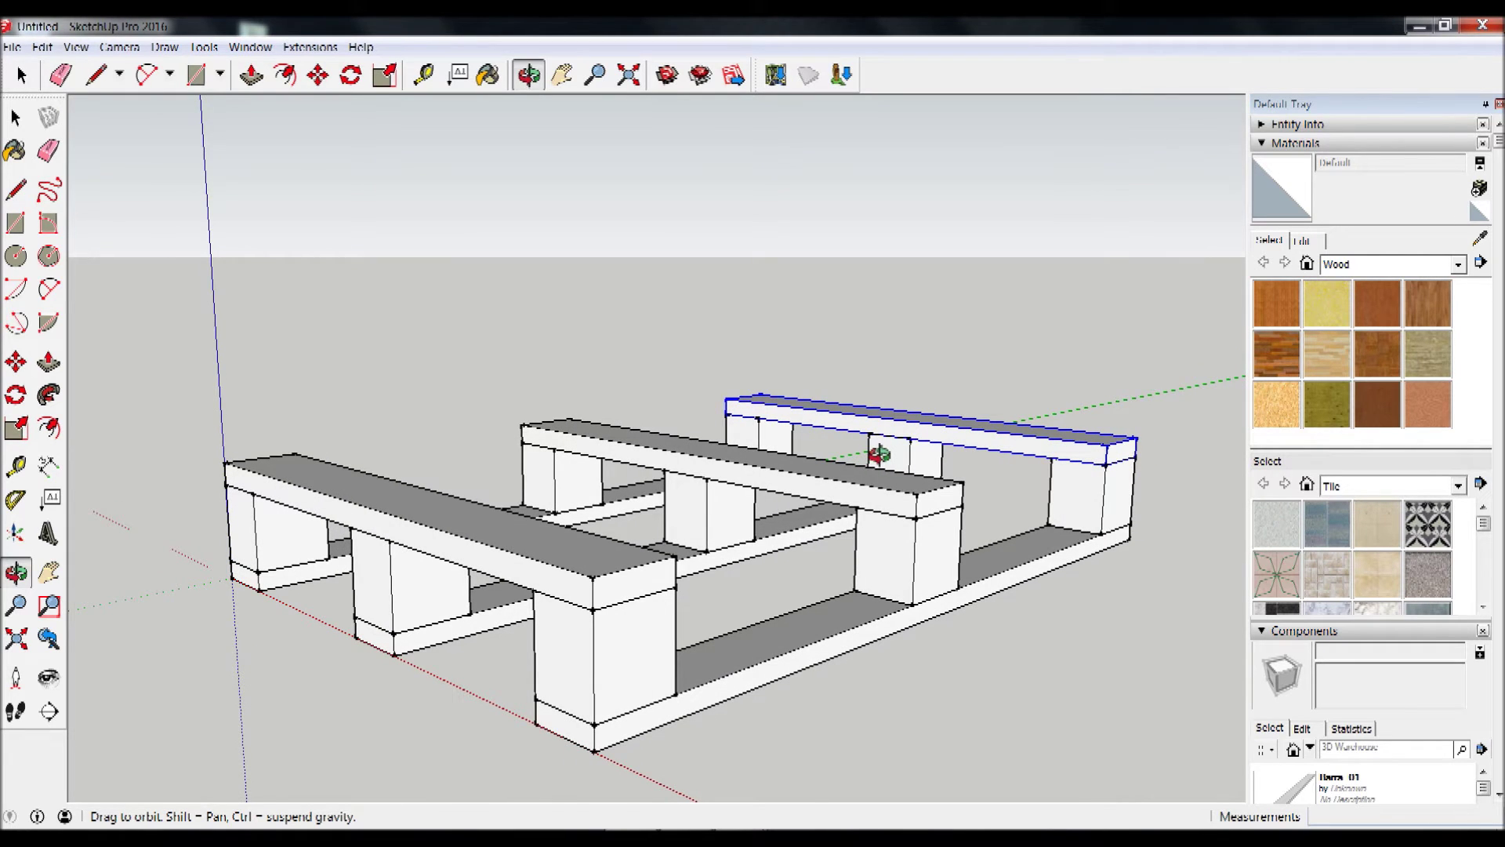
key(m)
click(15, 118)
click(581, 409)
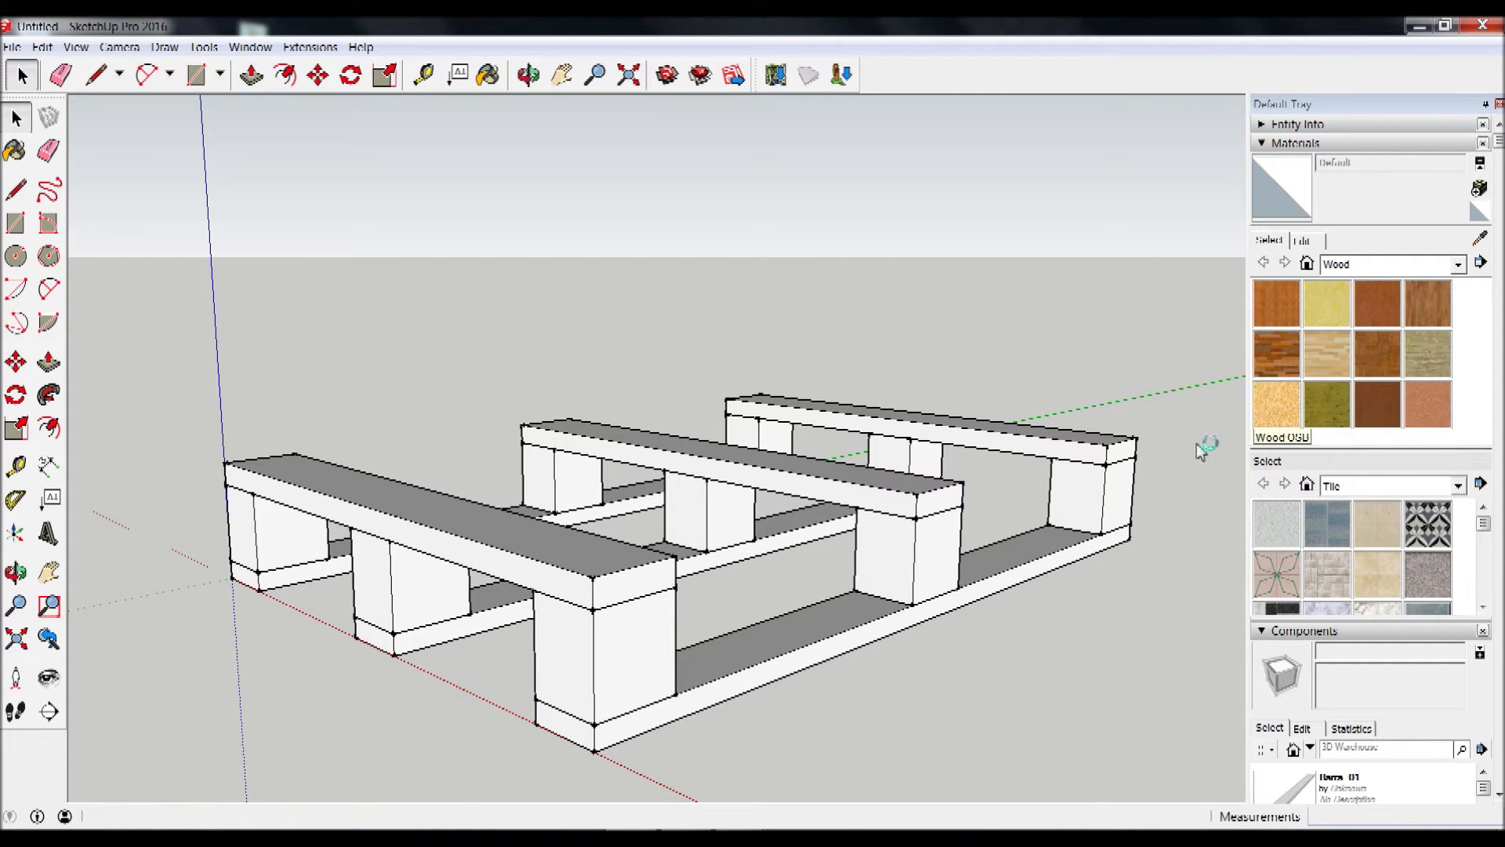
Step: Paint the front, middle and back top boards with the Wood OSB material
click(1278, 431)
click(555, 565)
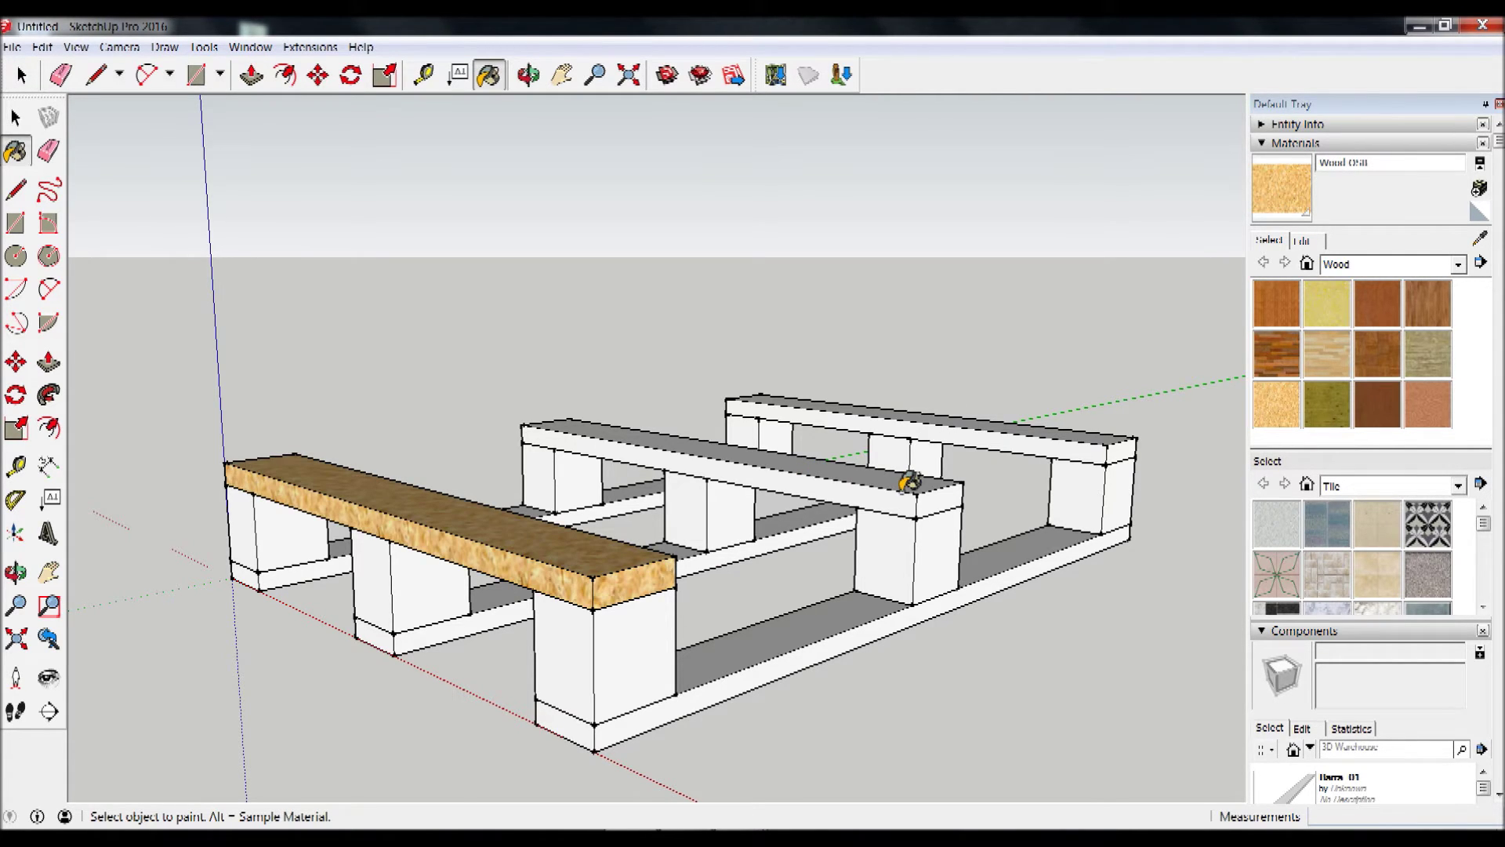
click(957, 486)
click(1027, 435)
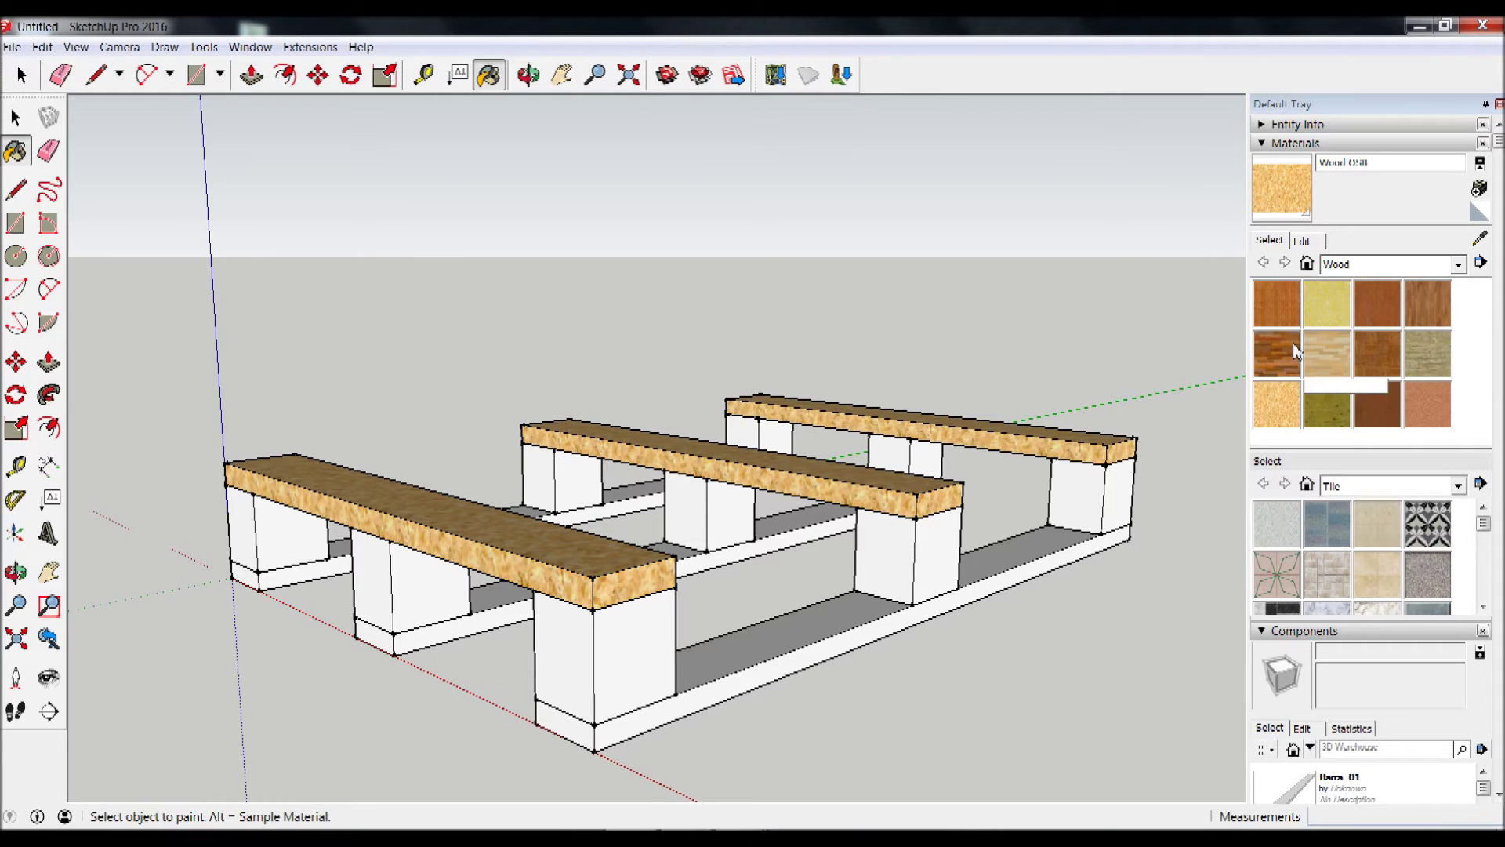
Step: Paint the seven pallet blocks with the Wood Plywood Knots material
click(1327, 404)
click(902, 549)
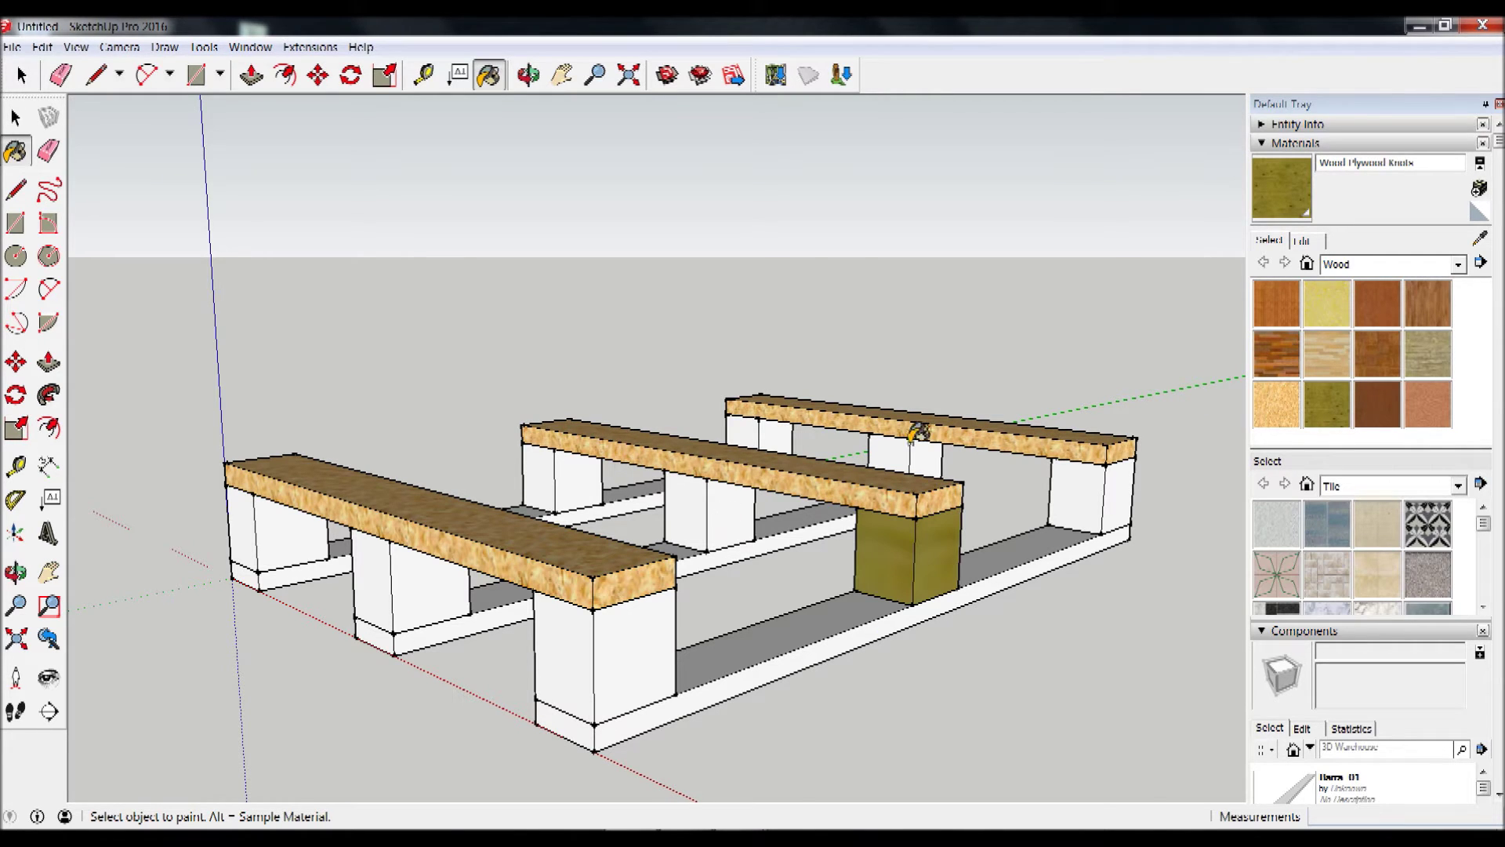
click(710, 514)
click(914, 455)
click(776, 439)
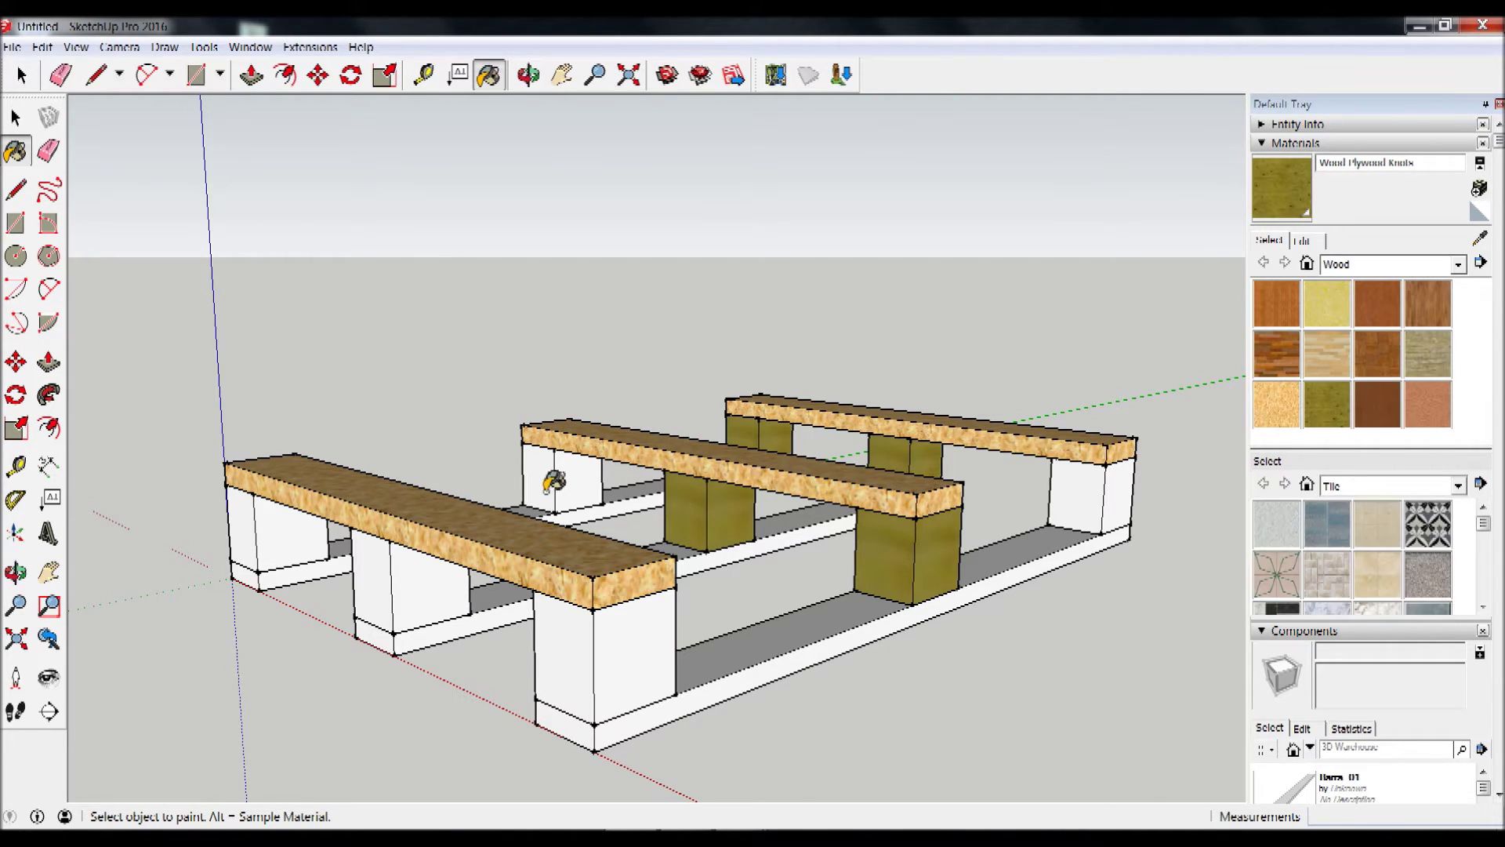
click(552, 482)
click(588, 628)
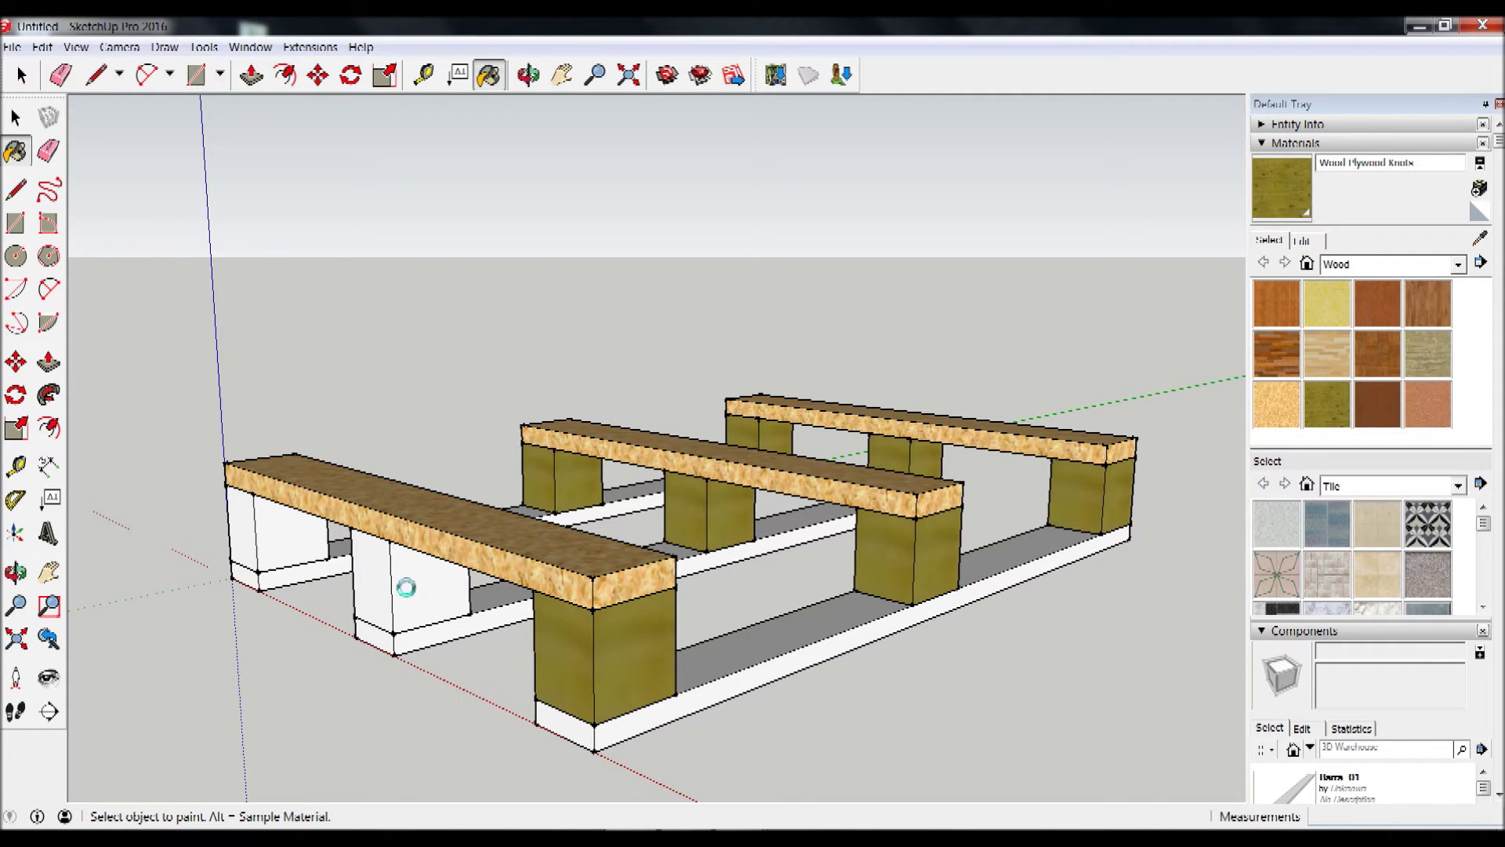
click(408, 584)
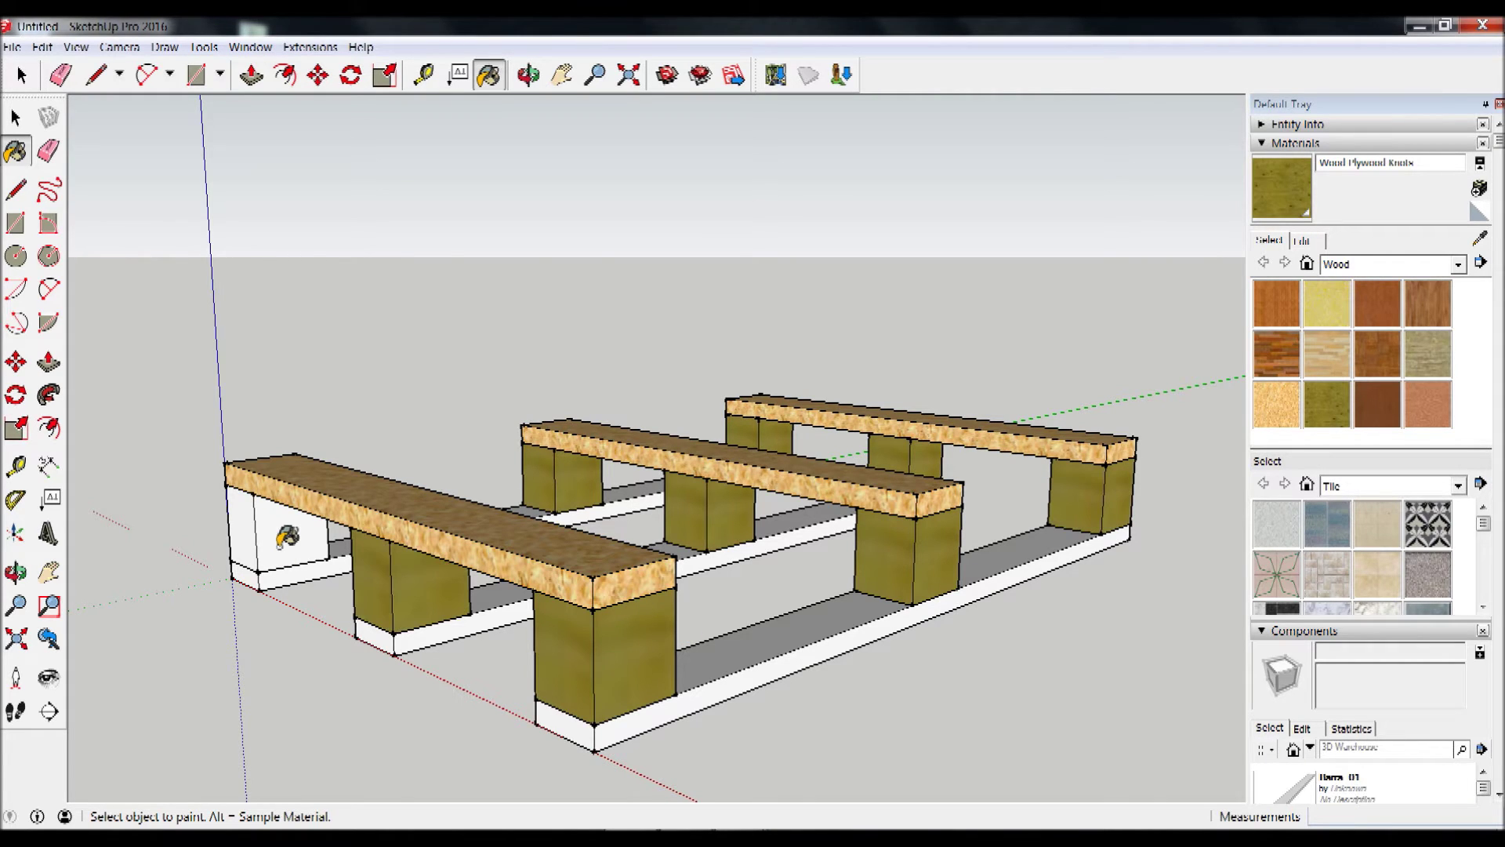
Step: Paint the right, middle and left bottom beams with Wood Board Cork
click(1329, 313)
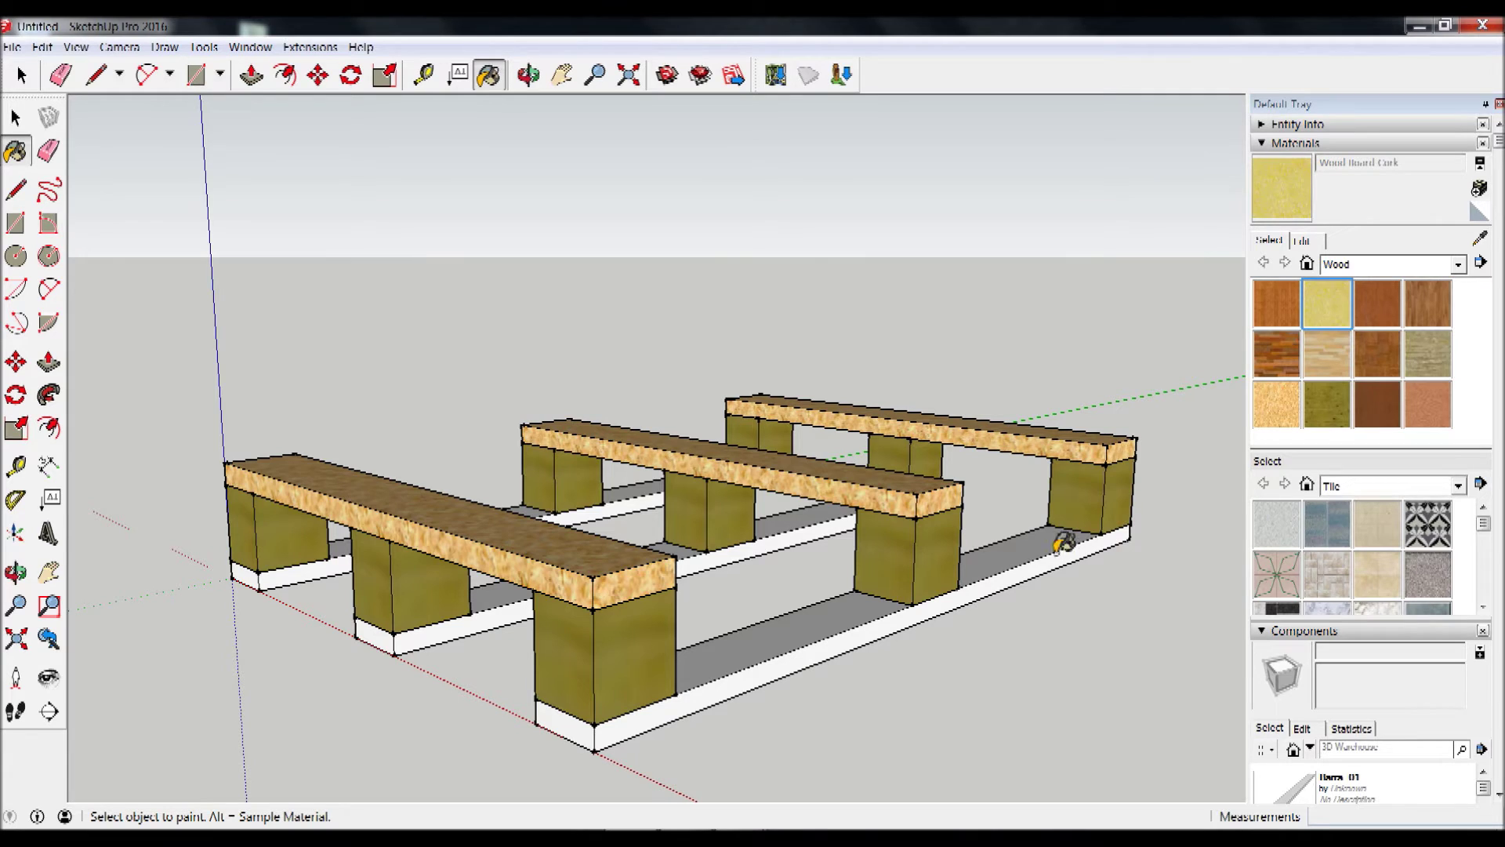
click(1043, 544)
click(776, 523)
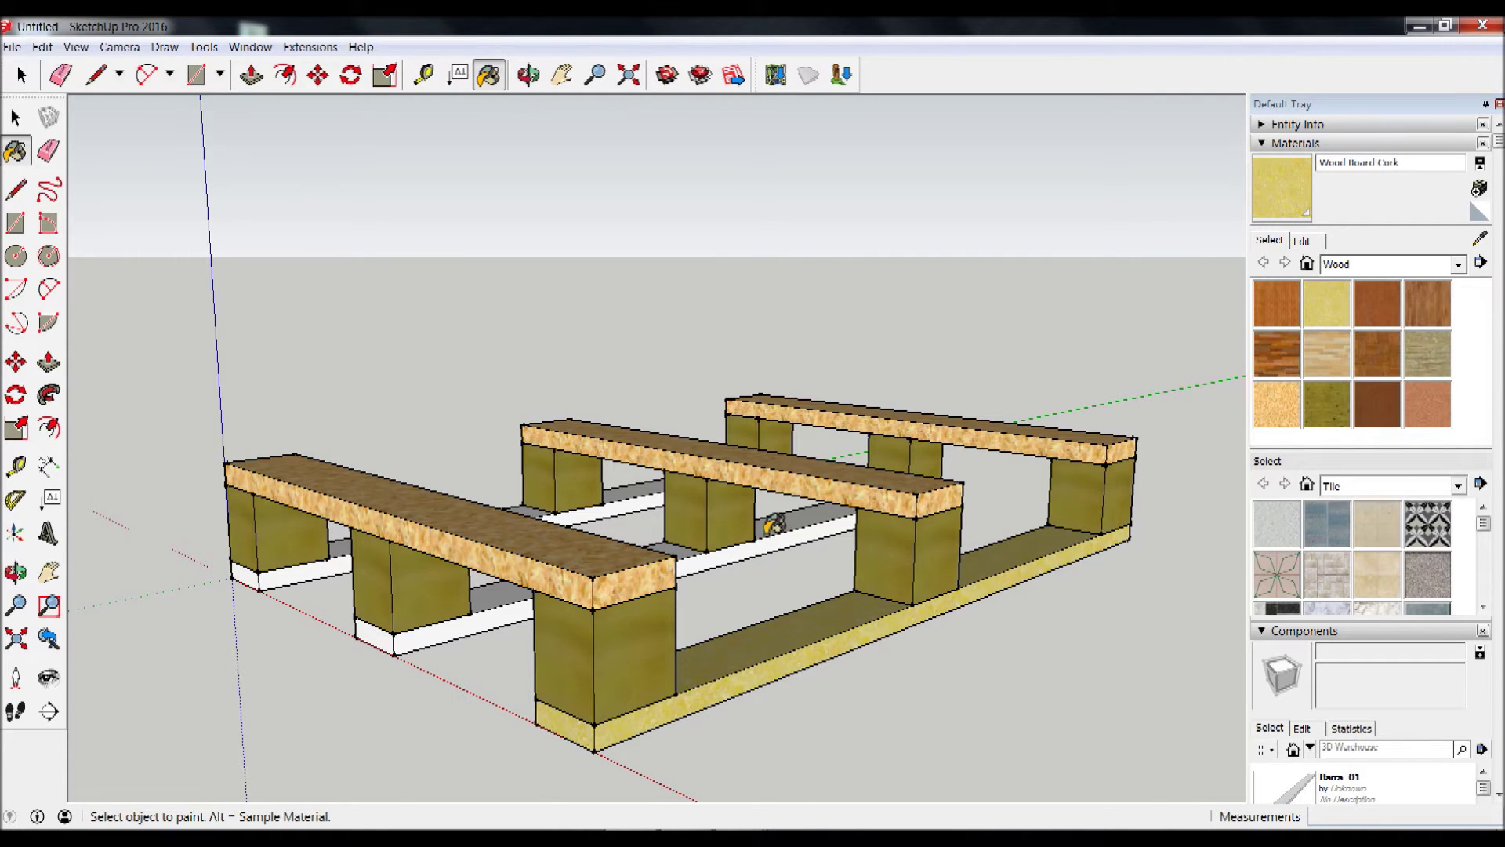
click(624, 501)
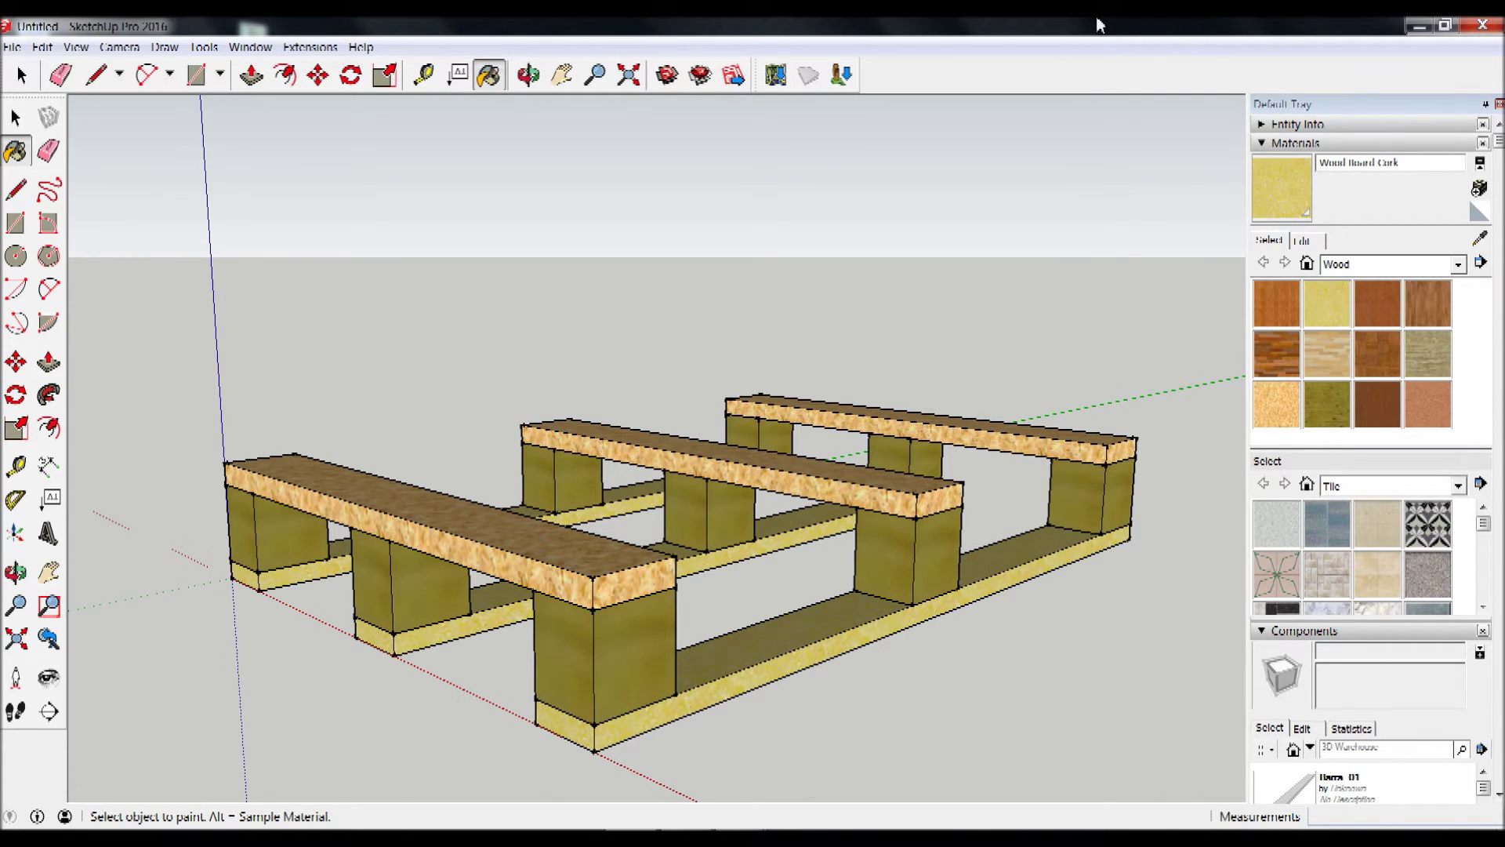
Step: Orbit and zoom extents to check the painted pallet, ending near the front board's end
mouse_move(679, 269)
middle_down()
mouse_move(685, 376)
mouse_move(637, 55)
middle_up()
click(628, 75)
key(o)
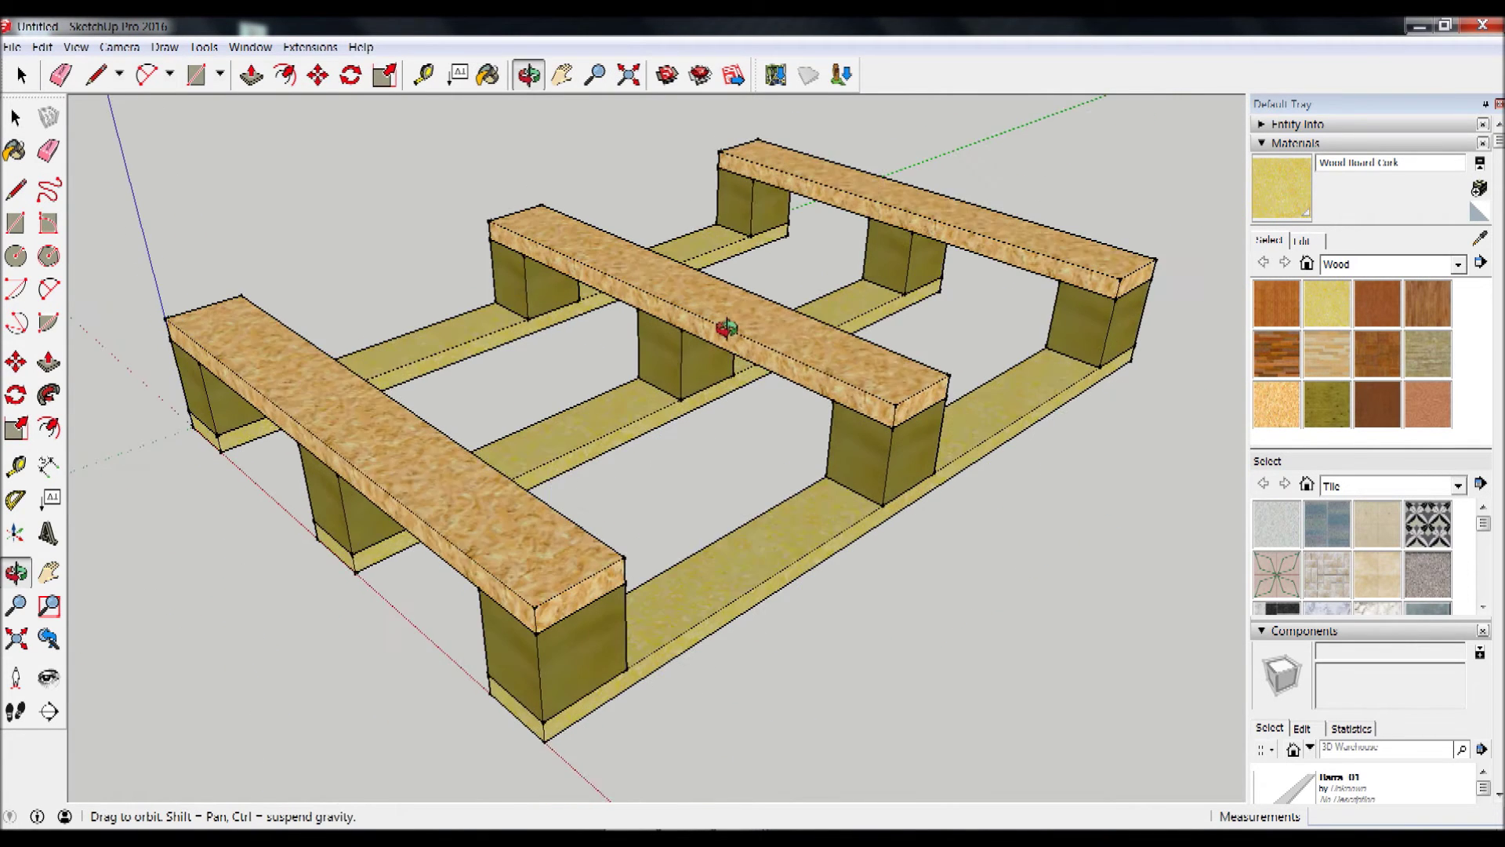
drag(716, 326, 727, 300)
middle_drag(729, 301, 726, 280)
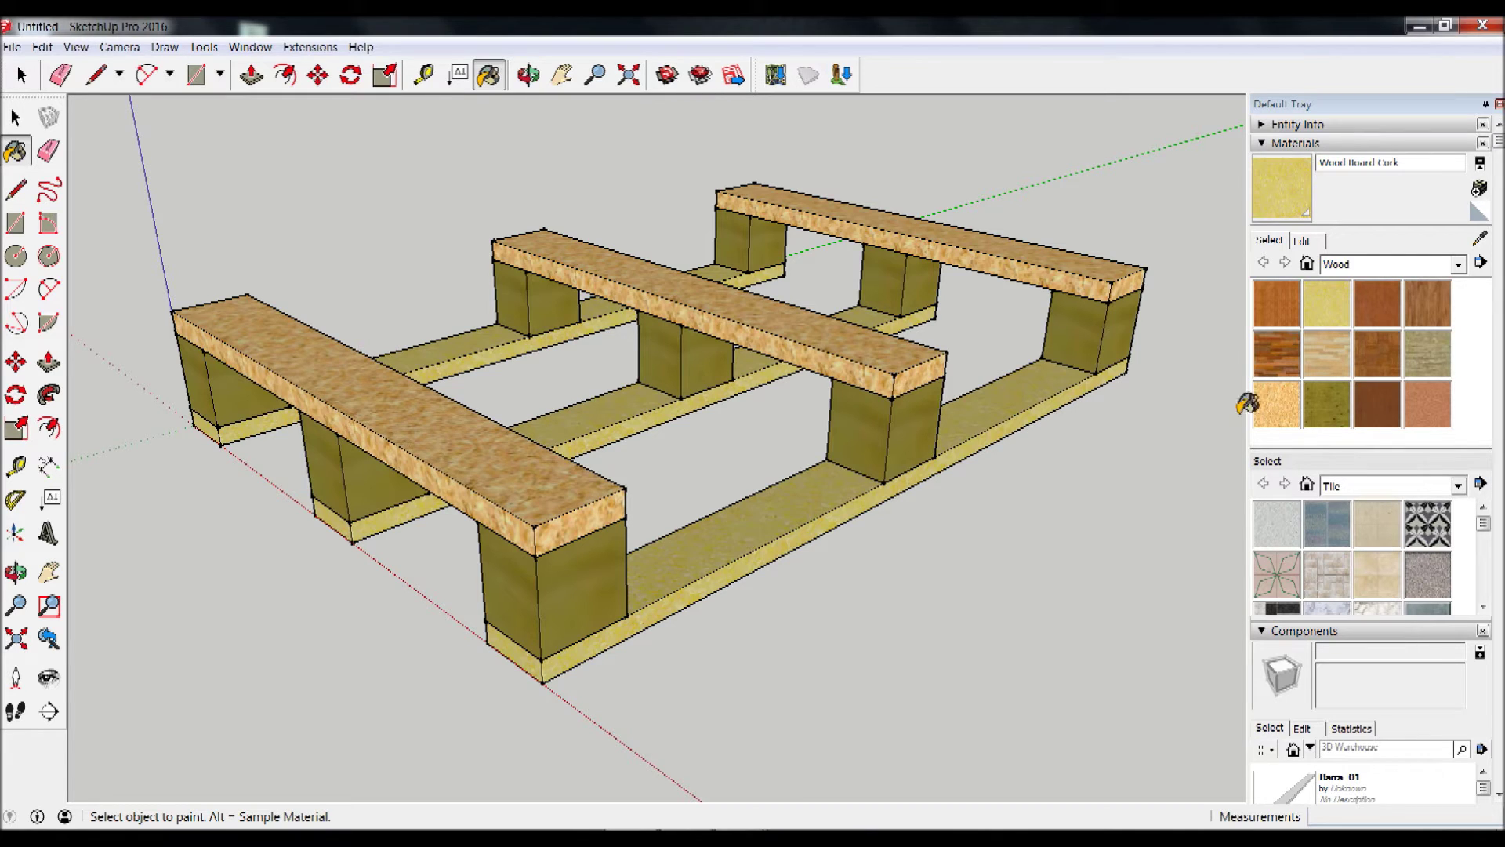
middle_drag(429, 476, 672, 581)
Step: Draw a small 6mm circle on top of the front board near its end
scroll(623, 579, up, 3)
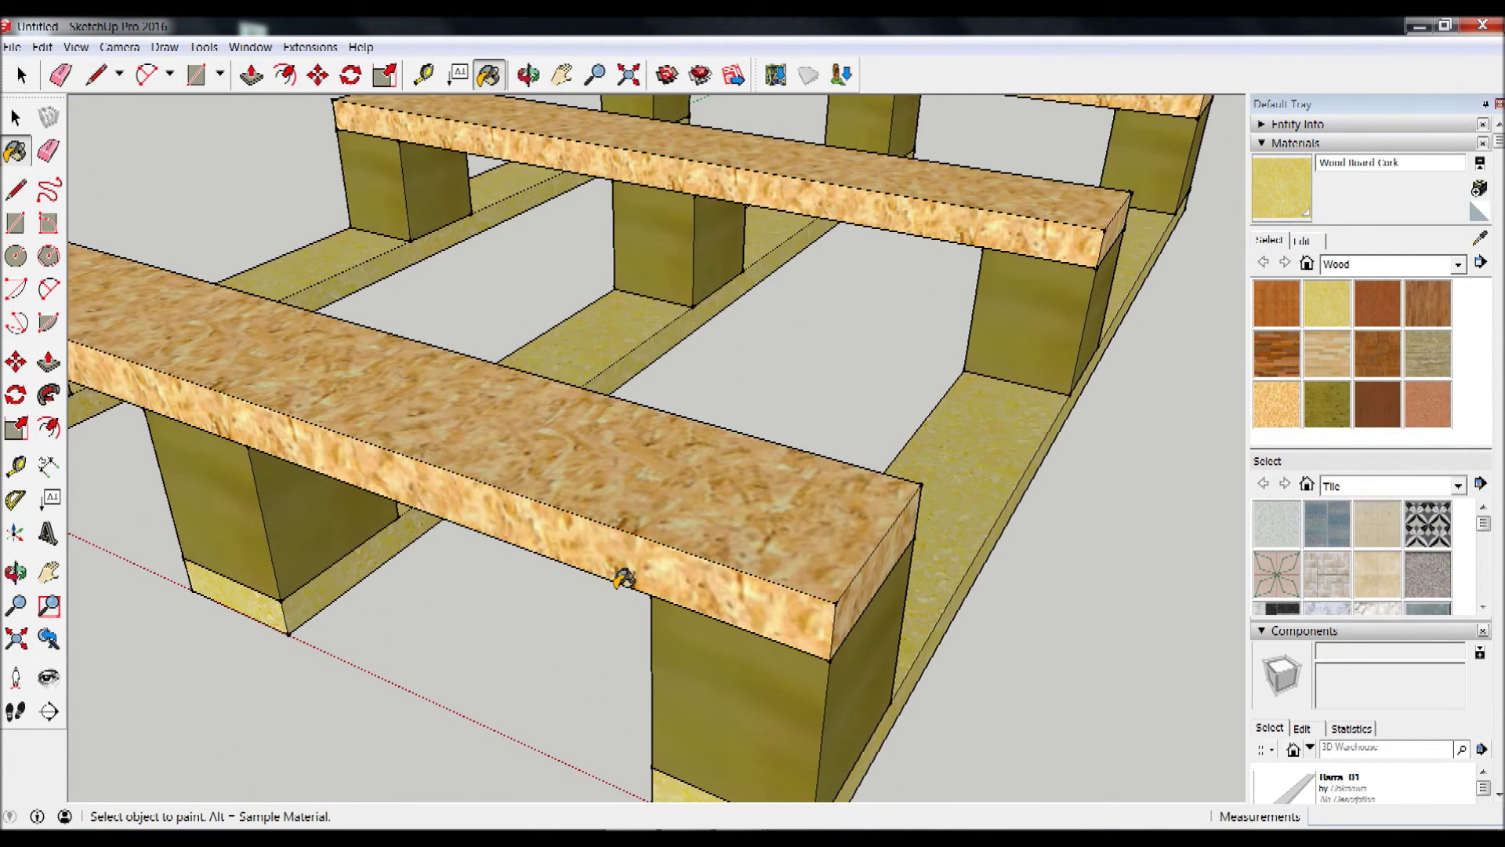
scroll(914, 628, up, 2)
scroll(914, 628, up, 1)
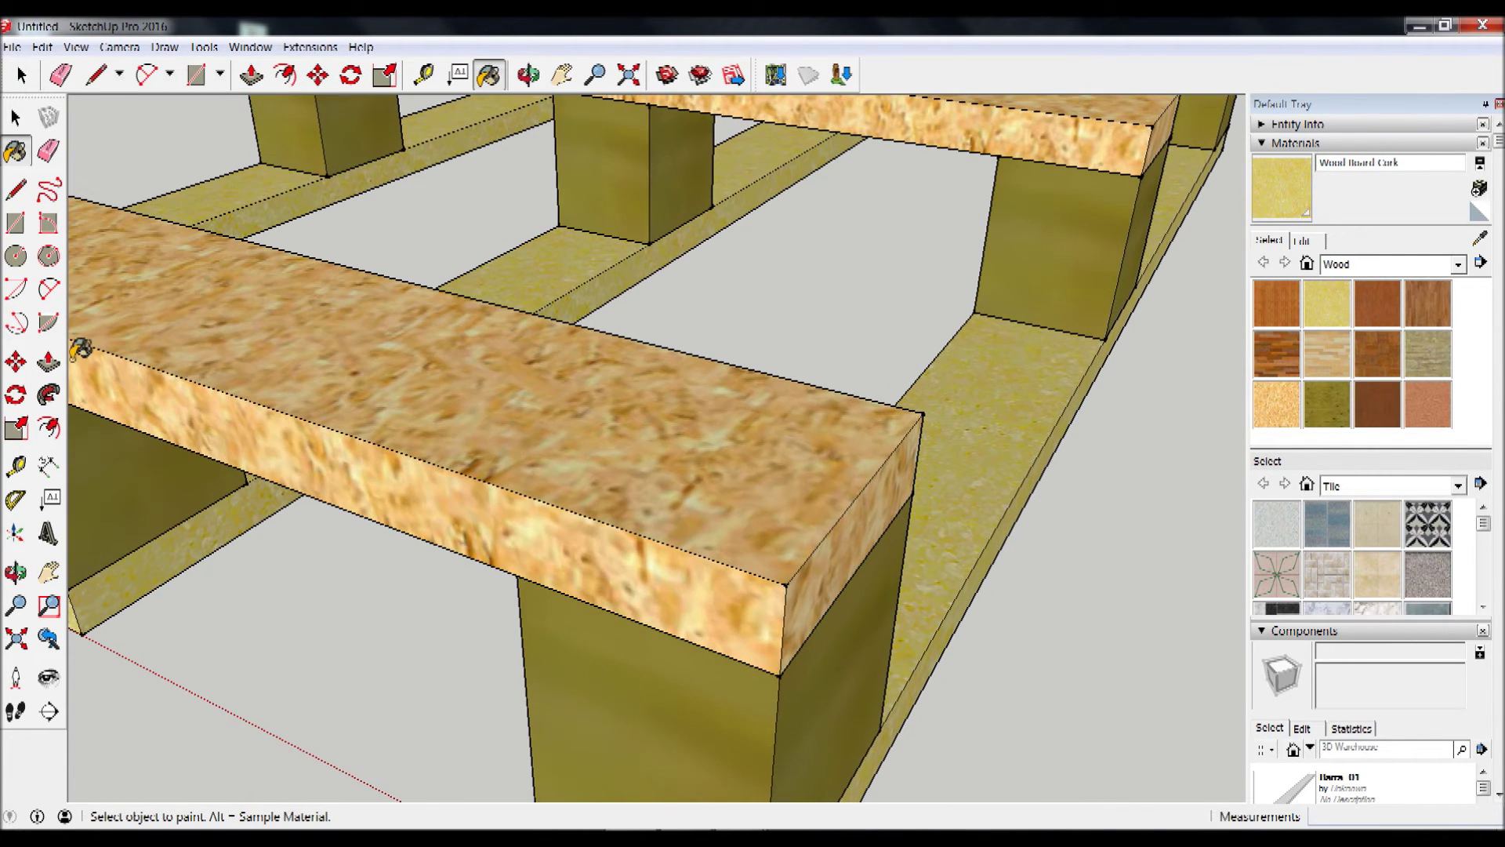
click(16, 255)
click(742, 530)
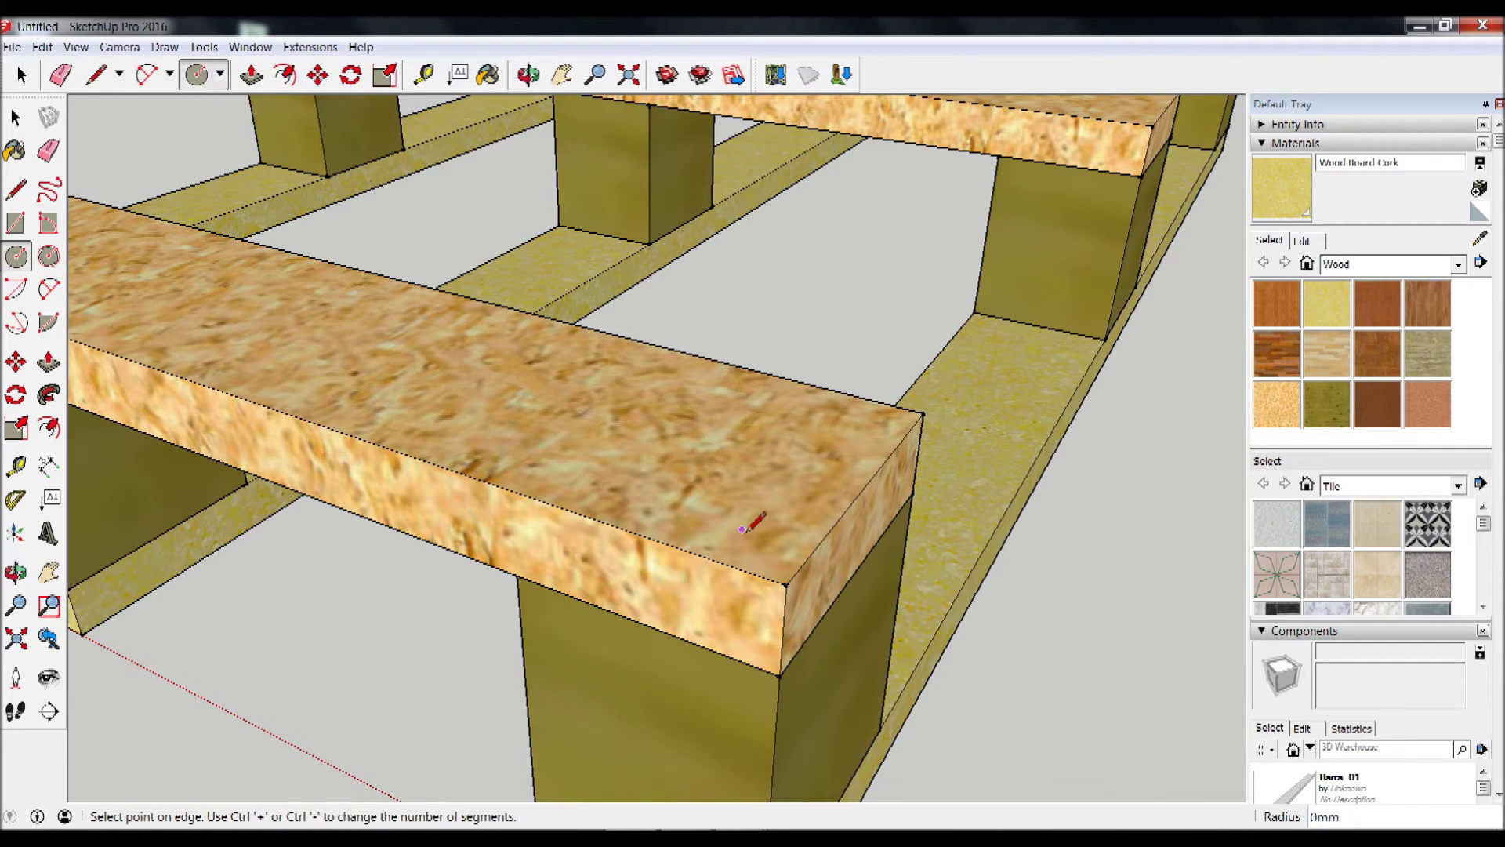
scroll(742, 530, up, 1)
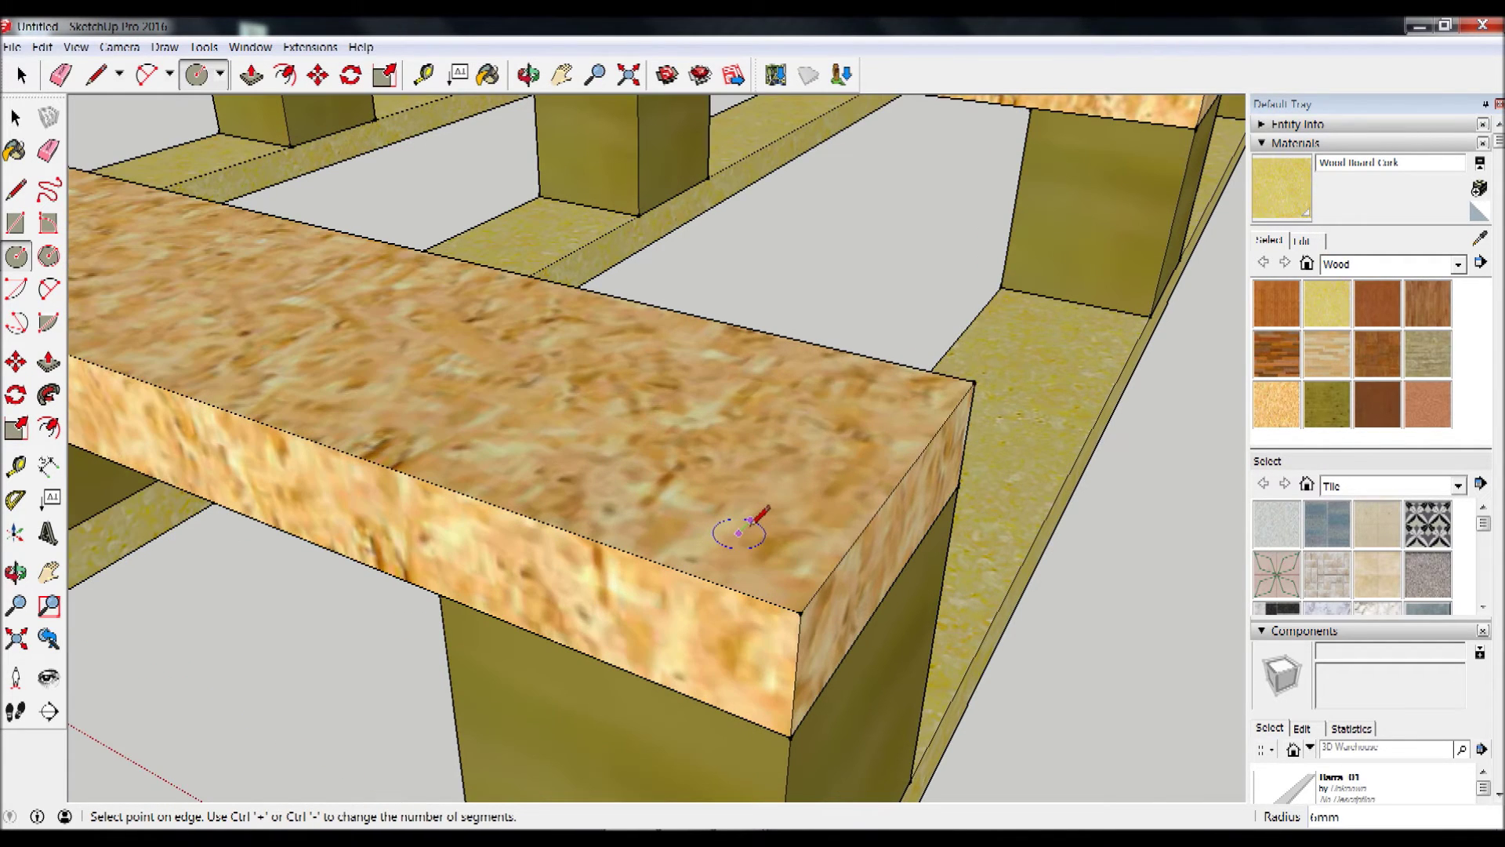
click(747, 526)
scroll(746, 526, down, 1)
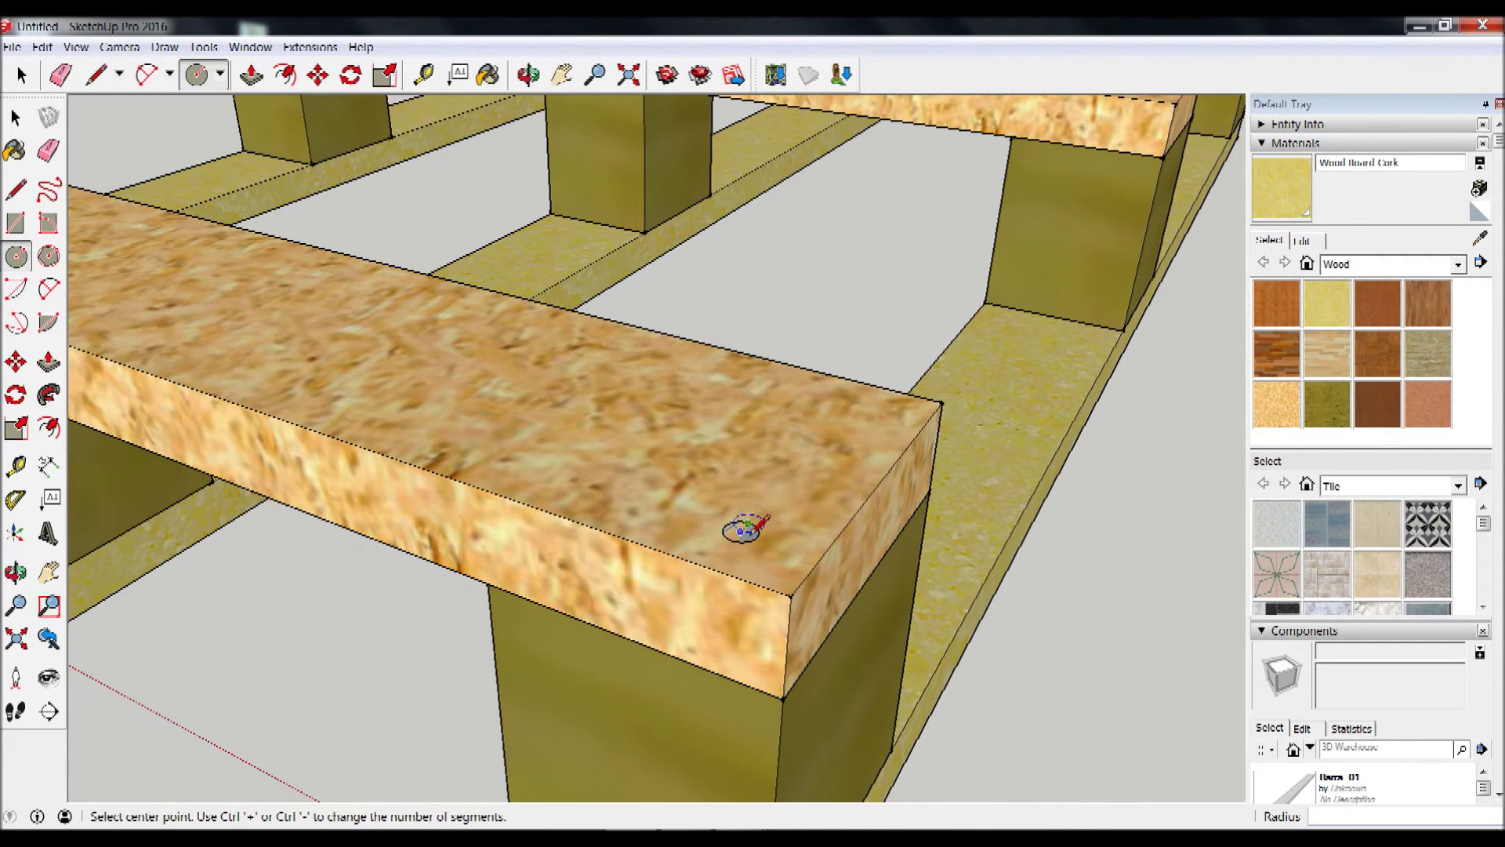
Step: Push/Pull the circle face into the board, entering 0mm as the distance
click(49, 361)
click(757, 538)
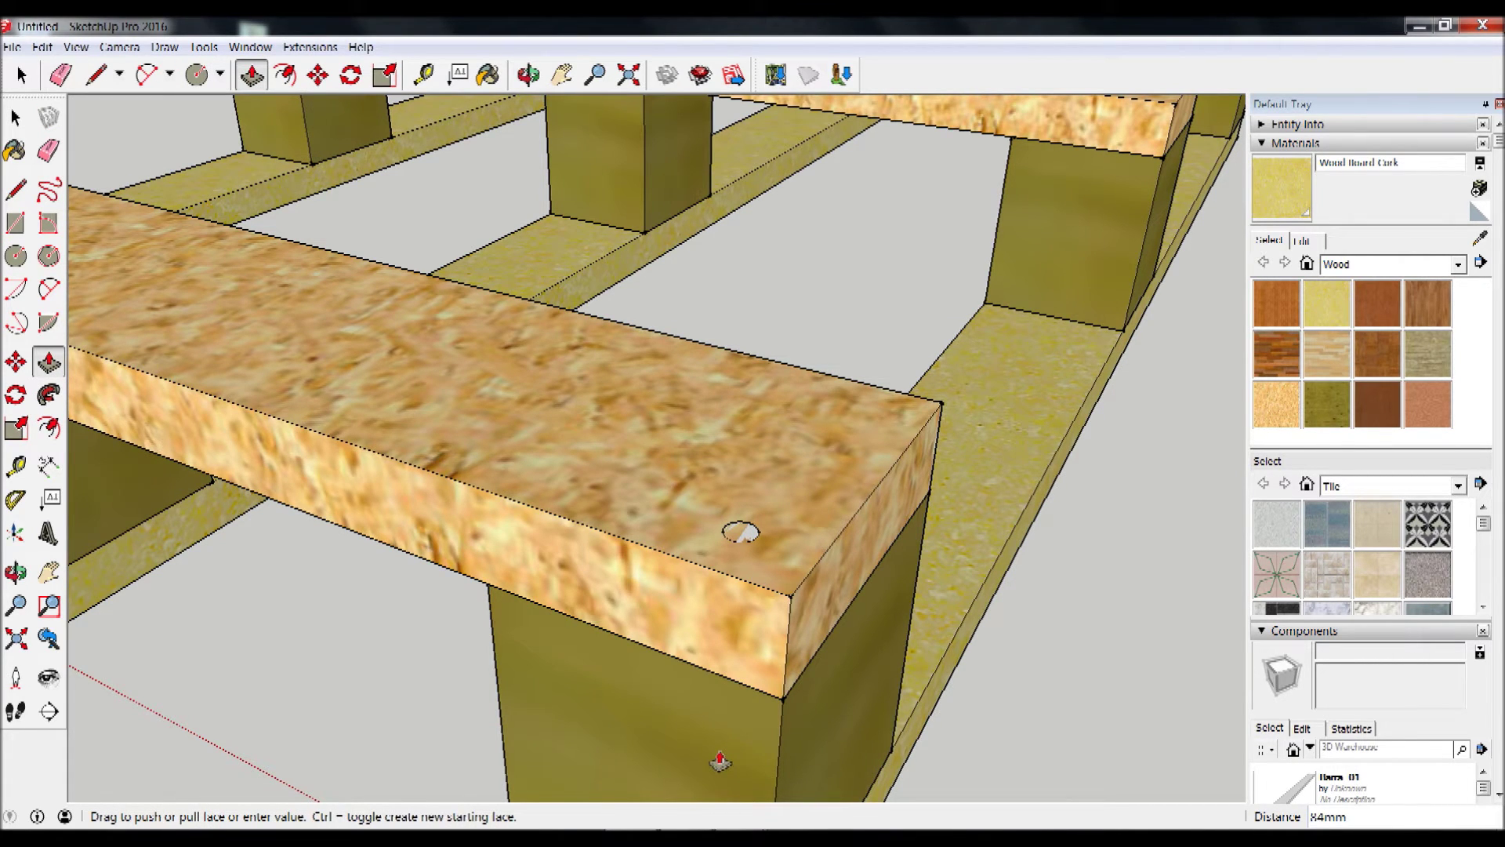
text(80mm)
click(15, 117)
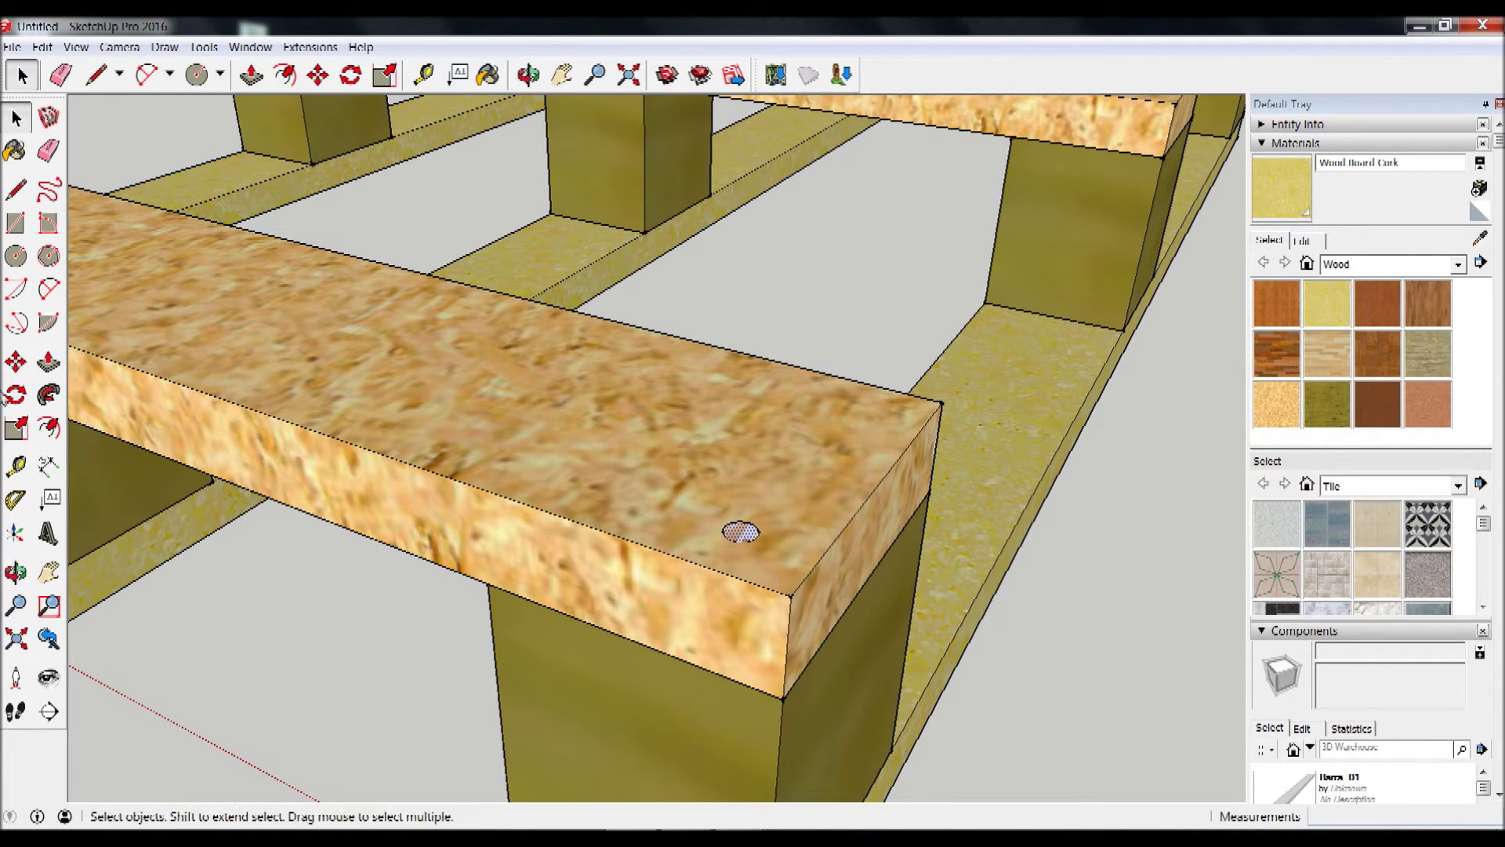
Step: Move the disc up so the screw head sits just above the board surface
click(15, 362)
click(242, 732)
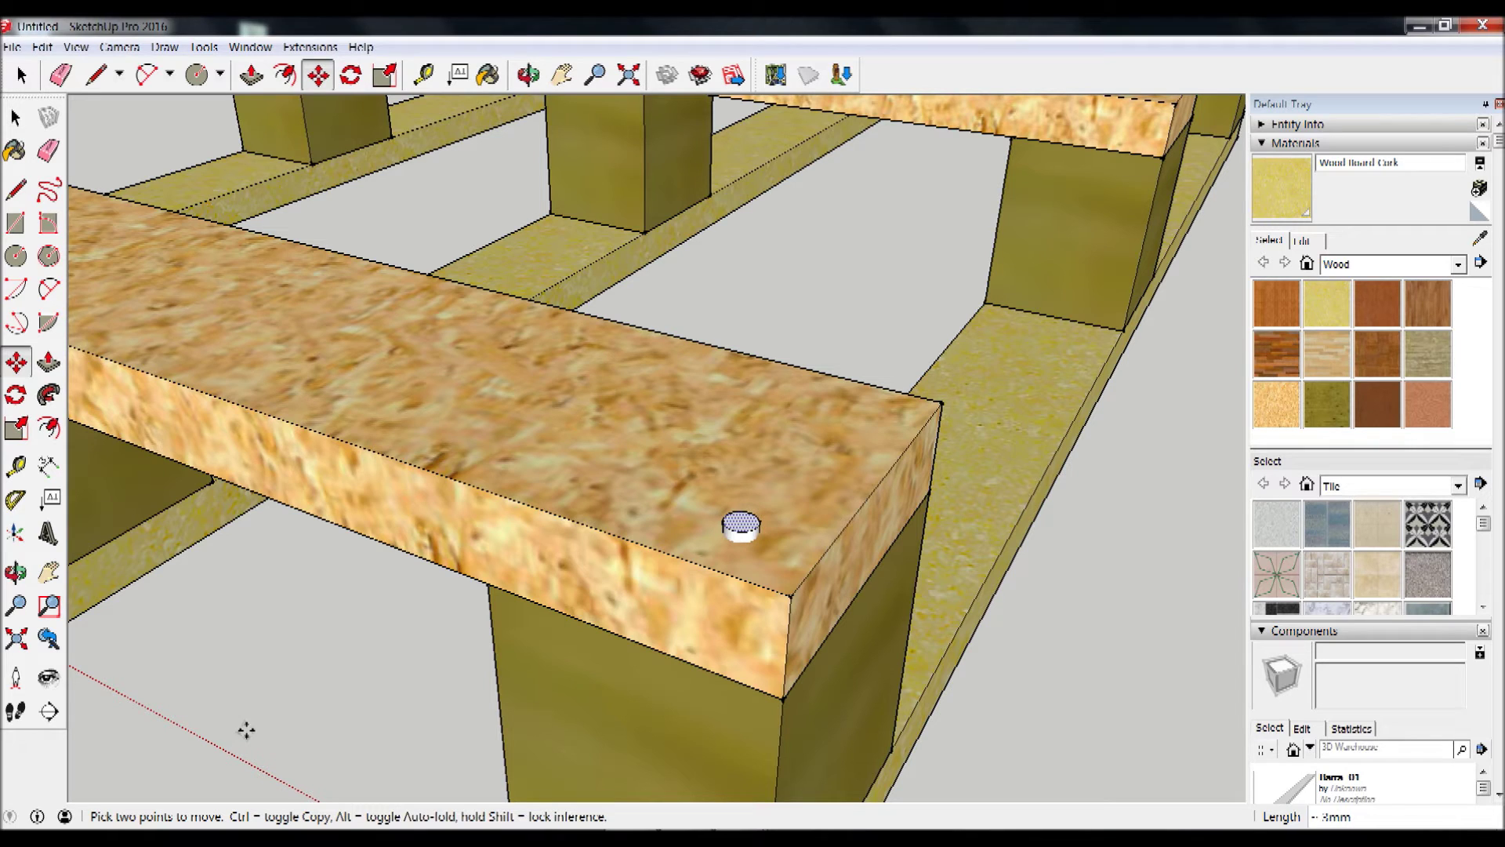
click(246, 730)
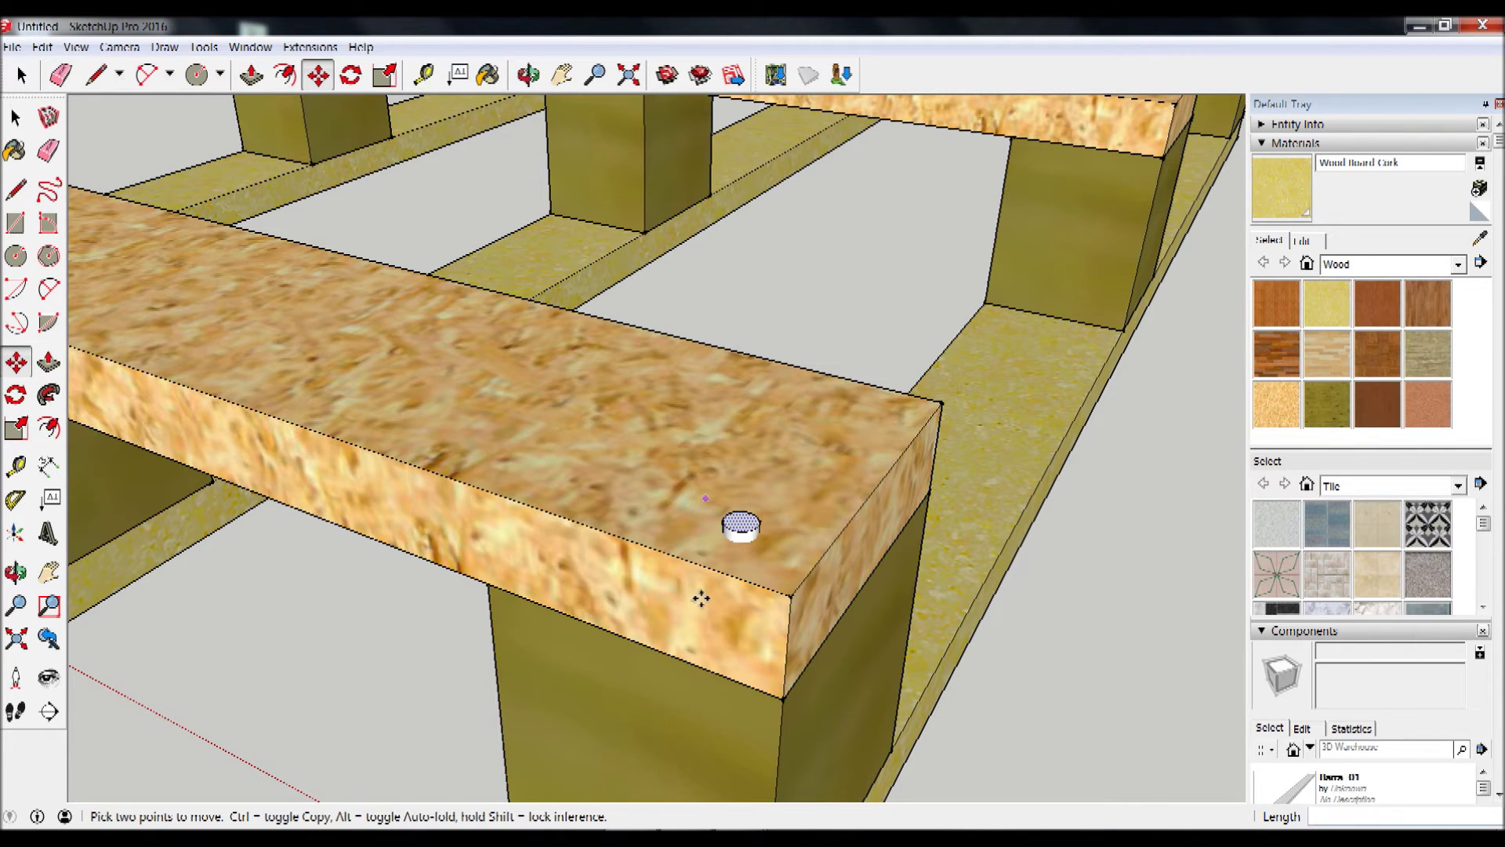
scroll(702, 598, down, 3)
scroll(716, 562, up, 2)
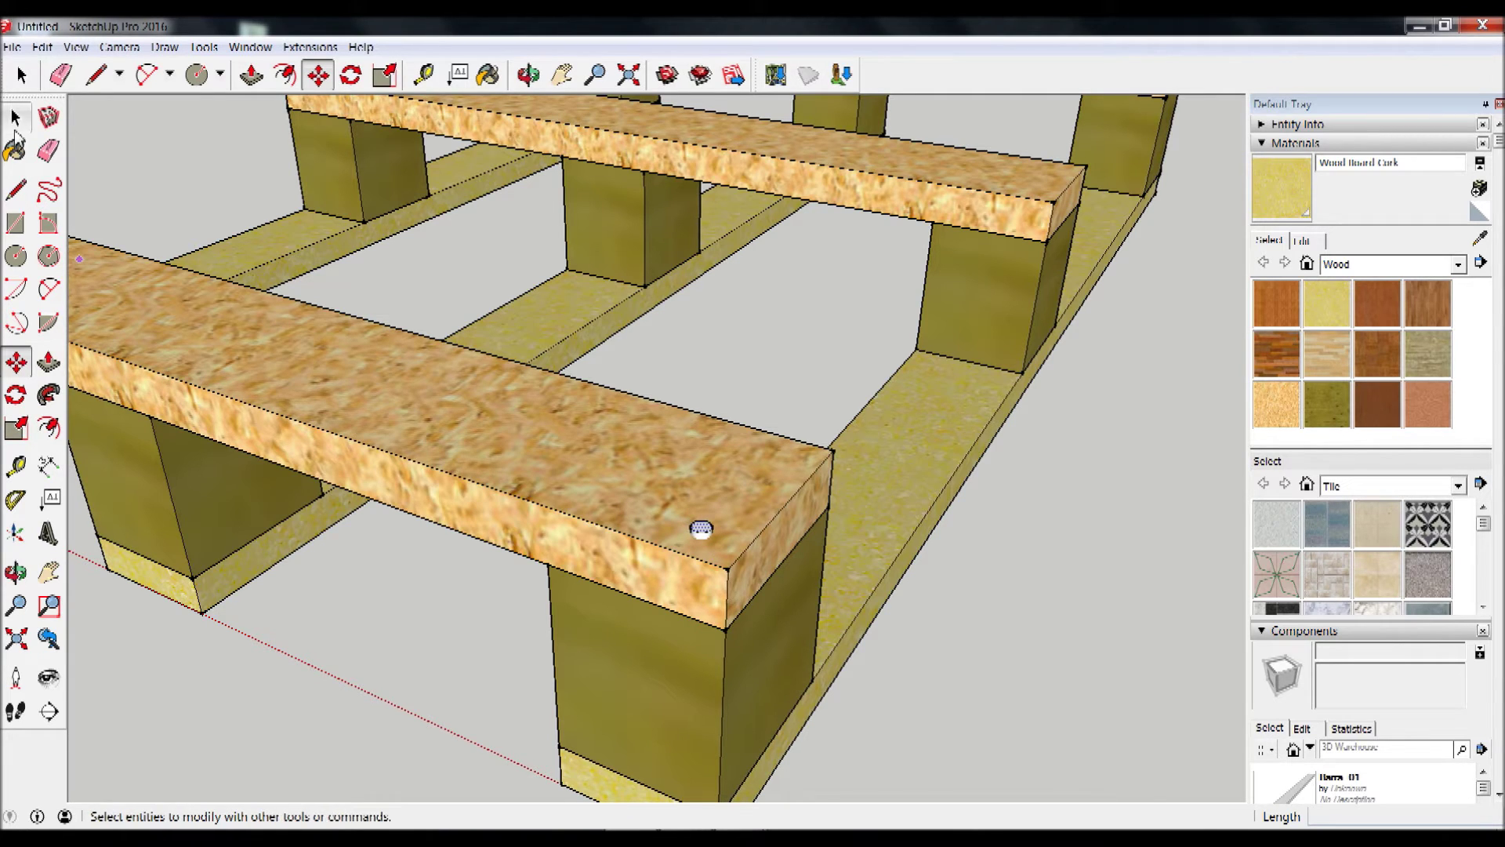
click(15, 125)
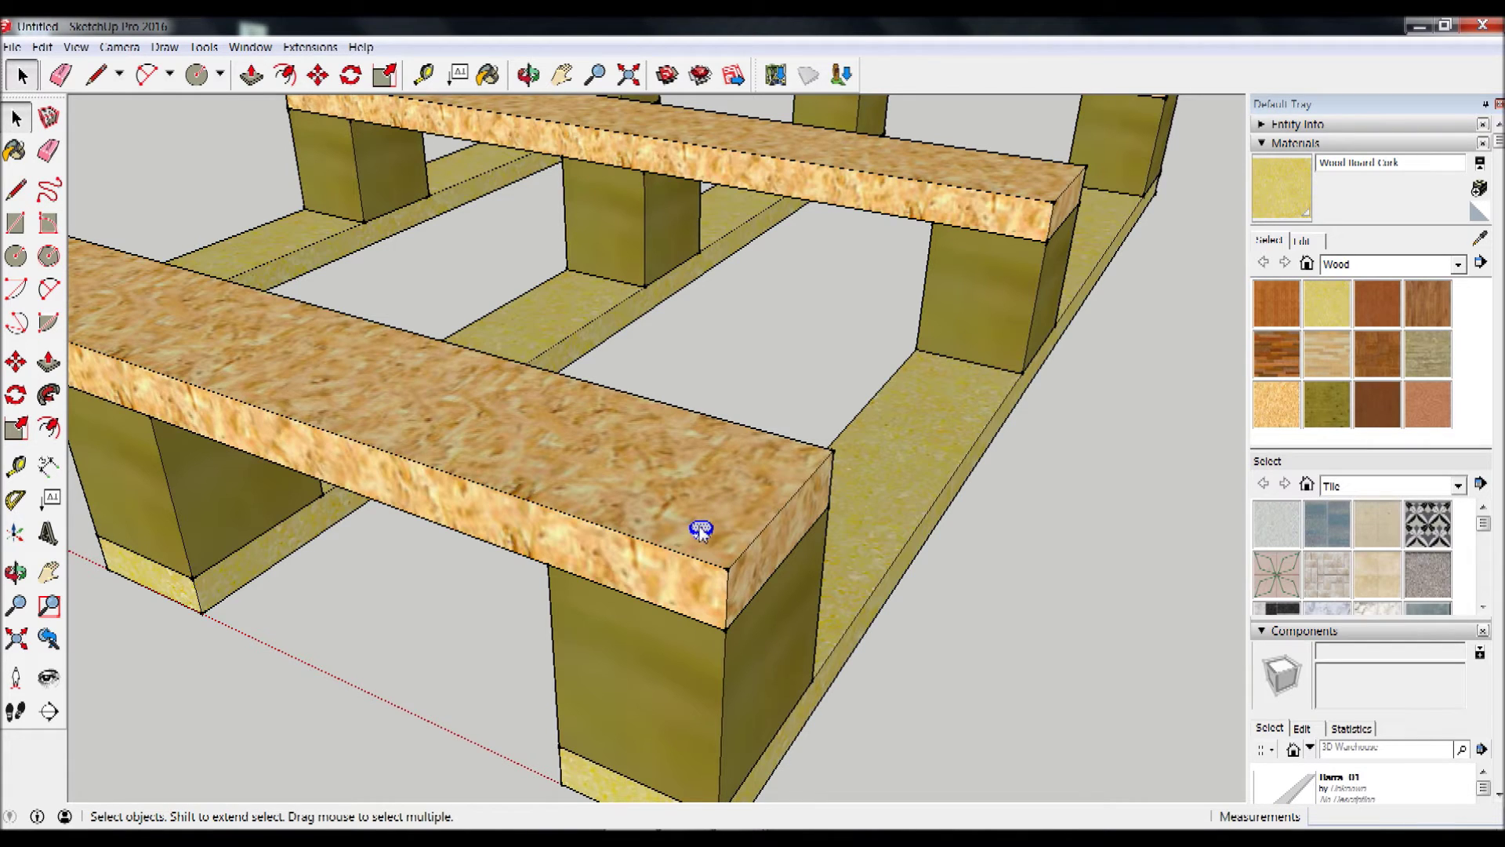
Step: Make the screw a component, typing 'P' in the Create Component dialog
right_click(703, 531)
click(769, 299)
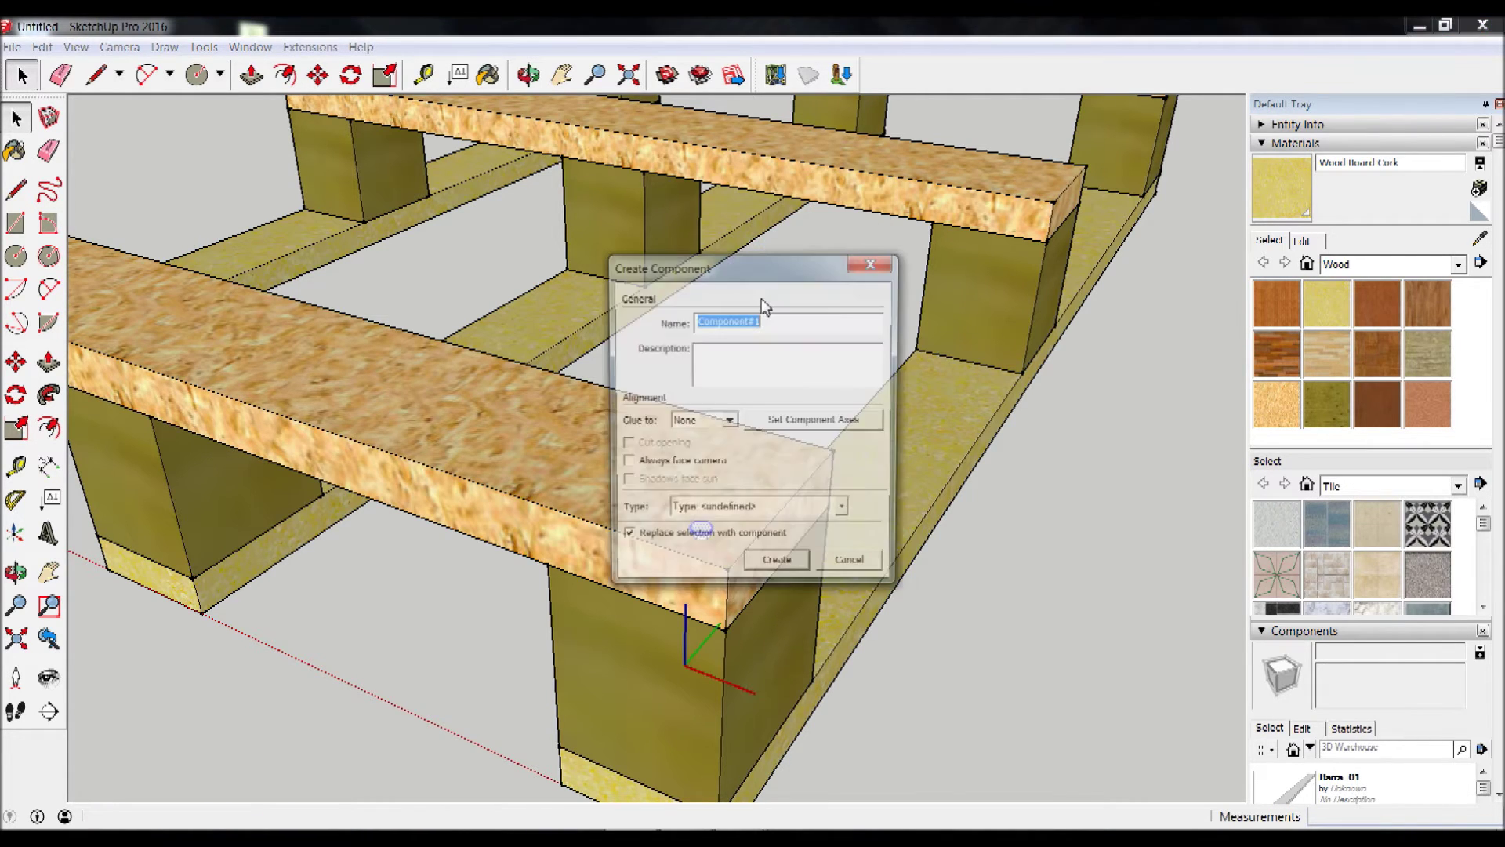
text(Prego)
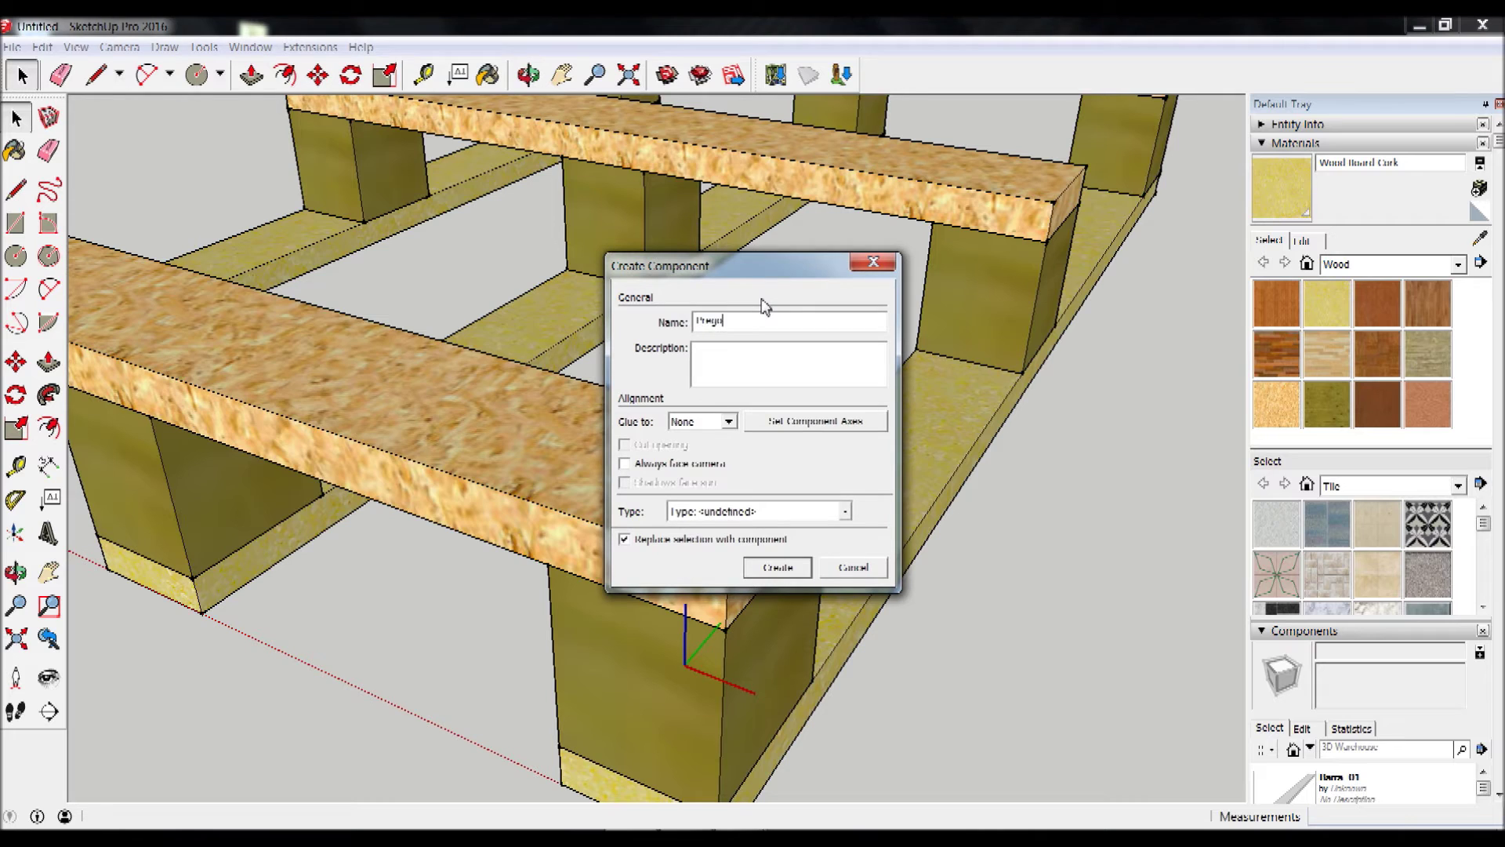
click(787, 570)
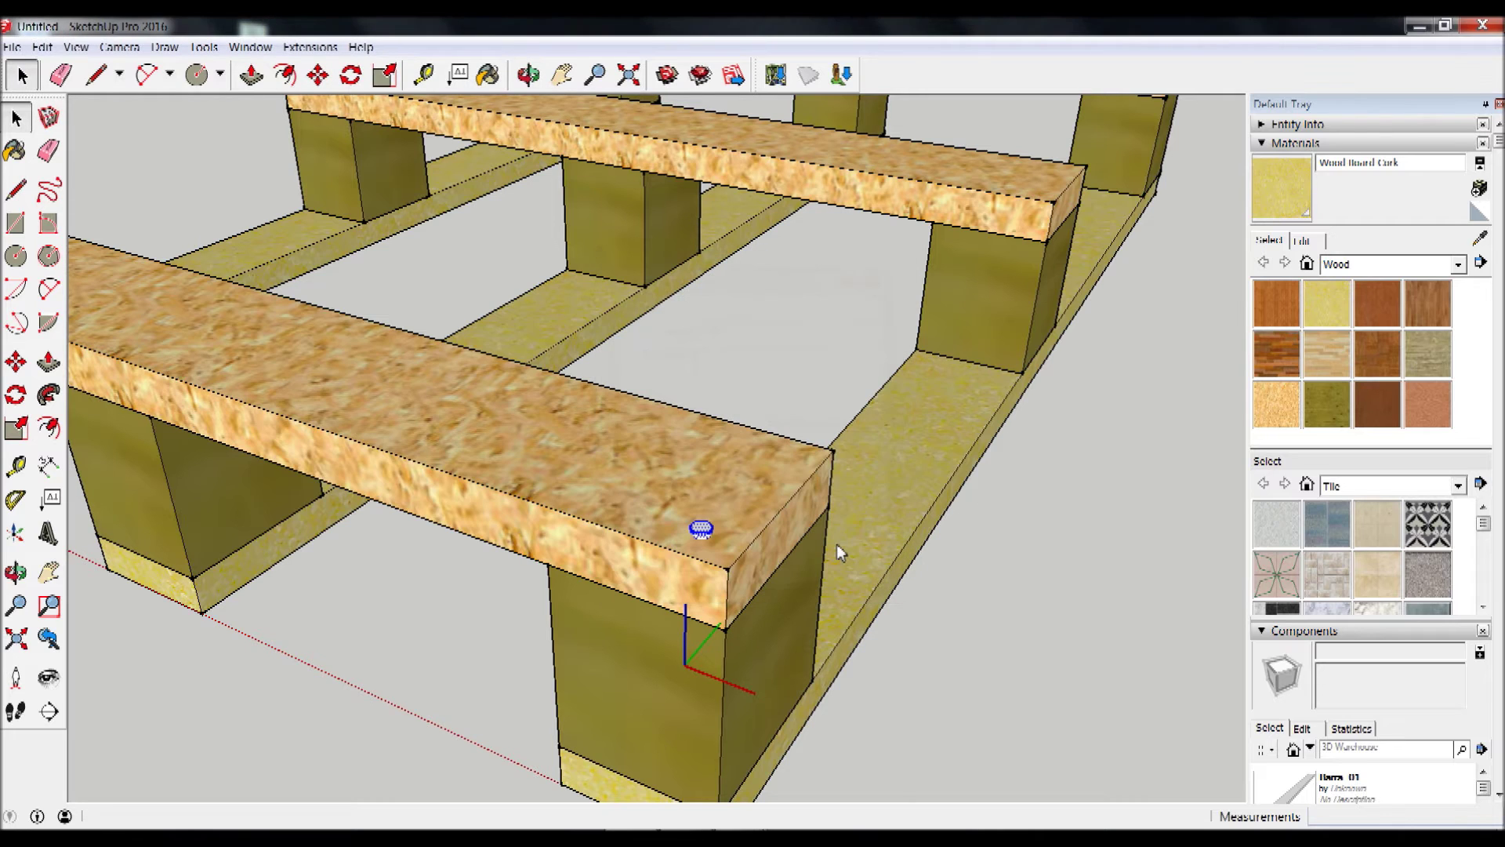
Step: Ctrl+Move copy the screw to place a second screw further along the board
click(16, 361)
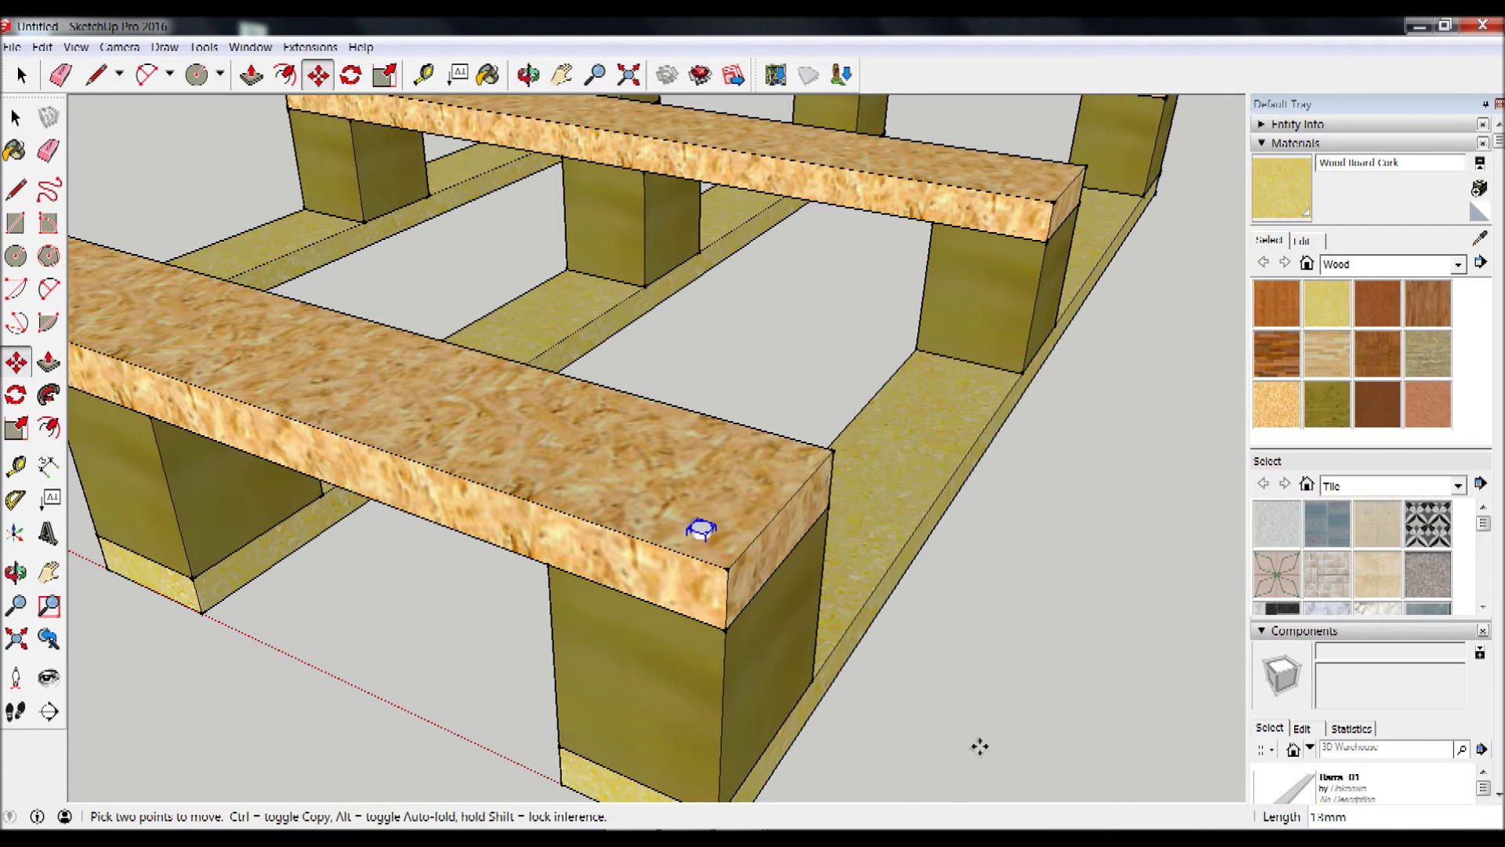
key(ctrl)
click(1000, 720)
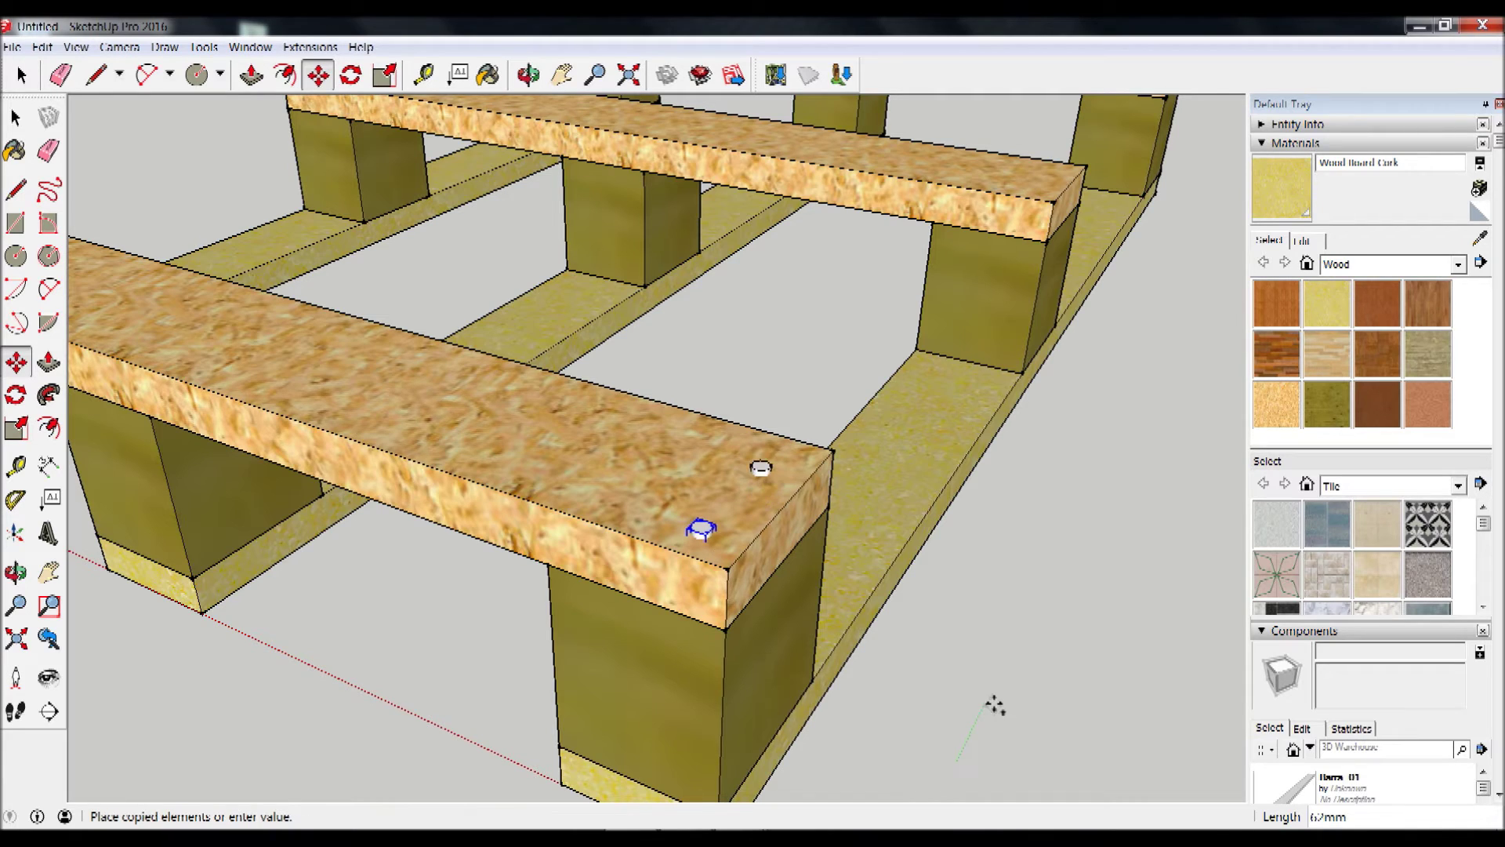
click(994, 694)
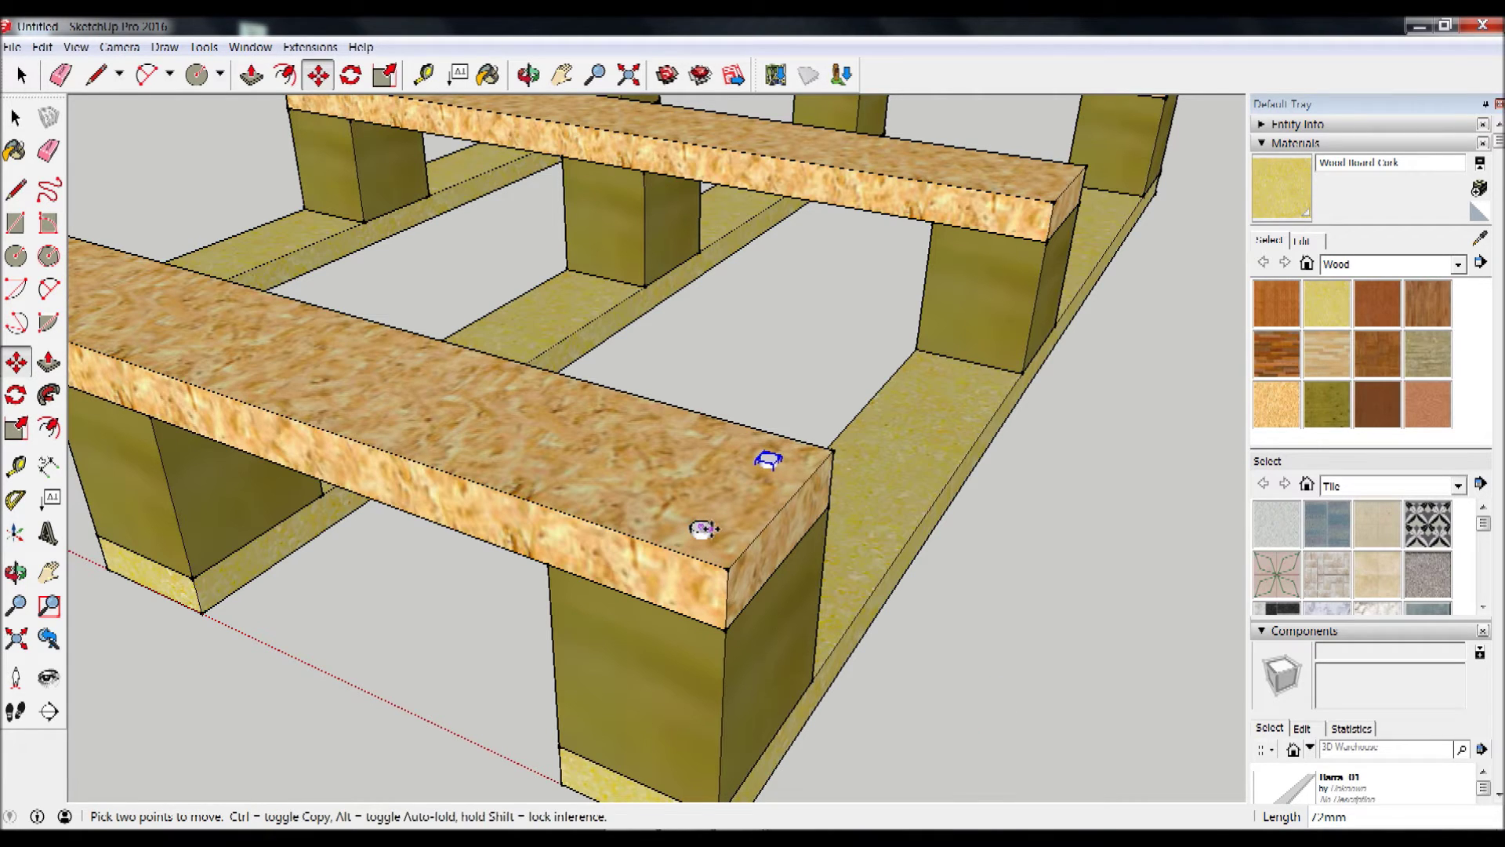
click(15, 117)
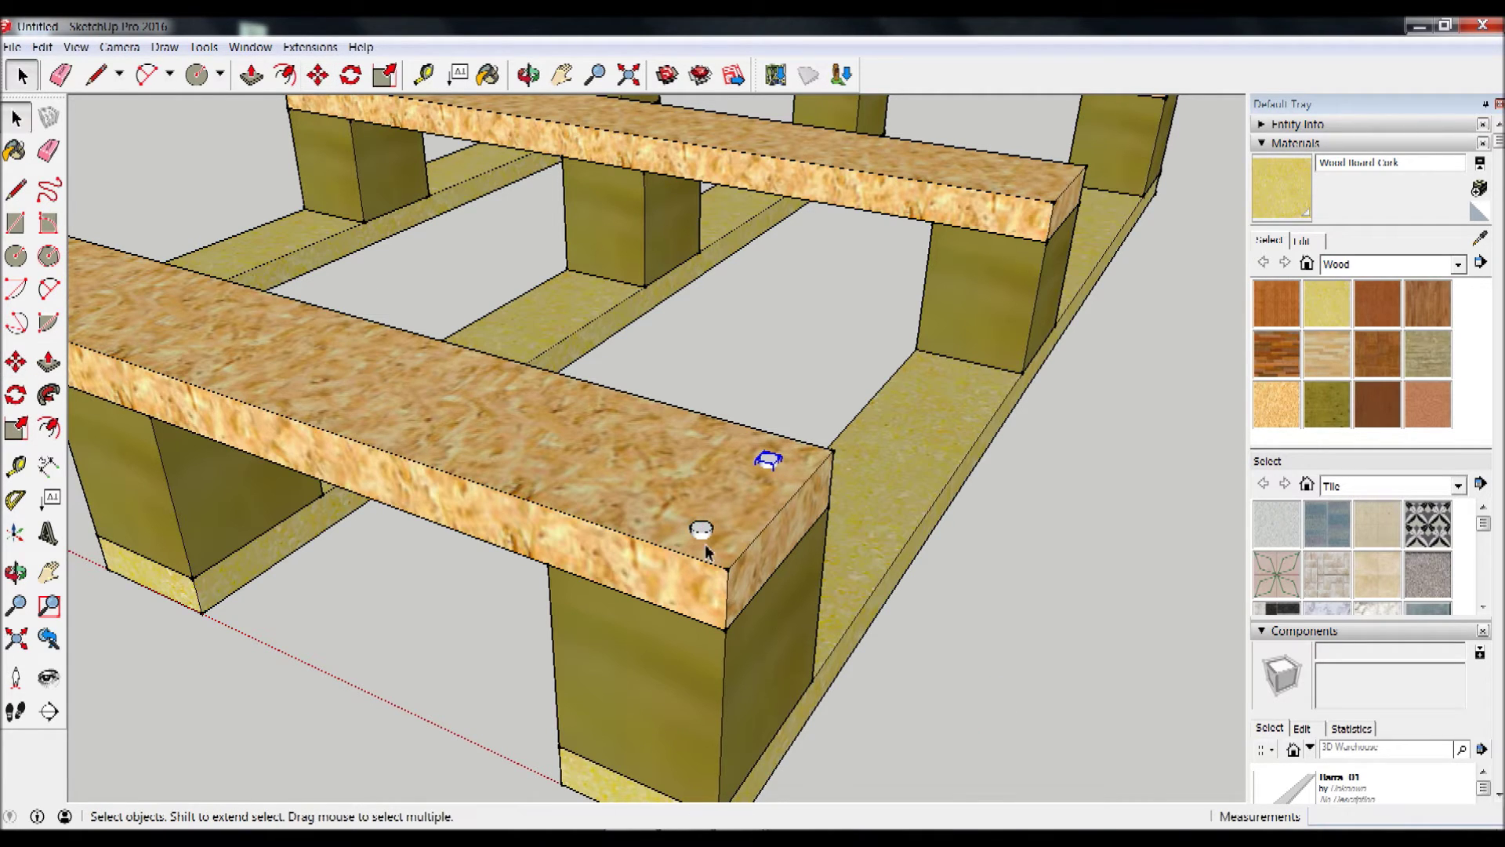
Step: Copy the pair of screws across the board end to make four screws
click(771, 465)
click(16, 361)
click(1085, 717)
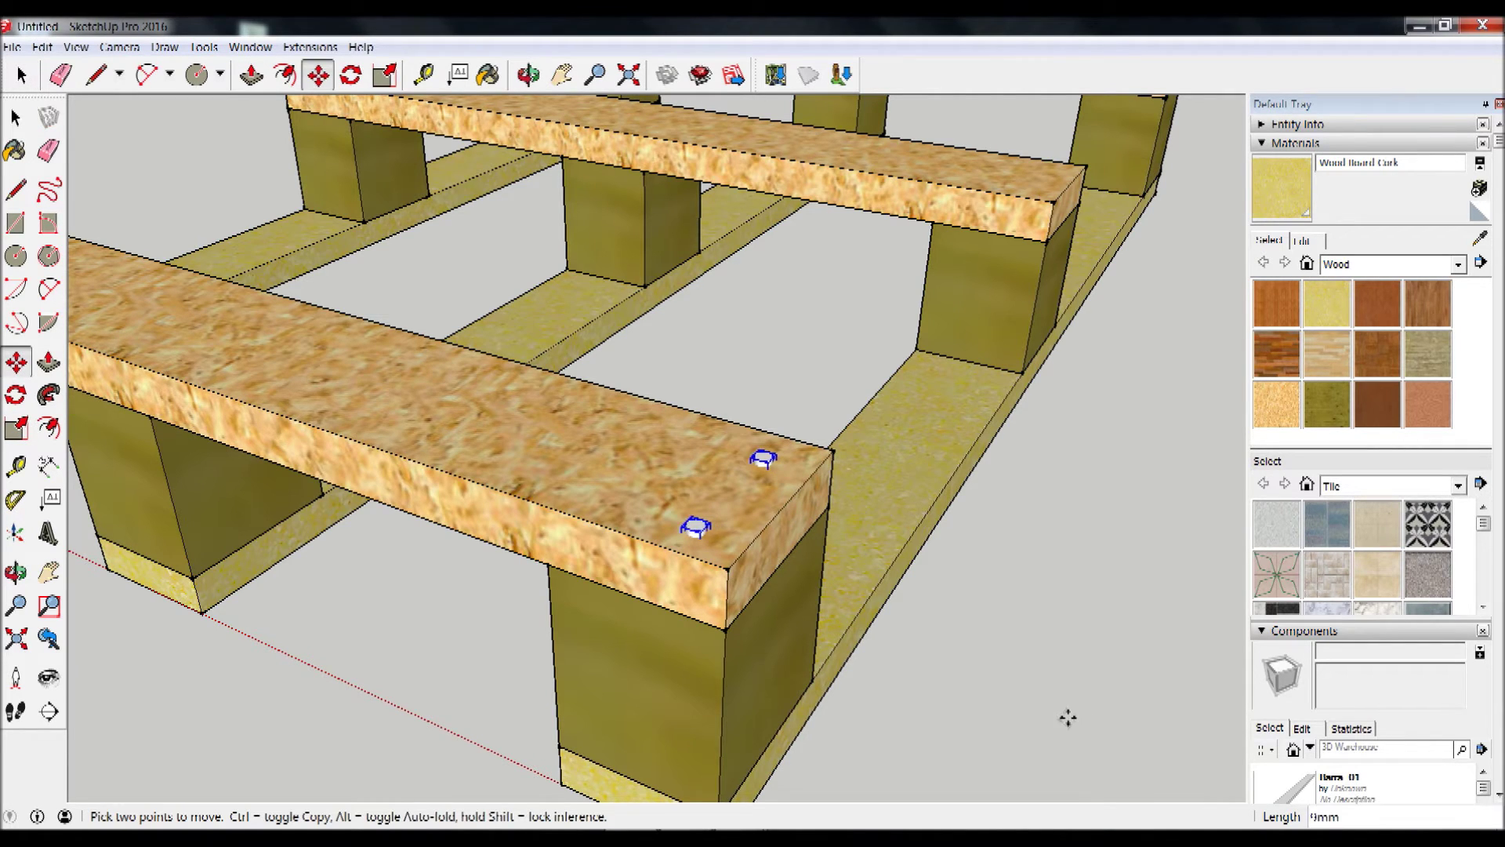
key(ctrl)
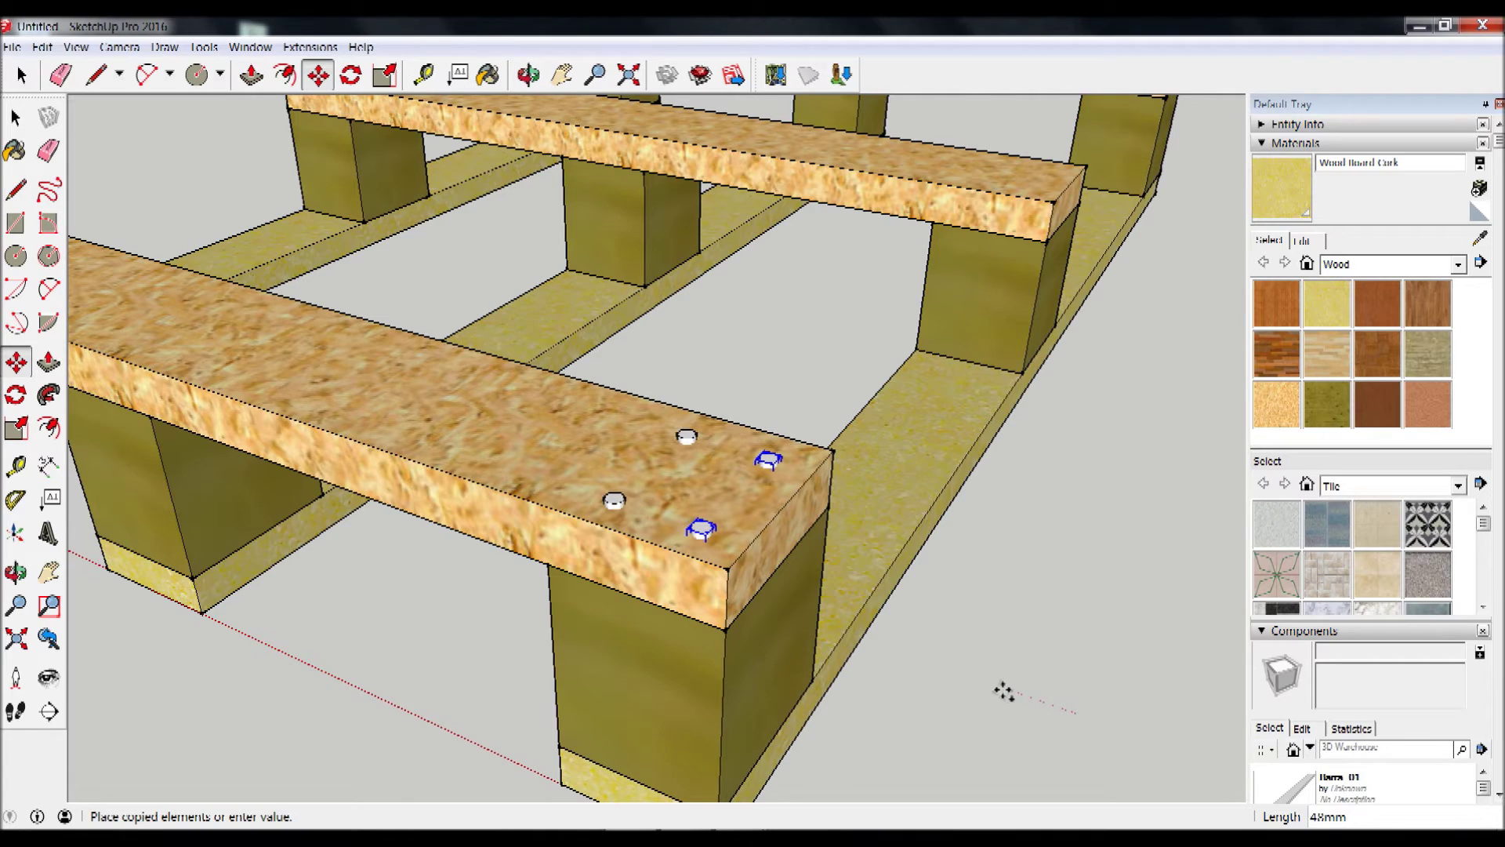
click(1004, 691)
key(space)
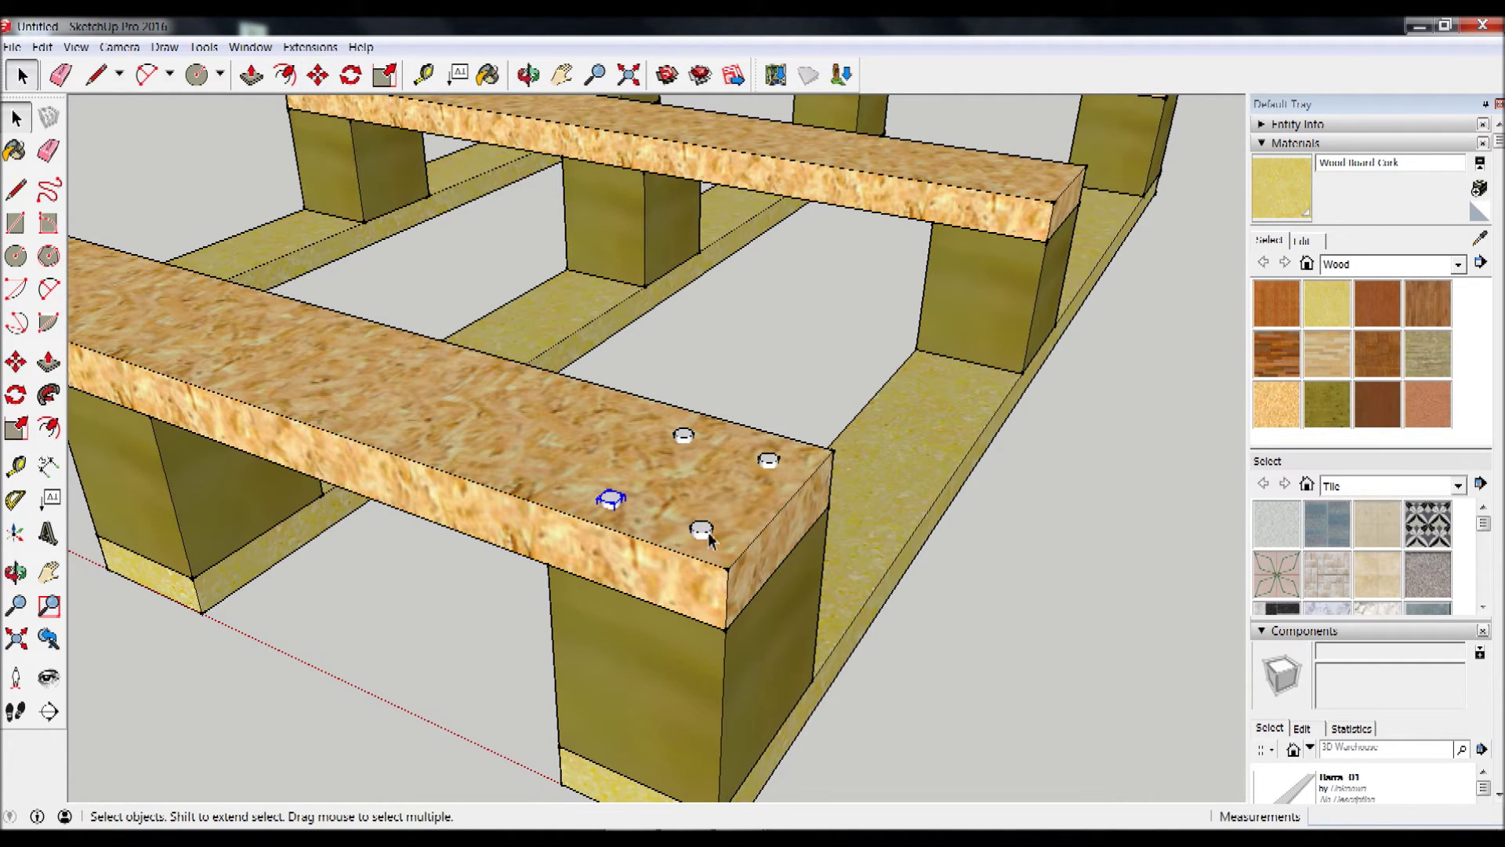
Step: Select all four screws and start moving them from a board corner
shift+click(769, 460)
shift+click(683, 436)
click(16, 362)
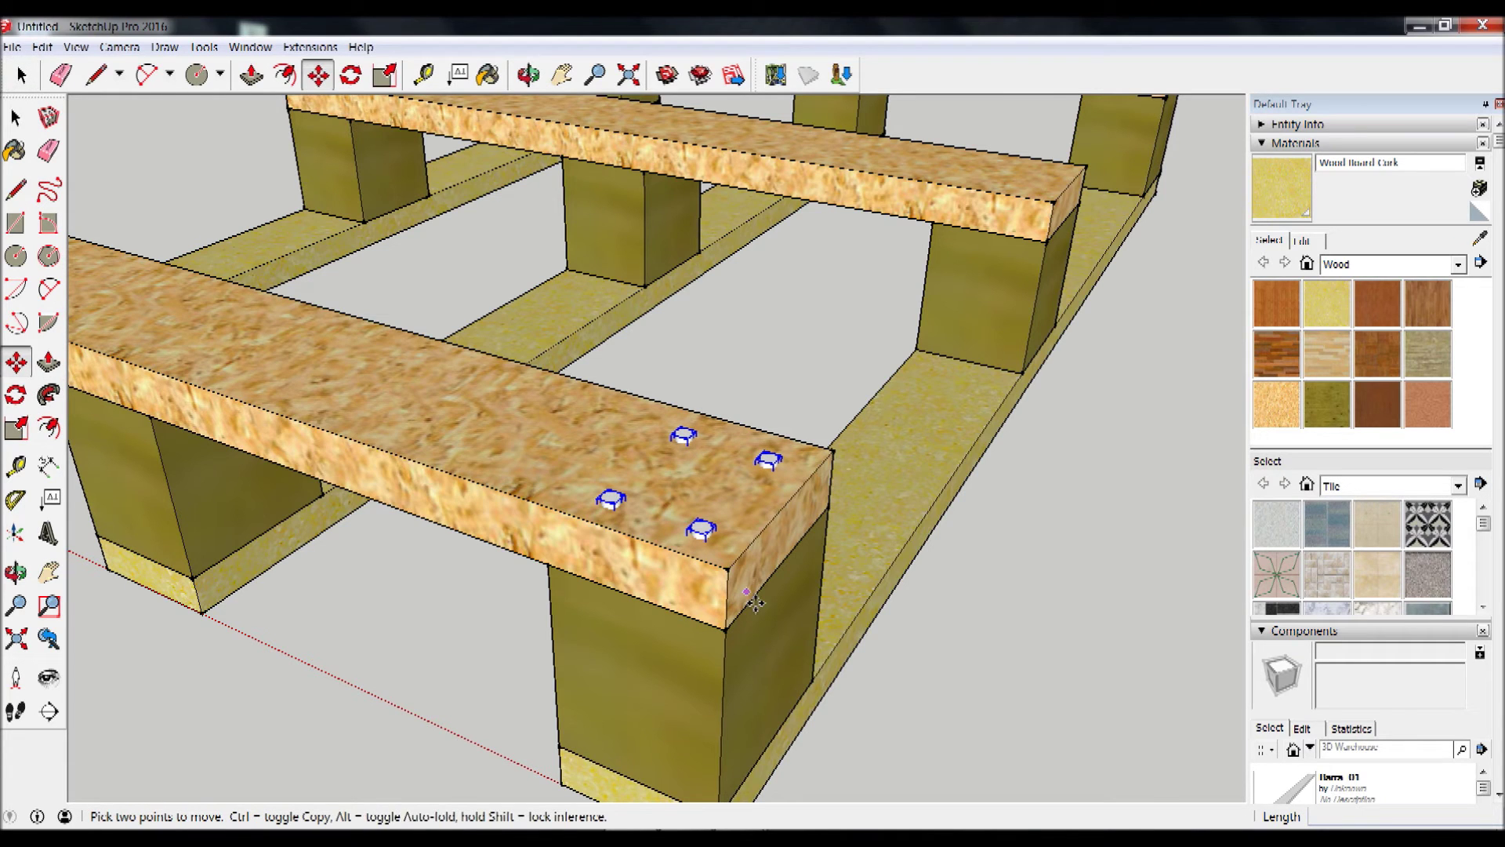
click(724, 629)
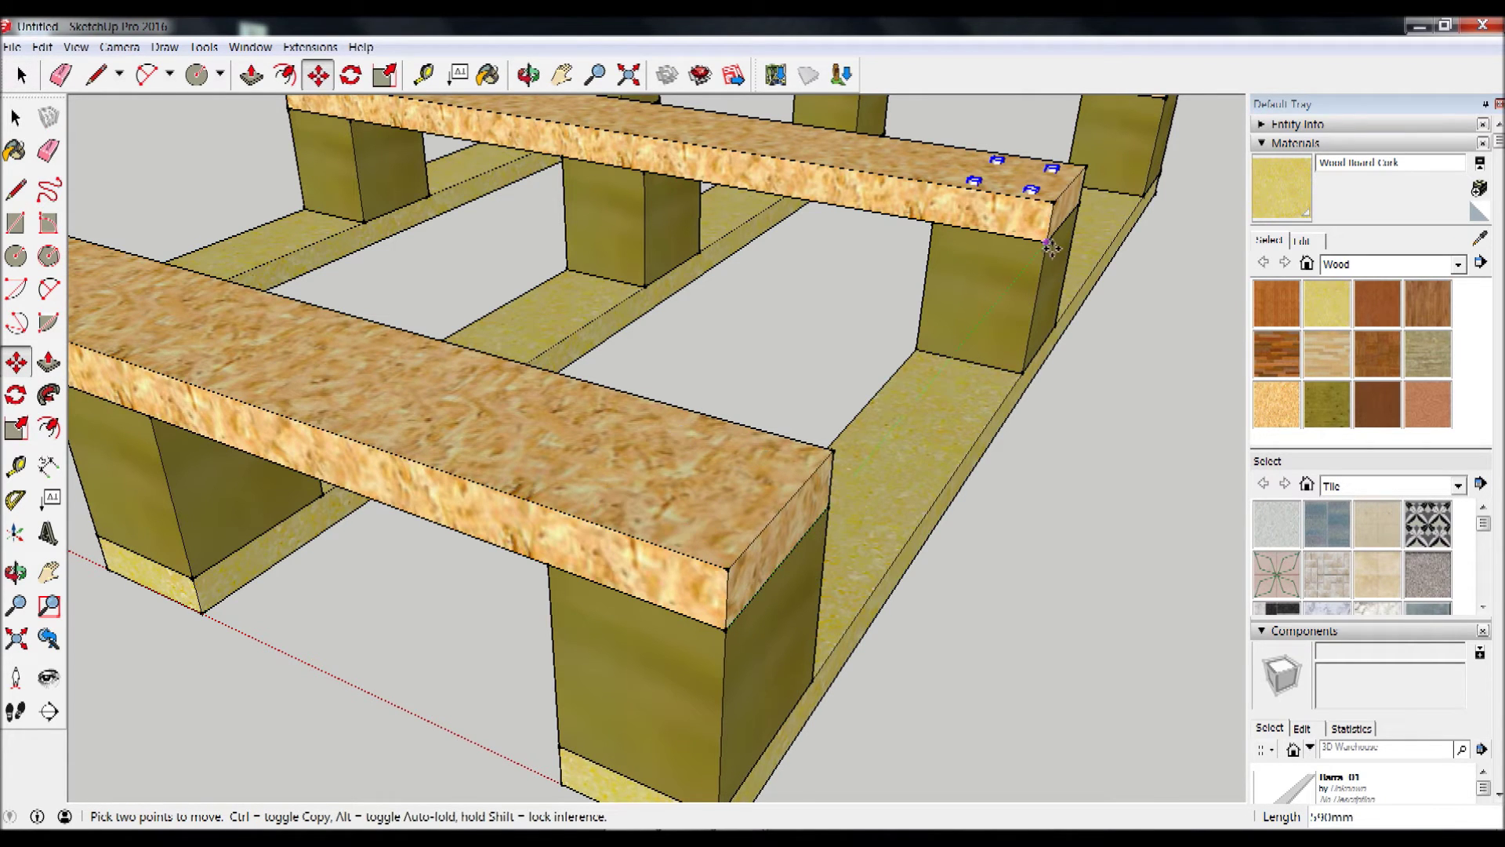
Step: Copy the four screws onto the middle board and orbit to see the whole pallet
key(ctrl)
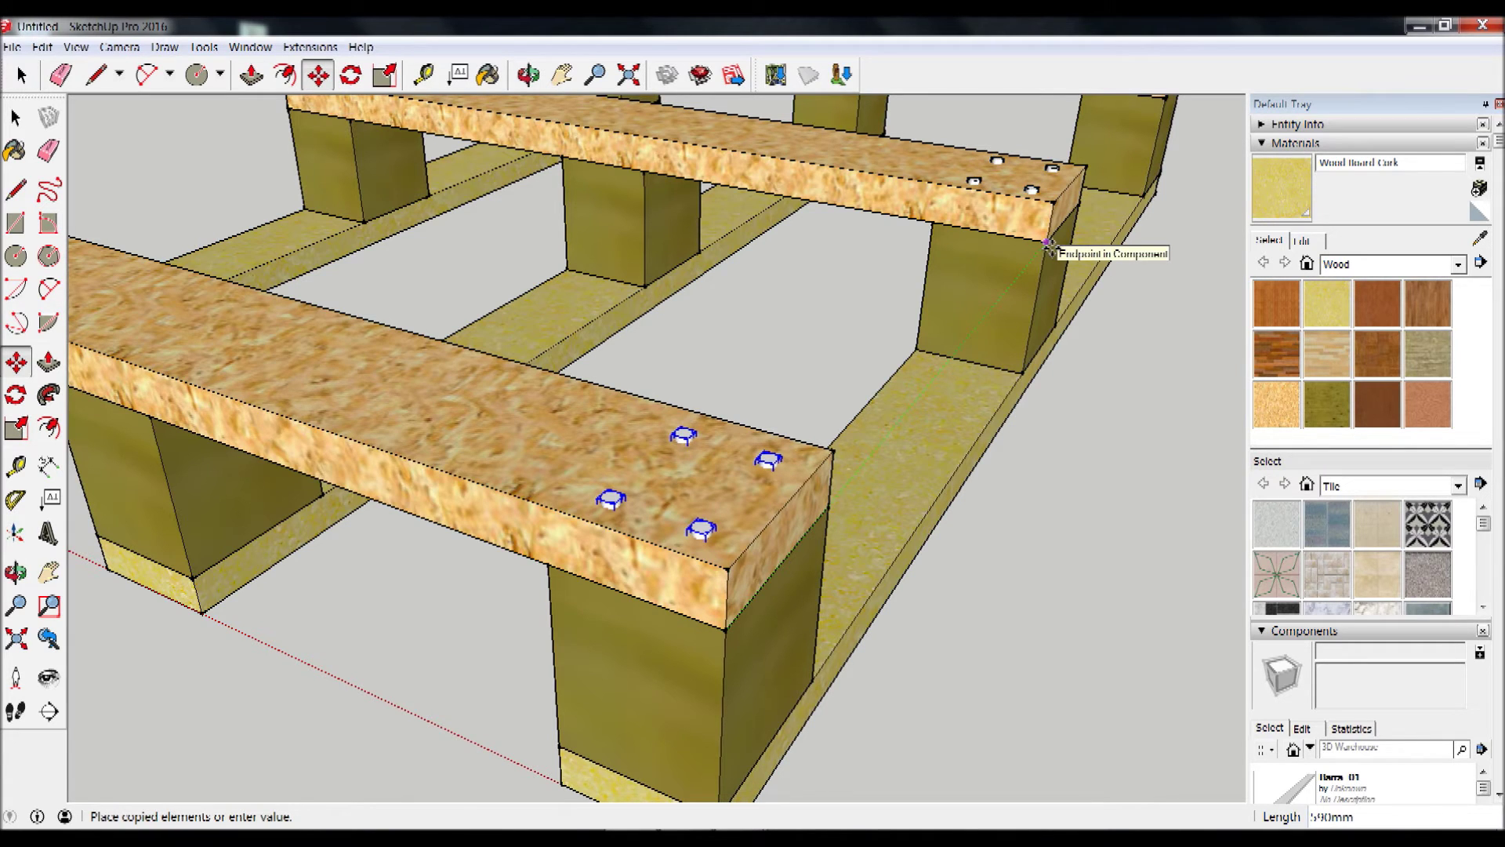
click(1048, 242)
scroll(1048, 243, down, 3)
key(o)
drag(1074, 267, 1094, 235)
Step: Ctrl+Move copy the screws again onto the far top board
key(m)
click(1063, 288)
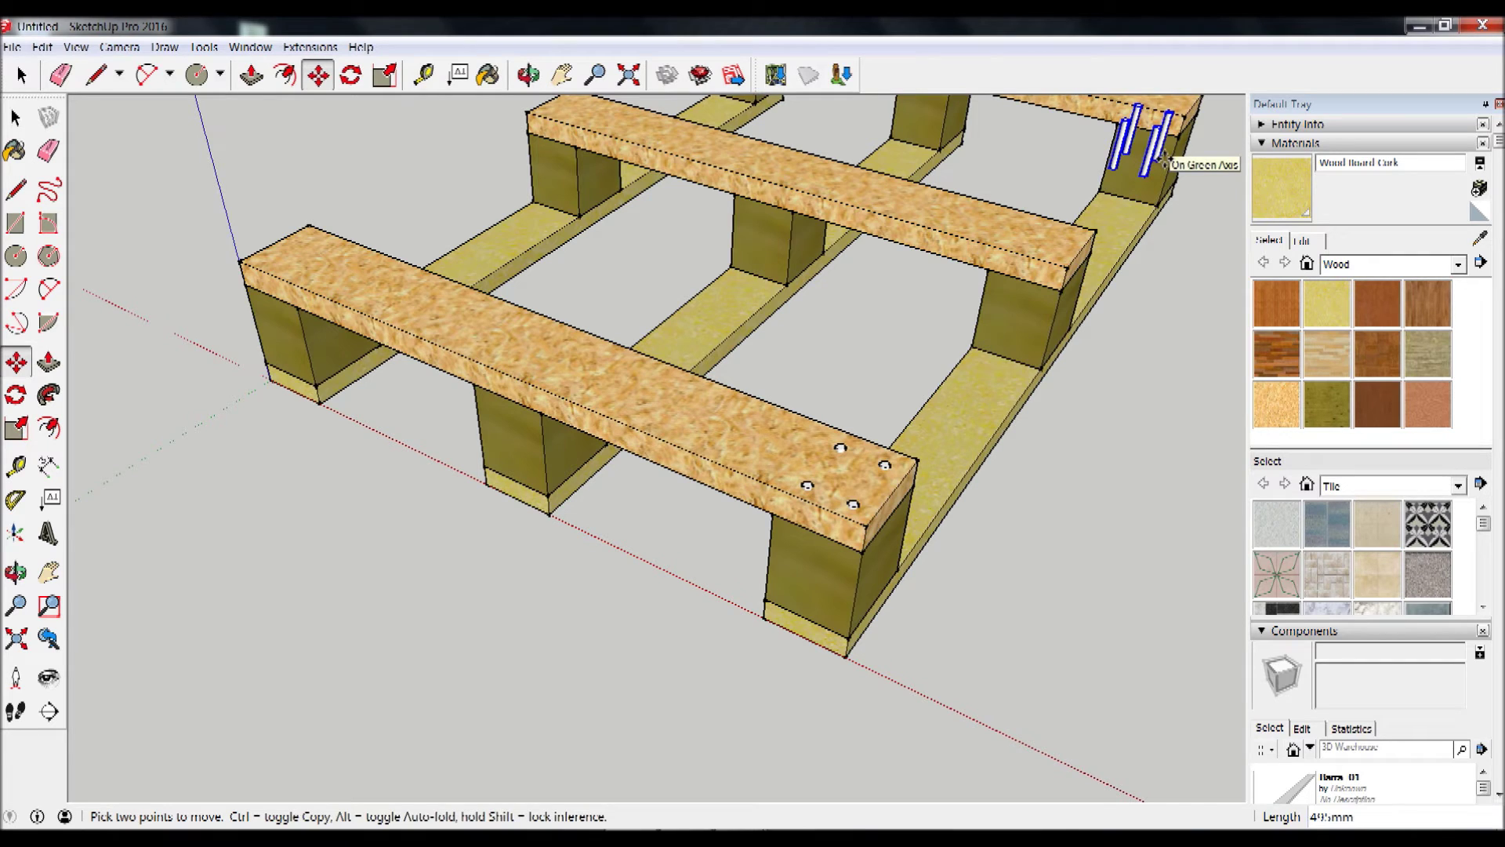
key(ctrl)
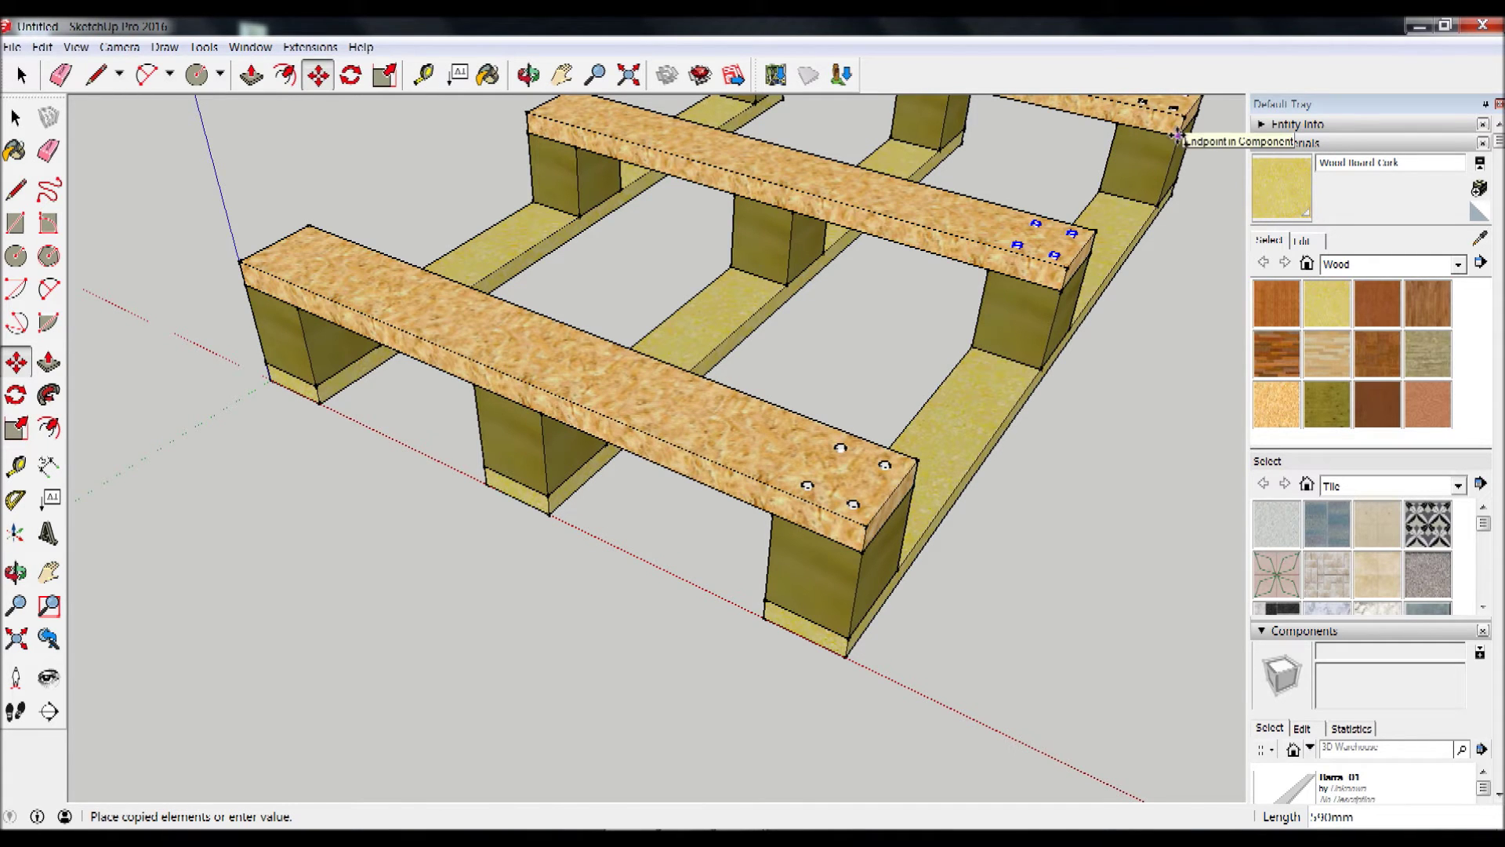
click(1141, 190)
scroll(1098, 282, down, 3)
scroll(1052, 380, up, 1)
scroll(1098, 258, up, 2)
scroll(1146, 142, up, 2)
scroll(1146, 142, down, 1)
Step: Box-select the screws on the front, middle and far boards
key(space)
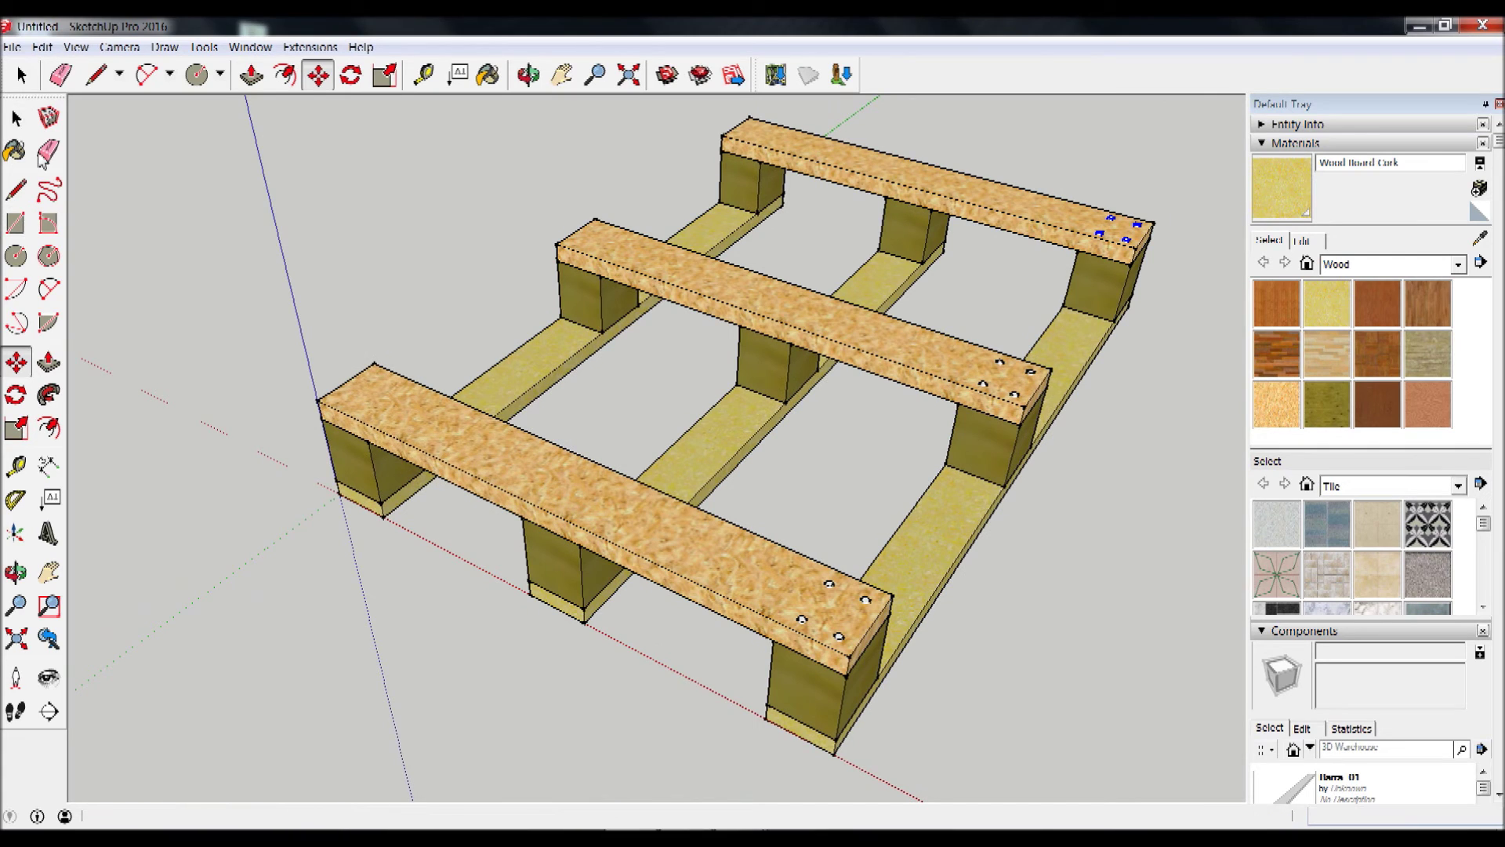
drag(754, 502, 908, 668)
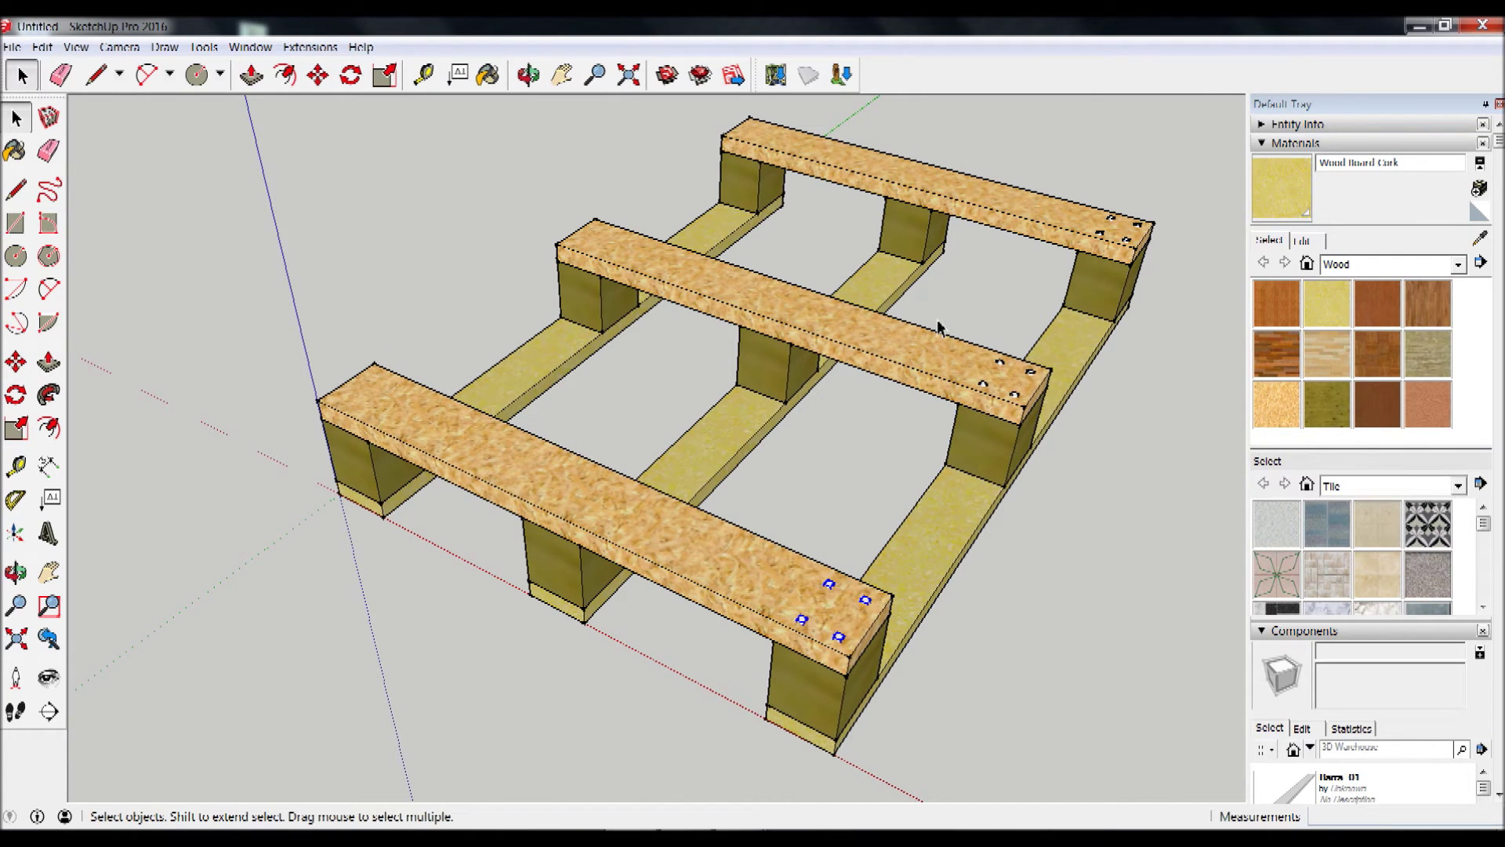
shift+drag(939, 306, 1074, 450)
shift+drag(1053, 178, 1176, 280)
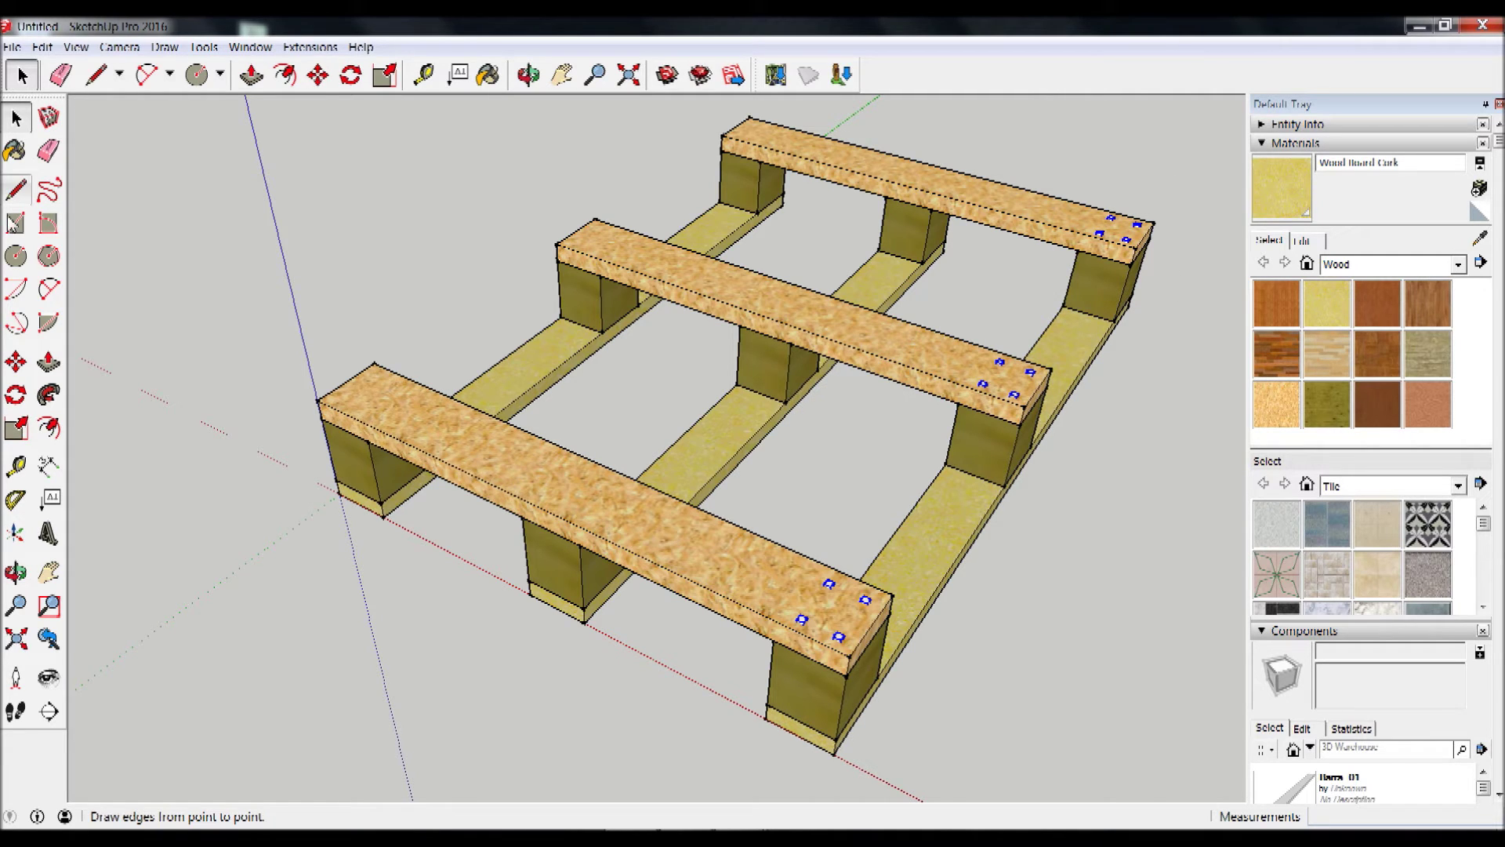
Step: Copy the selected screws to each board's centre and opposite end
click(15, 361)
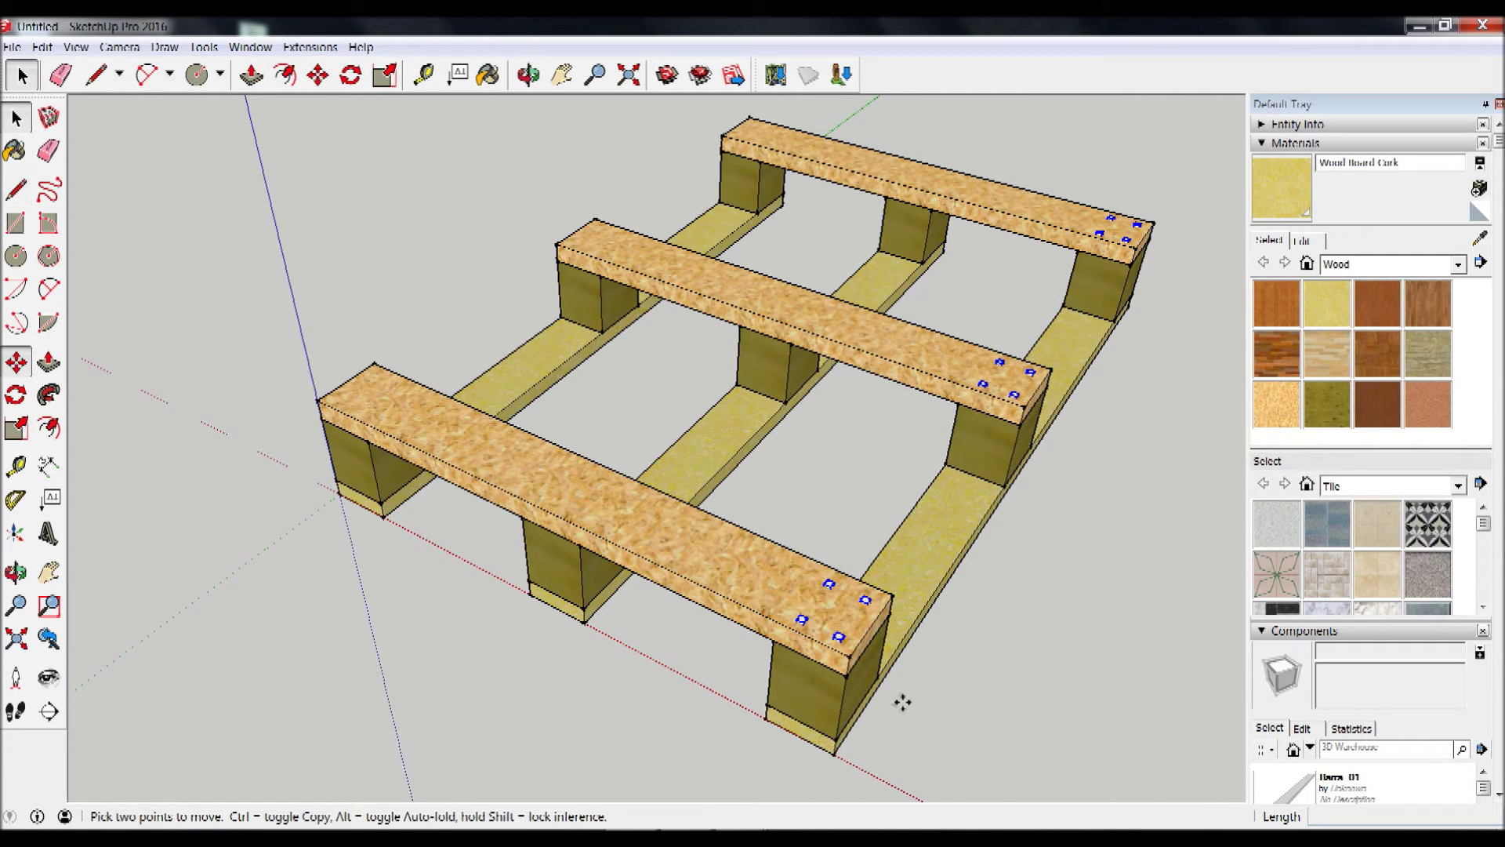
click(841, 686)
click(581, 541)
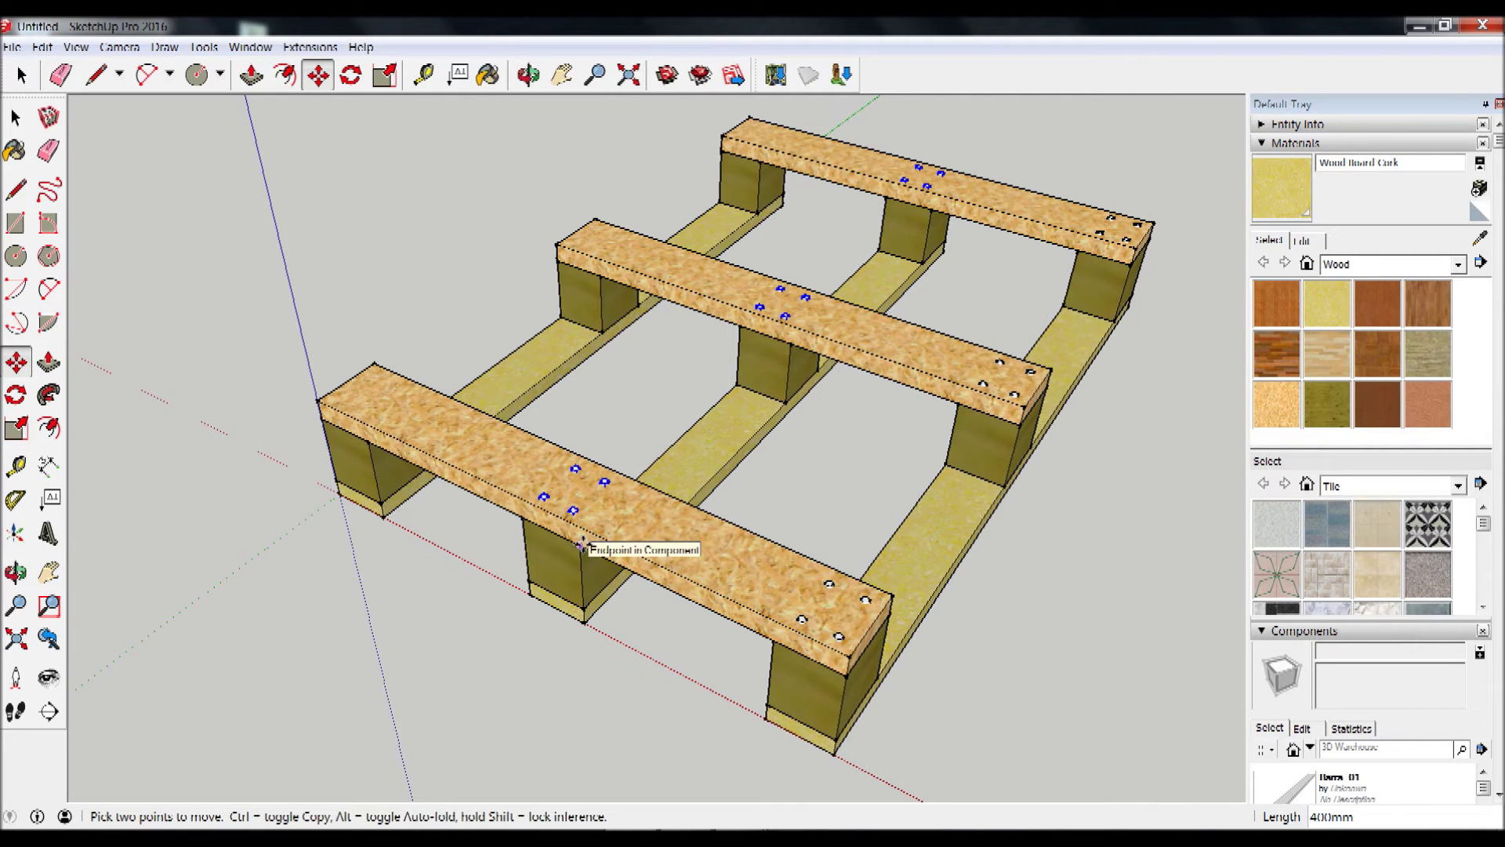
click(582, 541)
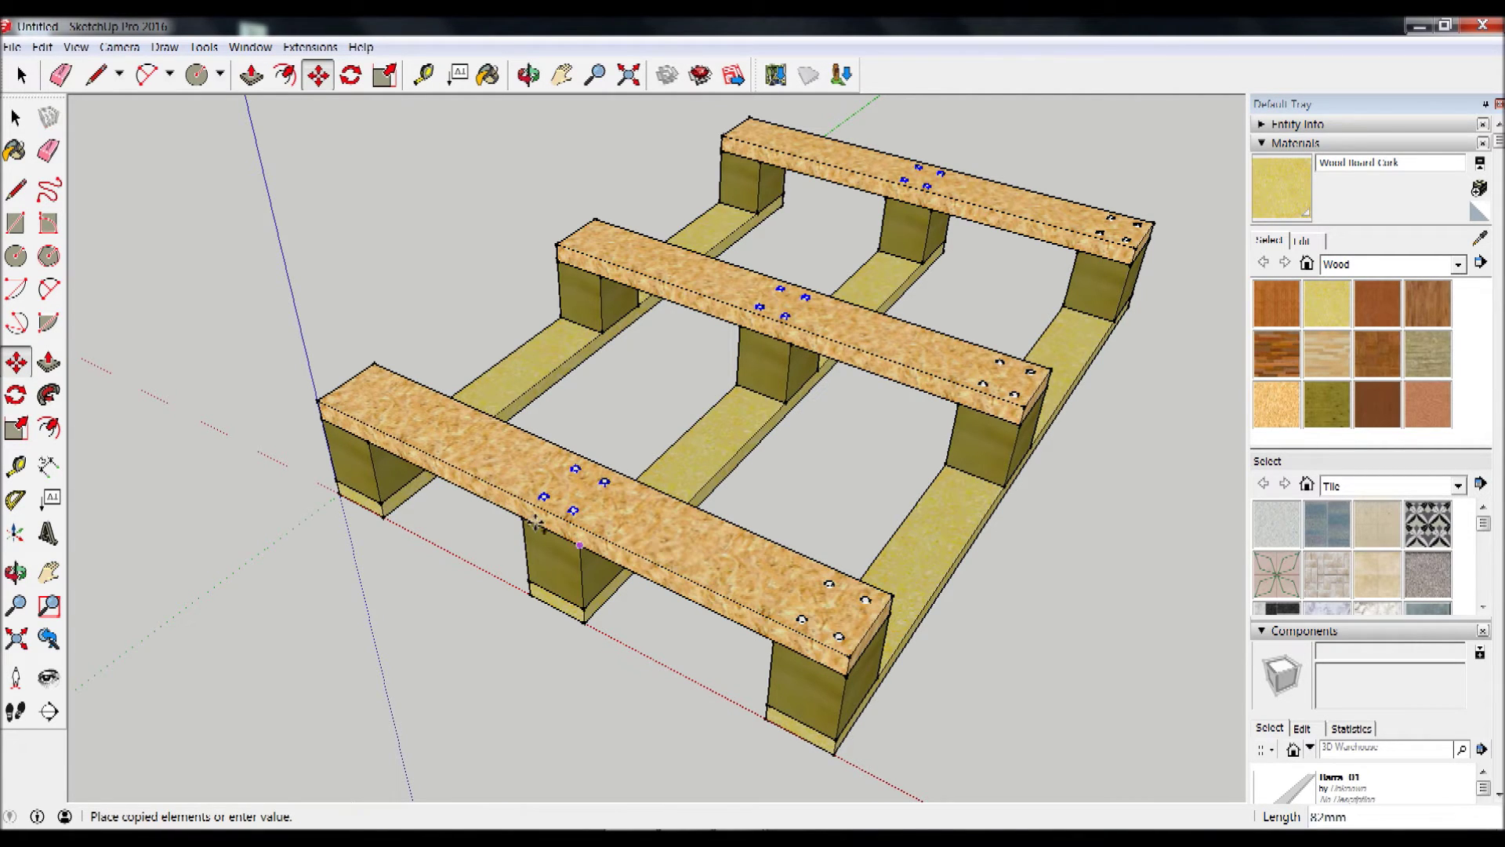
click(368, 446)
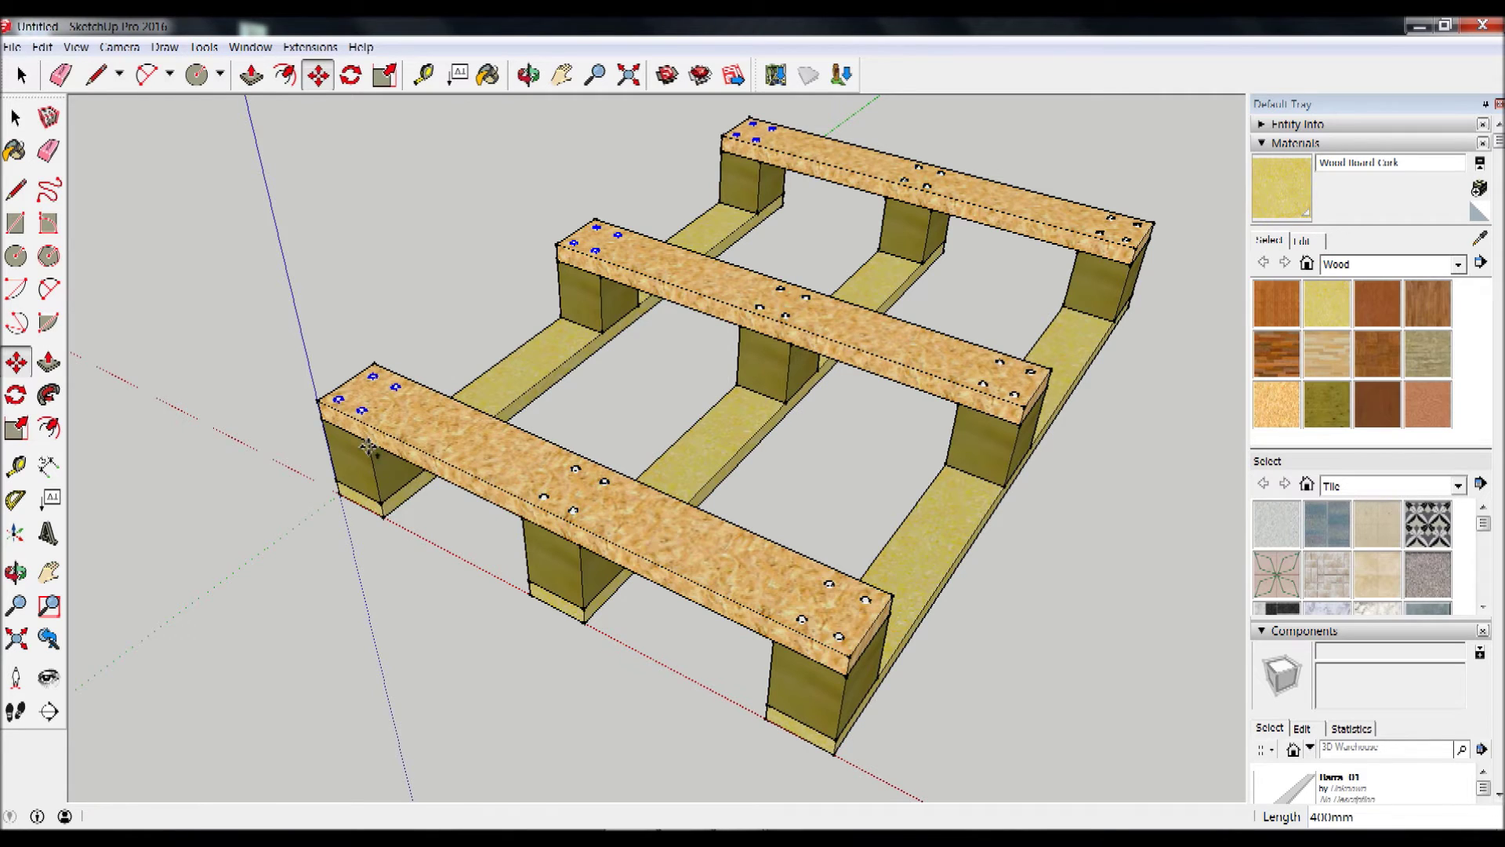
Step: Orbit and zoom extents to review the finished pallet, dismissing a notification
mouse_move(881, 479)
middle_down()
mouse_move(946, 322)
mouse_move(850, 393)
mouse_move(698, 444)
middle_up()
click(1487, 734)
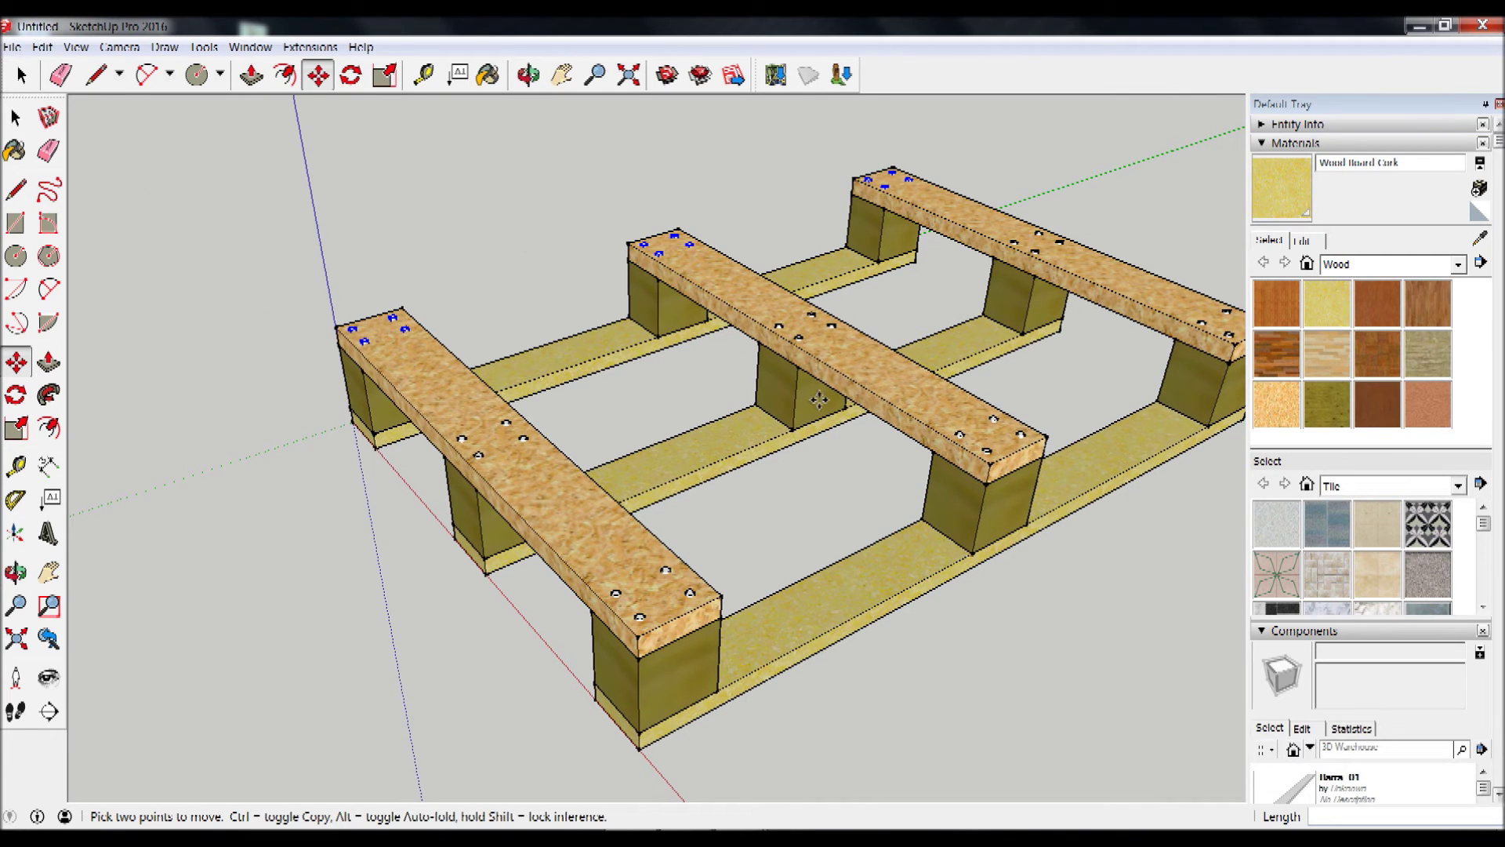
mouse_move(792, 368)
middle_down()
mouse_move(857, 125)
mouse_move(790, 295)
mouse_move(807, 259)
mouse_move(694, 737)
middle_up()
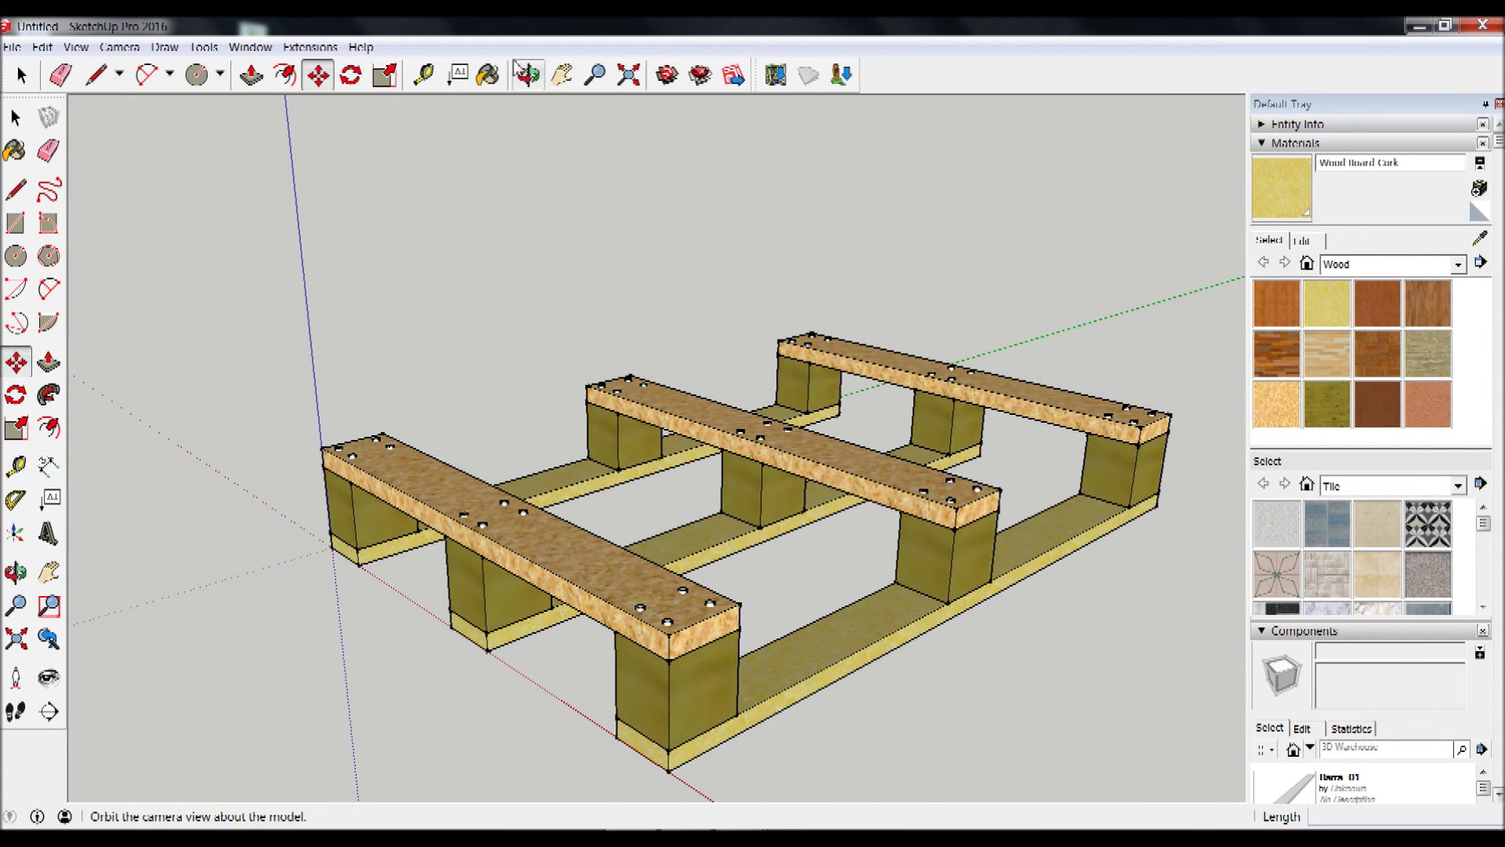
click(633, 74)
mouse_move(609, 185)
middle_down()
mouse_move(713, 443)
mouse_move(620, 69)
middle_up()
click(630, 74)
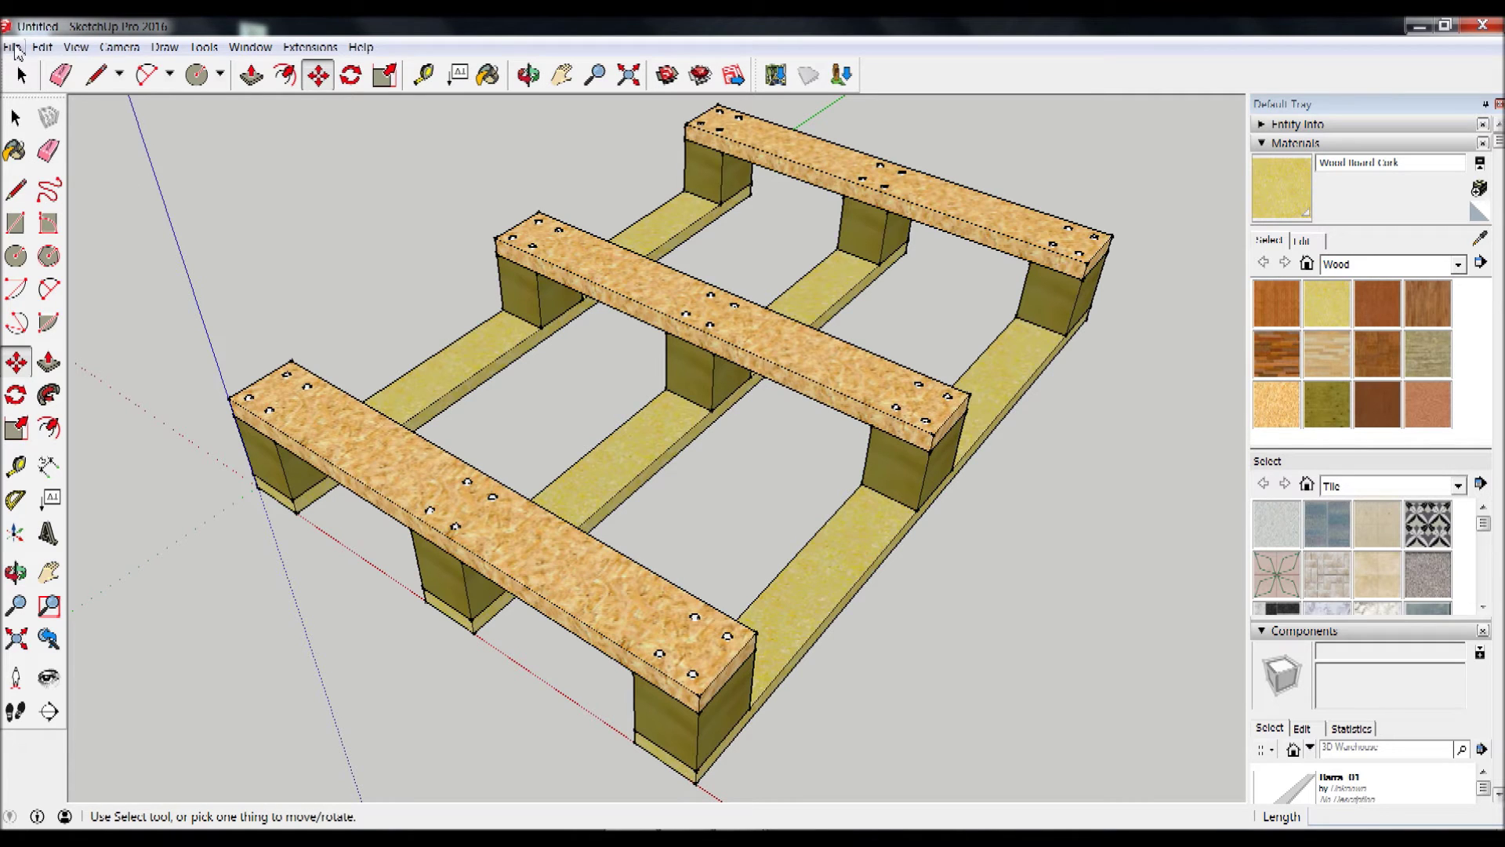
click(14, 49)
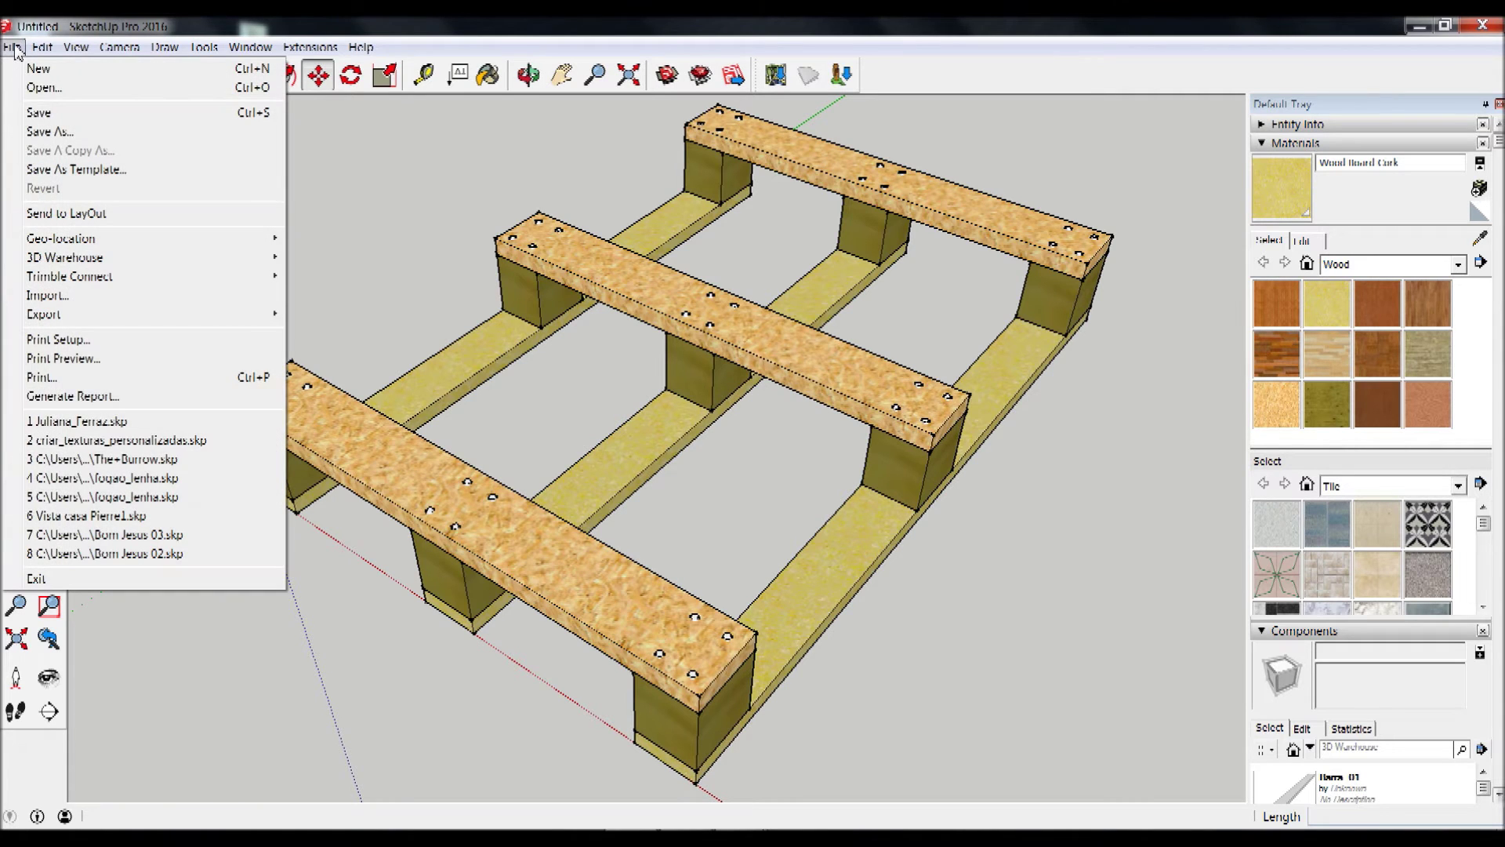
Step: Start Generate Report and edit the Component Quantities Report template
click(80, 400)
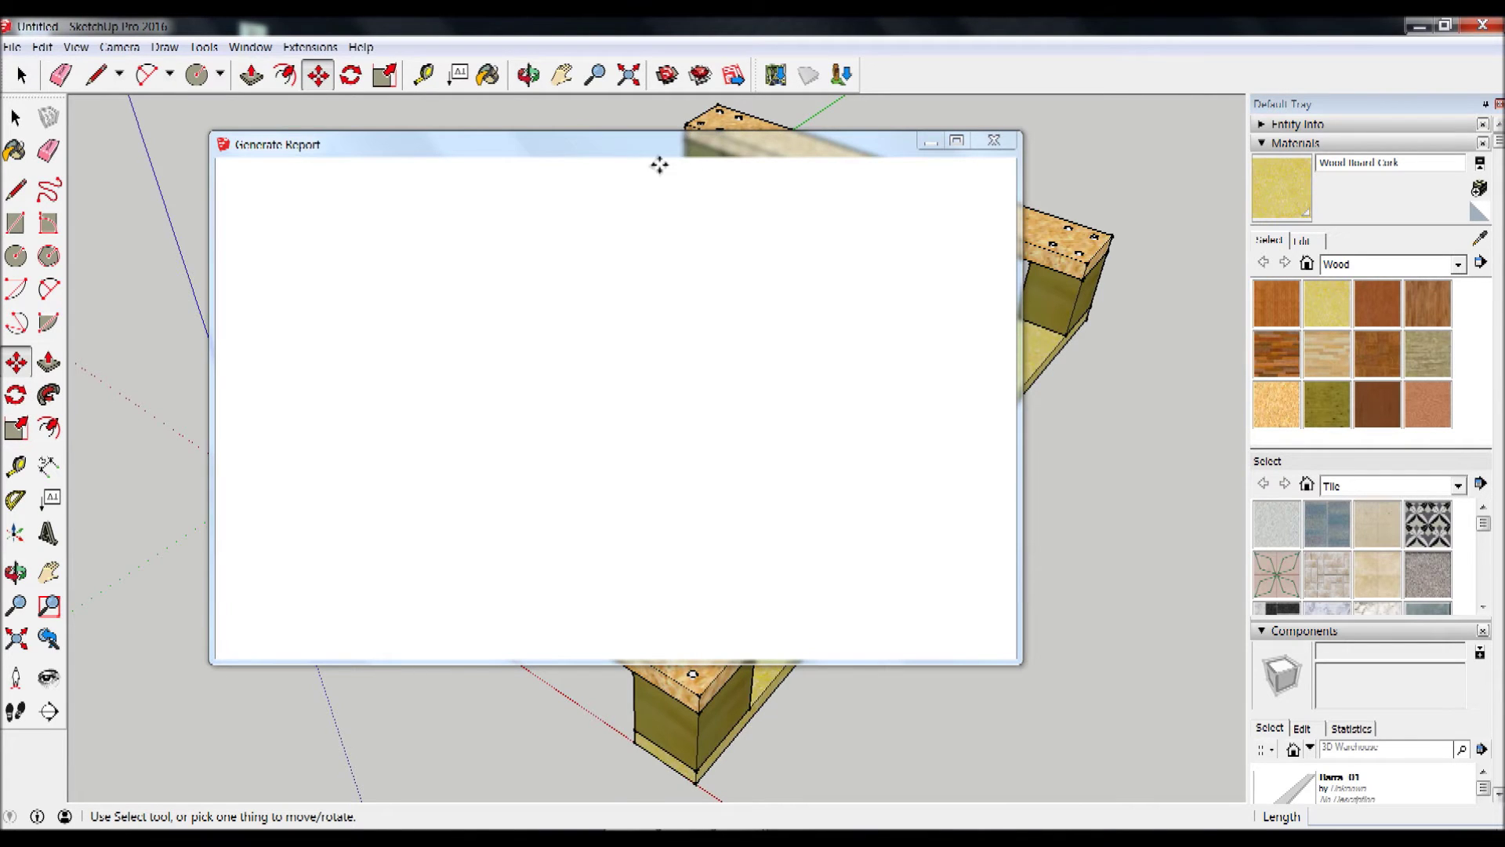
drag(662, 148, 643, 153)
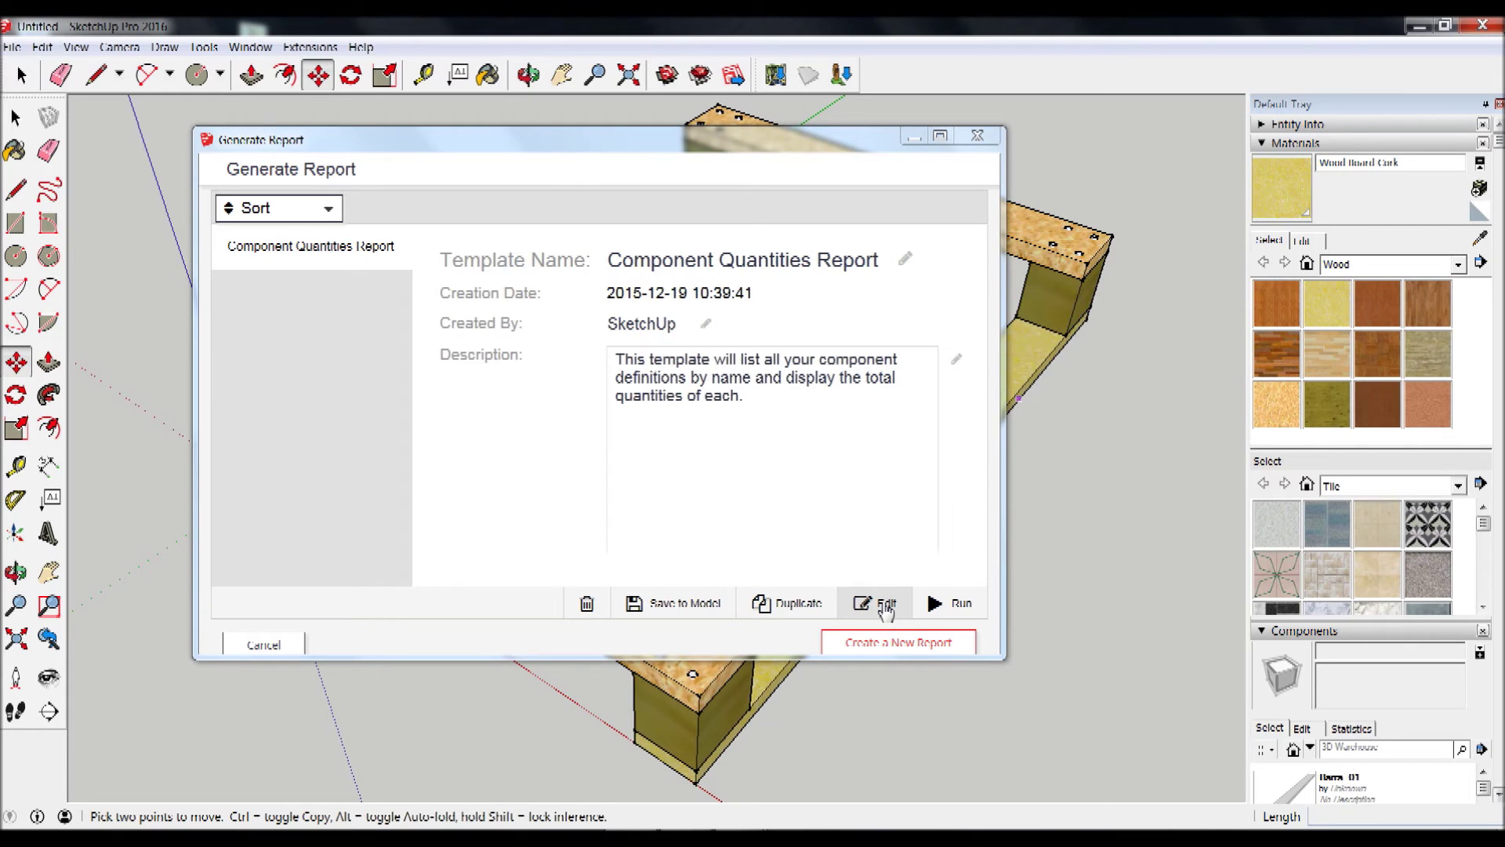
click(886, 608)
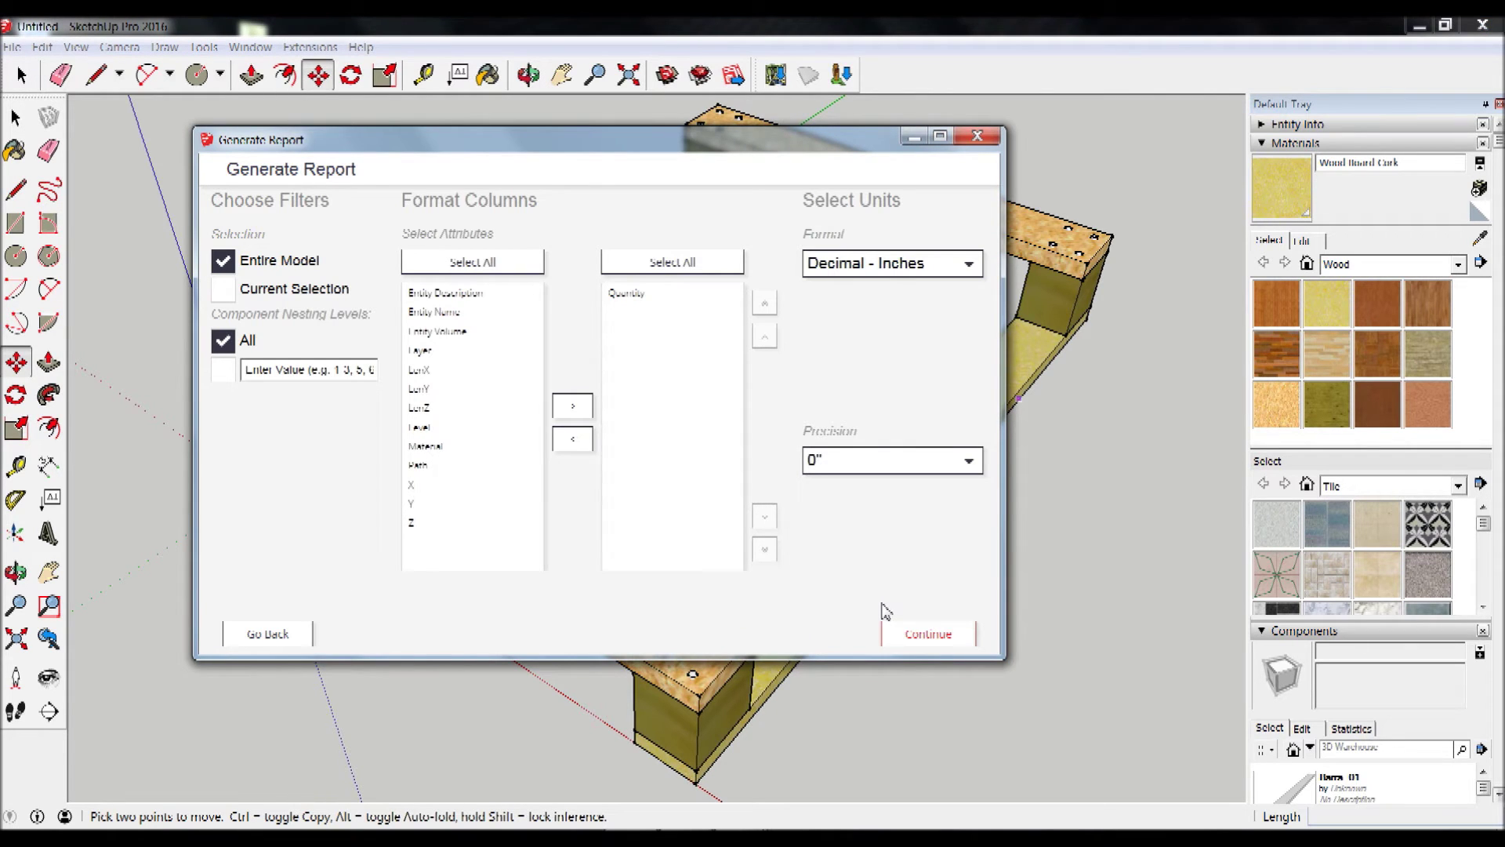
mouse_move(382, 143)
mouse_down()
mouse_move(804, 219)
mouse_move(747, 197)
mouse_up()
drag(633, 202, 554, 171)
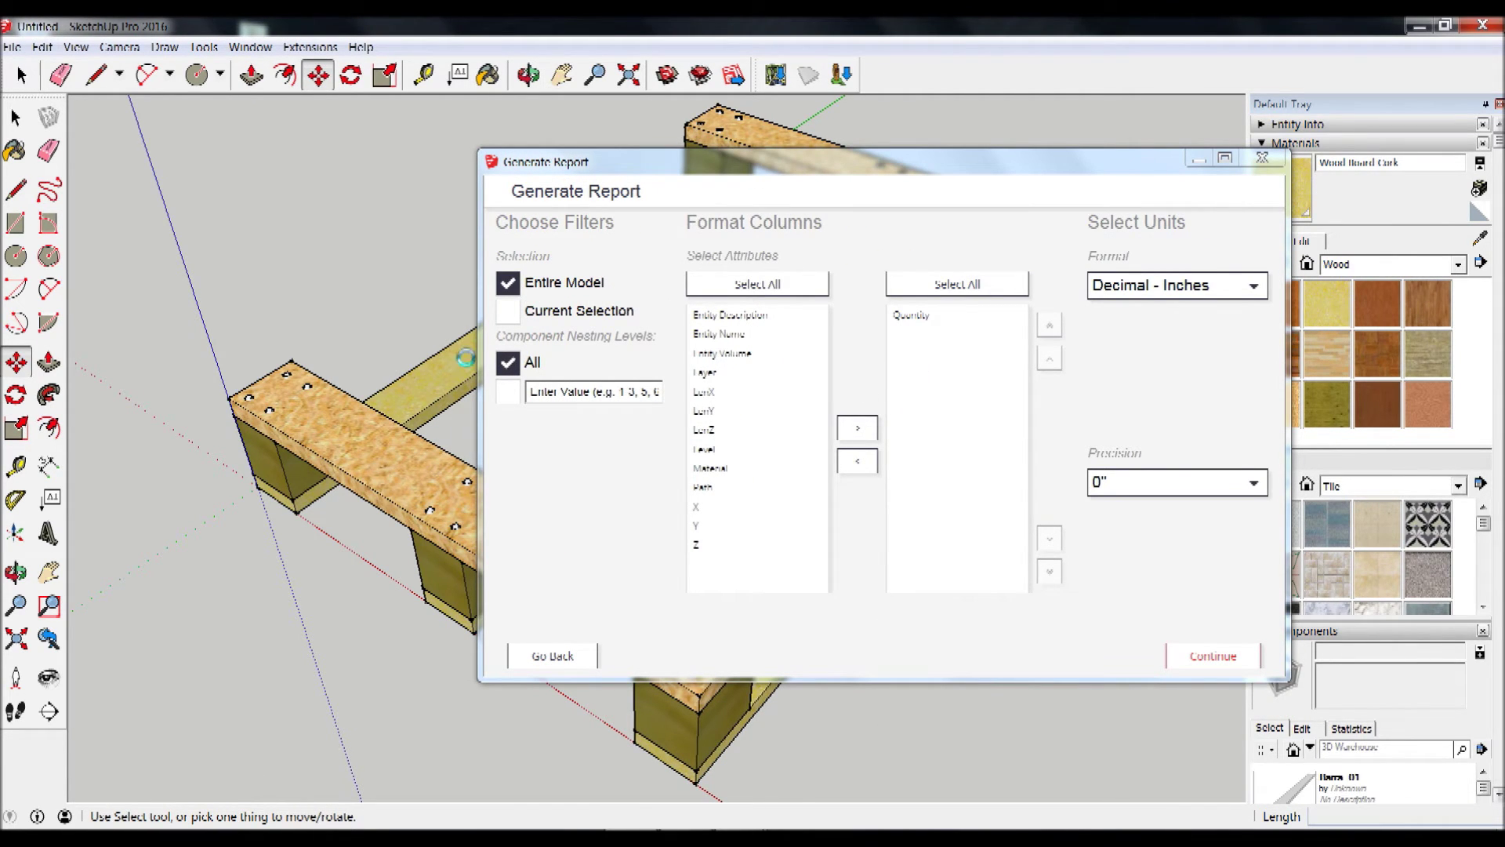
Step: Try the current-selection filter, then set the report back to Entire Model
click(539, 314)
click(14, 119)
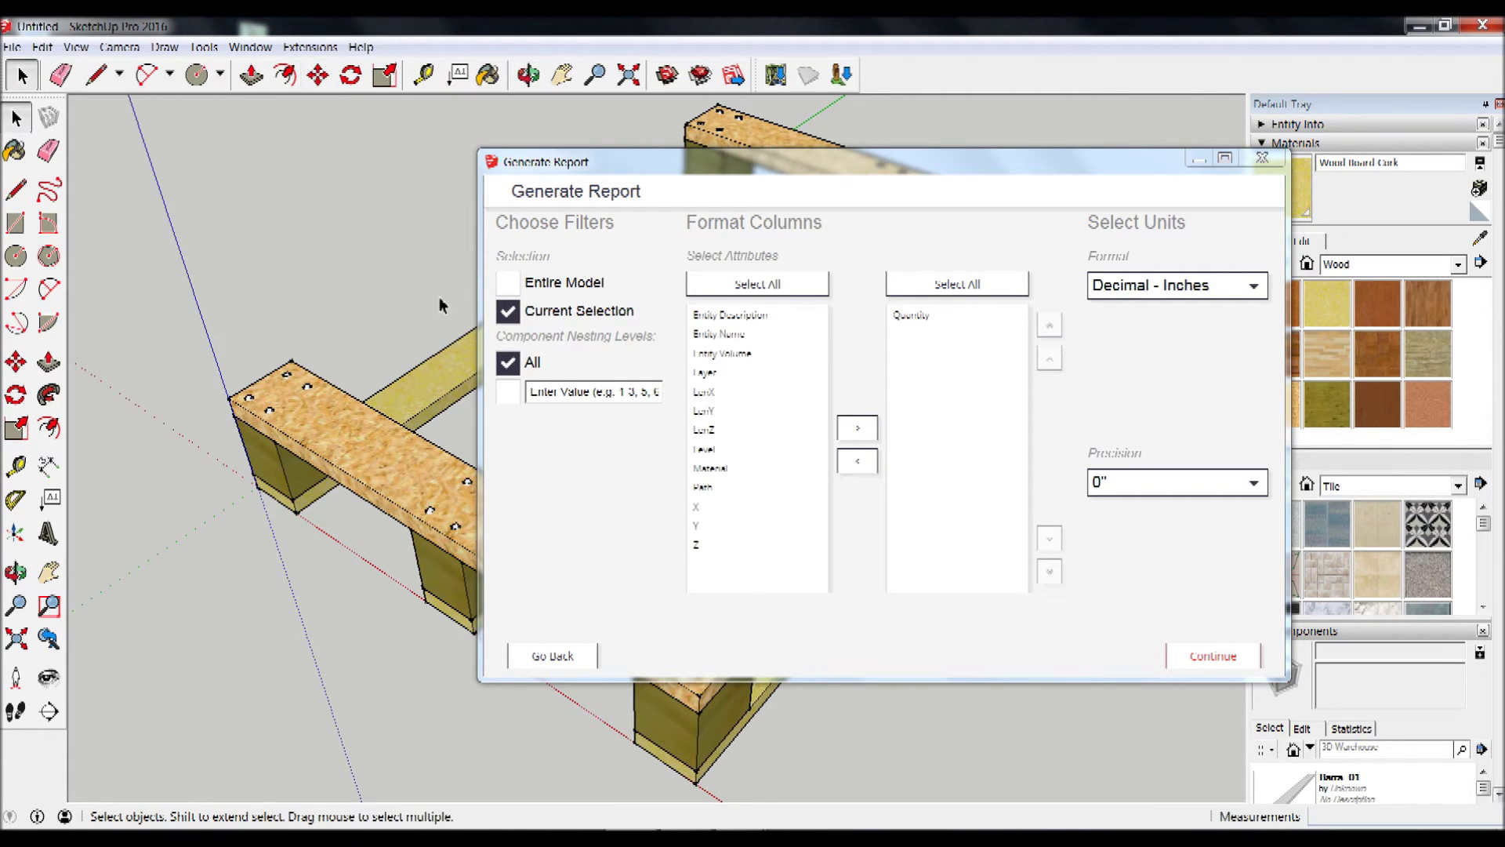
drag(220, 576, 206, 585)
drag(893, 161, 1260, 208)
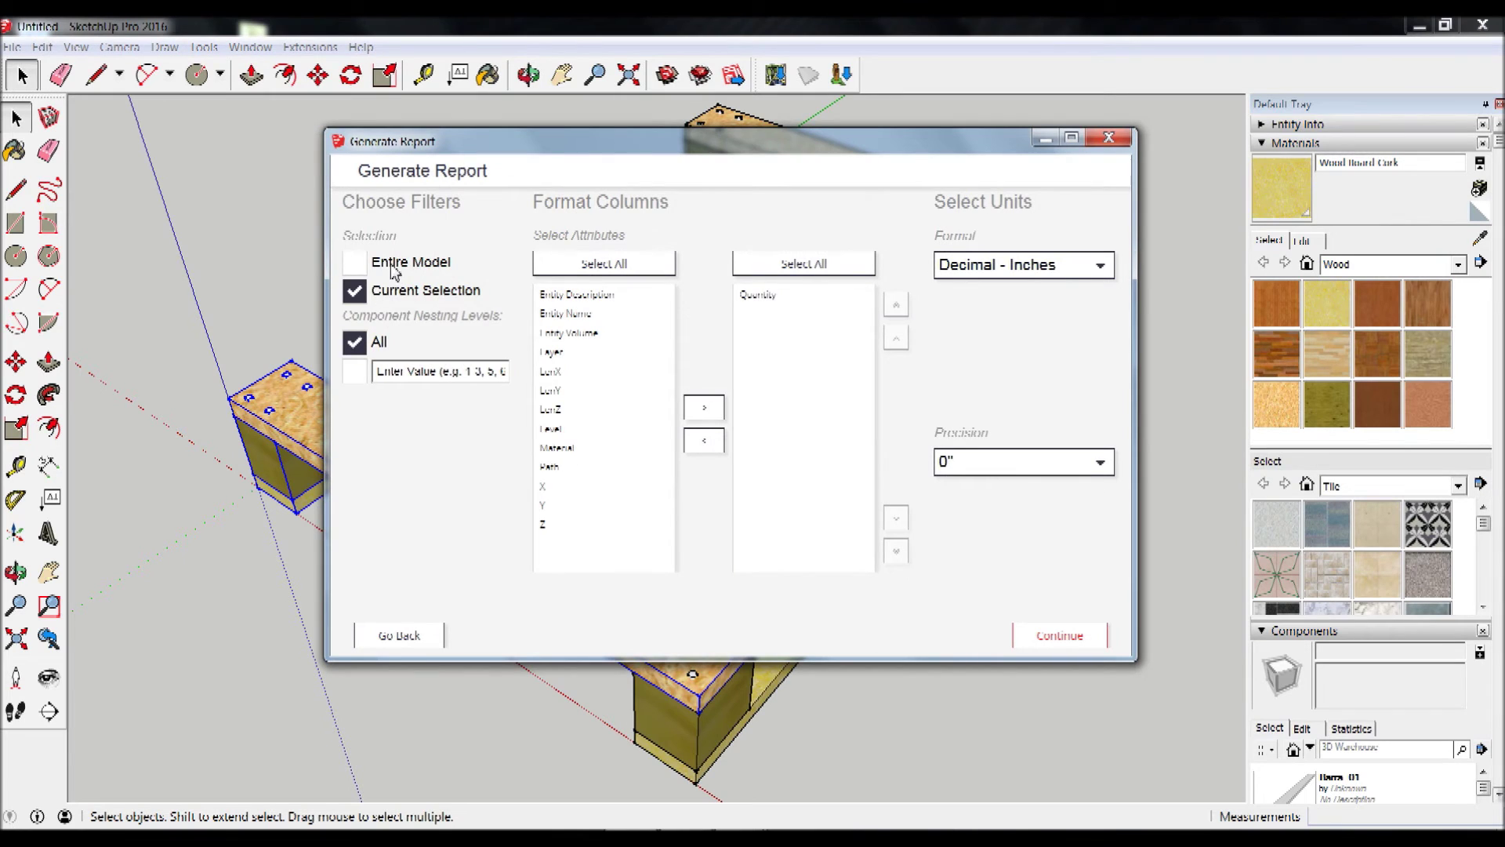
click(394, 269)
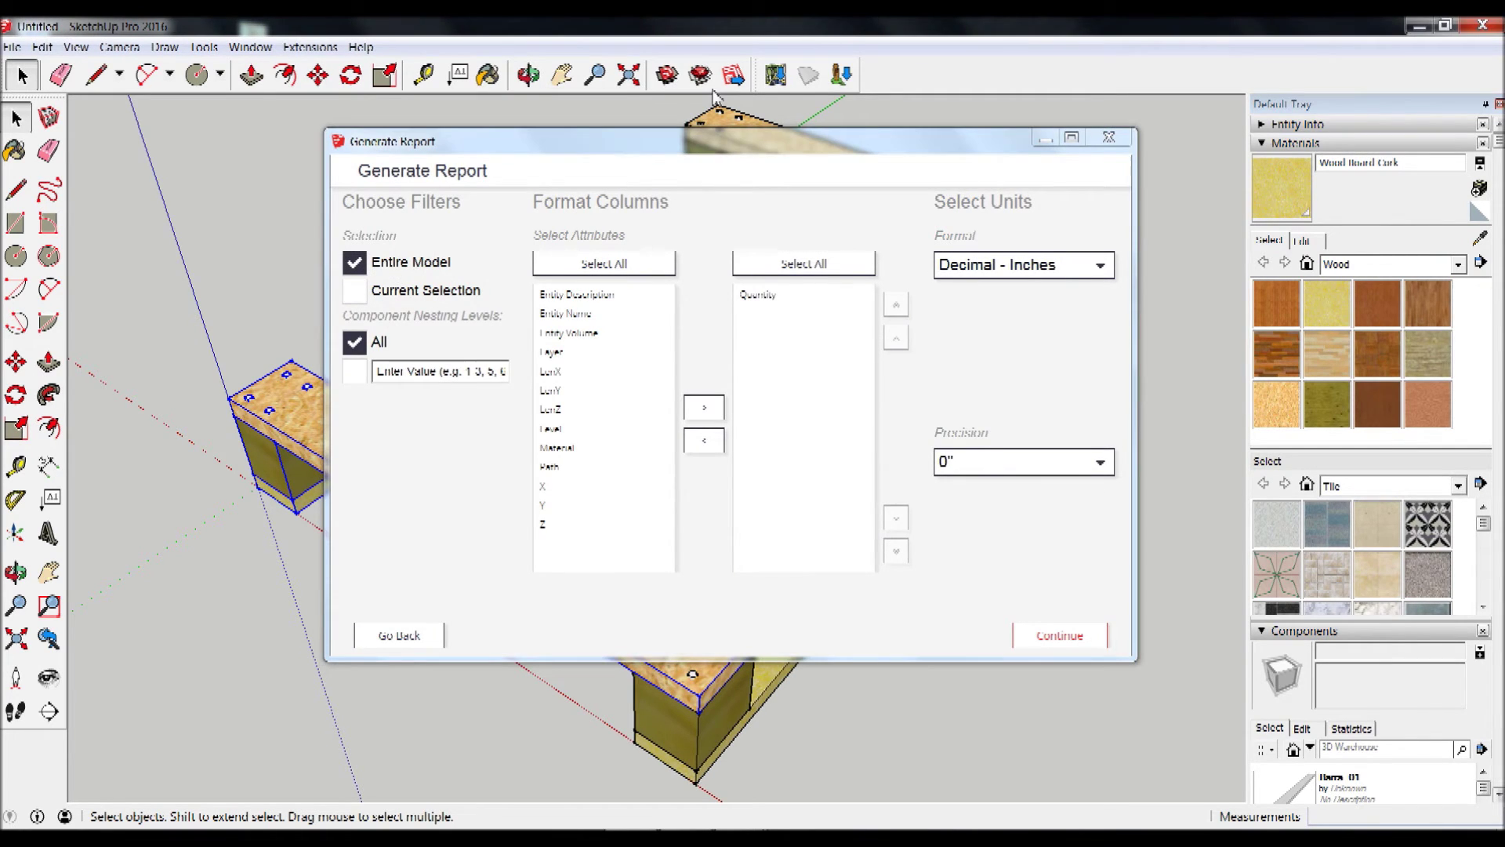
drag(643, 155, 1211, 334)
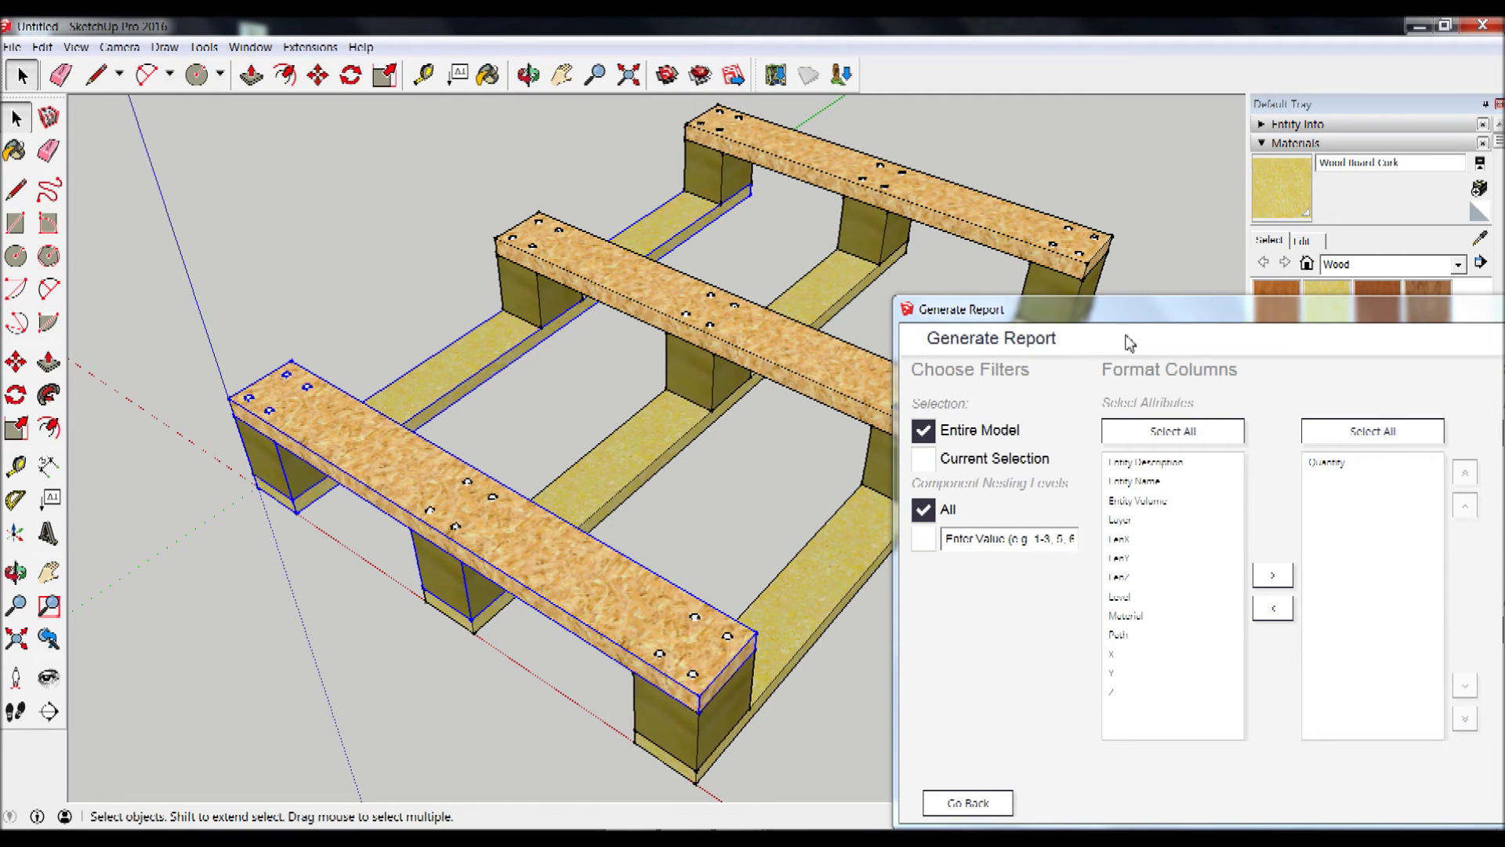
drag(1135, 316, 574, 189)
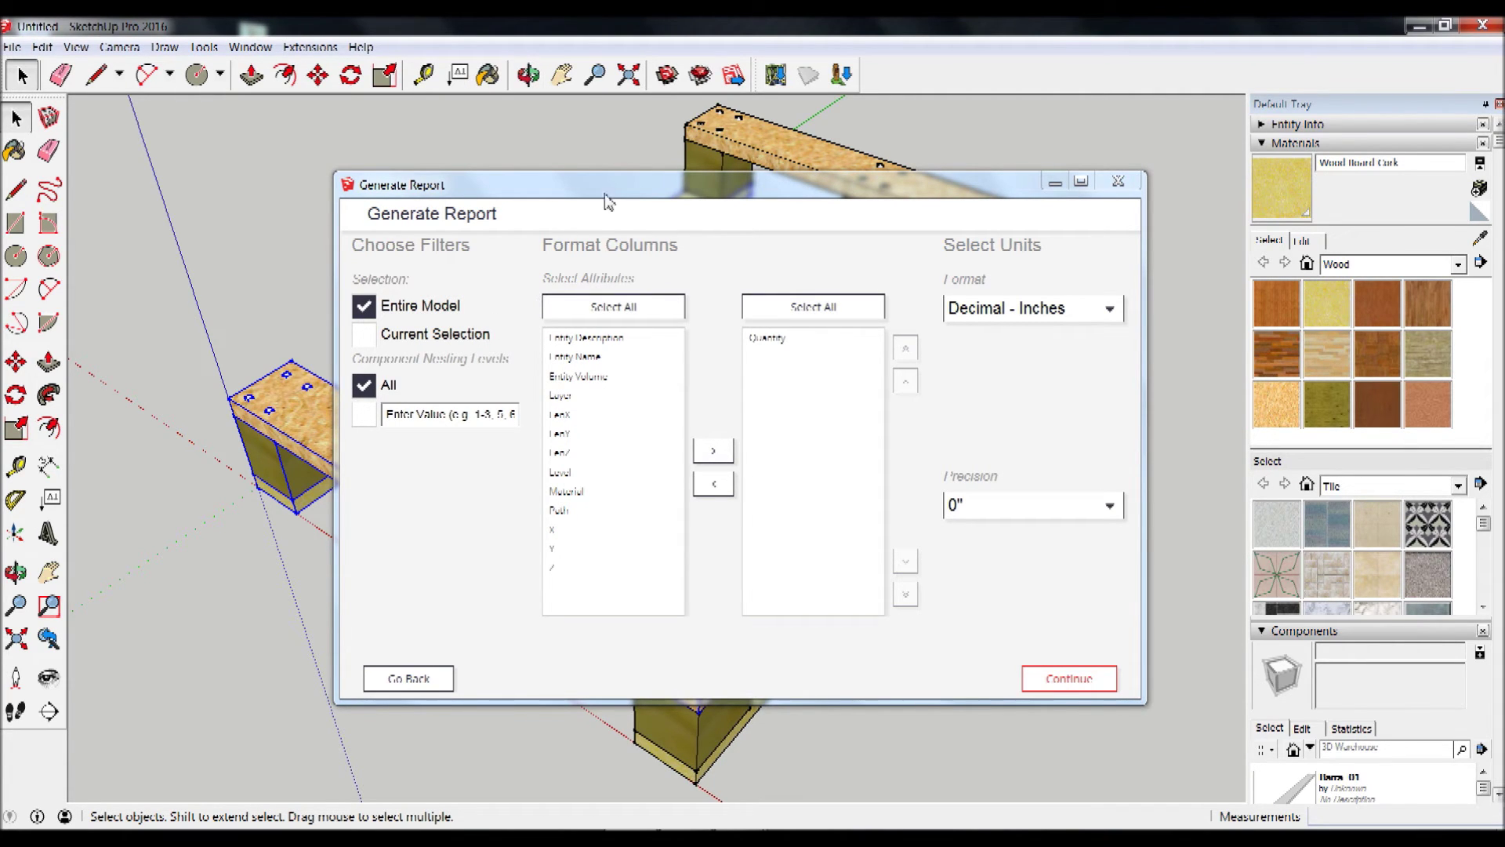
drag(604, 192, 834, 221)
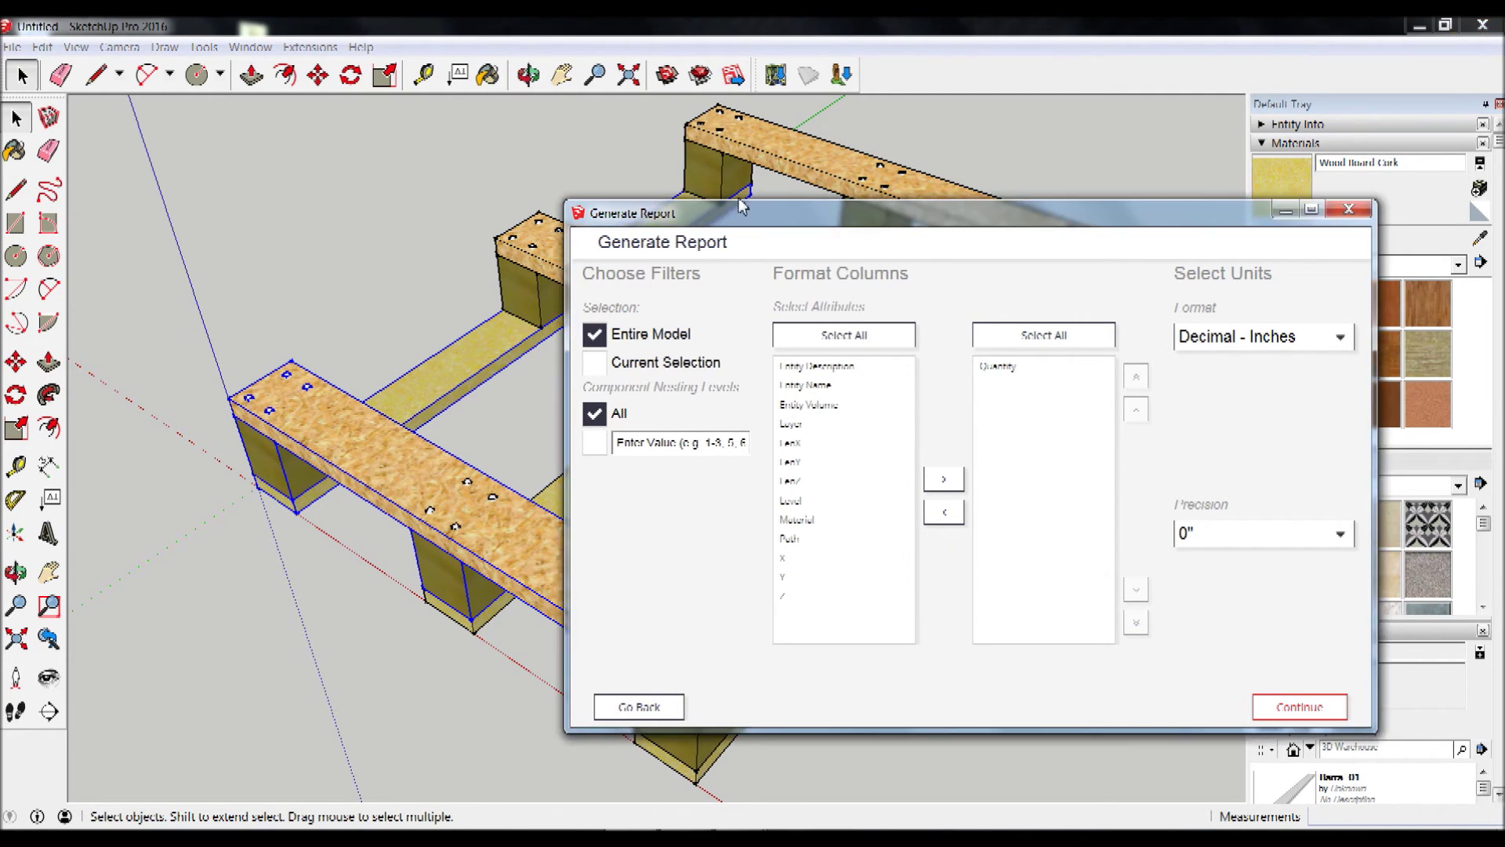
drag(729, 209, 518, 154)
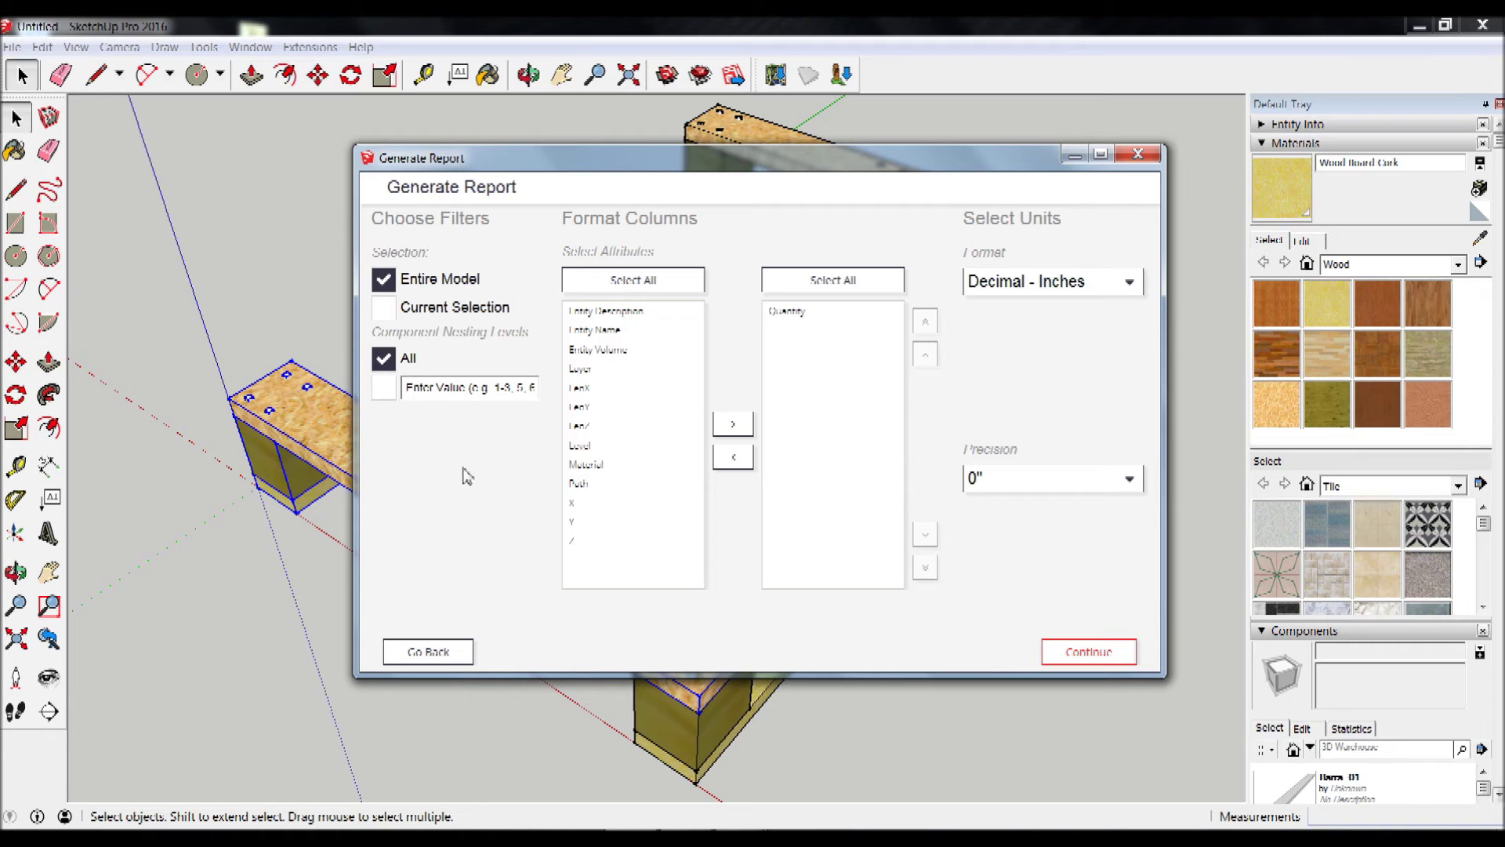
Step: Toggle the nesting-level filter and restore all nesting levels
click(384, 387)
click(450, 390)
click(384, 359)
click(275, 427)
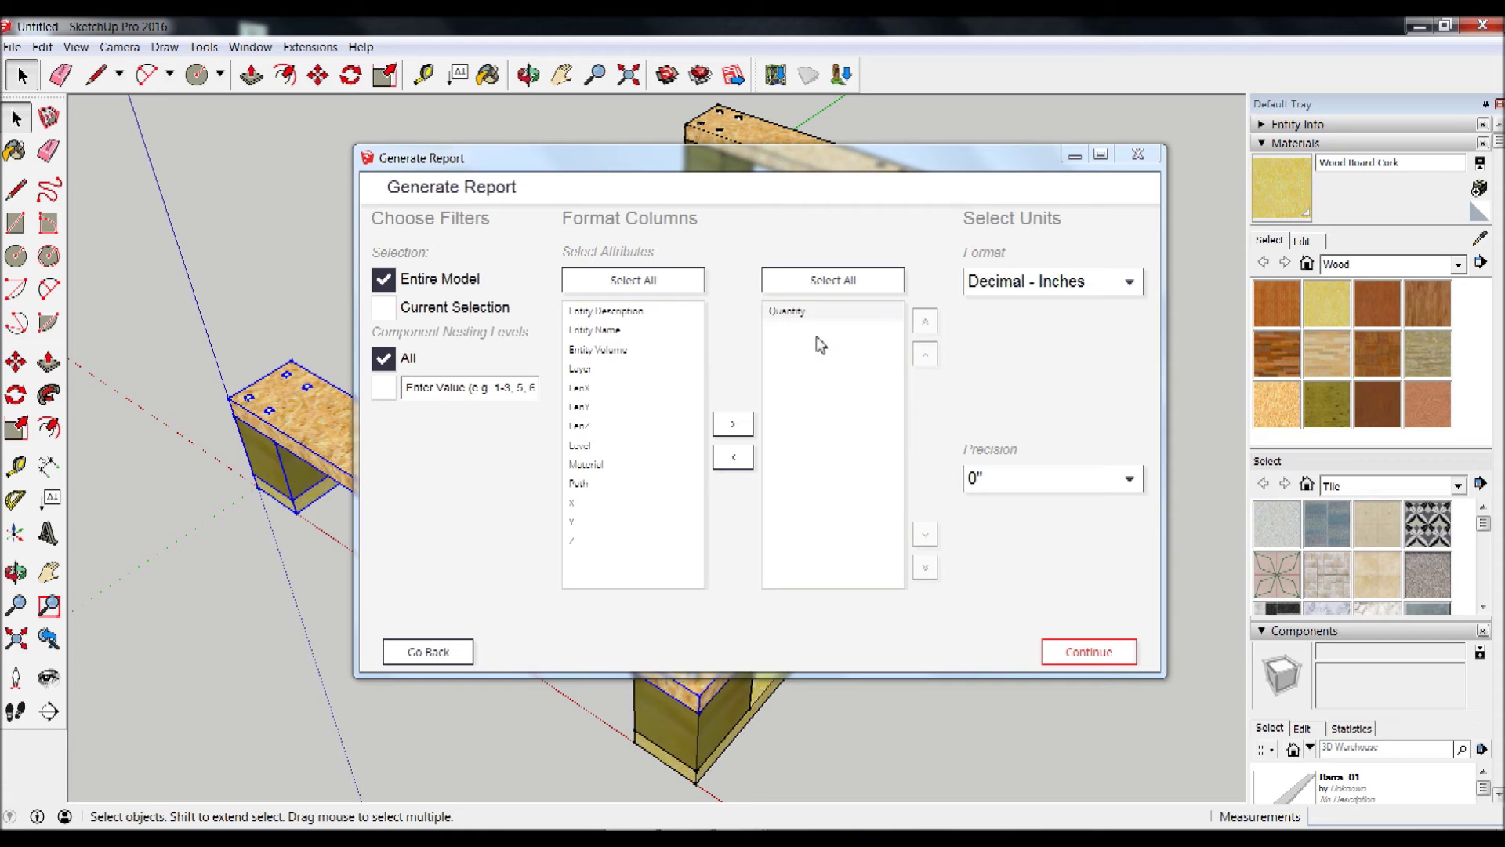
Step: Add Entity Name, LenX, LenY, LenZ, Entity Volume and Material as report columns
click(594, 329)
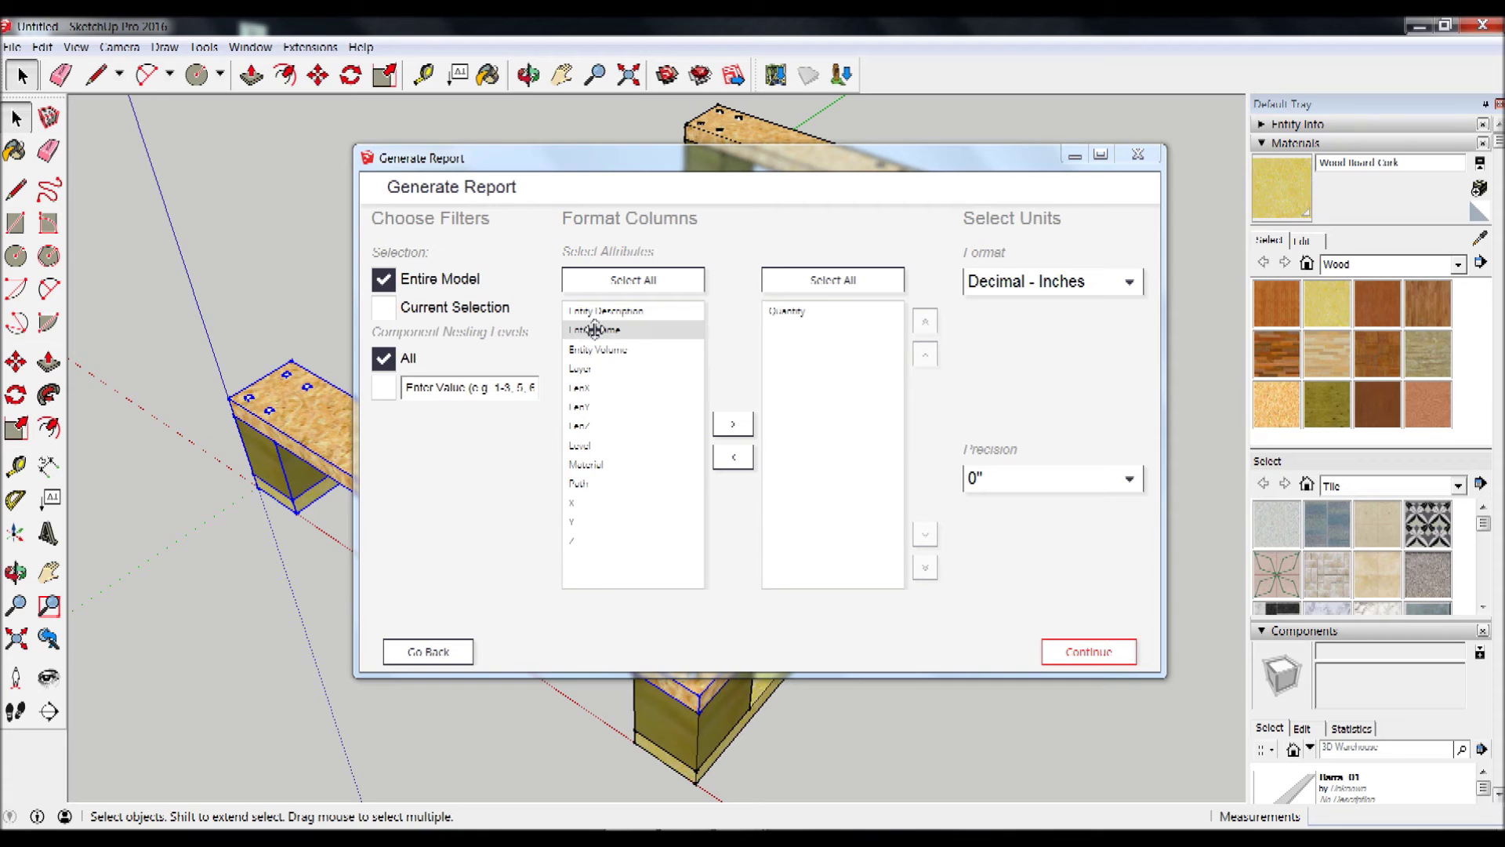
click(732, 428)
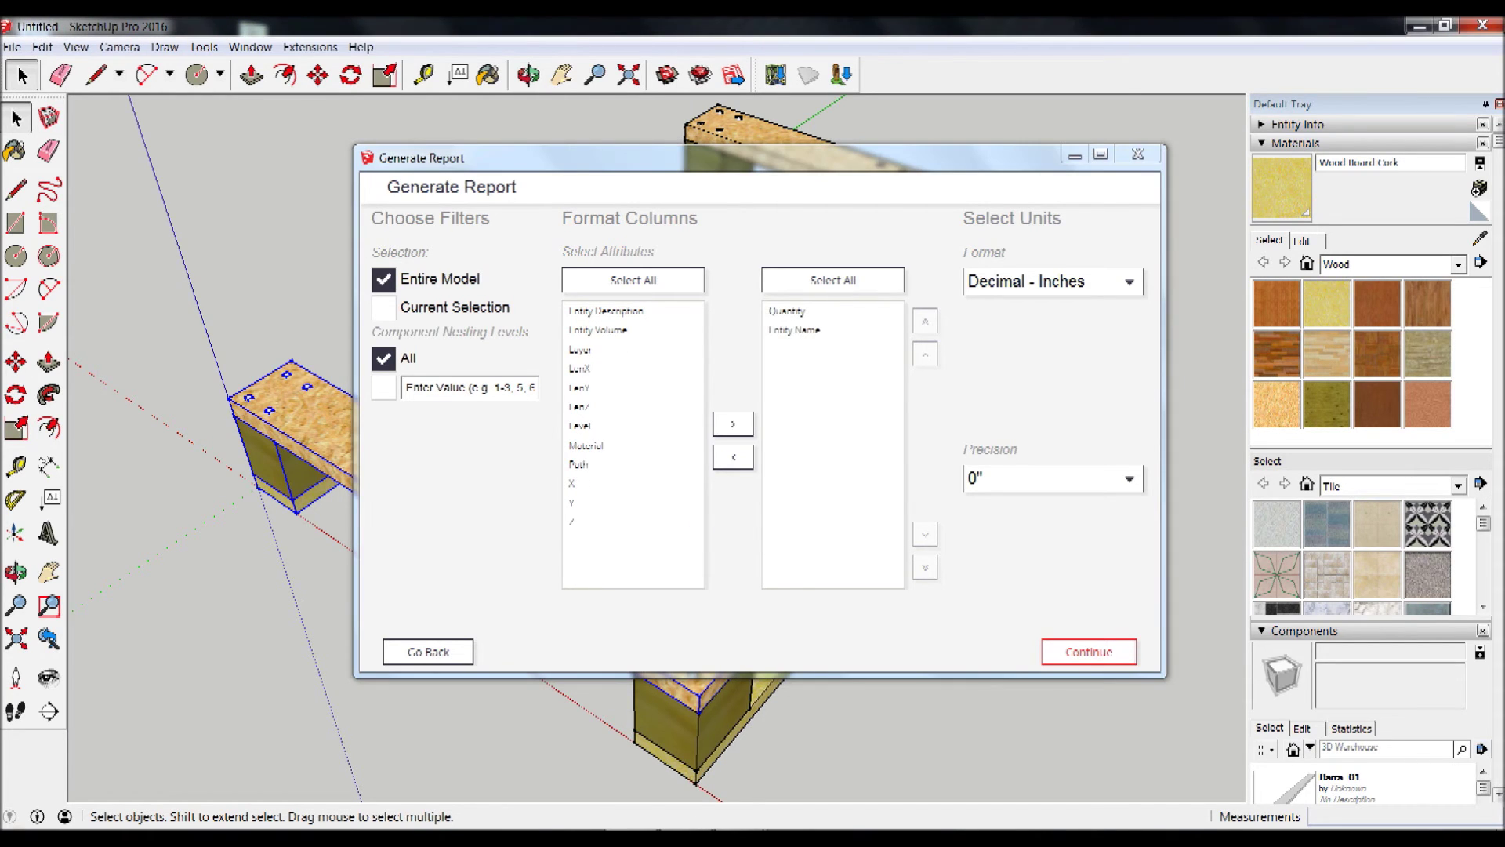
click(598, 369)
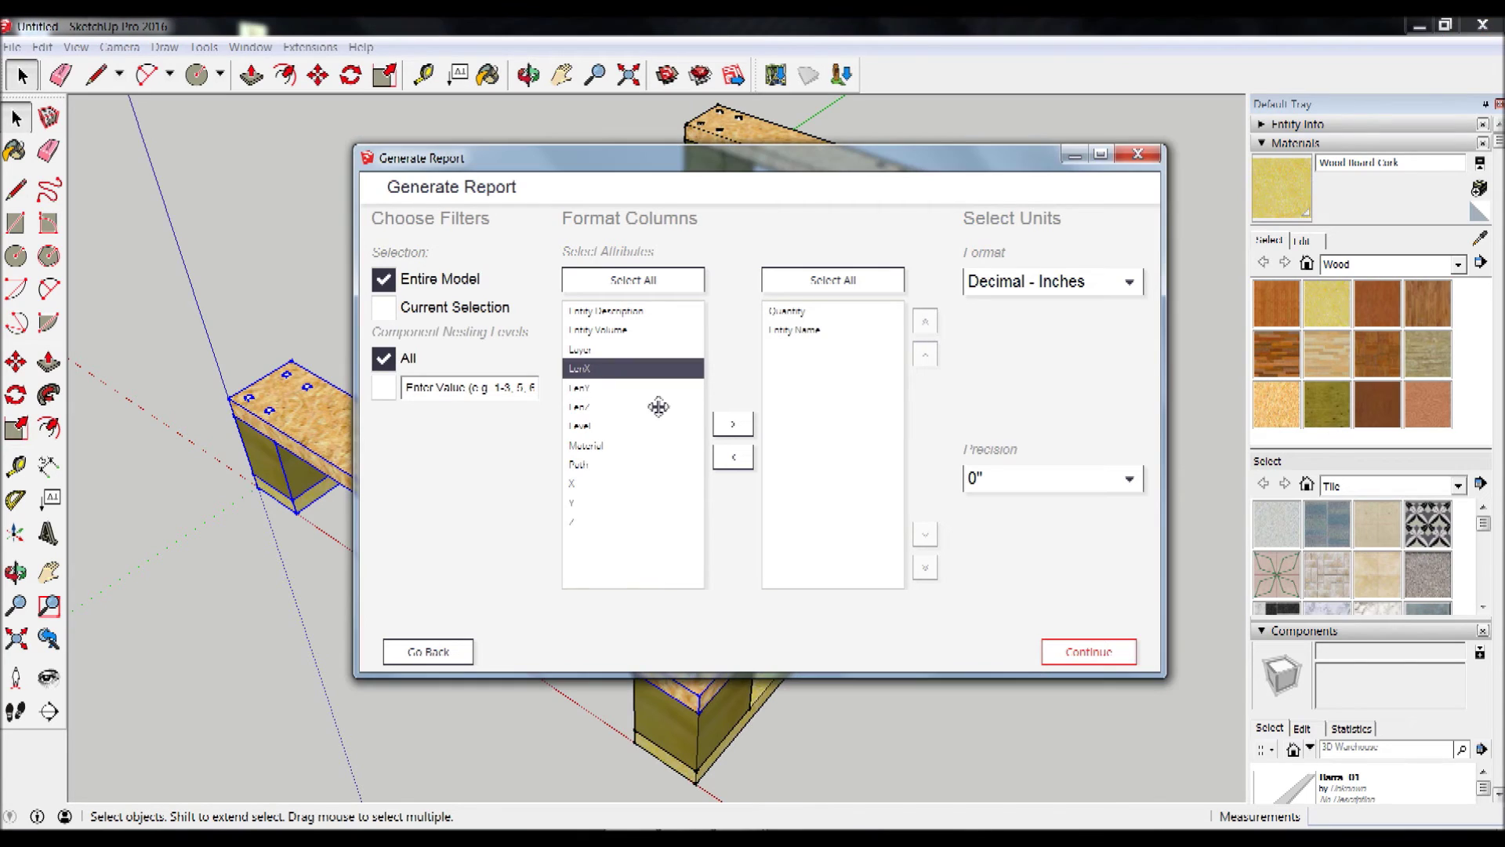
click(732, 441)
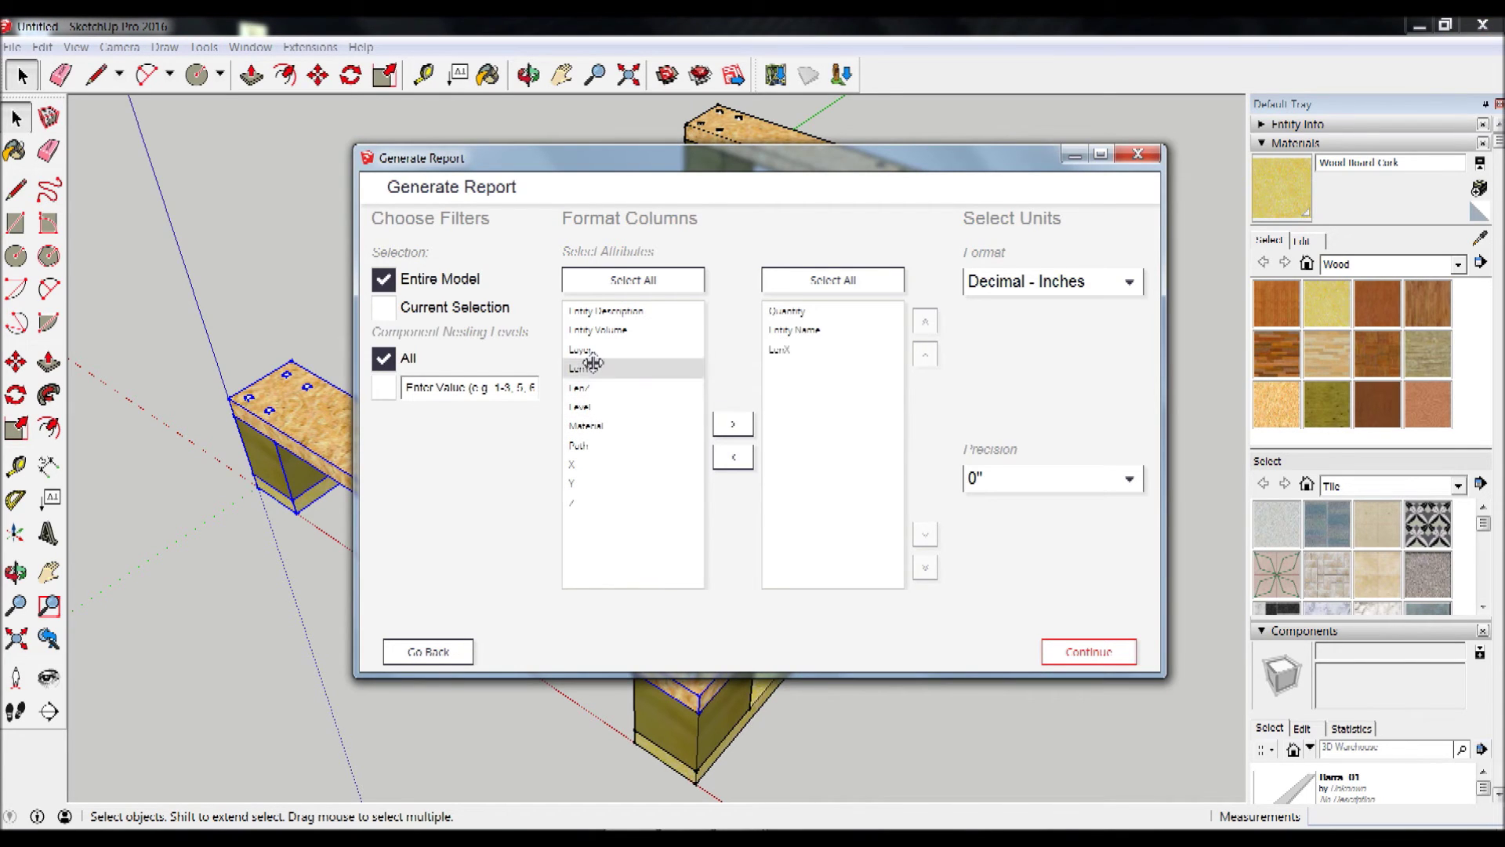
click(591, 368)
click(731, 427)
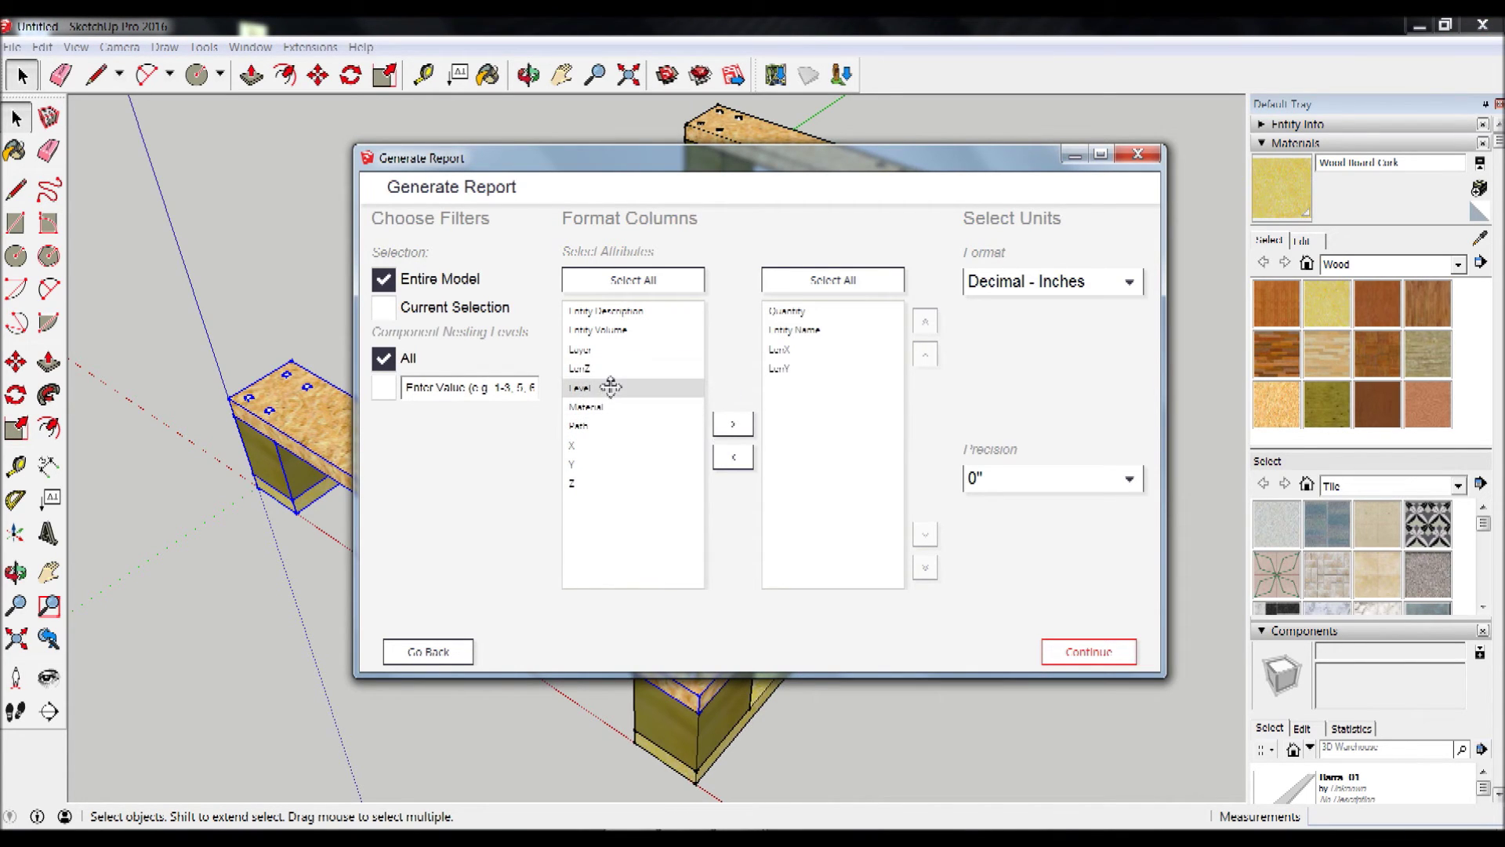
click(606, 372)
click(732, 427)
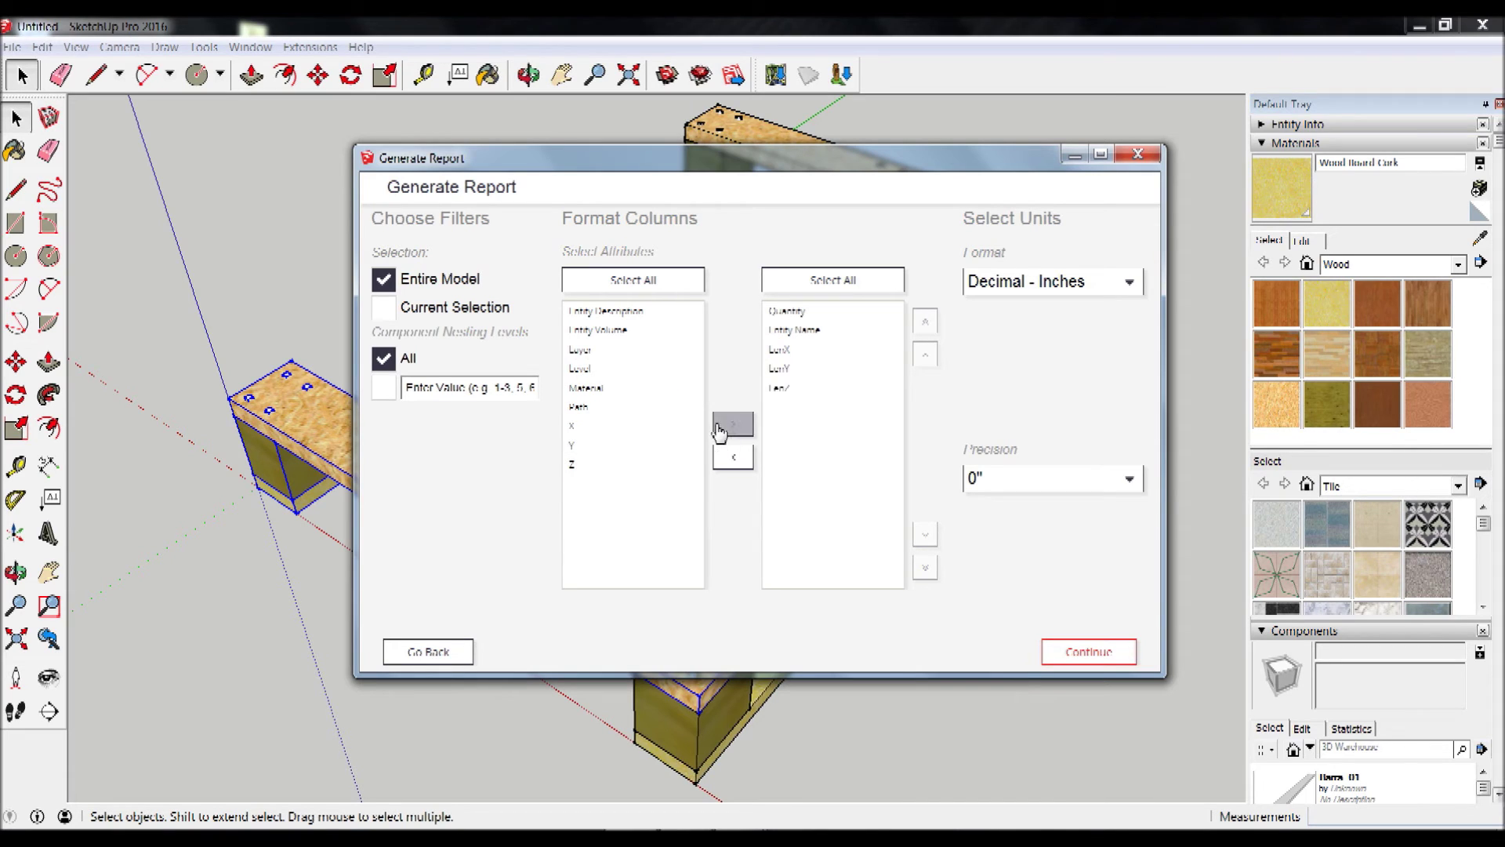
click(617, 329)
click(732, 424)
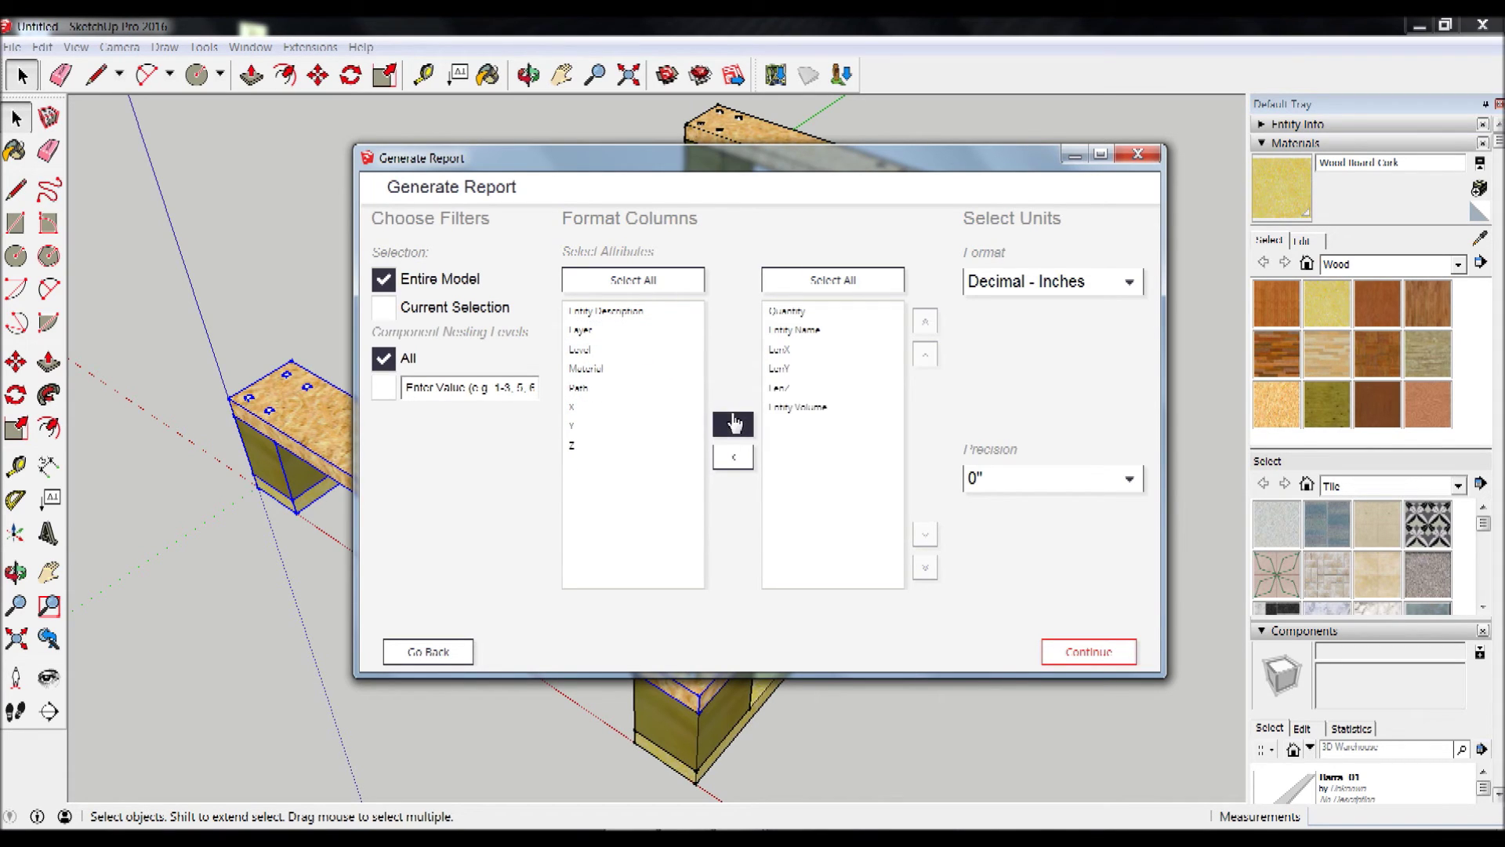
click(596, 369)
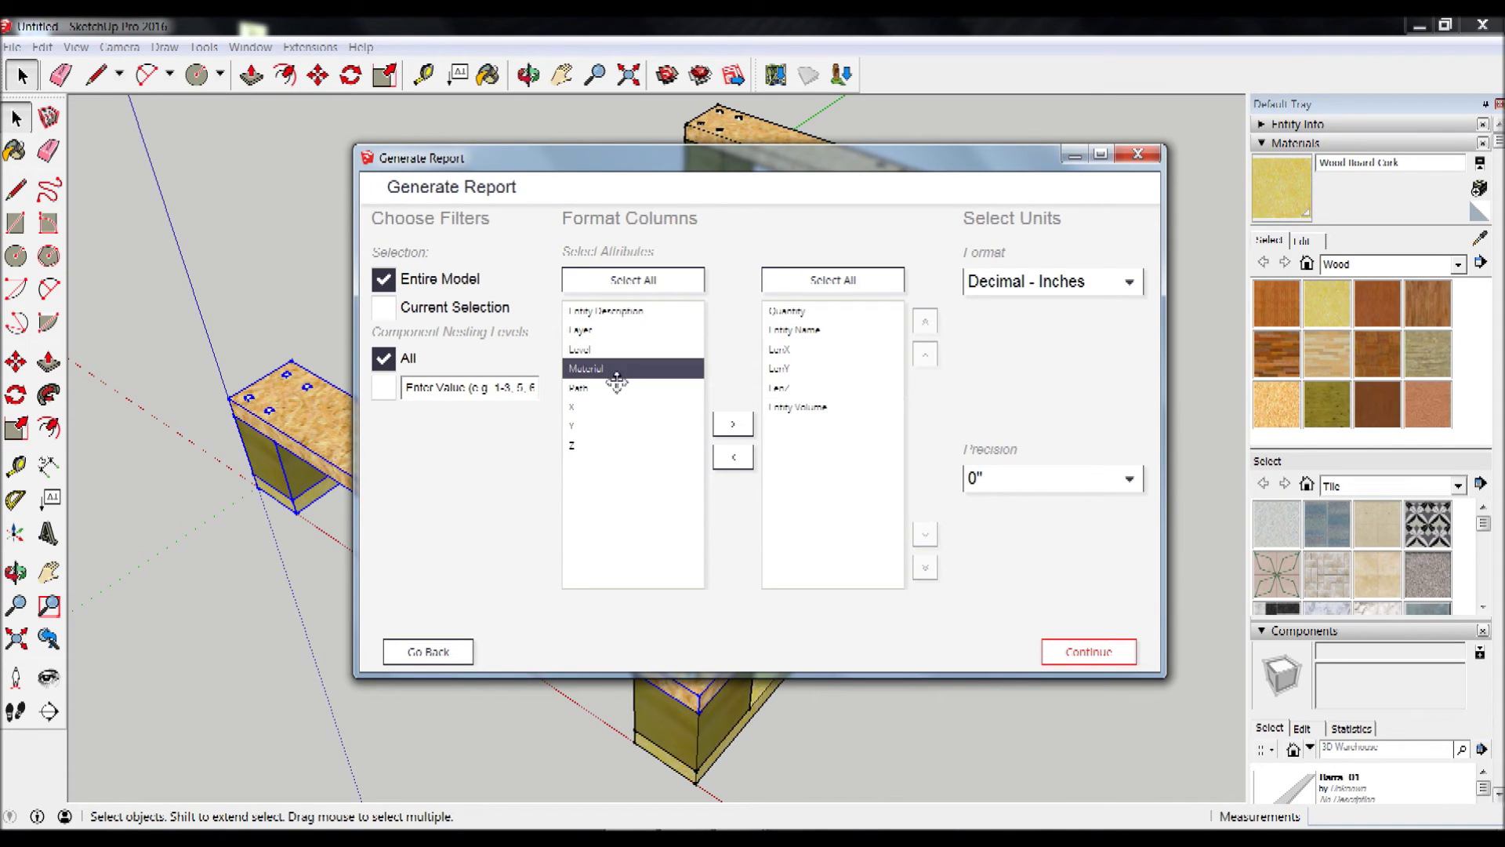
click(733, 424)
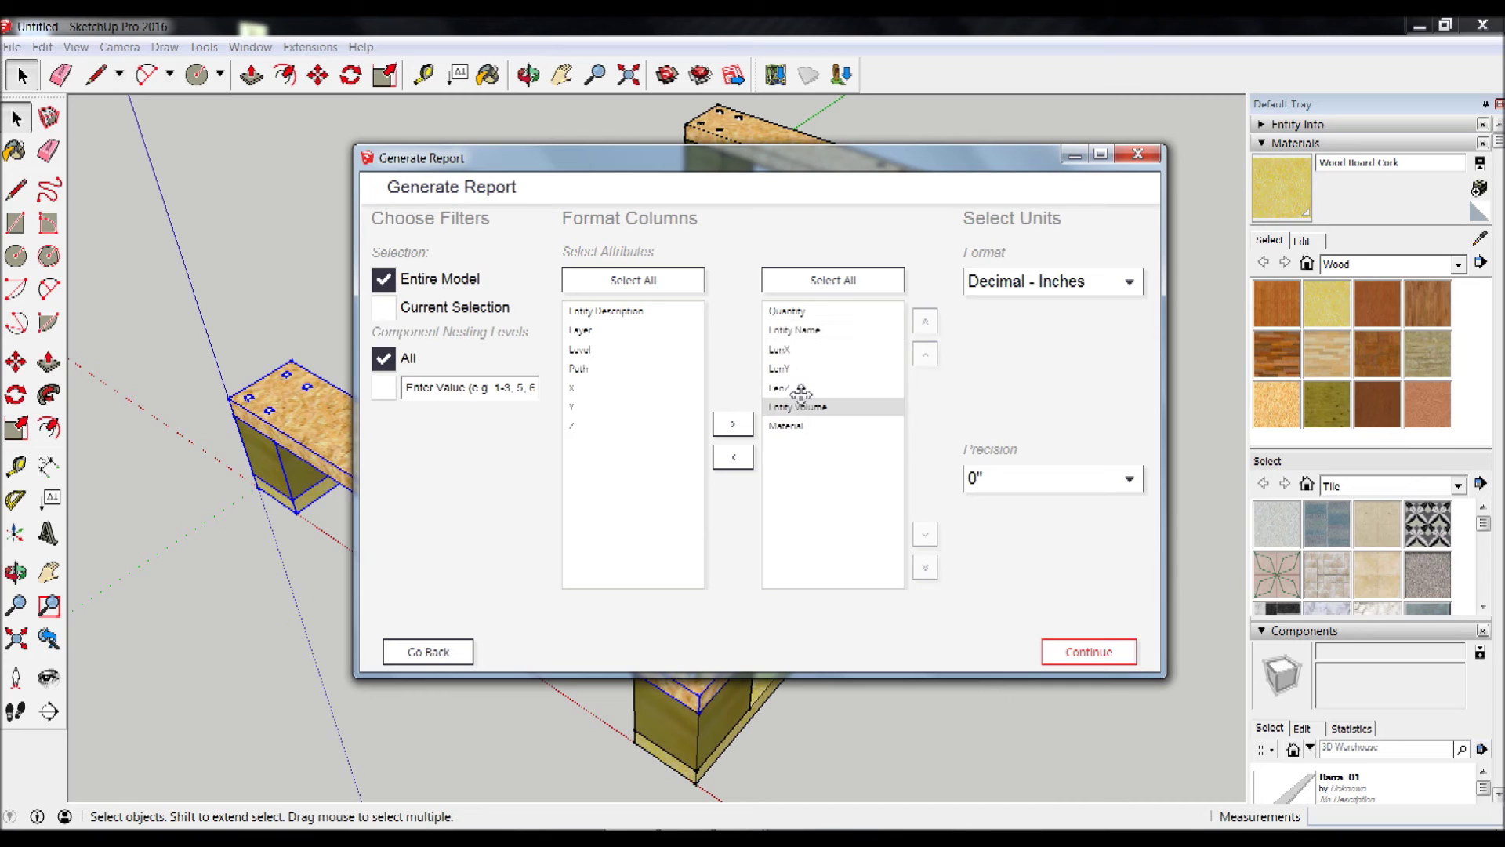
Step: Reorder columns so Entity Name is first and Material sits just above LenX
click(795, 332)
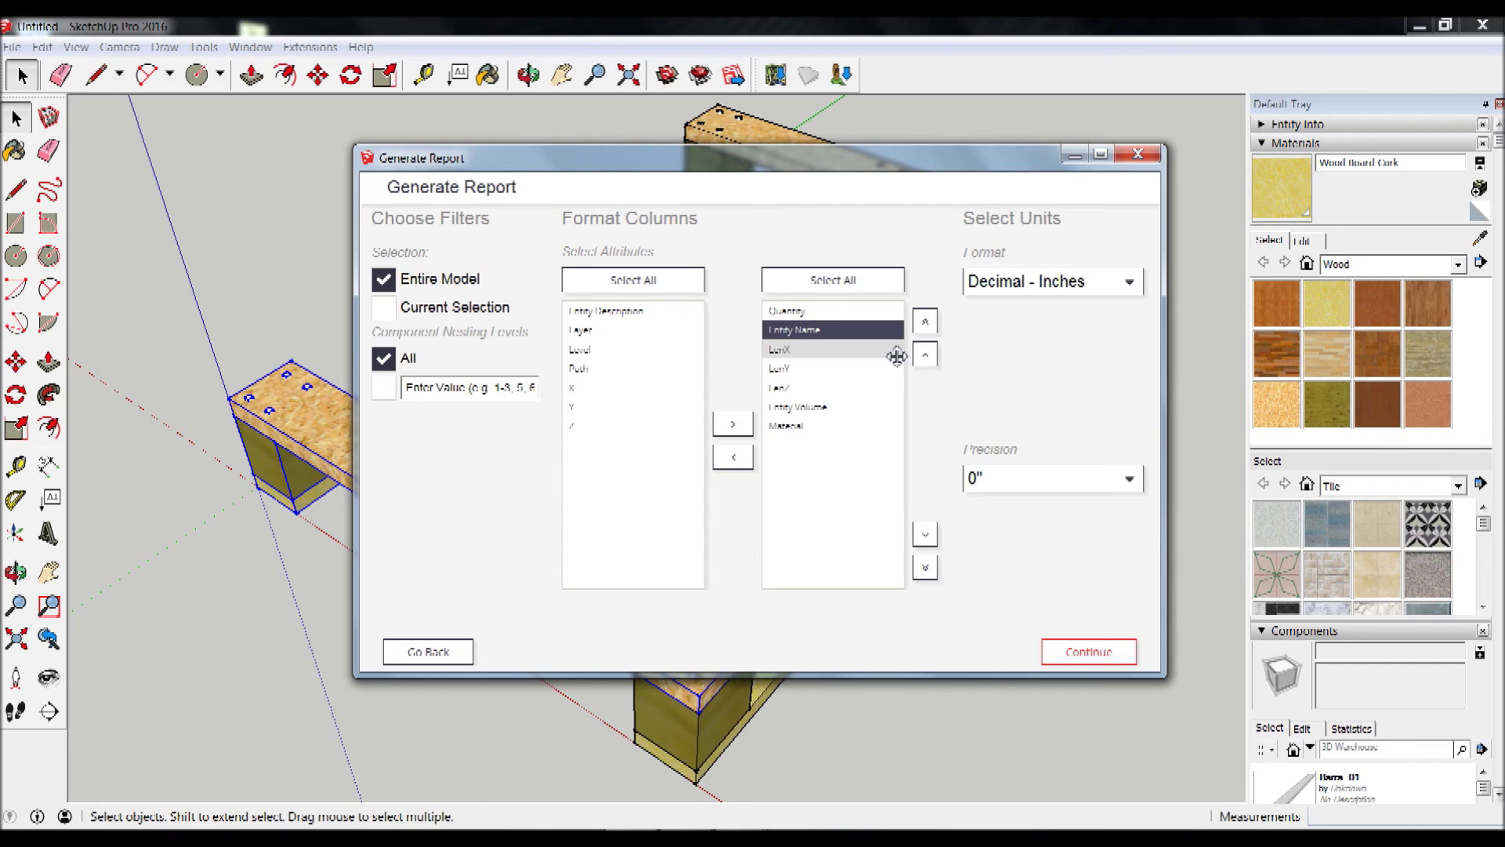
click(926, 356)
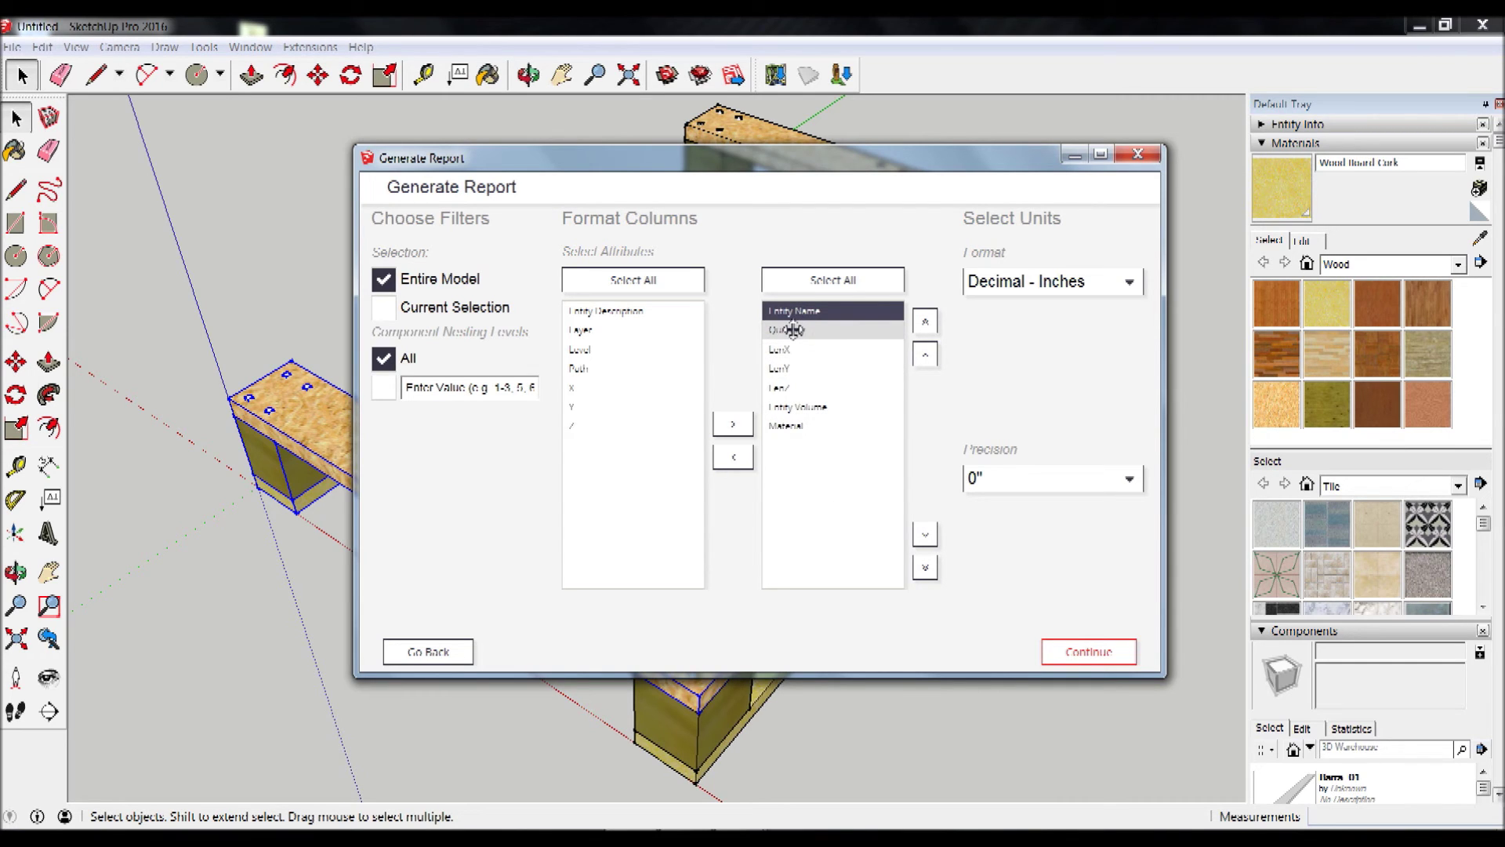
click(812, 426)
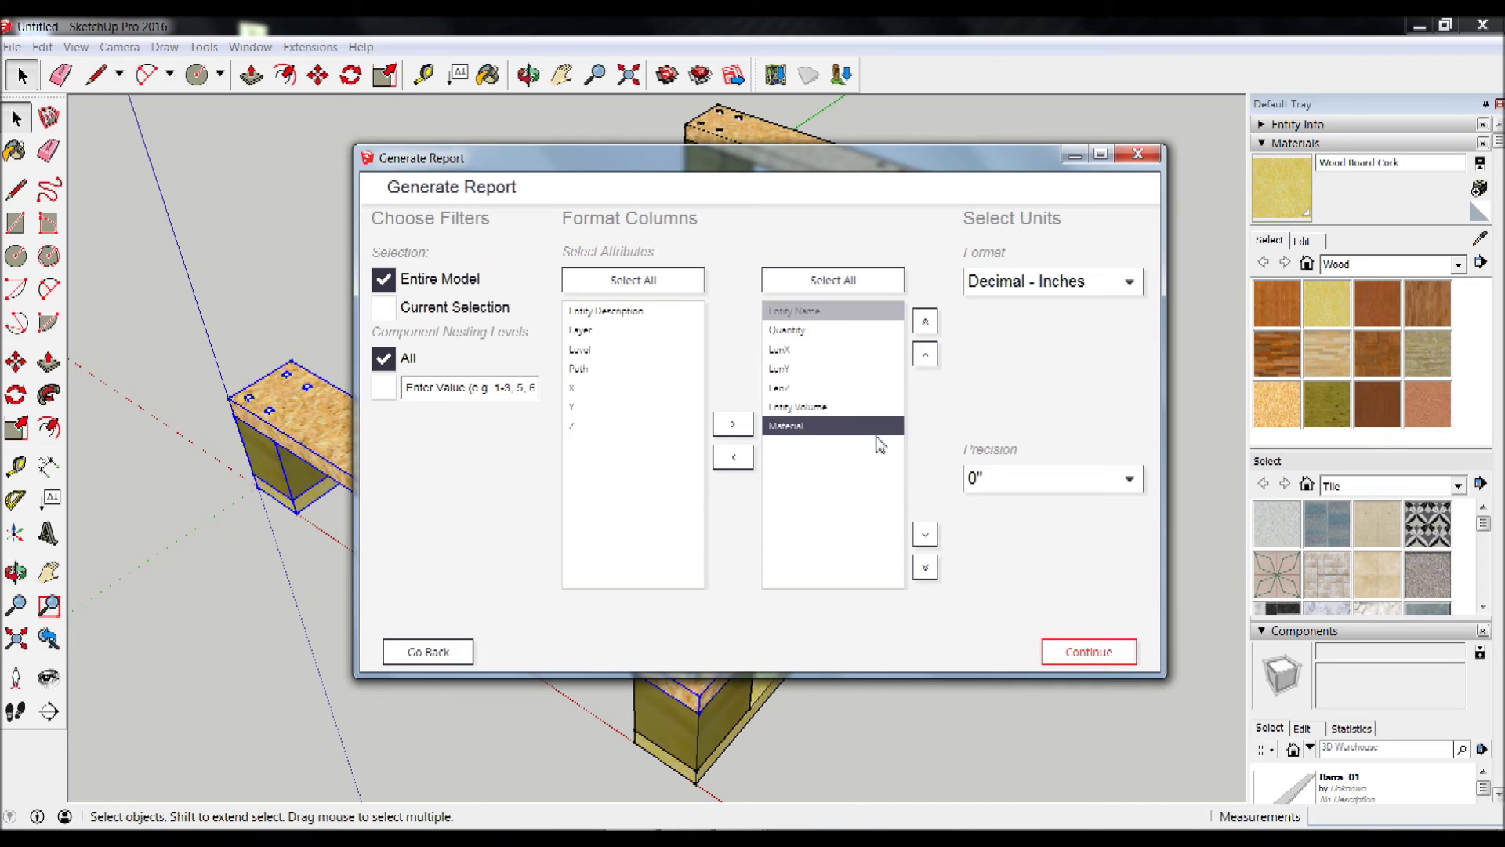
click(926, 357)
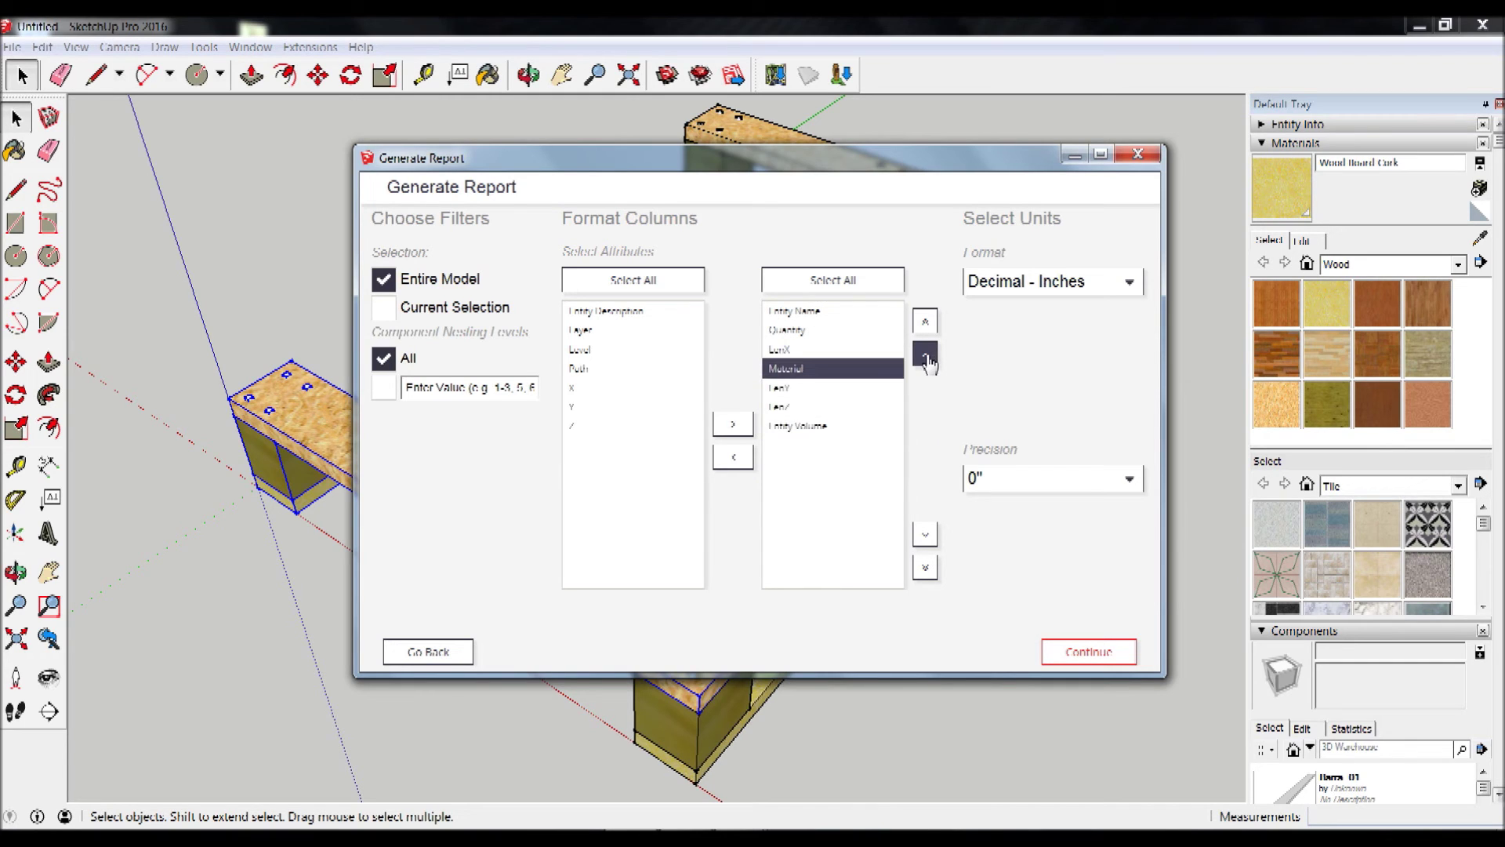
click(926, 357)
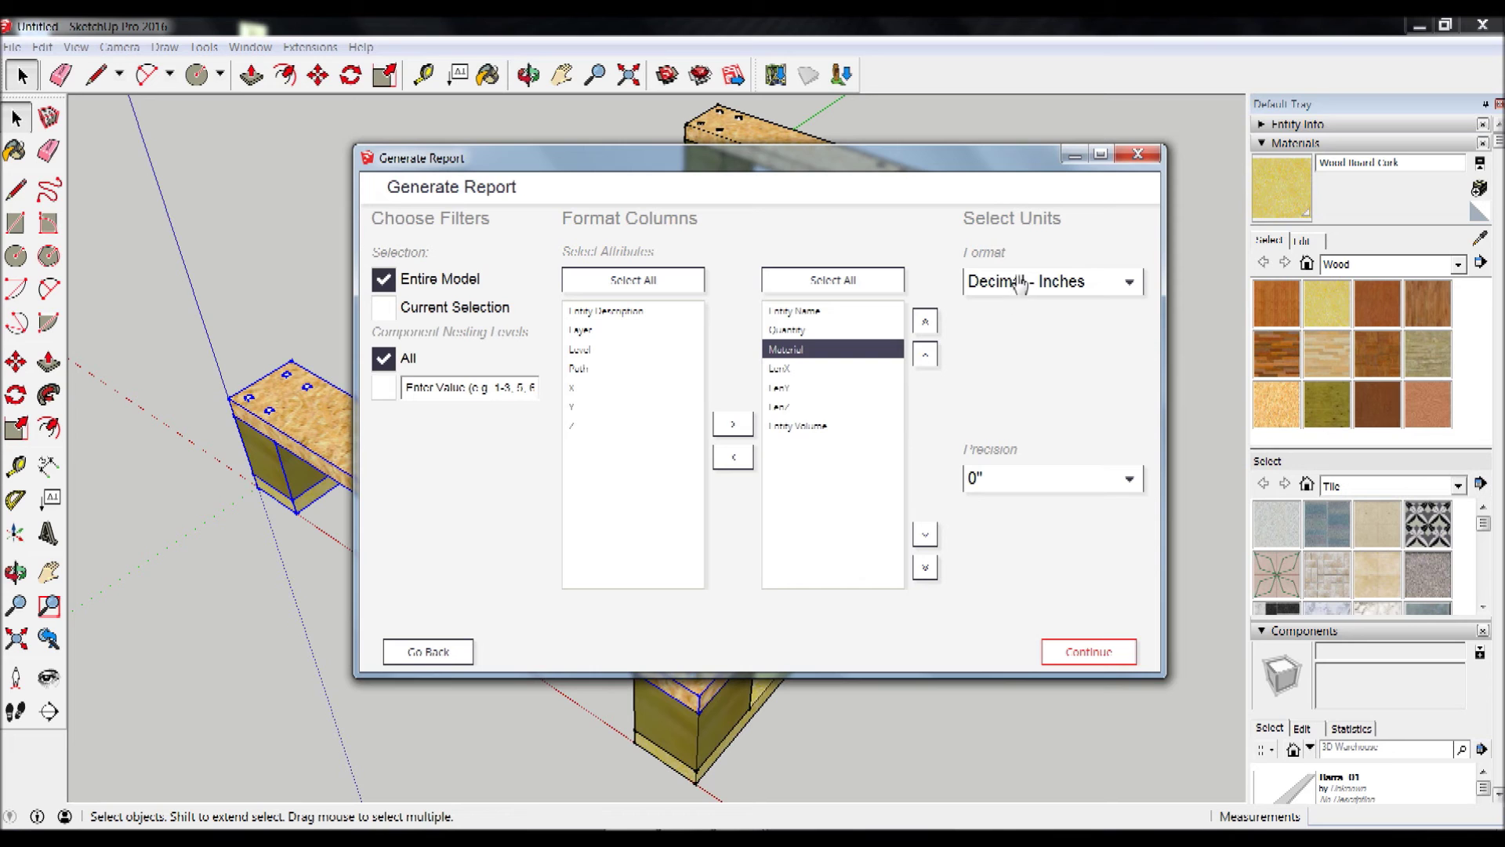
drag(938, 184, 940, 261)
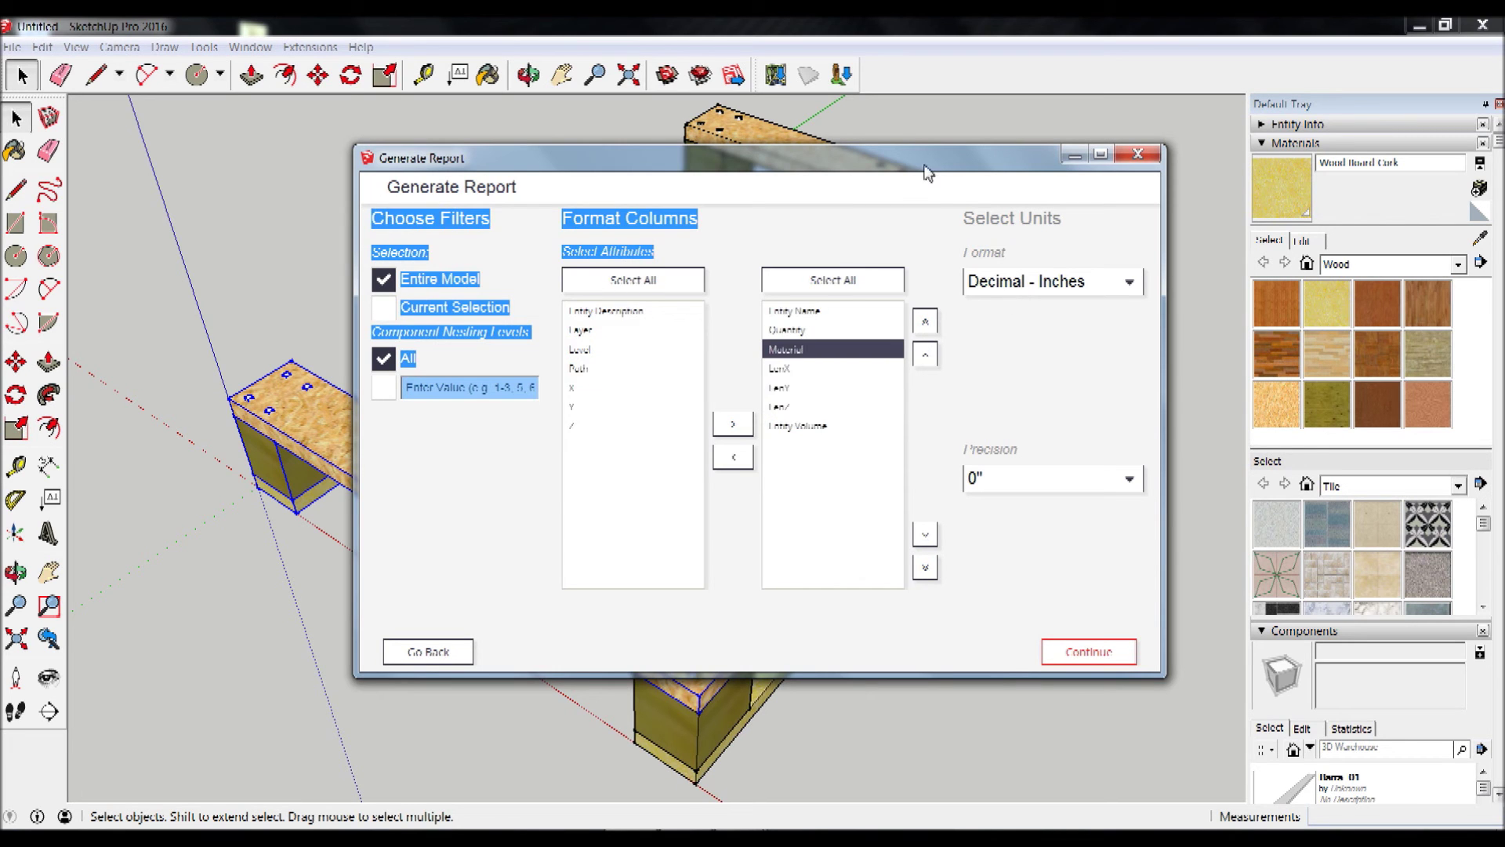
Step: Set report units to Decimal - Centimeters with 0,0cm precision and generate the report
drag(925, 173, 834, 195)
click(967, 306)
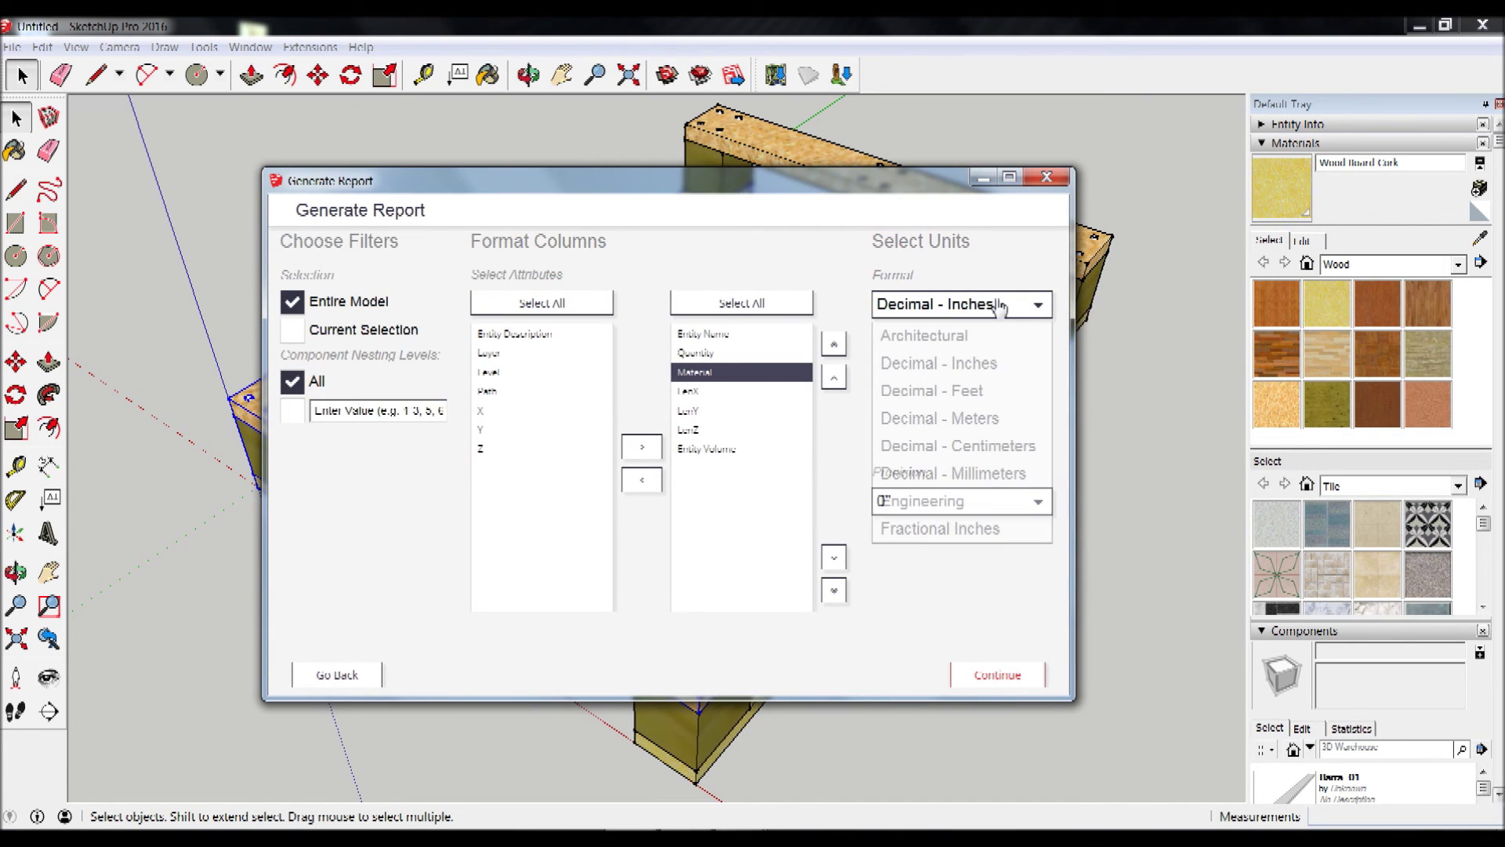
click(1034, 443)
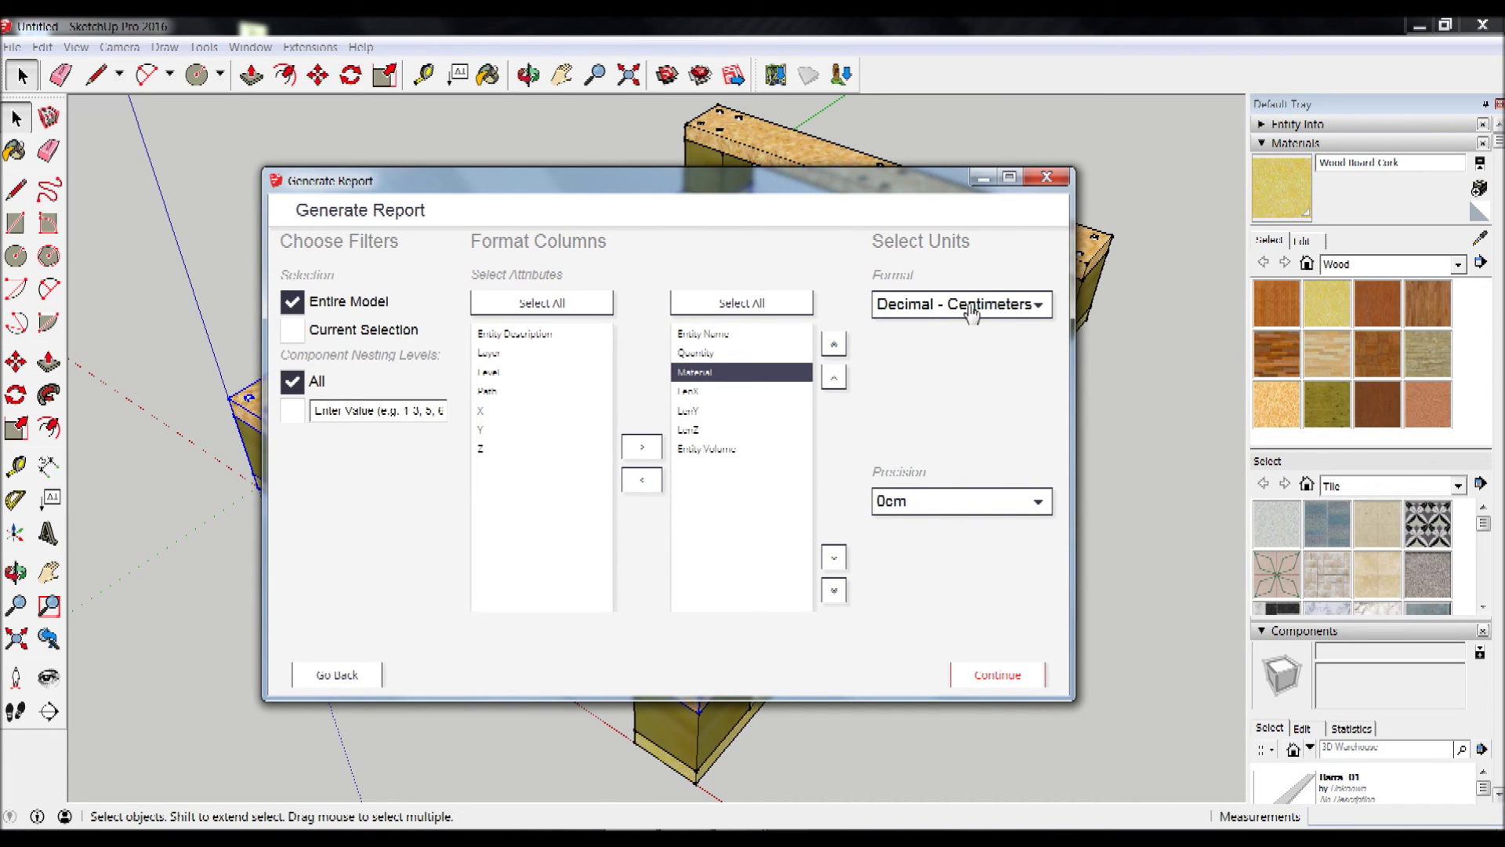
click(940, 506)
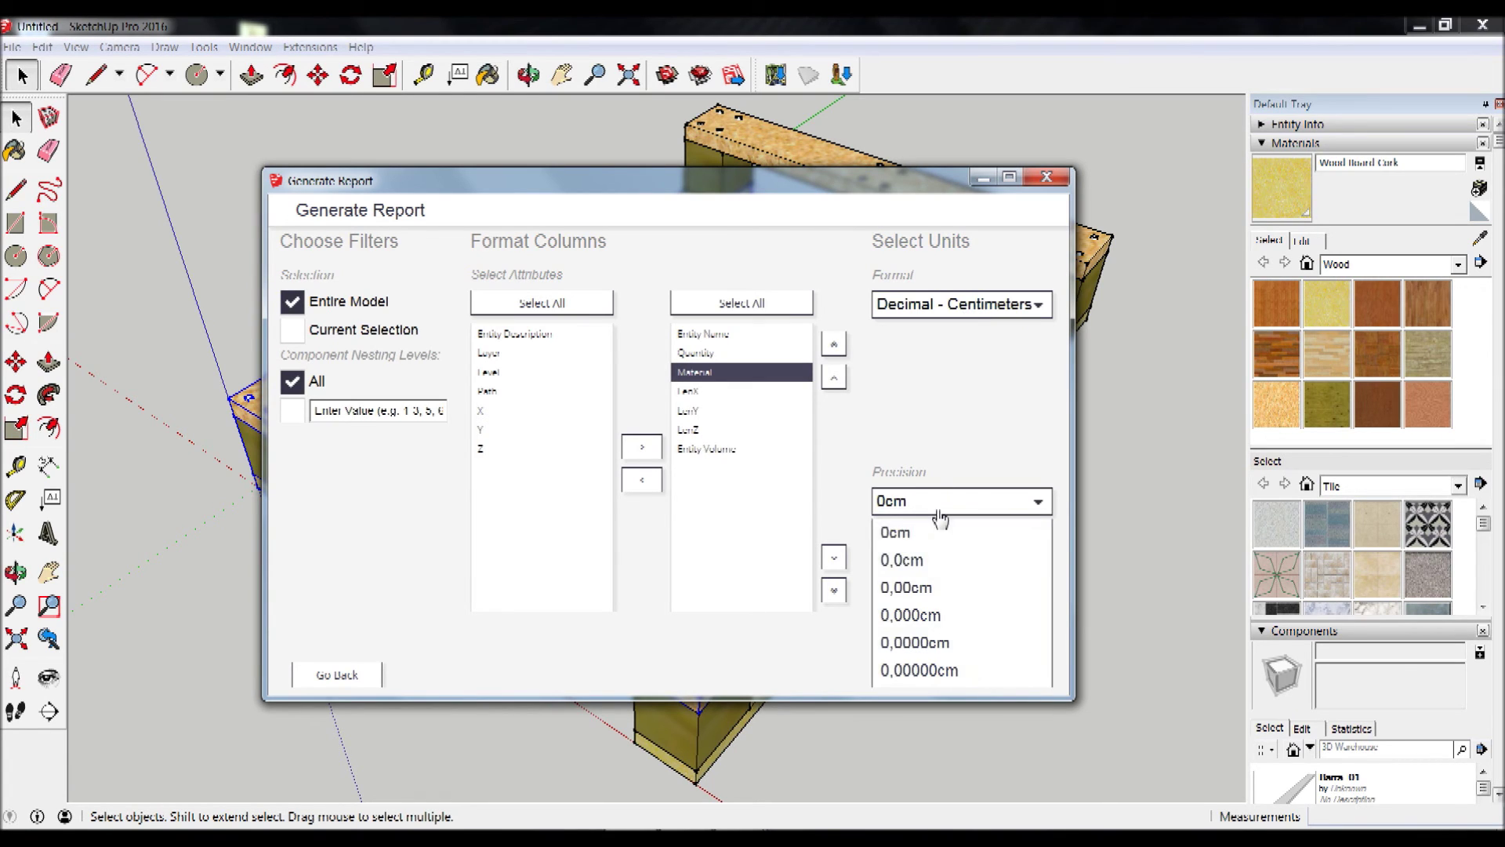
click(947, 571)
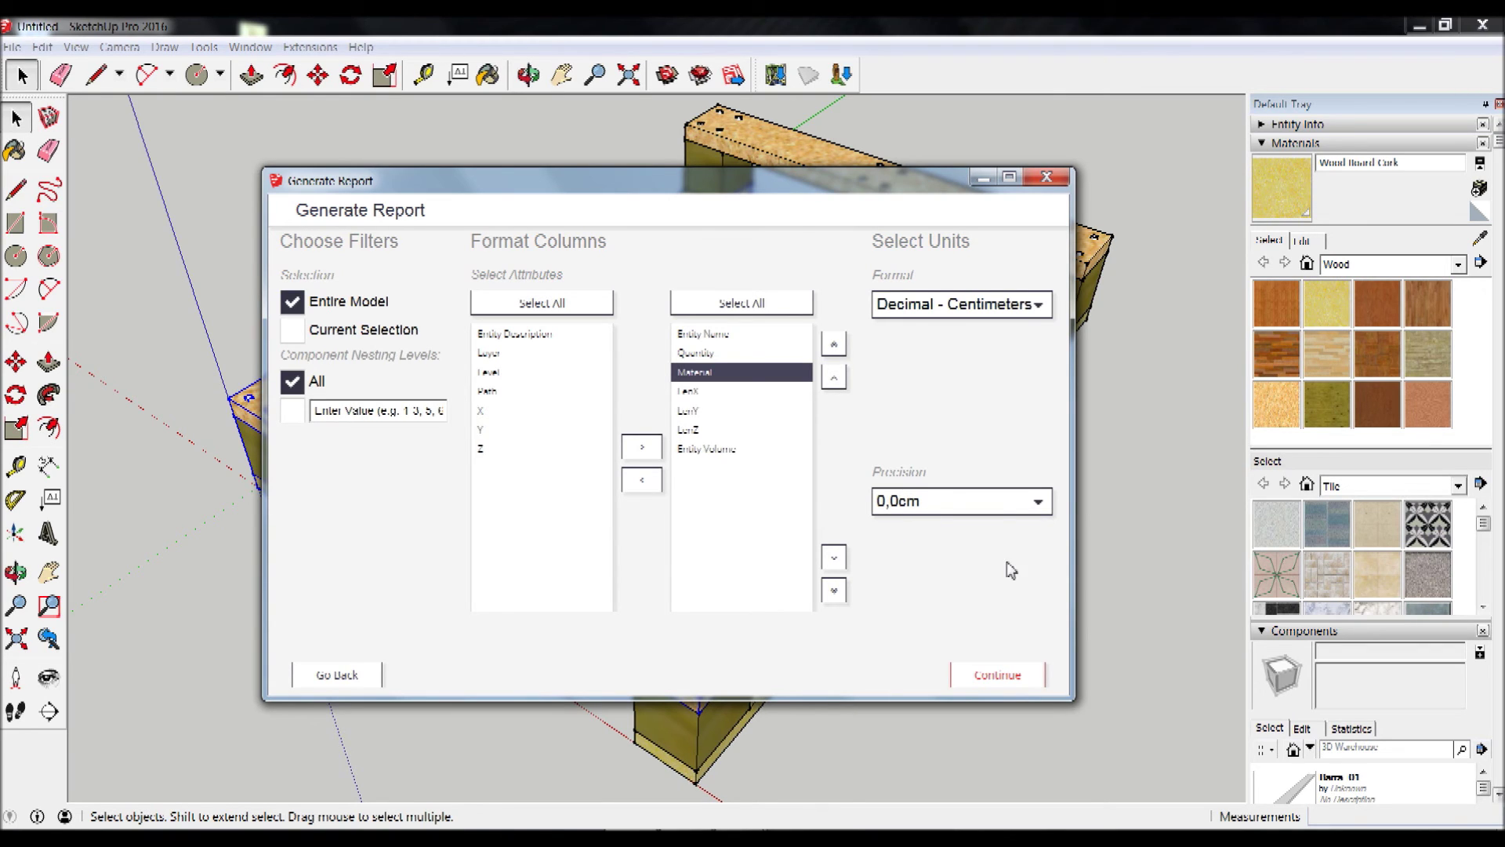
click(983, 688)
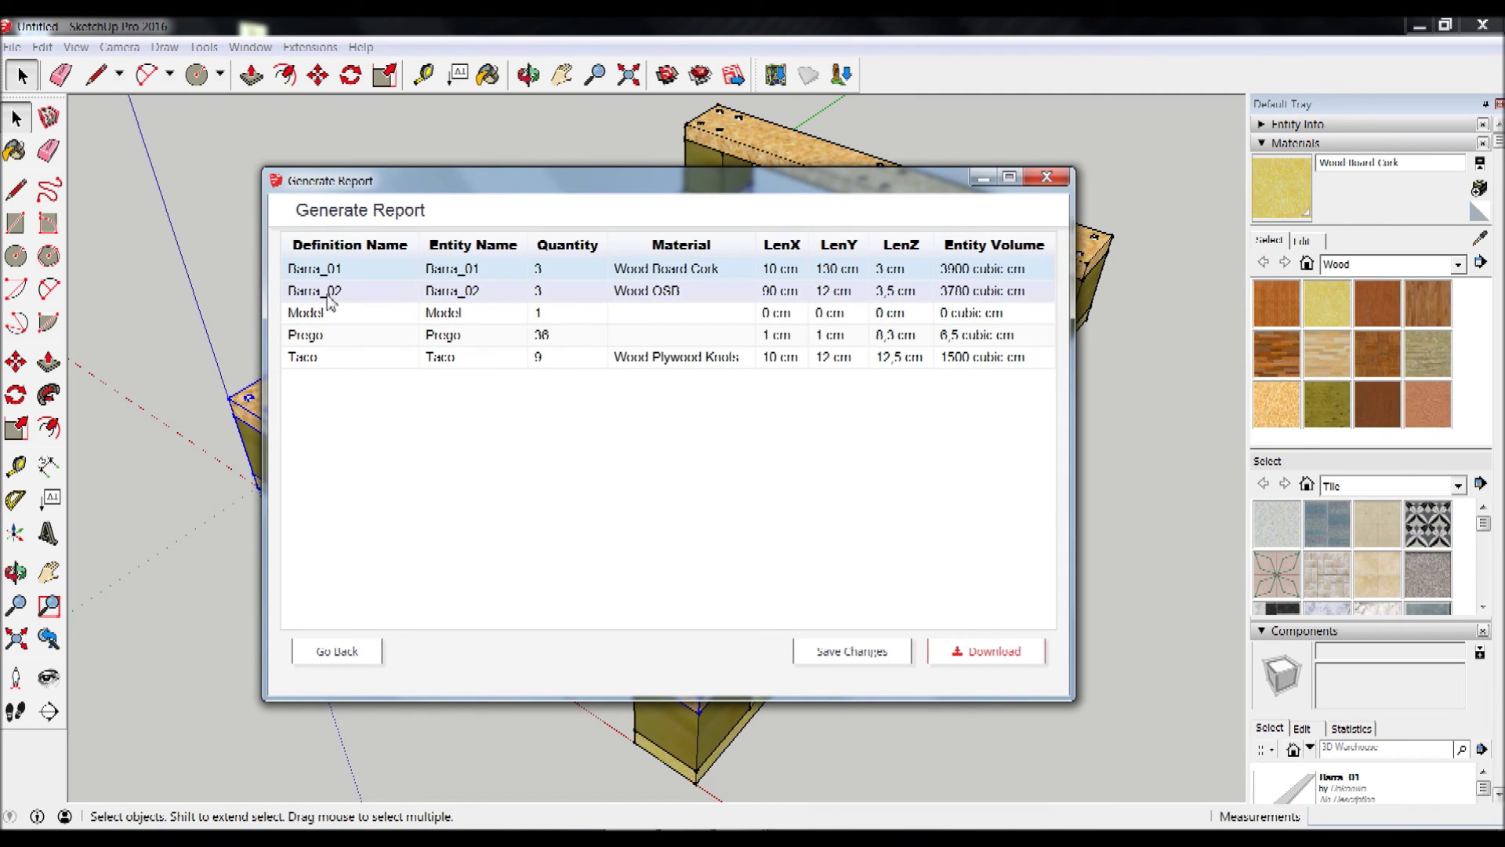
Step: Review the Taco, Prego and Barra_01 rows, then download the report as CSV
click(346, 359)
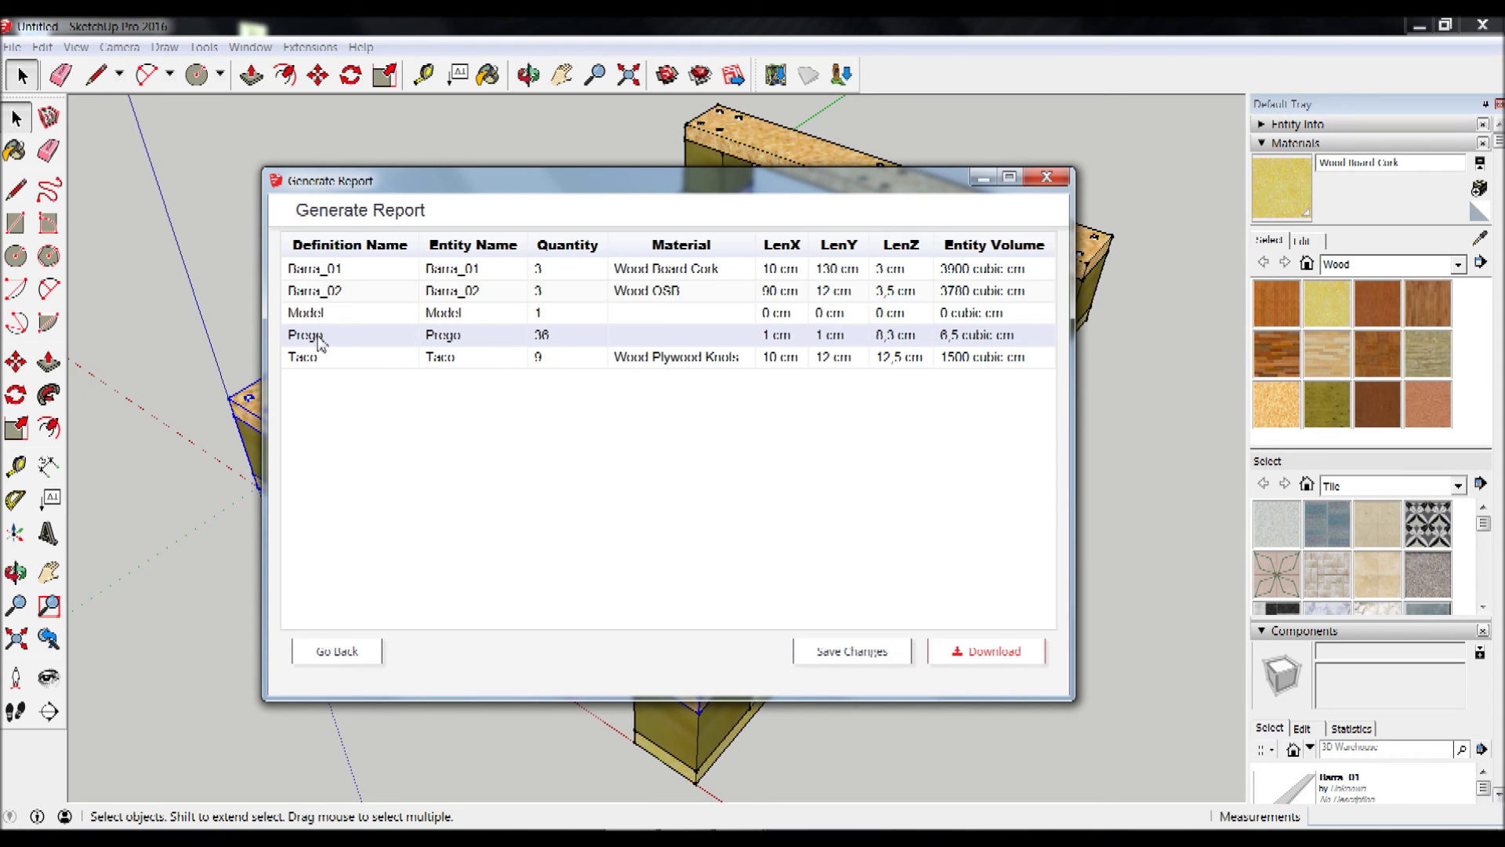
click(319, 341)
drag(661, 186, 720, 202)
click(719, 286)
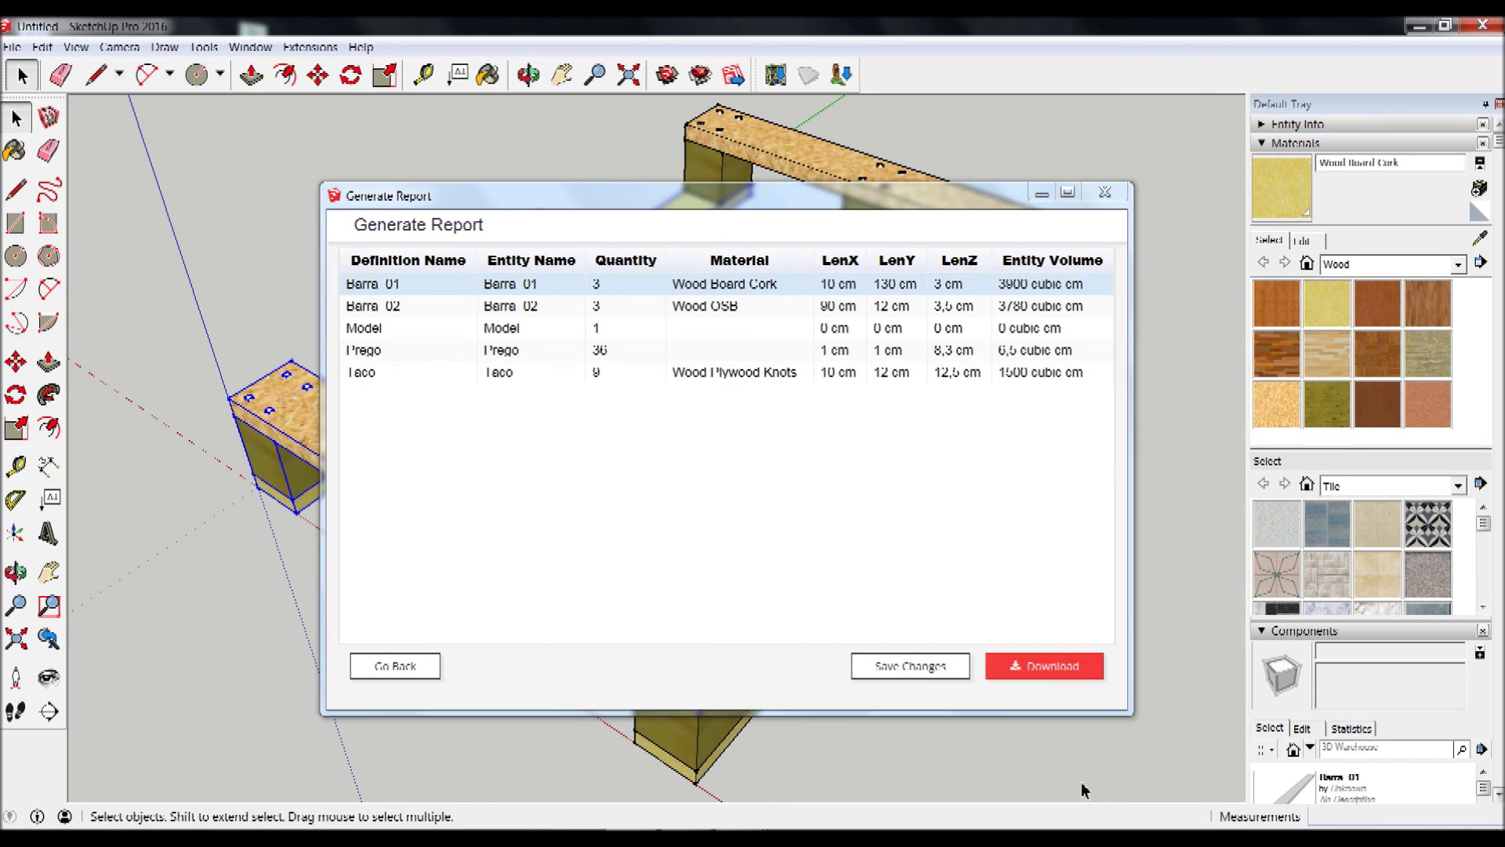
click(1047, 673)
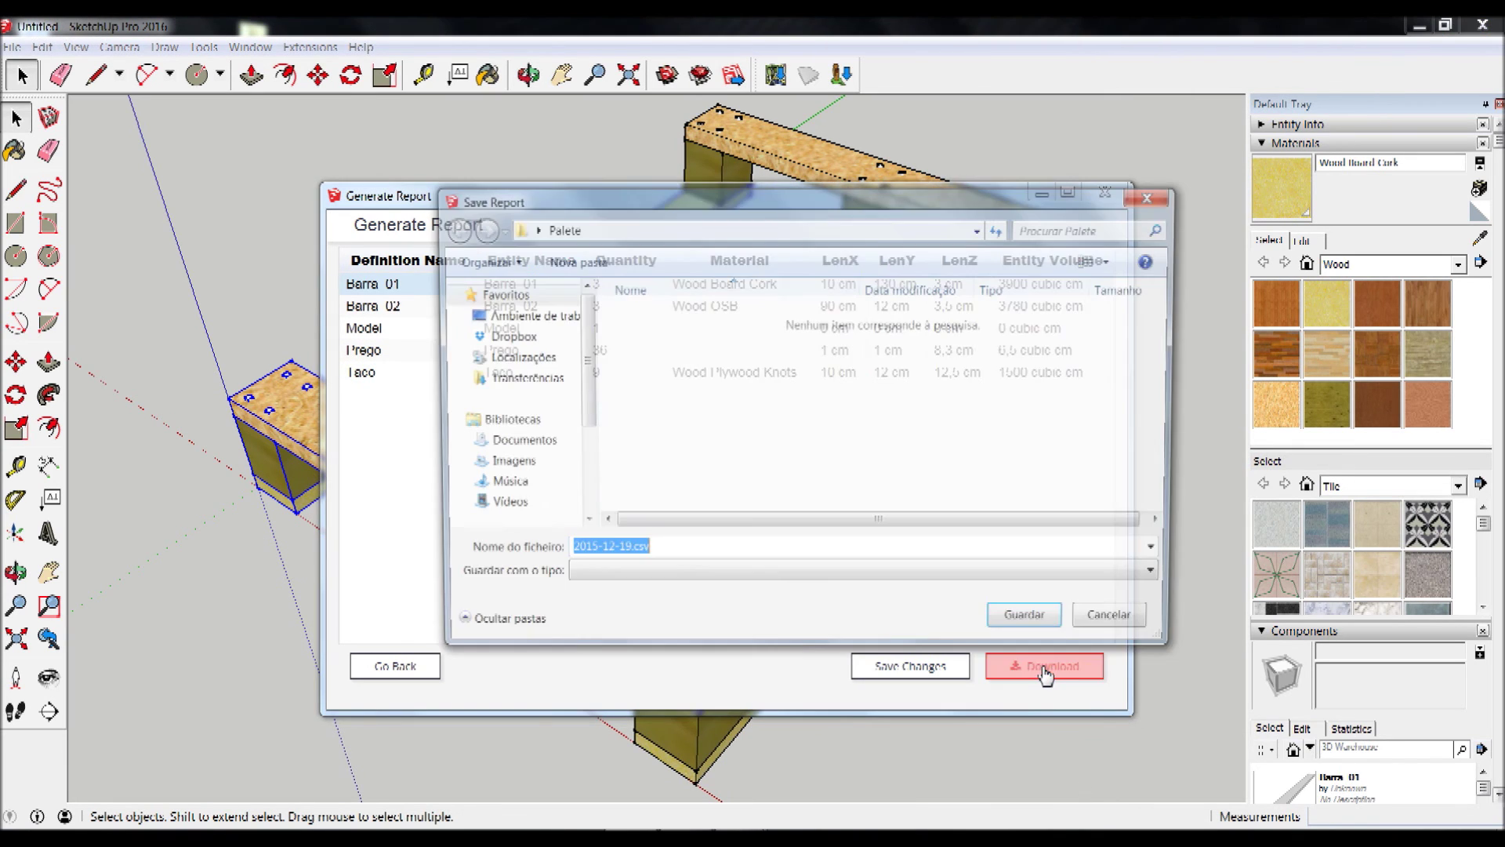
Step: Save 2015-12-19.csv in the Palete folder and confirm opening it
click(1053, 625)
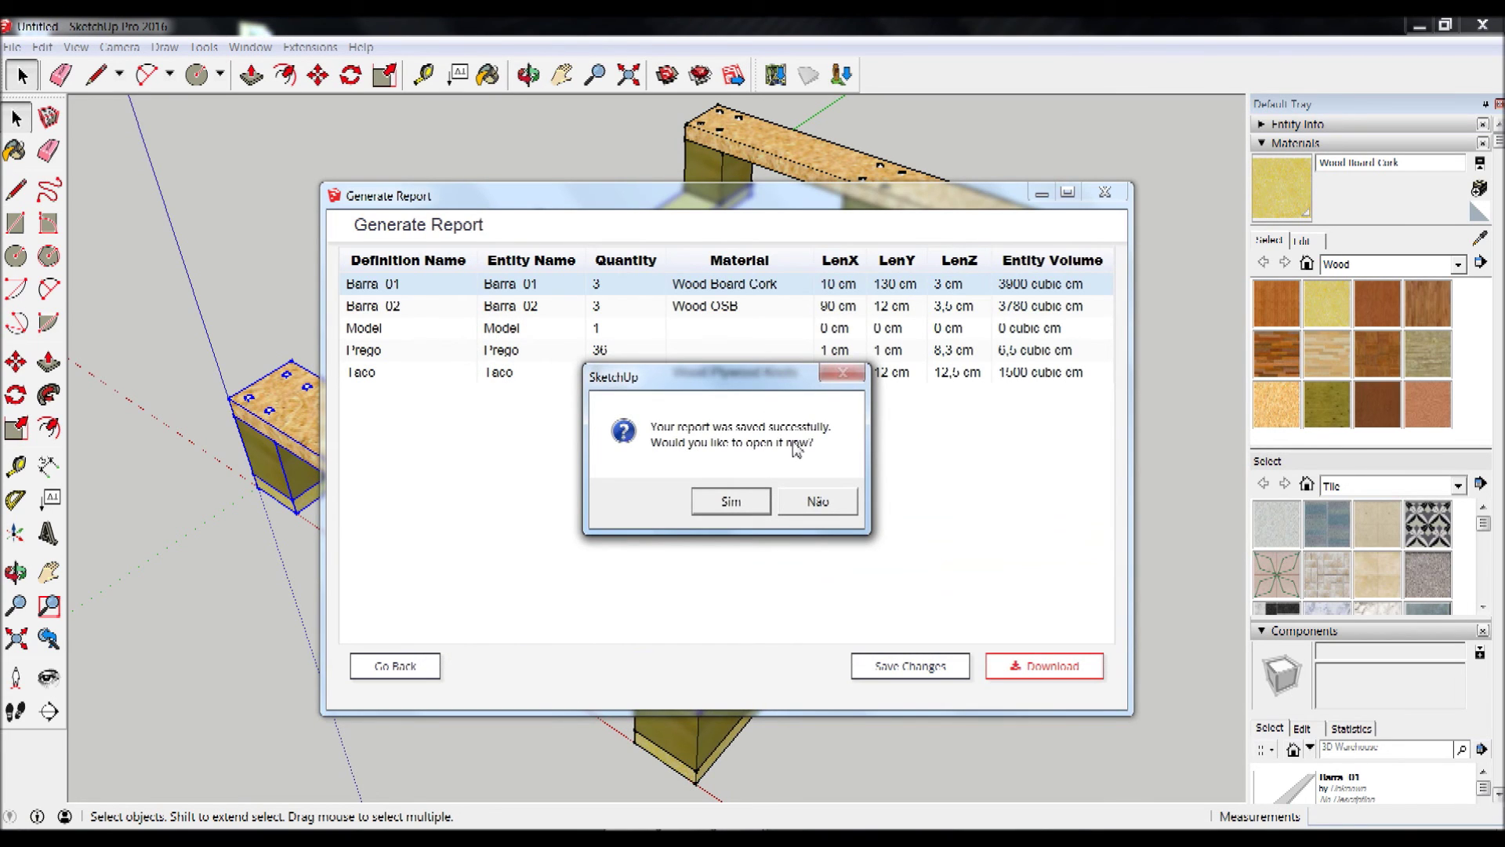
click(744, 506)
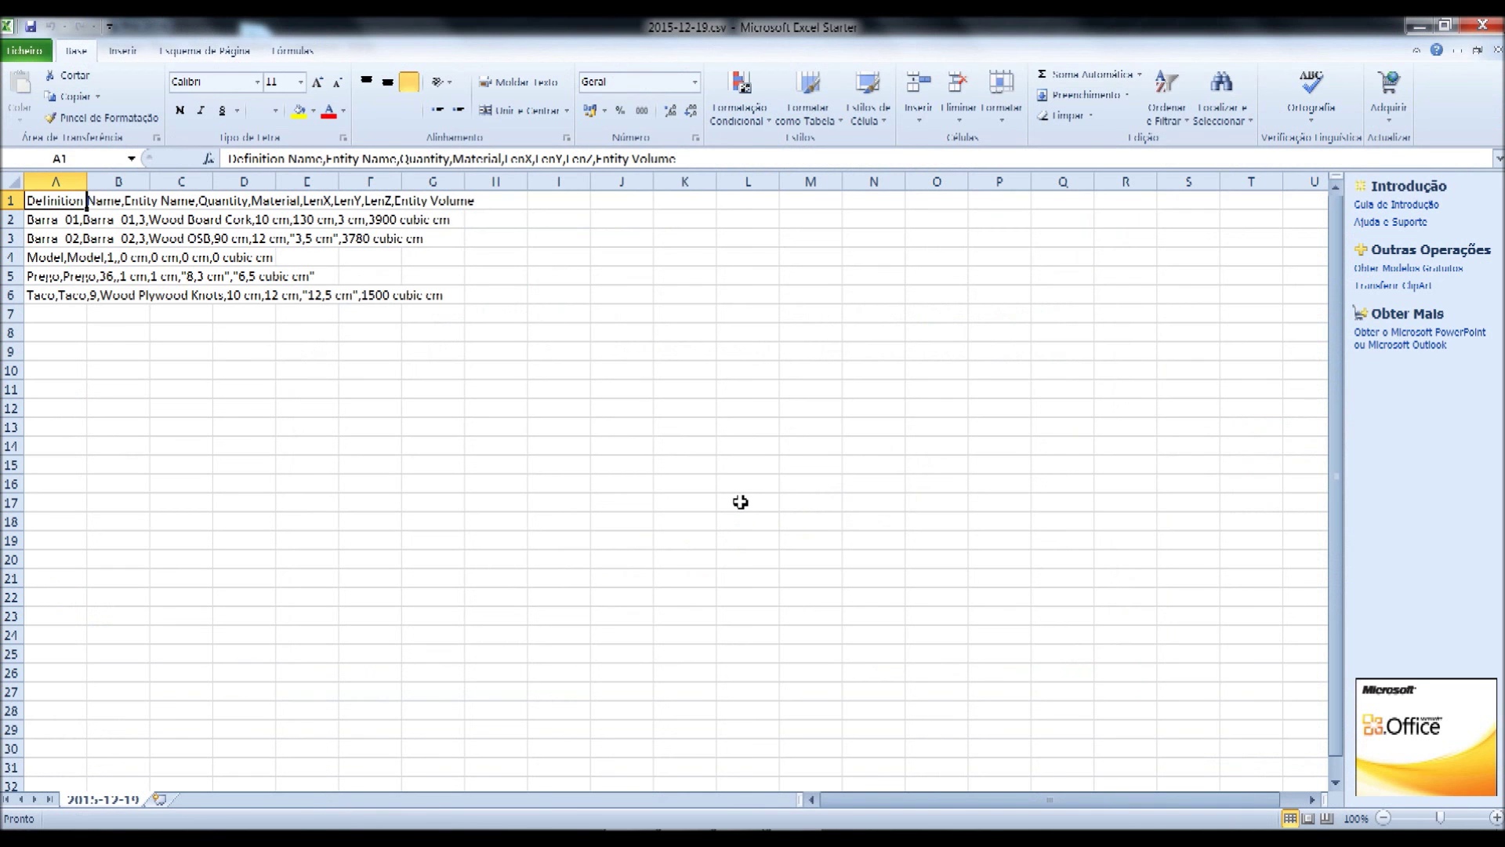
Step: Inspect the unsplit Taco row in column A, then close Excel Starter
click(45, 292)
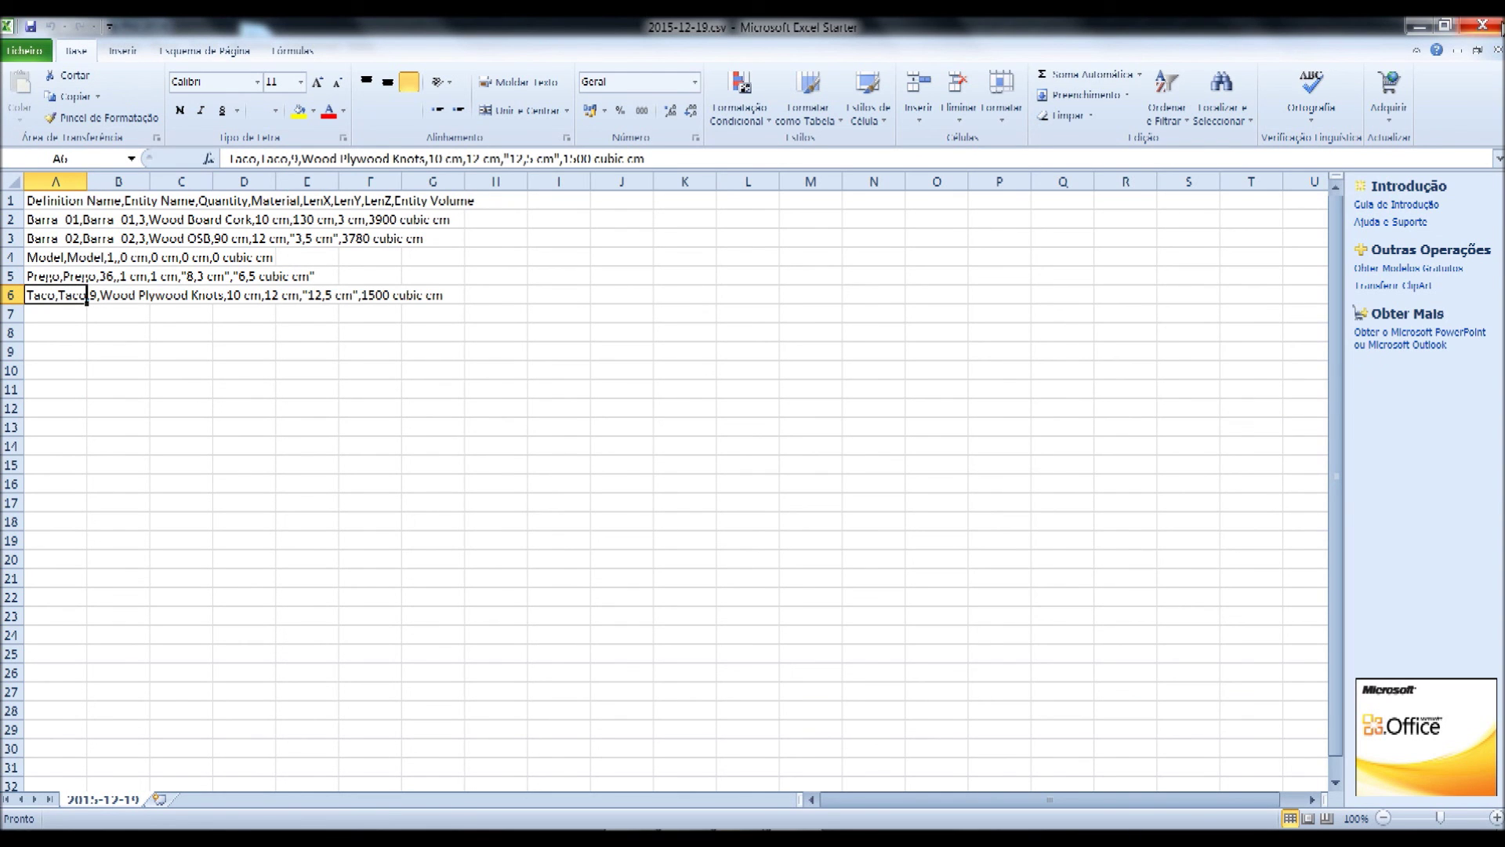
click(1482, 25)
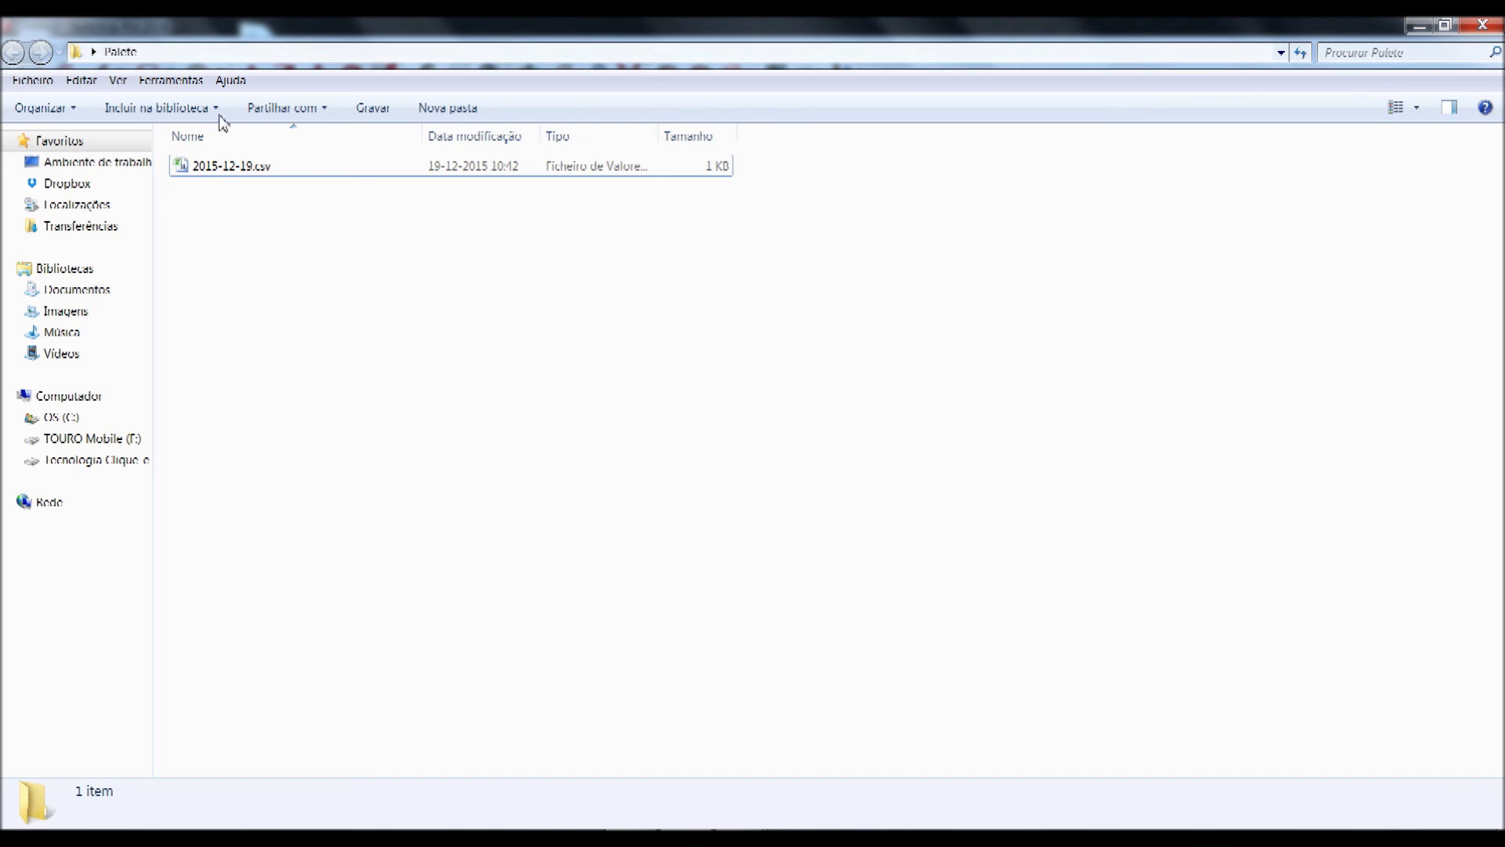
Step: Open 2015-12-19.csv with LibreOffice Calc from Windows Explorer's Abrir com menu
click(221, 167)
right_click(221, 167)
mouse_move(271, 354)
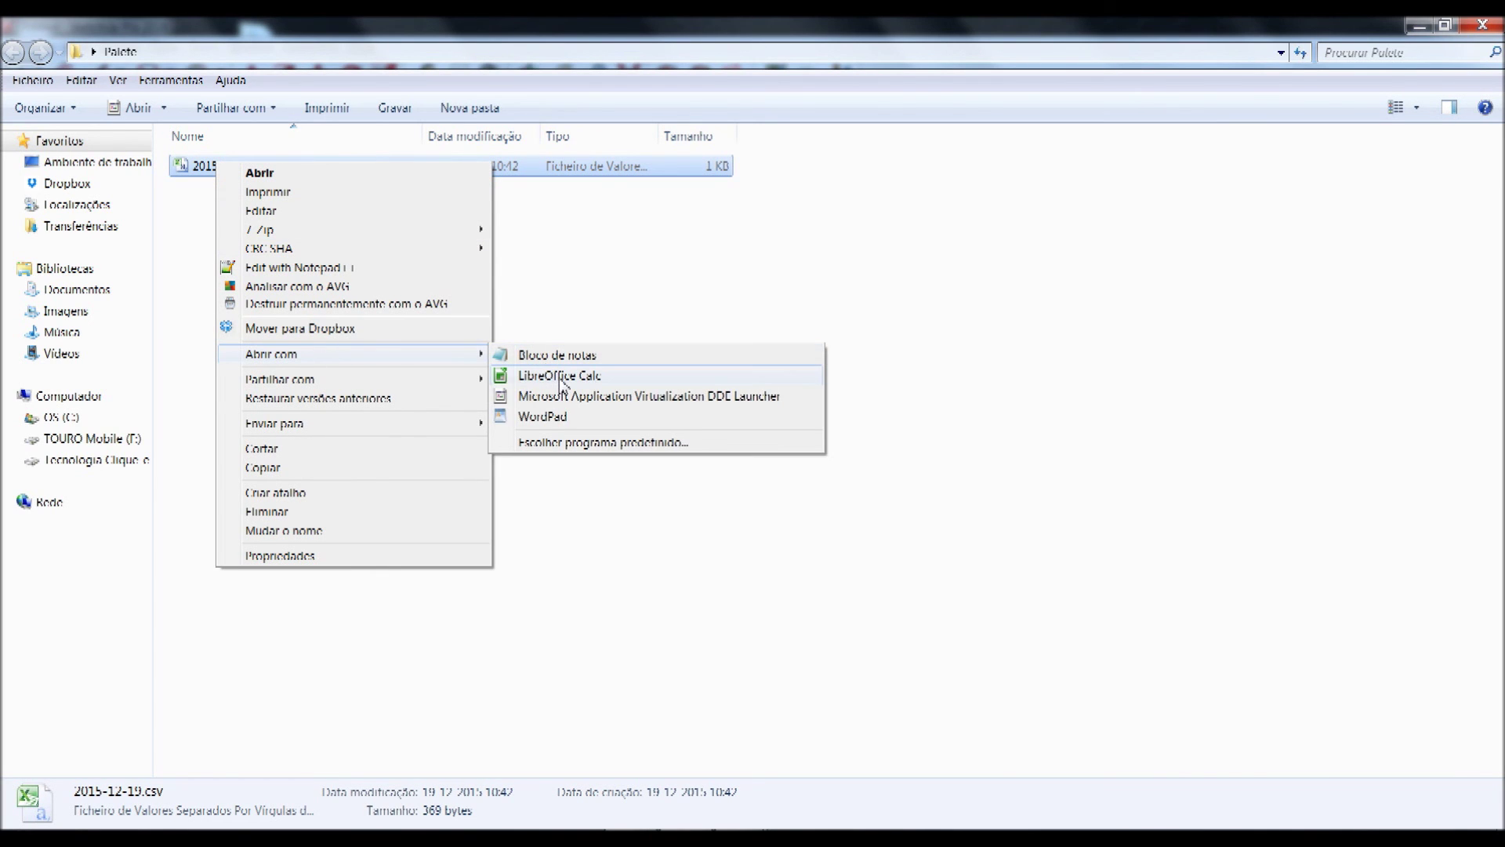
click(562, 378)
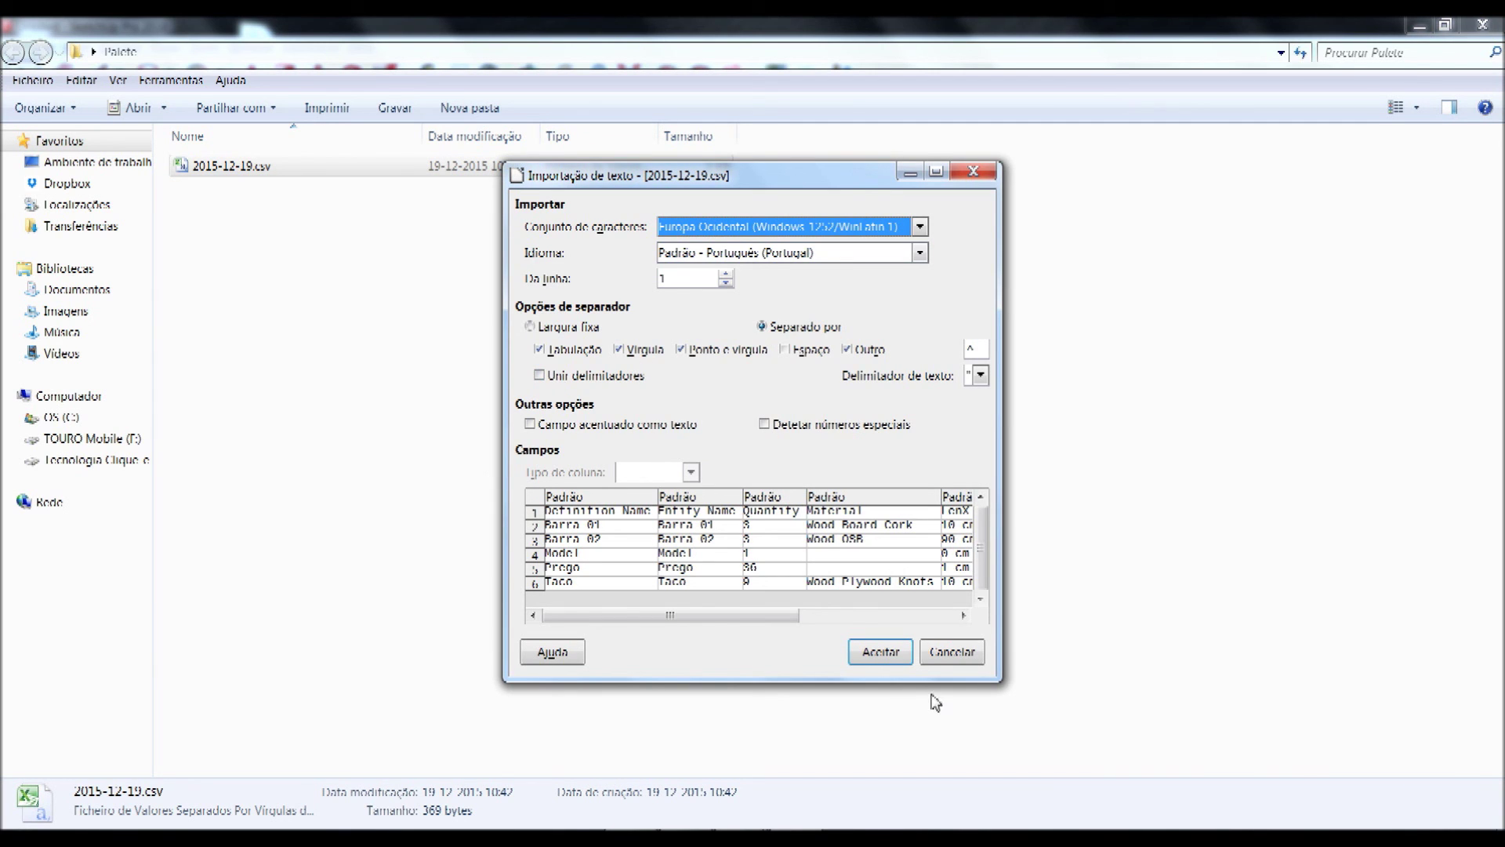
Step: Import the CSV into columns A to H and confirm Barra_02's material is Wood OSB
click(870, 657)
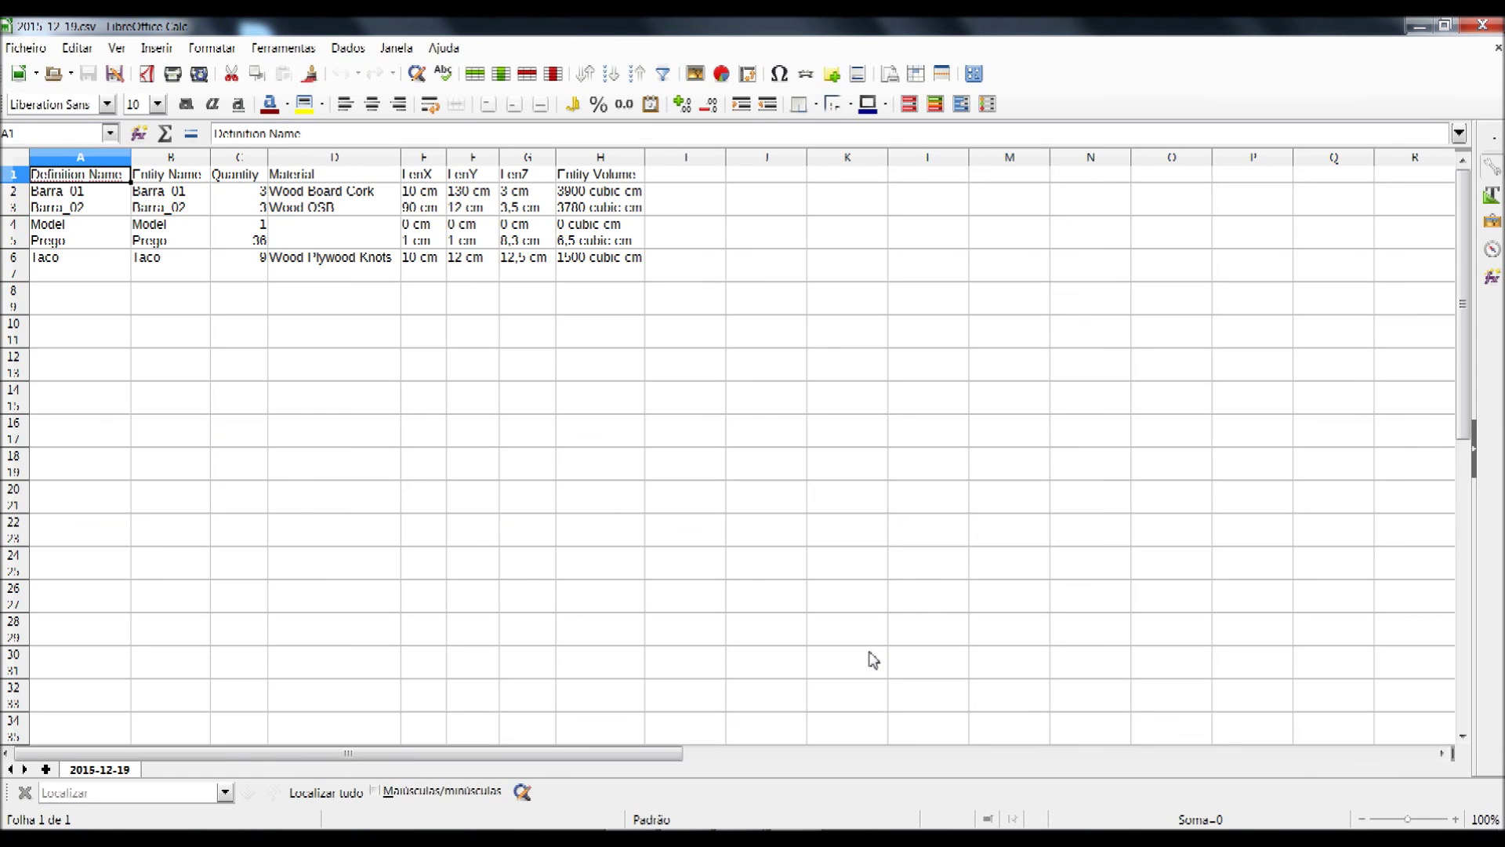
click(541, 242)
click(368, 208)
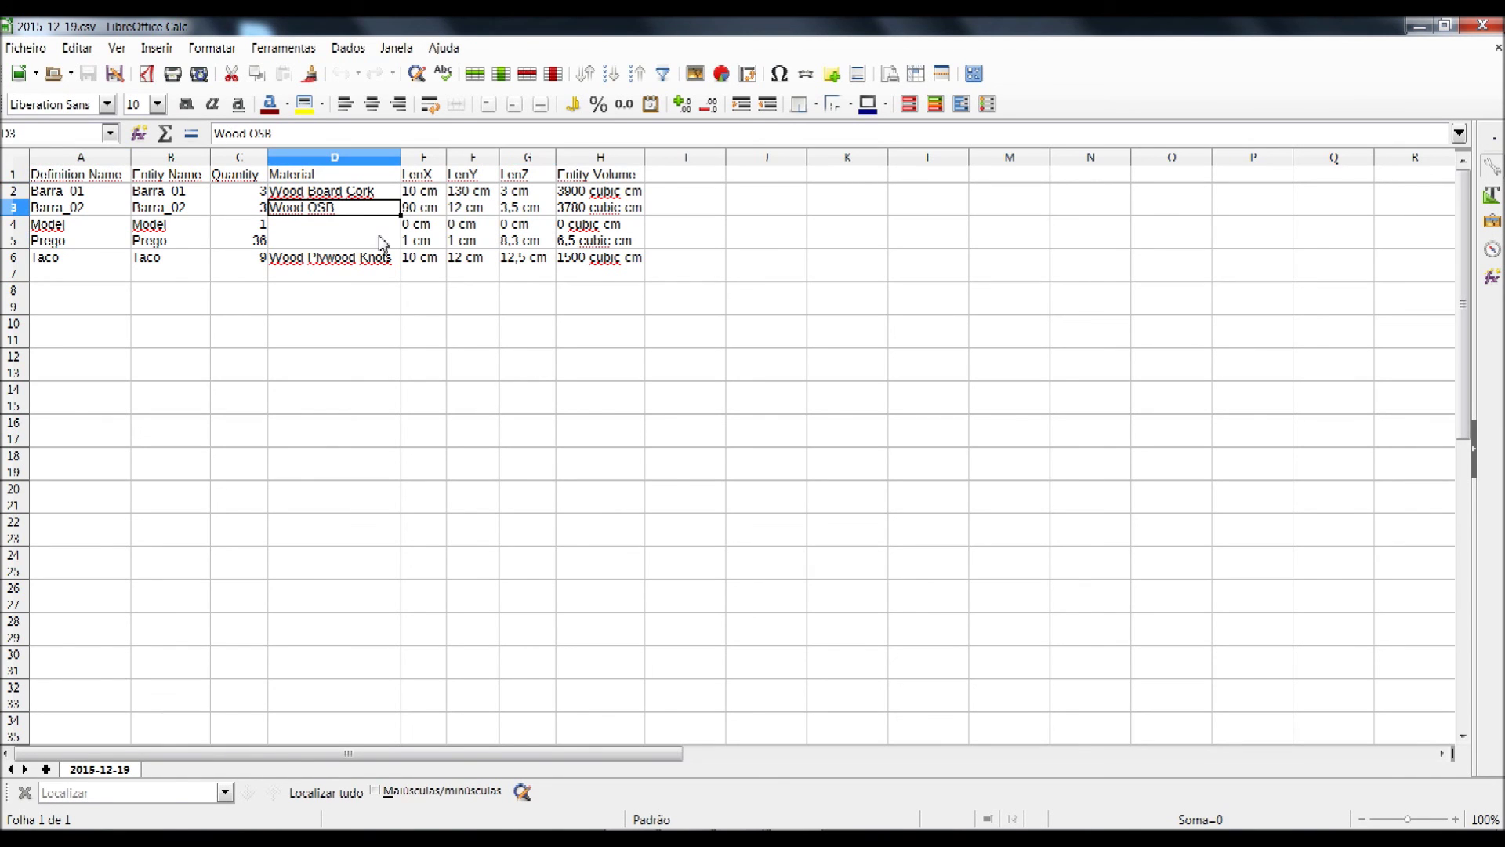
Step: Check Barra_02's imported dimensions: LenX 90 cm and LenY 12 cm
click(62, 192)
click(471, 192)
click(474, 208)
click(88, 208)
click(428, 208)
click(481, 213)
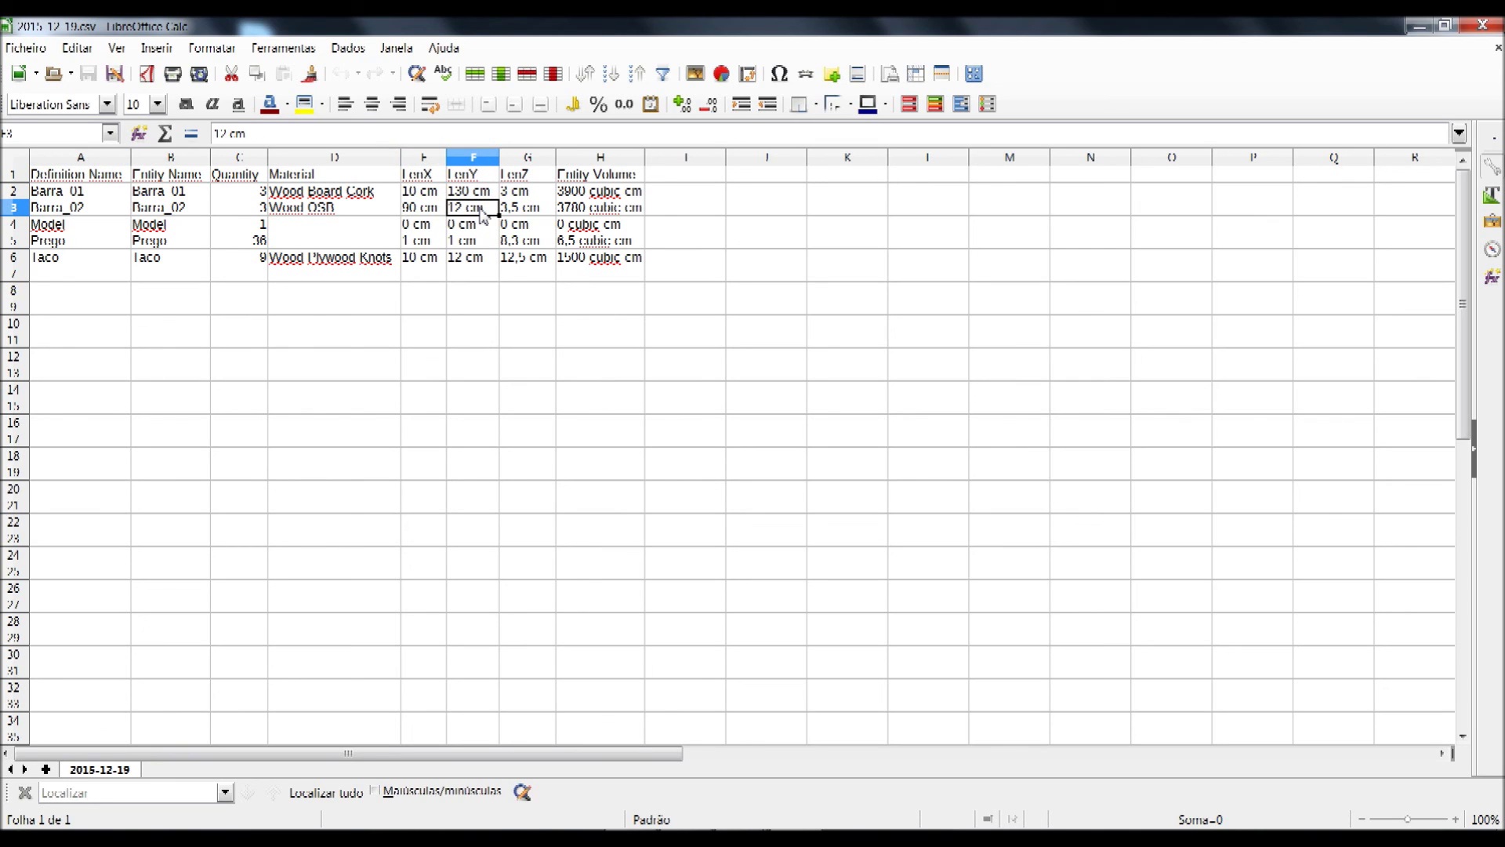